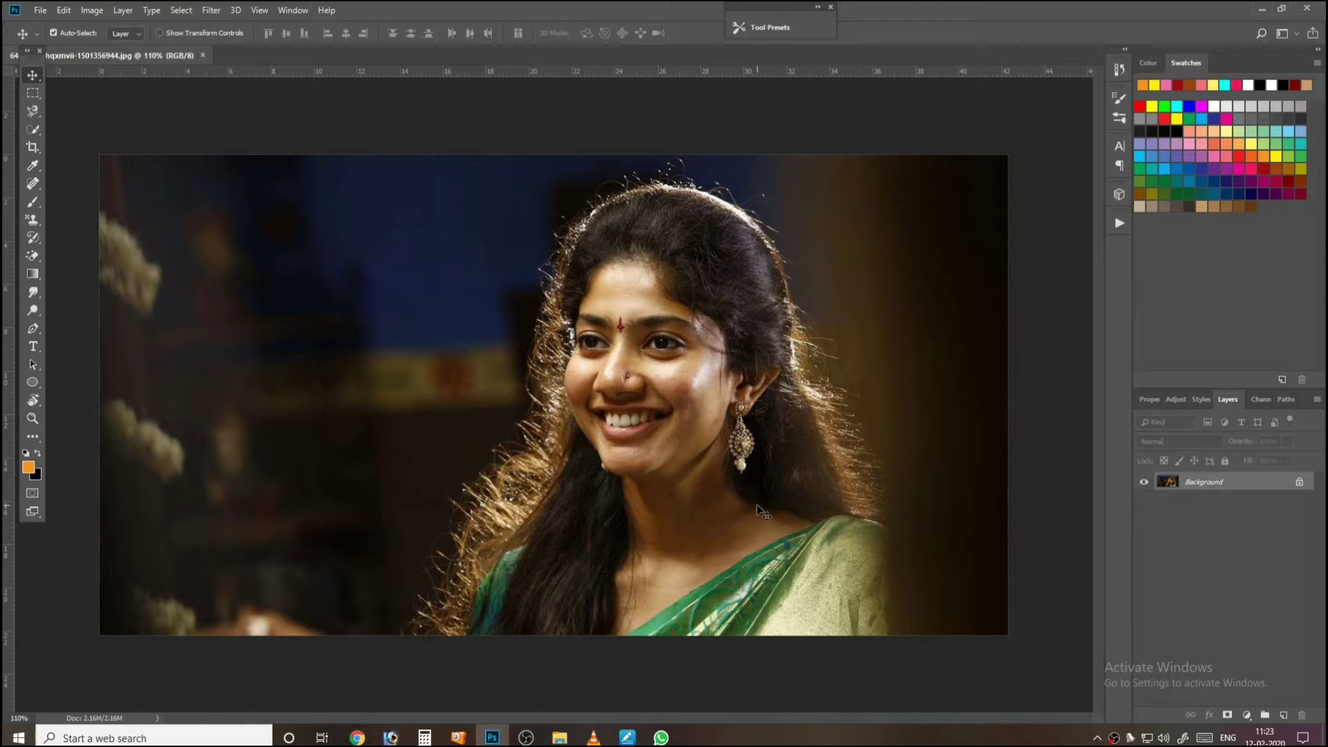
Step: Crop the photo on both sides to trim the dark background around the woman, keeping its full height
key("c")
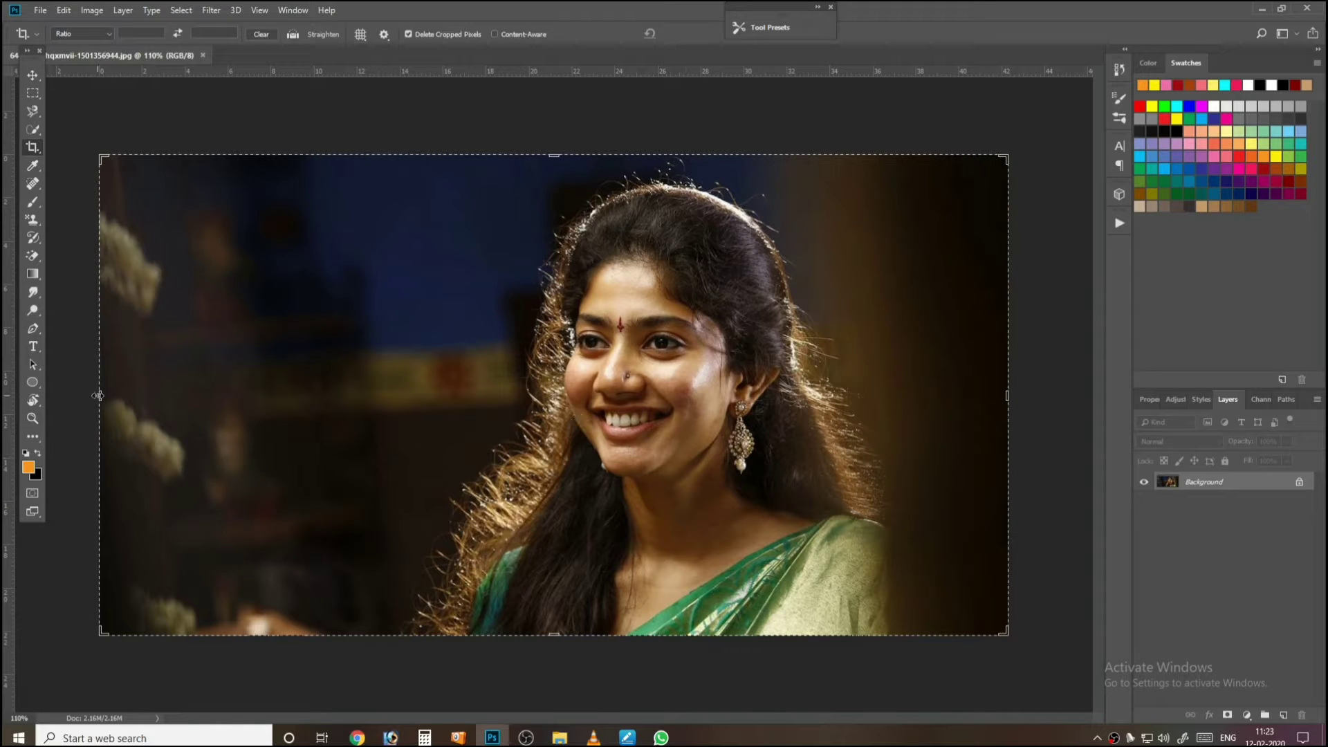
left_click_drag(97, 395, 231, 400)
left_click_drag(879, 400, 867, 399)
key("ctrl+r")
left_click_drag(236, 396, 238, 396)
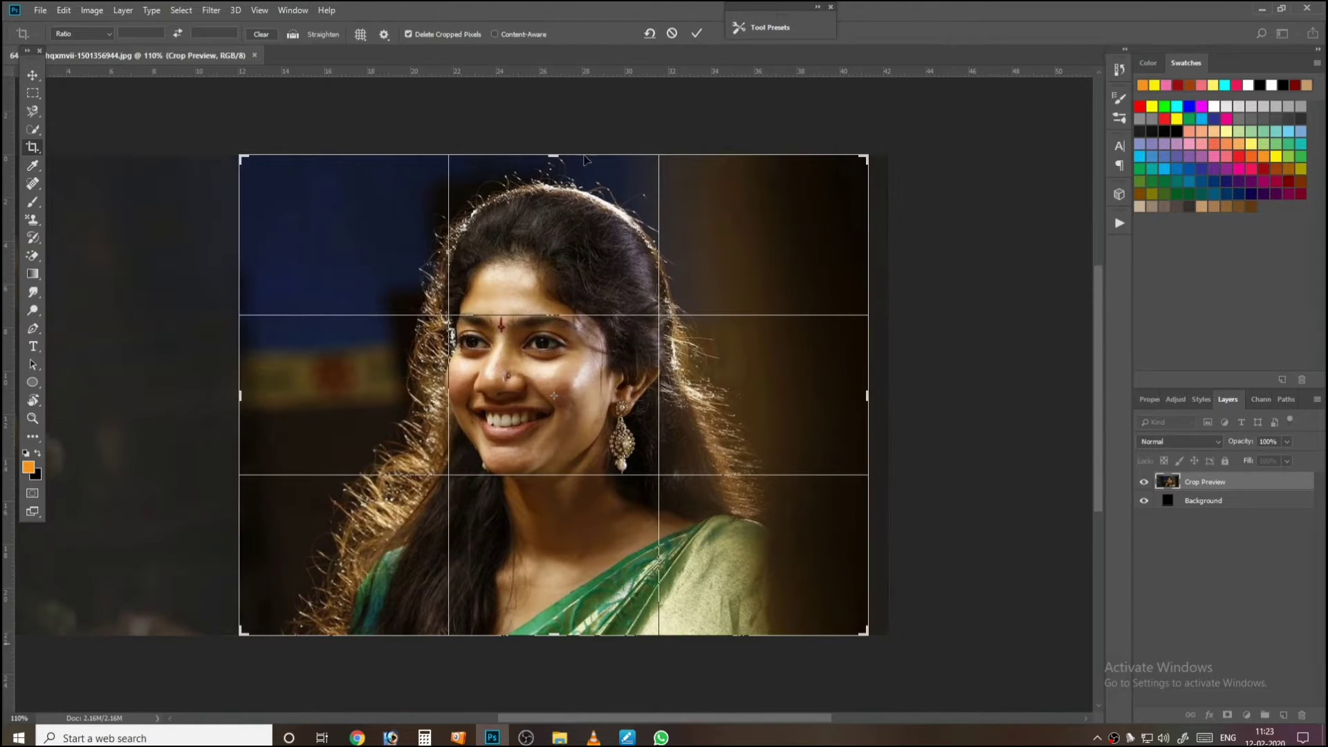
key("Return")
key("ctrl+0")
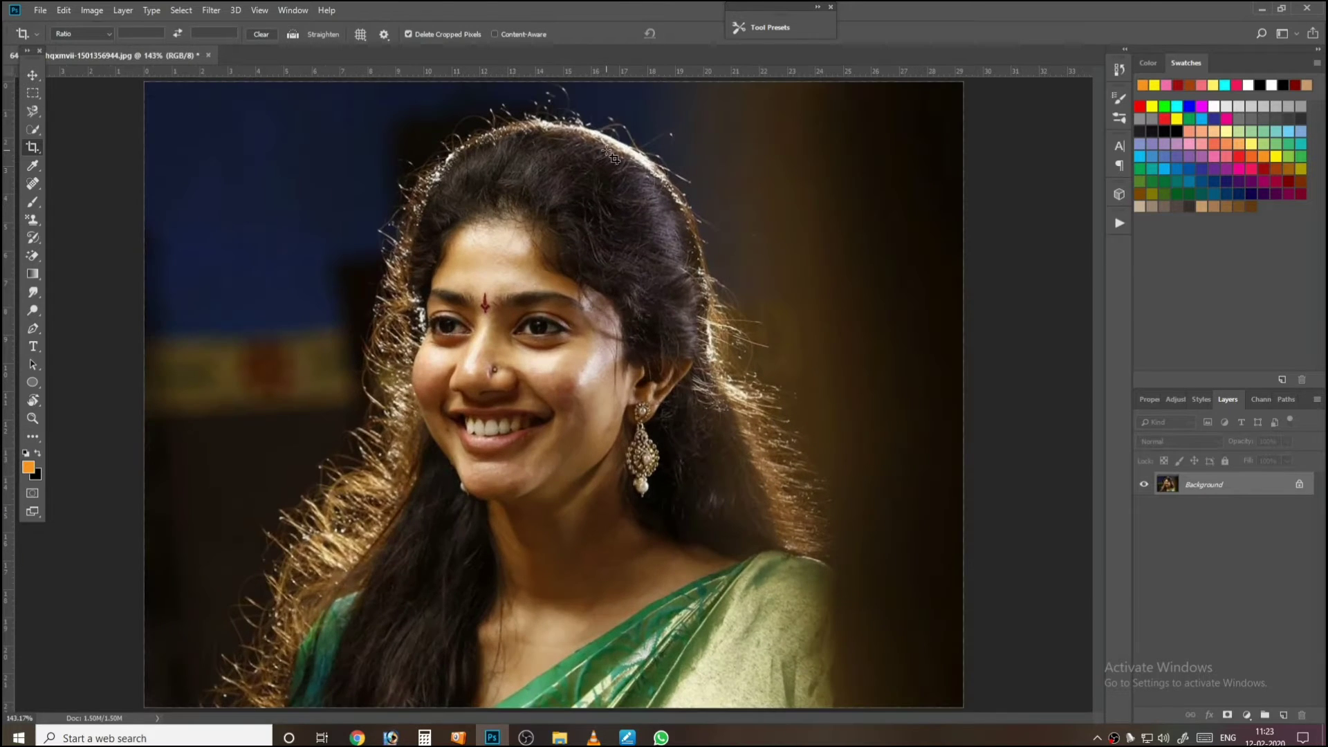
Step: Begin a Pen path at the photo's lower edge and trace up through the backlit hair on the image's left side to beside the forehead
scroll(400, 516, "up", 8)
left_click_drag(483, 533, 578, 625)
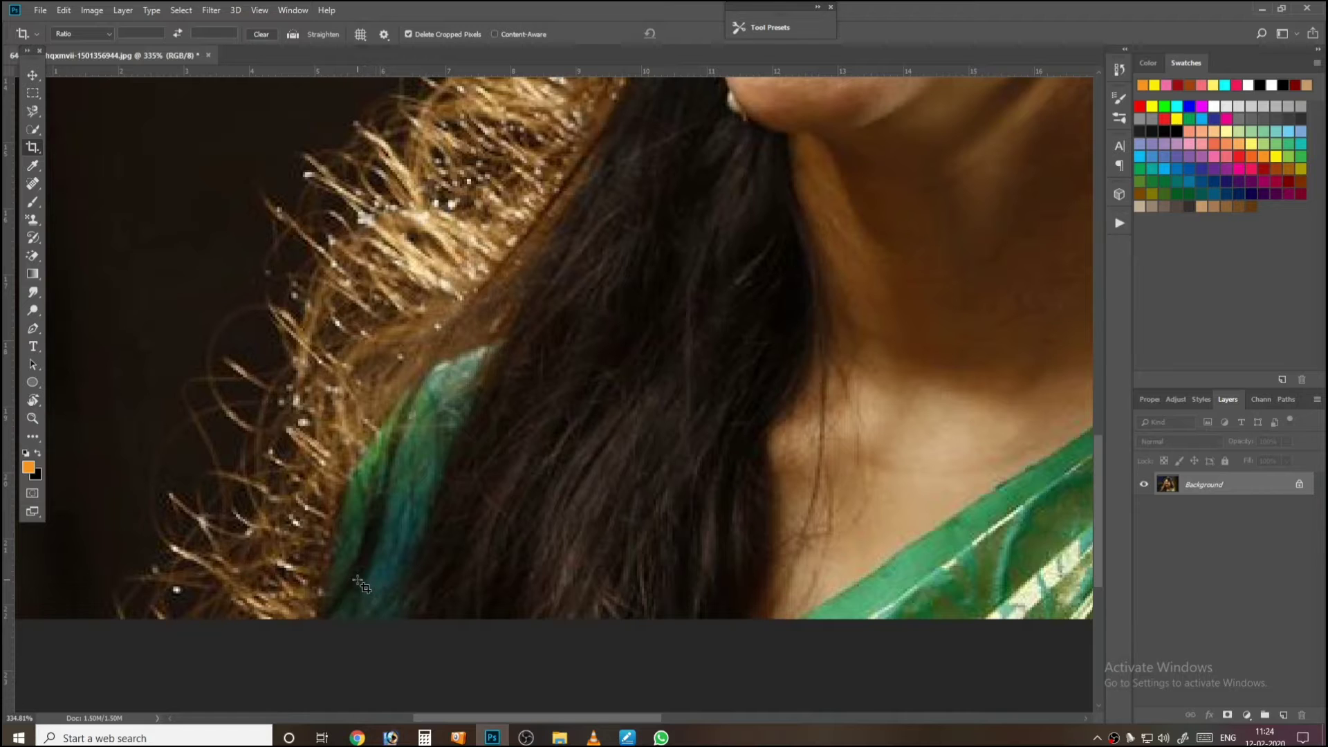
key("p")
left_click_drag(236, 616, 236, 642)
left_click_drag(322, 389, 356, 332)
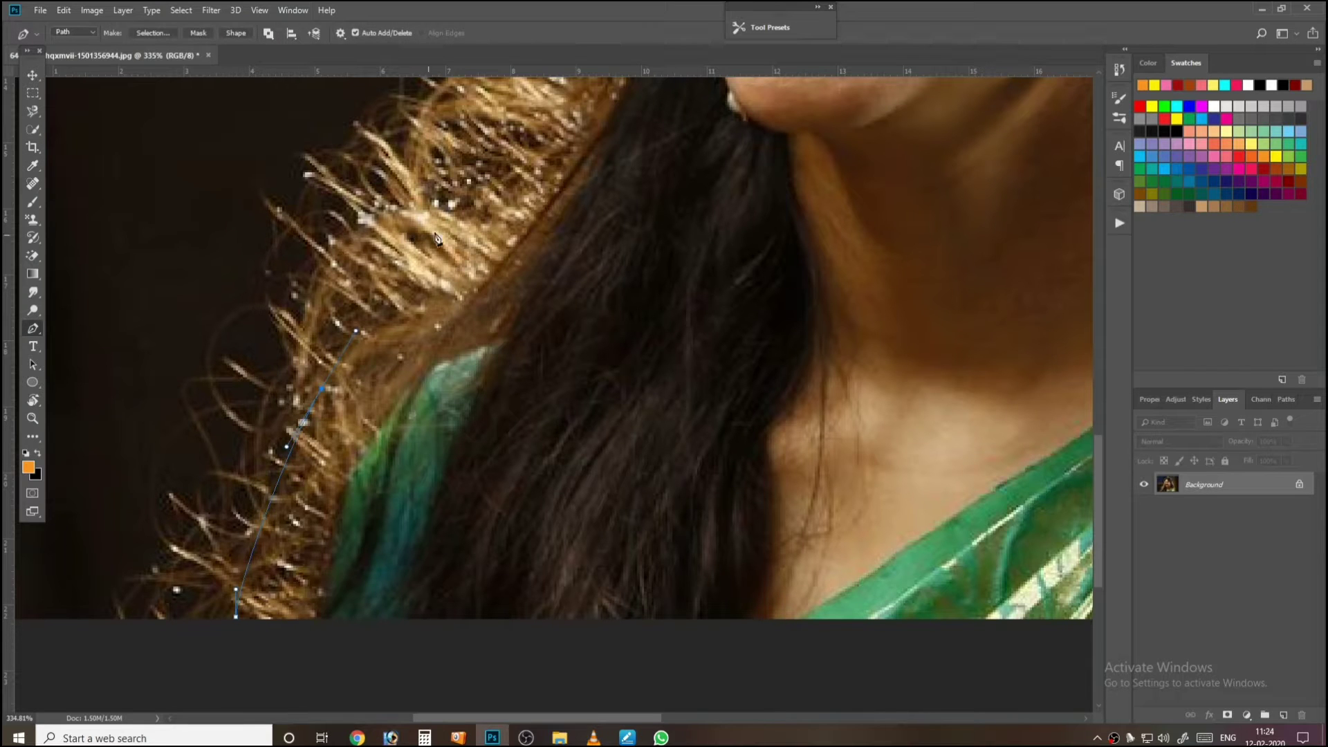
left_click_drag(435, 239, 394, 477)
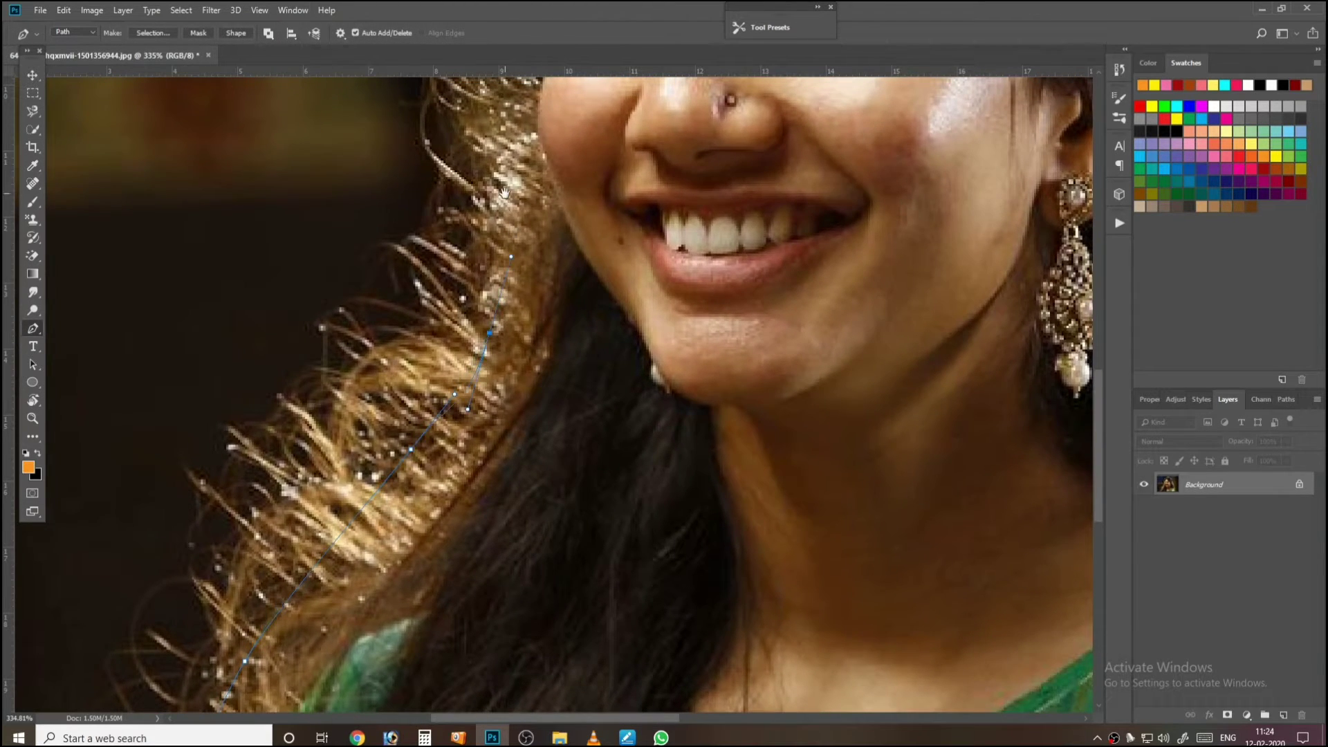
left_click_drag(505, 193, 484, 537)
mouse_move(499, 226)
left_mouse_down()
mouse_move(458, 576)
mouse_move(473, 480)
left_mouse_up()
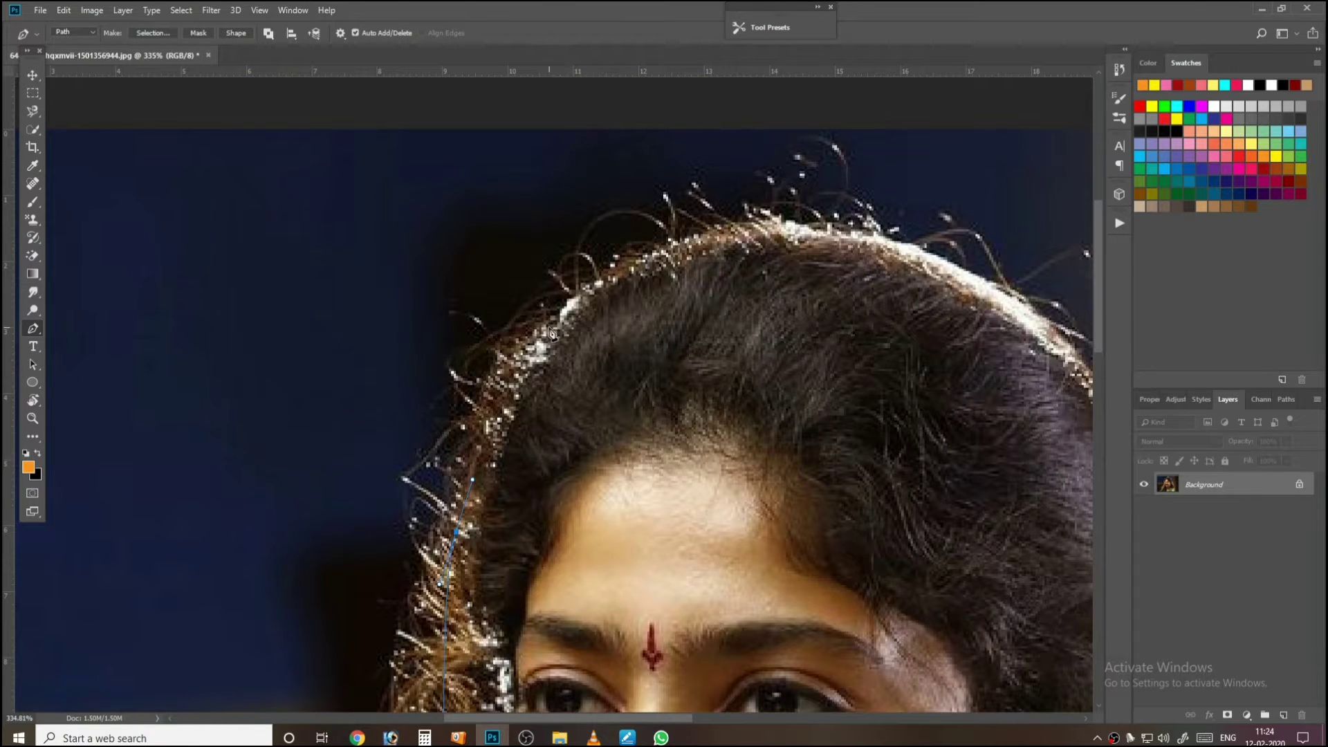
Step: Continue the path over the crown of the head and down the hairline on the image's right side to ear level
left_click_drag(533, 333, 580, 295)
left_click_drag(706, 232, 759, 222)
left_click_drag(923, 265, 544, 280)
left_click_drag(687, 436, 675, 359)
left_click_drag(583, 364, 596, 417)
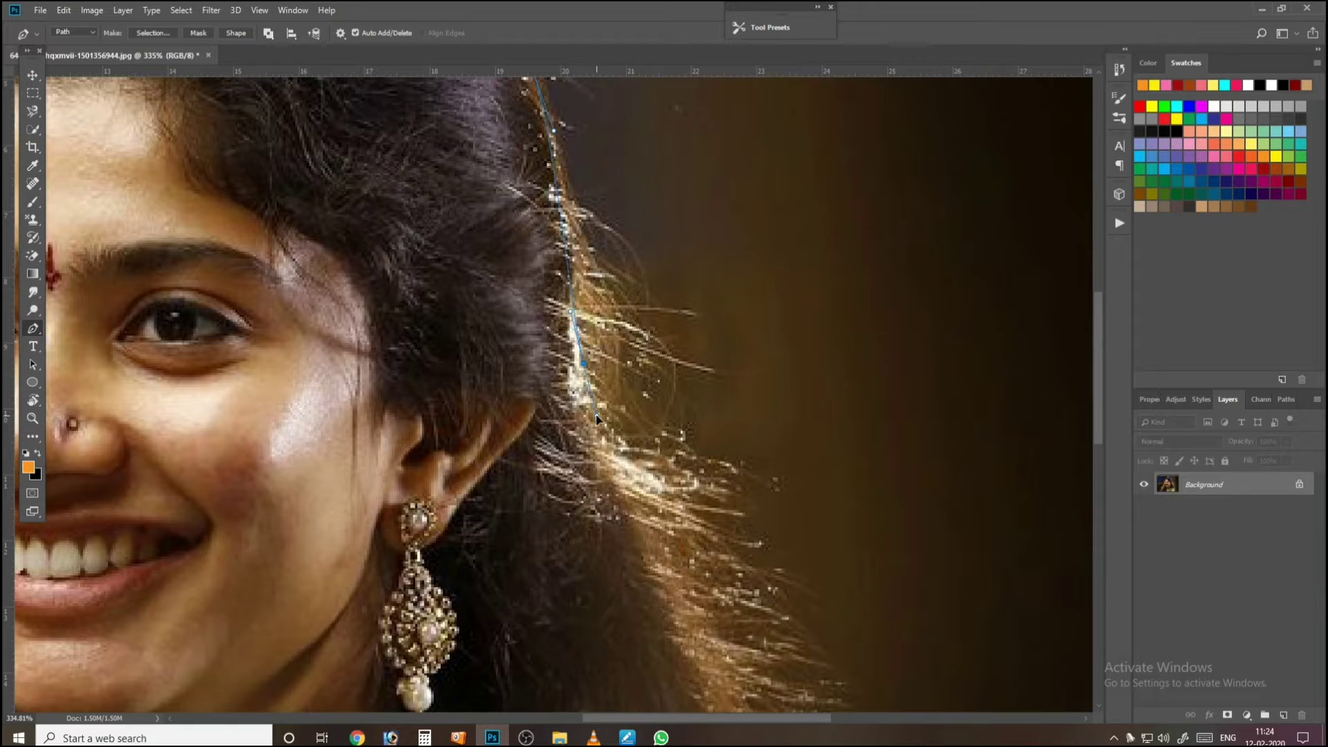
Step: Extend the path down the long hair beside the earring, around the sari shoulder and out below the photo's lower edge
left_click_drag(764, 596, 599, 313)
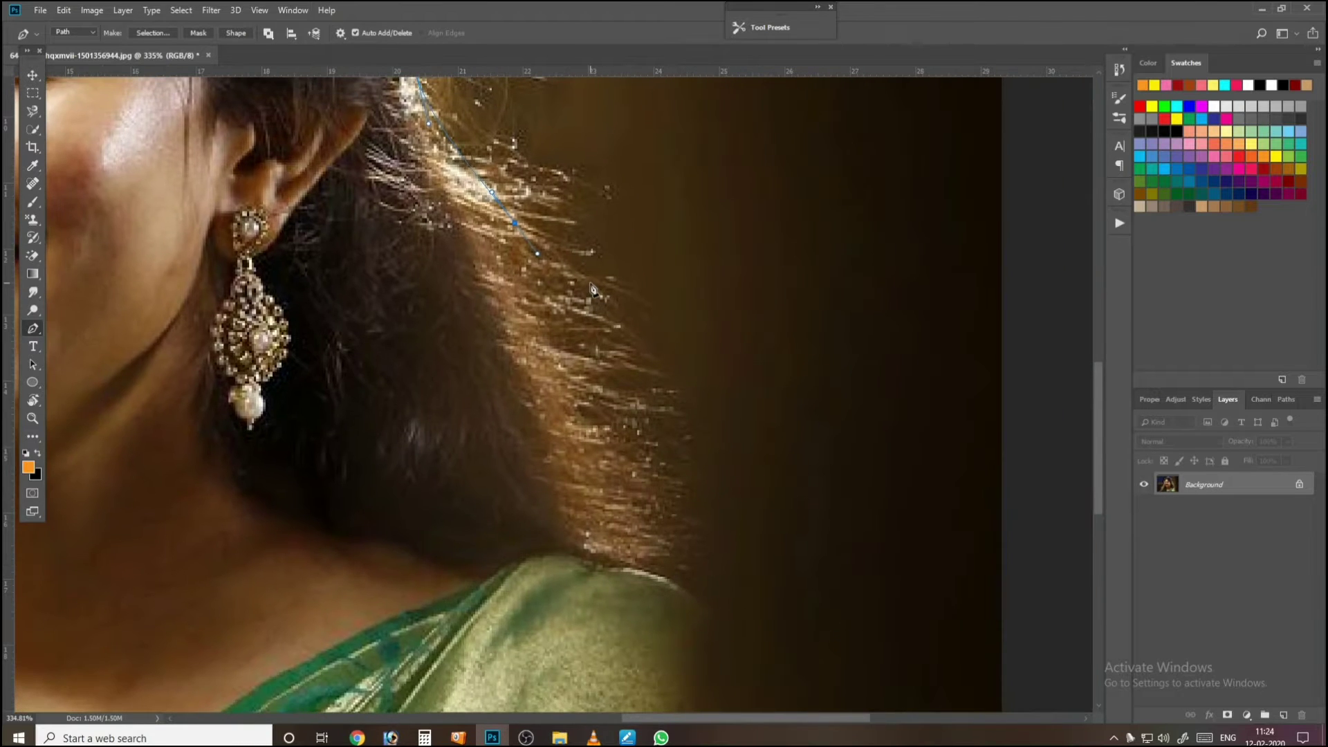
left_click_drag(494, 243, 541, 342)
left_click_drag(595, 482, 619, 524)
left_click_drag(729, 560, 519, 276)
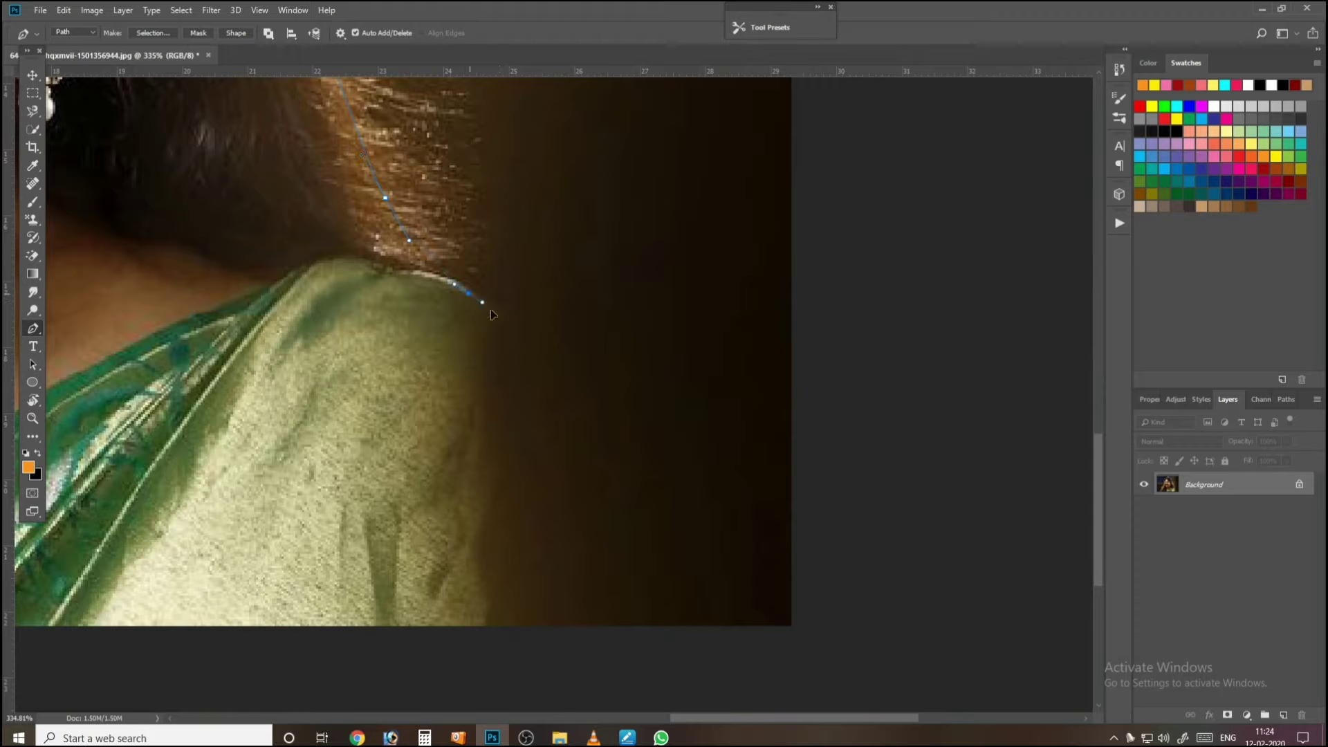
left_click_drag(606, 500, 633, 590)
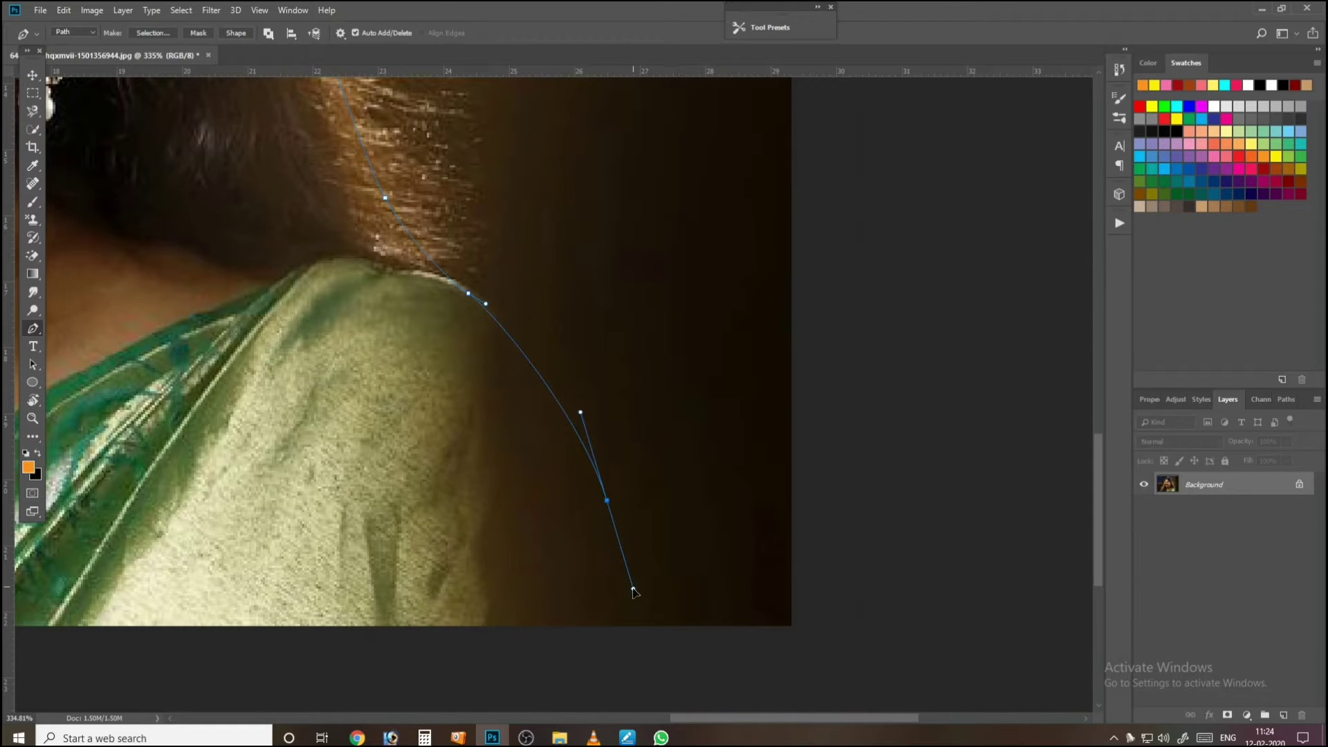
left_click(622, 647)
Step: Close the path at its starting point, convert it to a selection and mask out the background with it
scroll(794, 563, "down", 5)
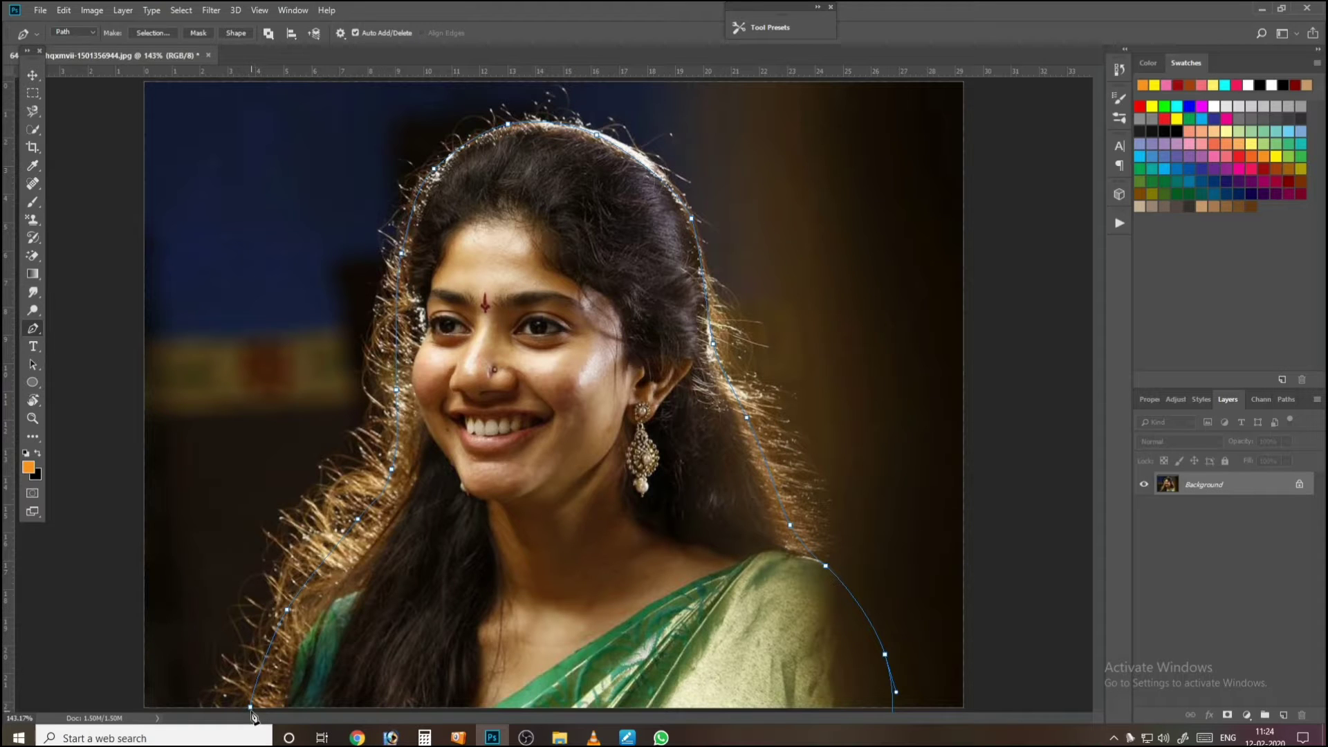
left_click(251, 709)
key("ctrl+Return")
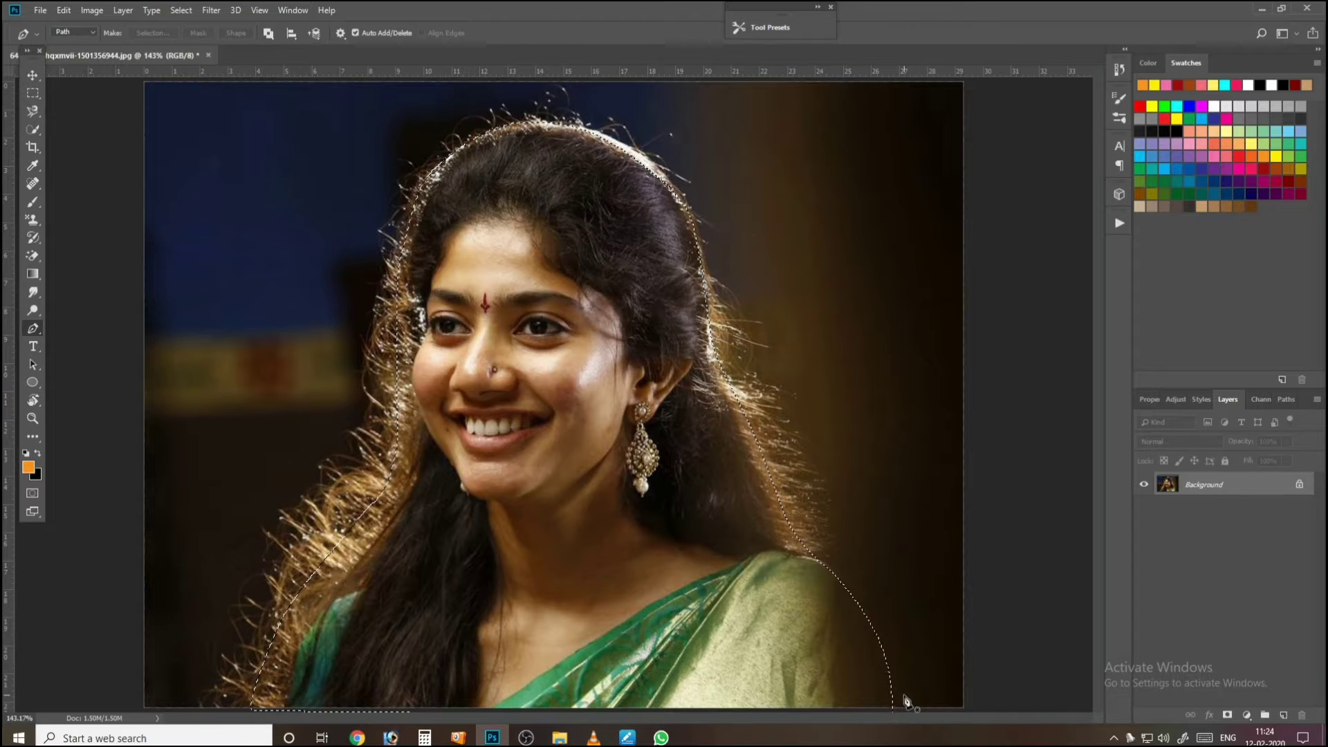
left_click(1227, 715)
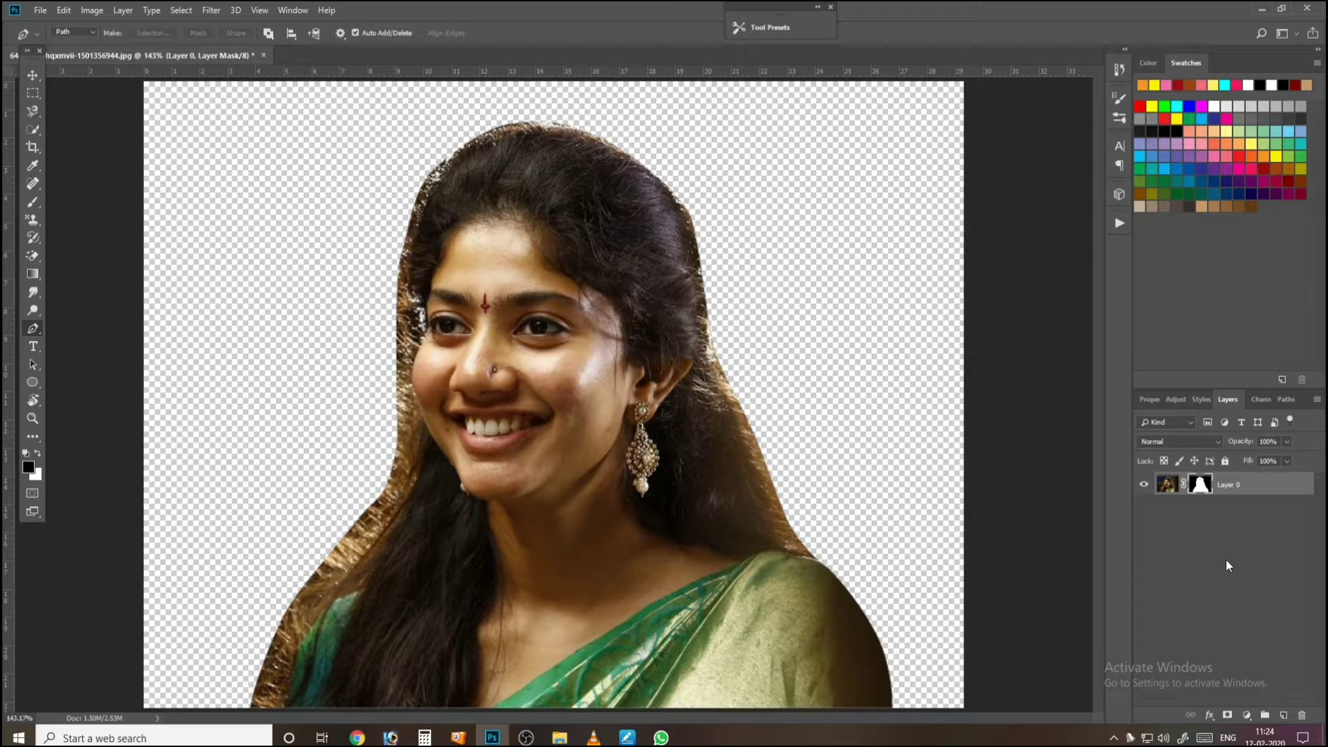
Step: Duplicate the masked layer and make the copy's image, rather than its mask, the editing target
scroll(656, 485, "up", 3)
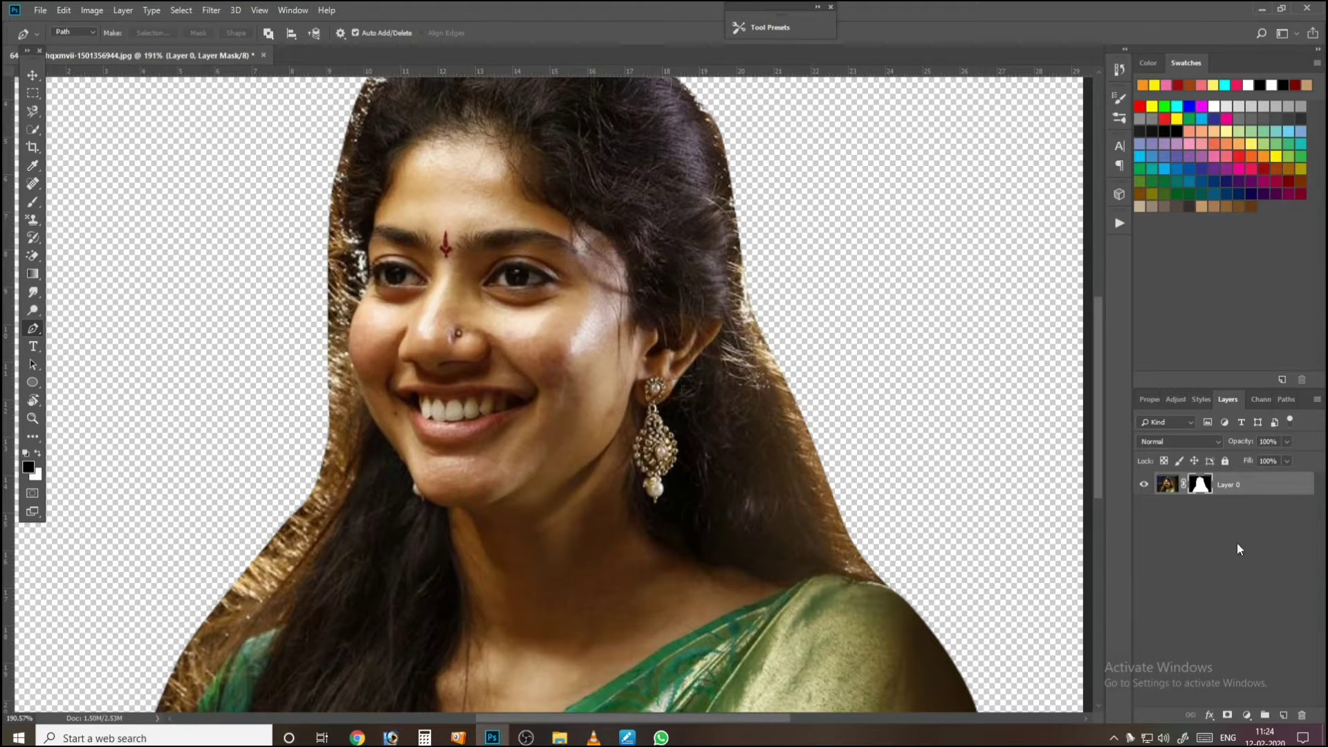
key("ctrl+j")
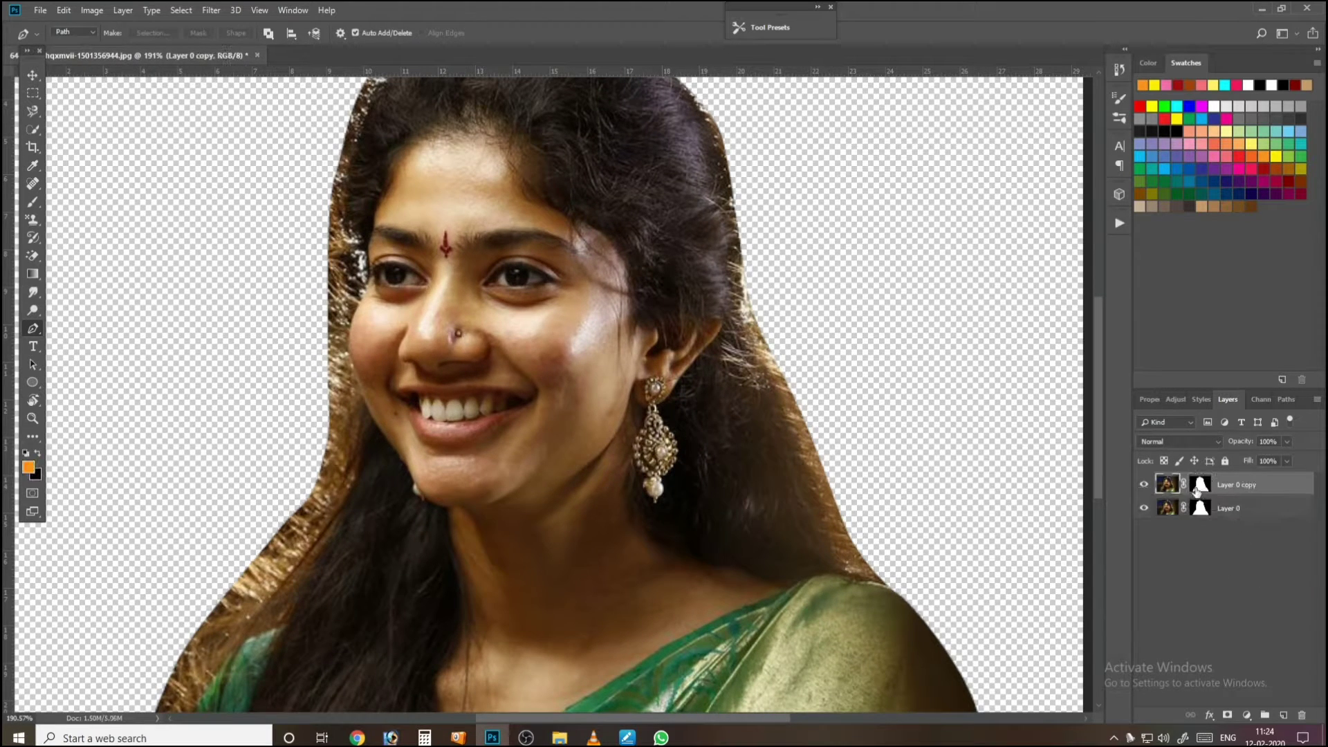
left_click(1200, 484)
left_click(1168, 492)
Step: Trace a new Pen path from the image's lower edge along the green sleeve and inner dark hair up to the cheek, excluding the golden fringe
scroll(360, 536, "up", 4)
left_click_drag(352, 536, 439, 498)
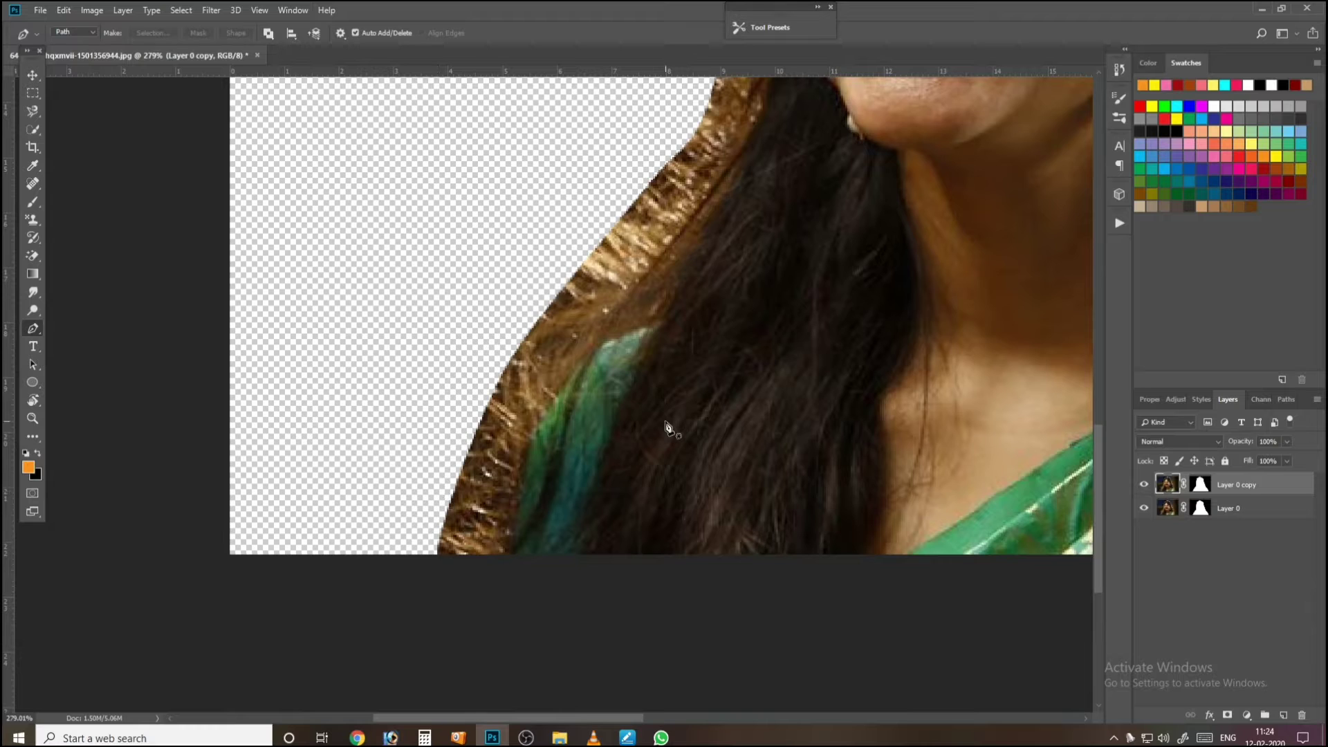
left_click_drag(512, 516, 513, 535)
left_click_drag(549, 407, 666, 285)
left_click_drag(689, 271, 602, 382)
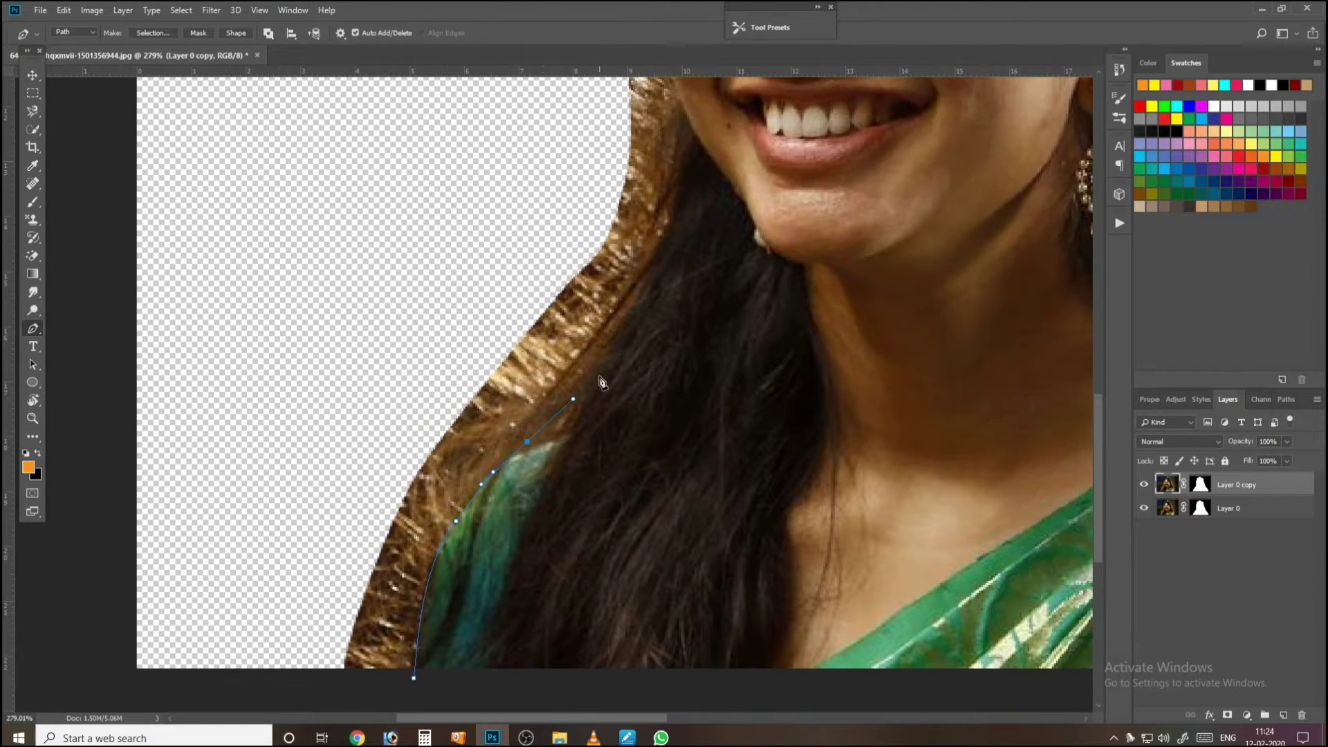
left_click_drag(552, 440, 595, 384)
left_click_drag(626, 346, 558, 487)
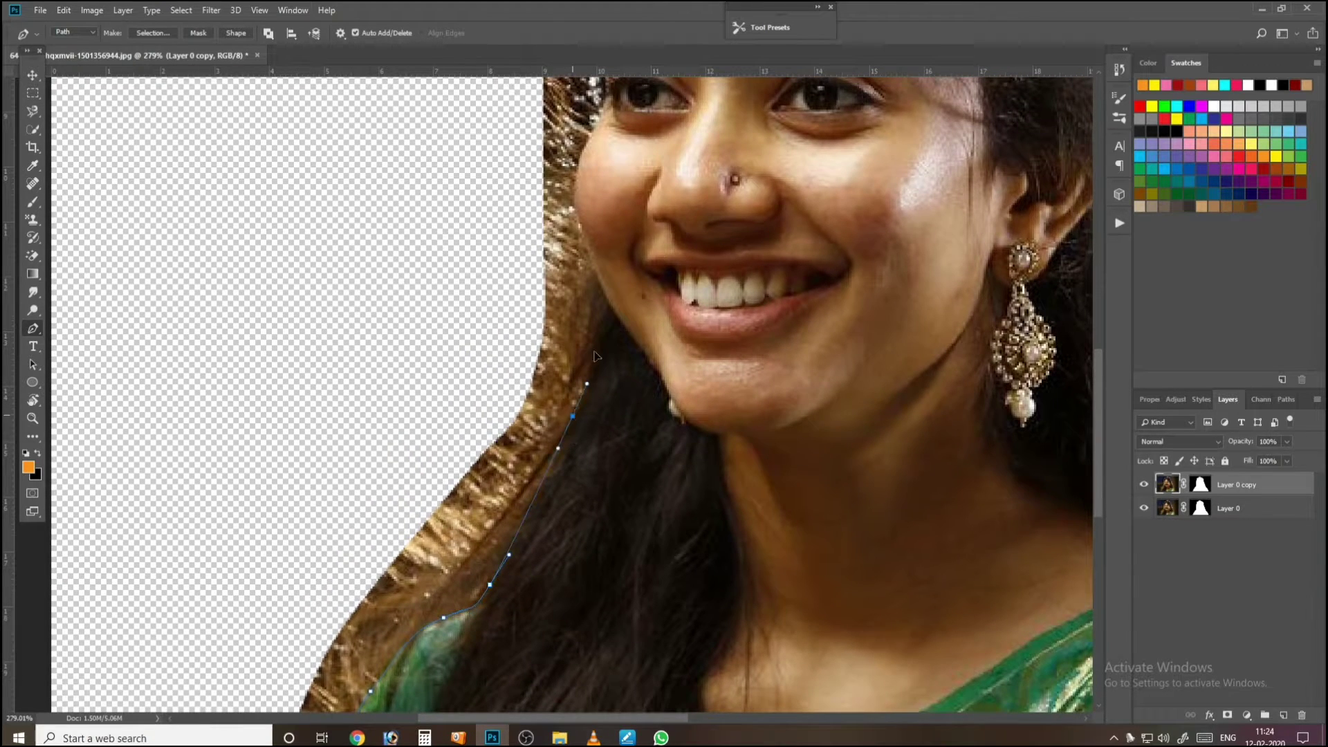
left_click_drag(592, 308, 584, 250)
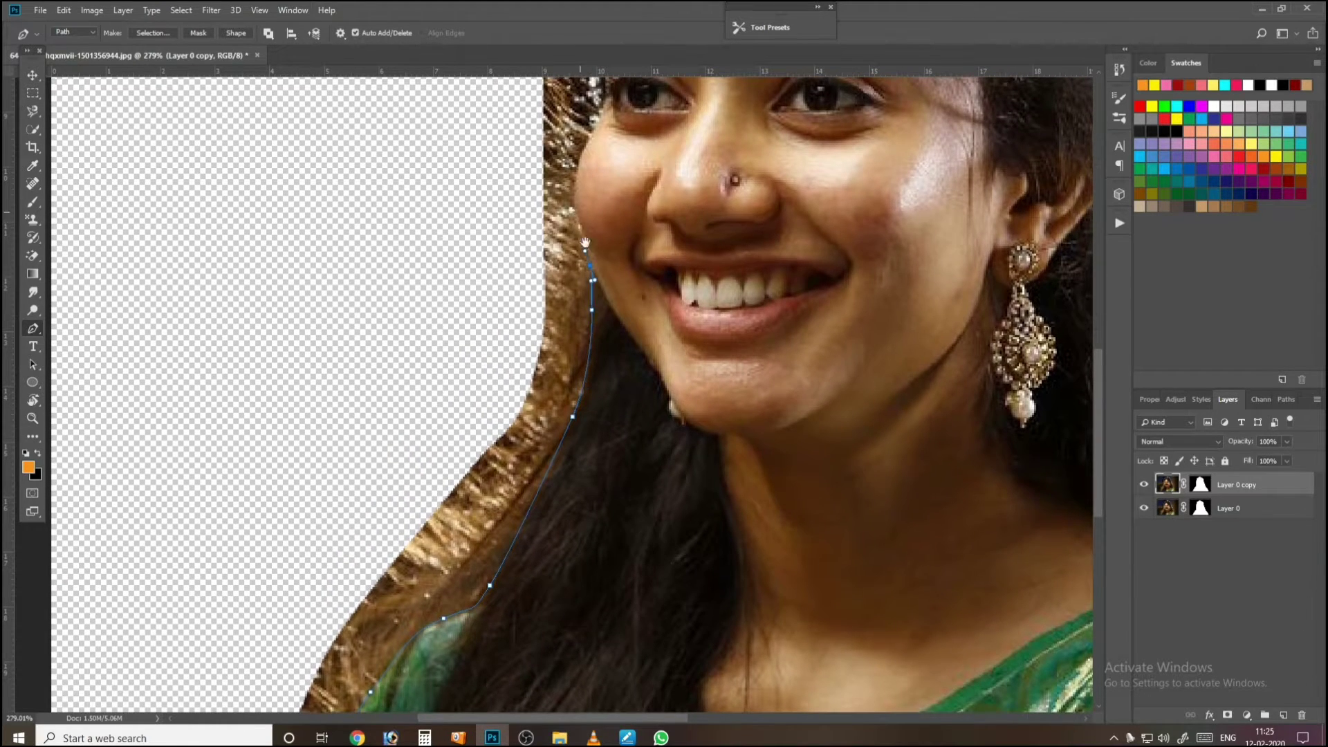
left_click_drag(581, 200, 581, 438)
Step: Continue the path tightly along the cheek, past the eye and up the dark hair toward the crown, leaving the bright stray hairs outside
scroll(584, 436, "up", 3)
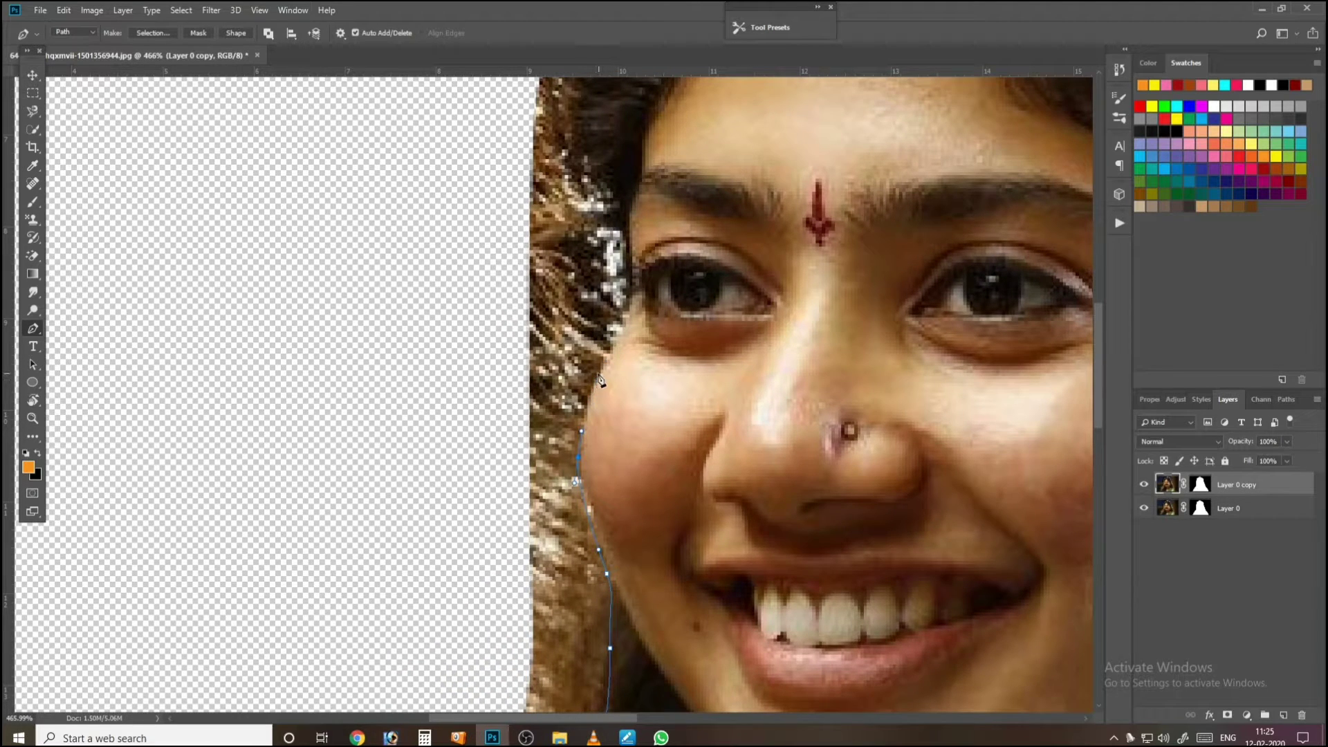
left_click_drag(597, 373, 610, 357)
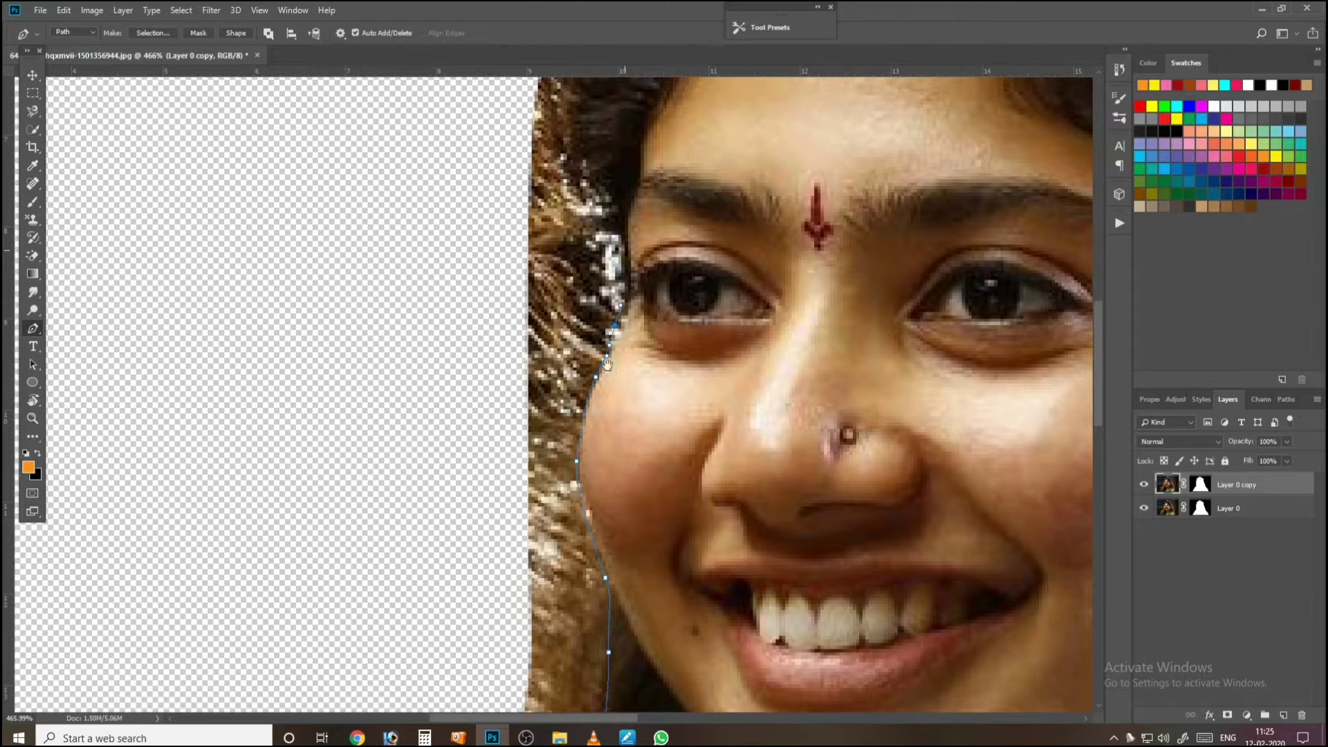
scroll(590, 499, "up", 4)
left_click_drag(595, 475, 557, 443)
left_click_drag(580, 368, 558, 476)
left_click_drag(590, 381, 673, 268)
left_click_drag(725, 226, 783, 189)
left_click_drag(846, 169, 437, 263)
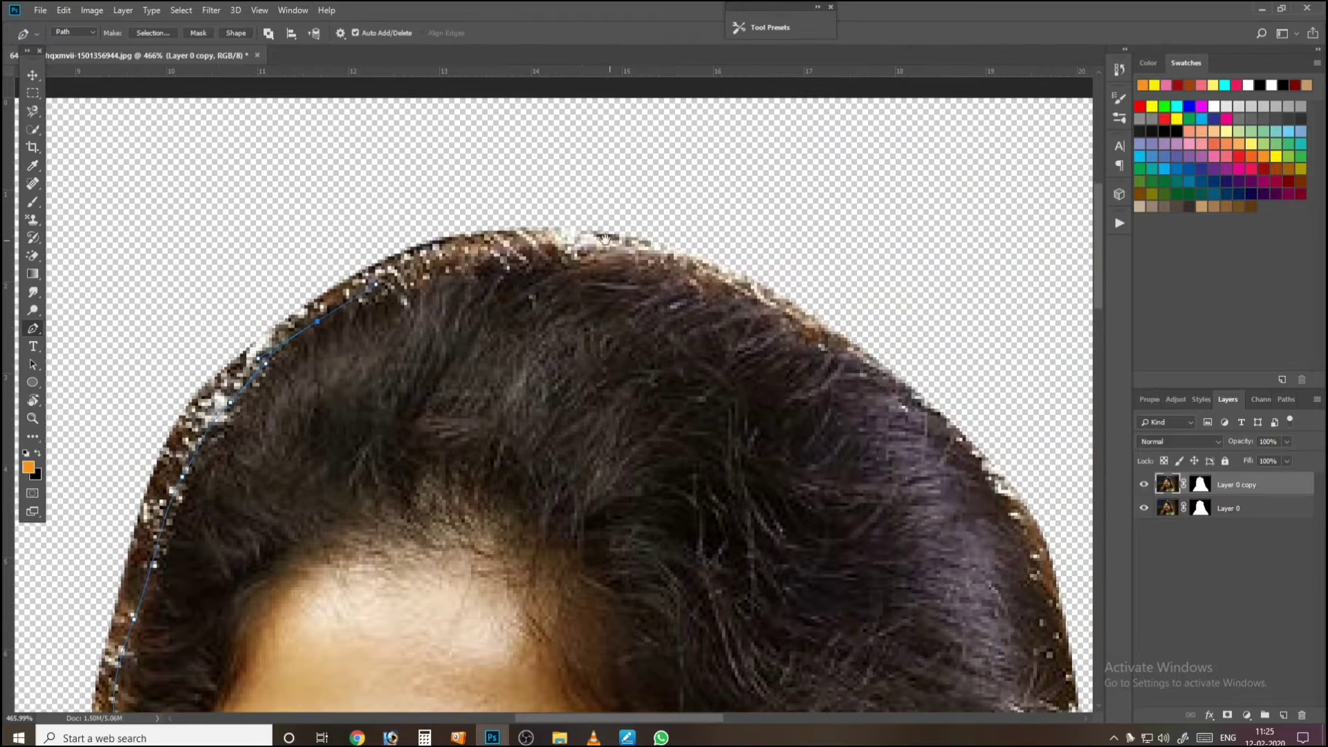
Step: Finish the path over the crown, close it with a wide loop around the outer hair fringe and convert it to a selection
left_click_drag(582, 249, 650, 250)
left_click(758, 295)
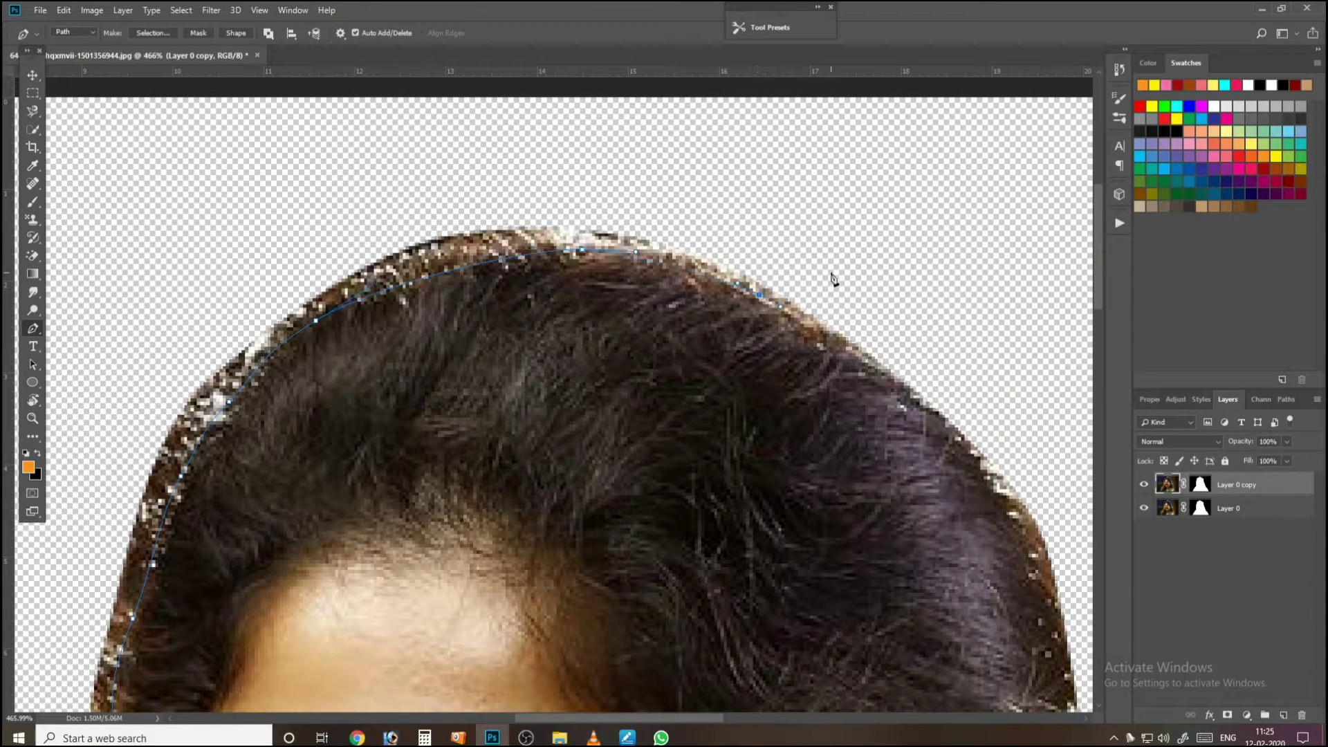
left_click_drag(832, 269, 960, 344)
left_click_drag(409, 188, 375, 209)
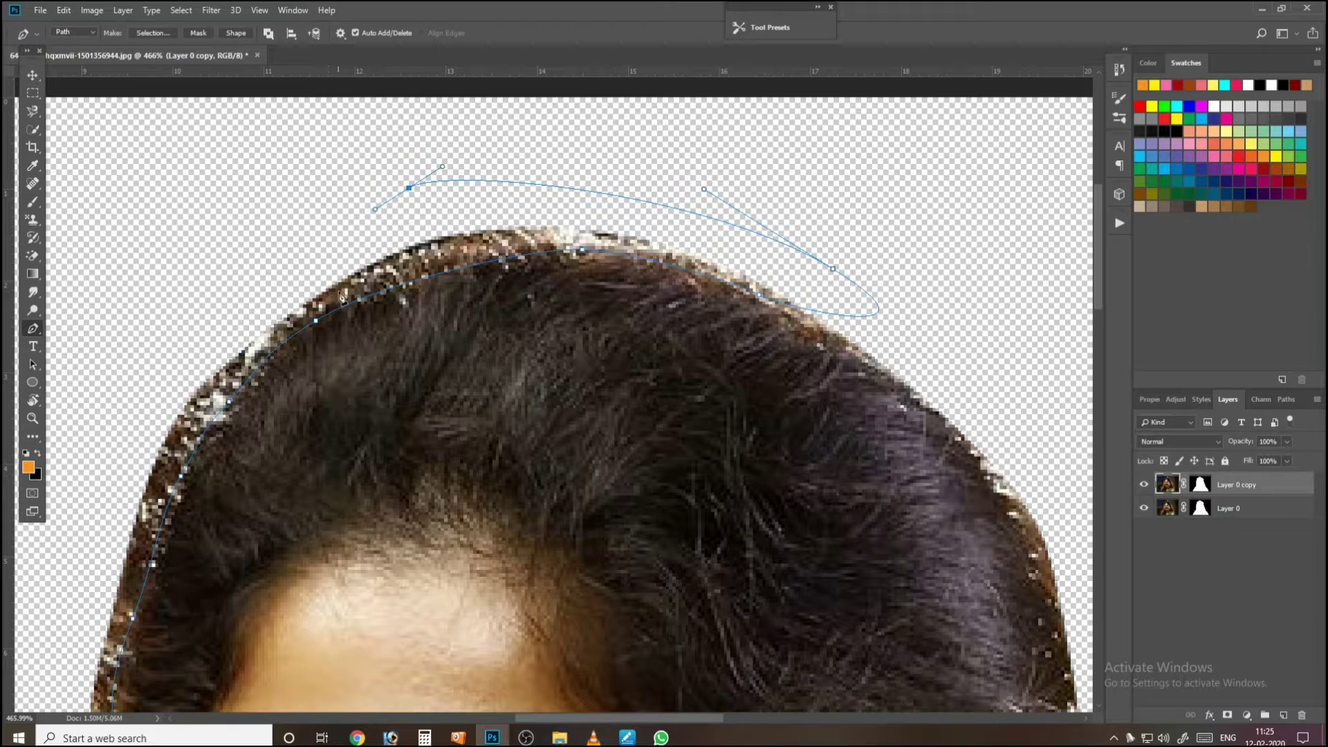
left_click_drag(420, 232, 311, 284)
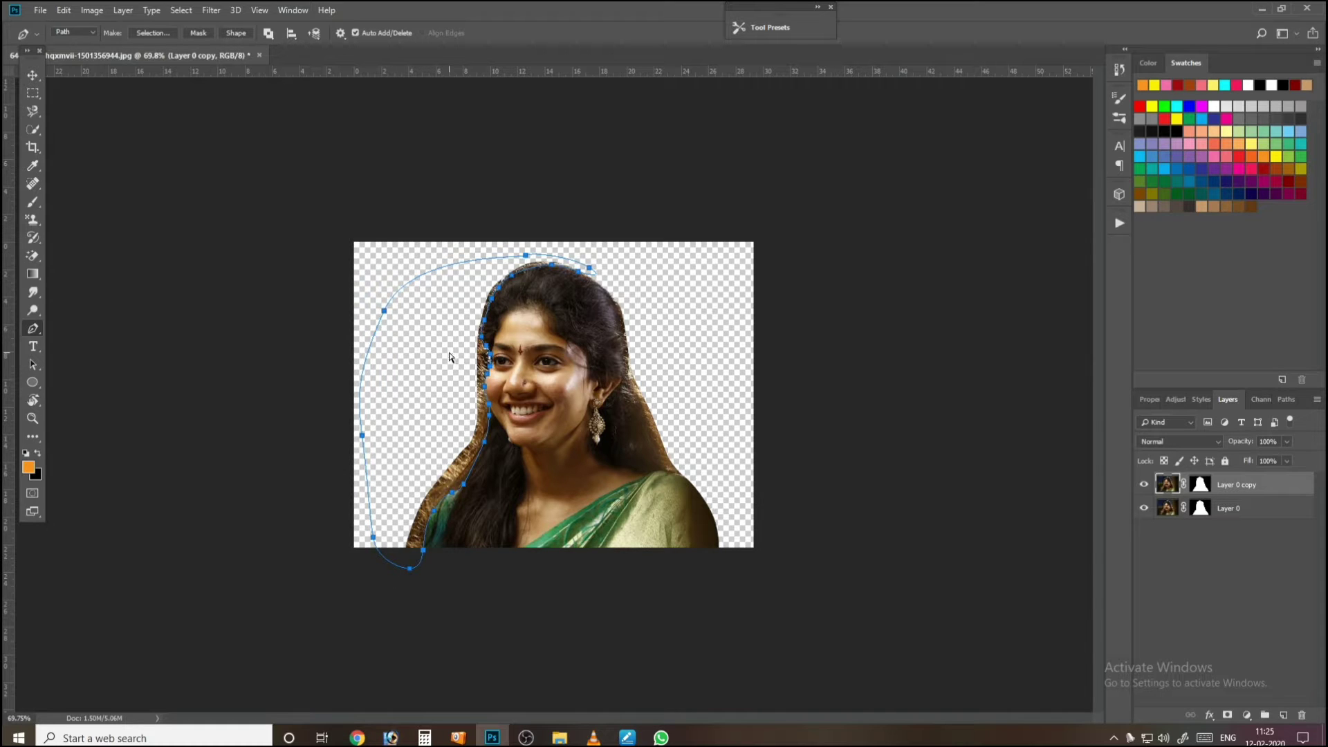
key("ctrl+Return")
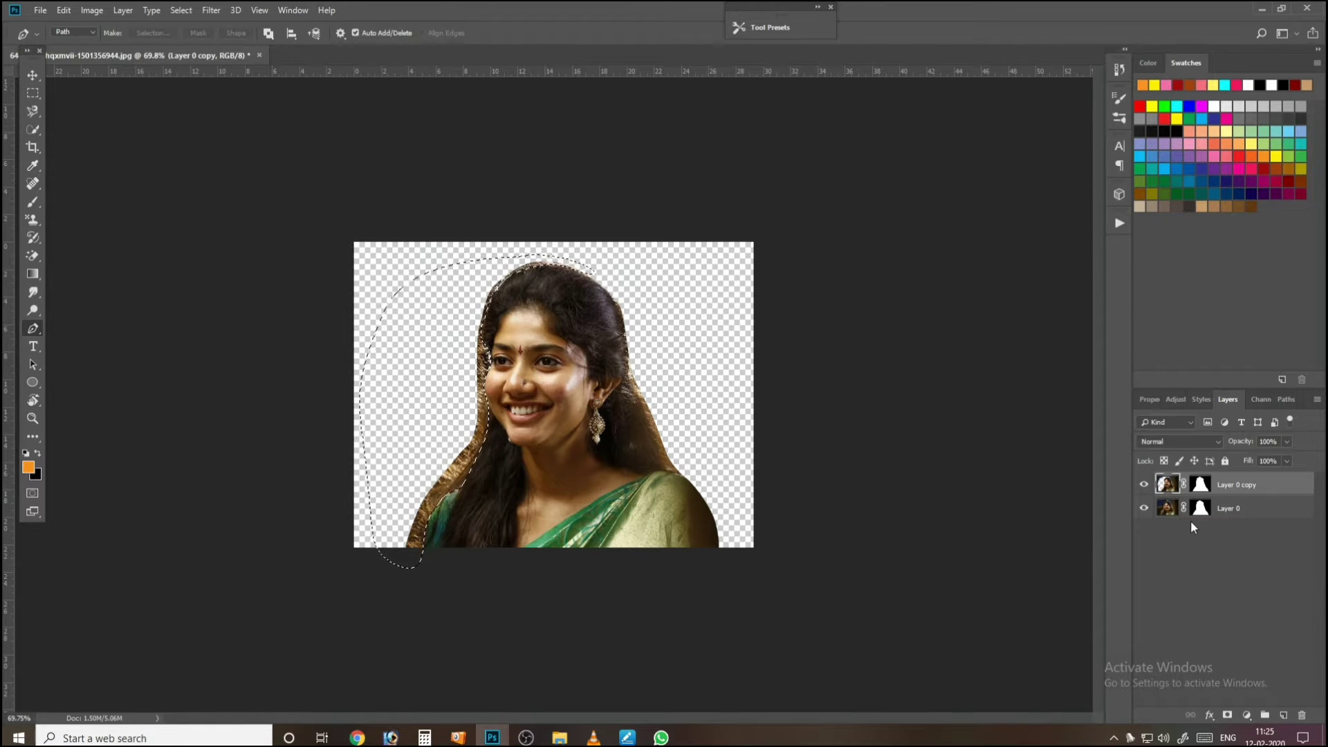
Step: Delete the selected fringe area from the layer copy's image and fill the same area of its mask with white
left_click(1202, 487)
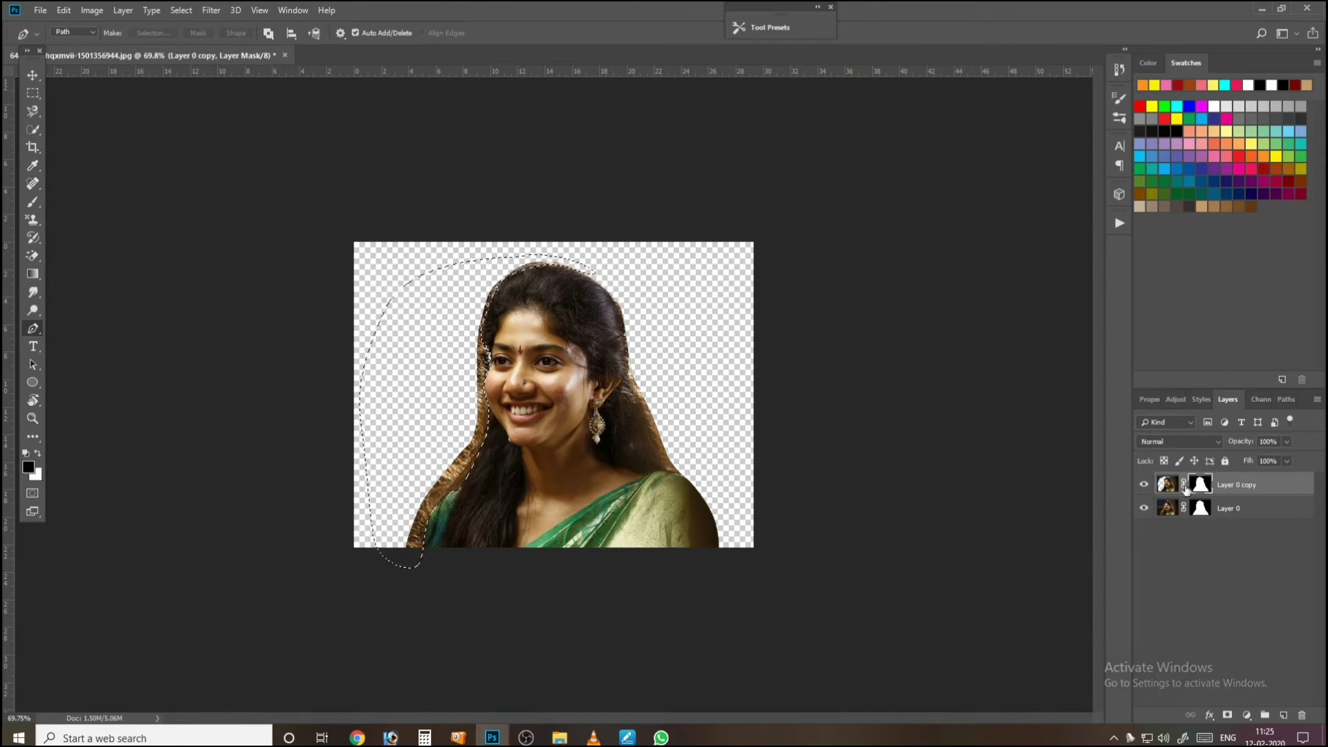
left_click(1169, 486)
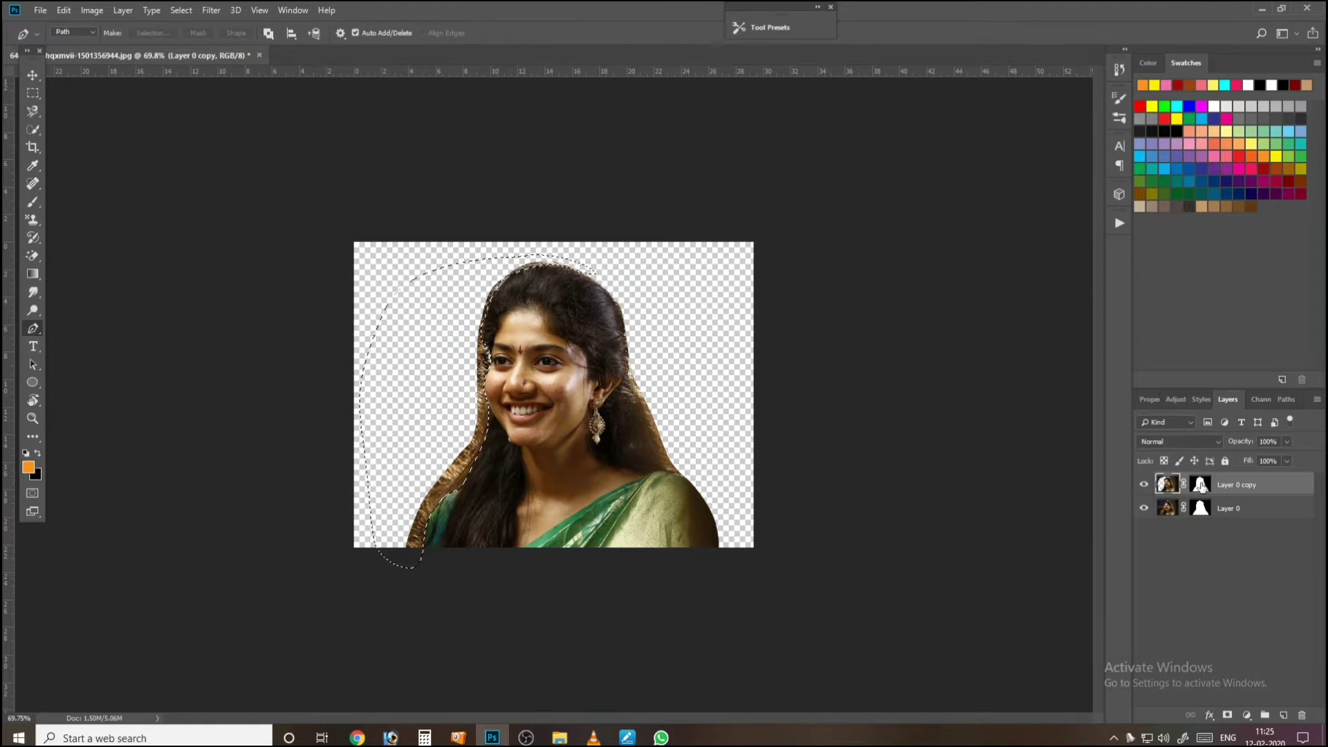
left_click(1201, 485)
left_click(1168, 485)
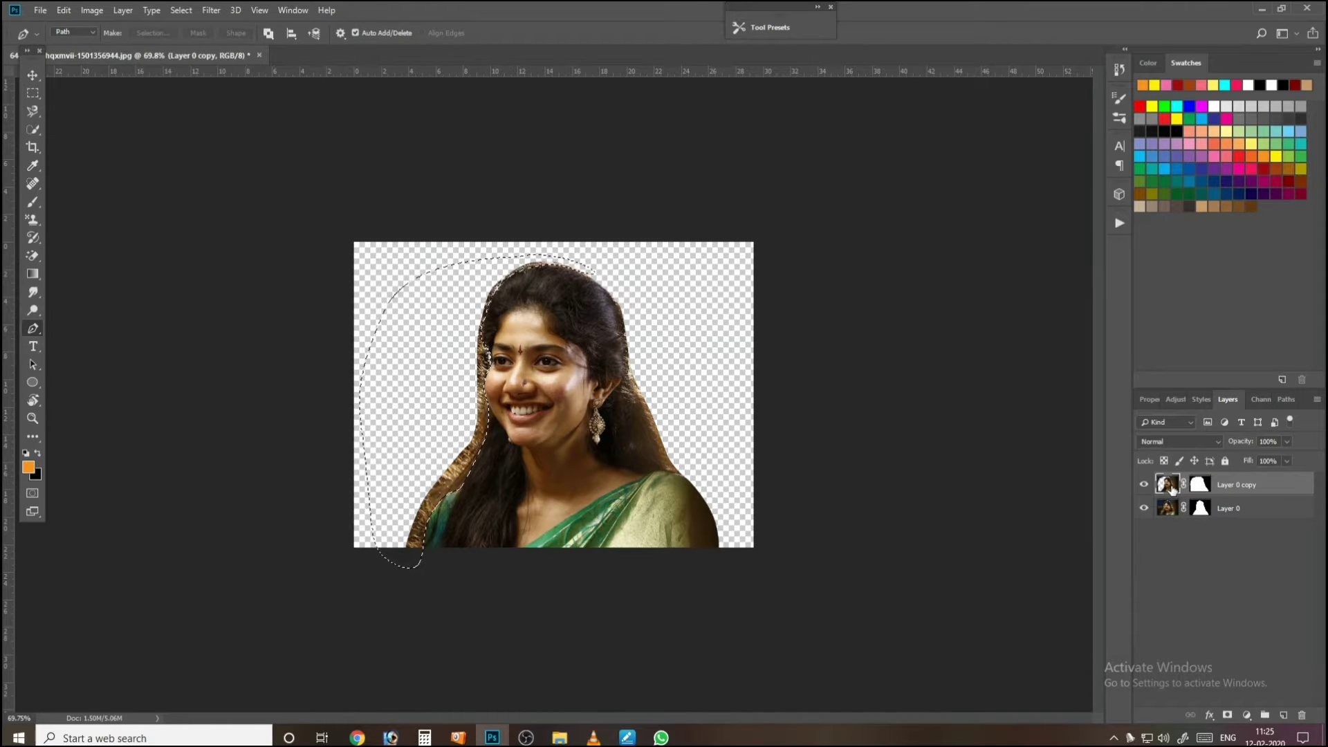
Step: Try to delete the selected hair fringe from the lower layer's image
left_click(1168, 511)
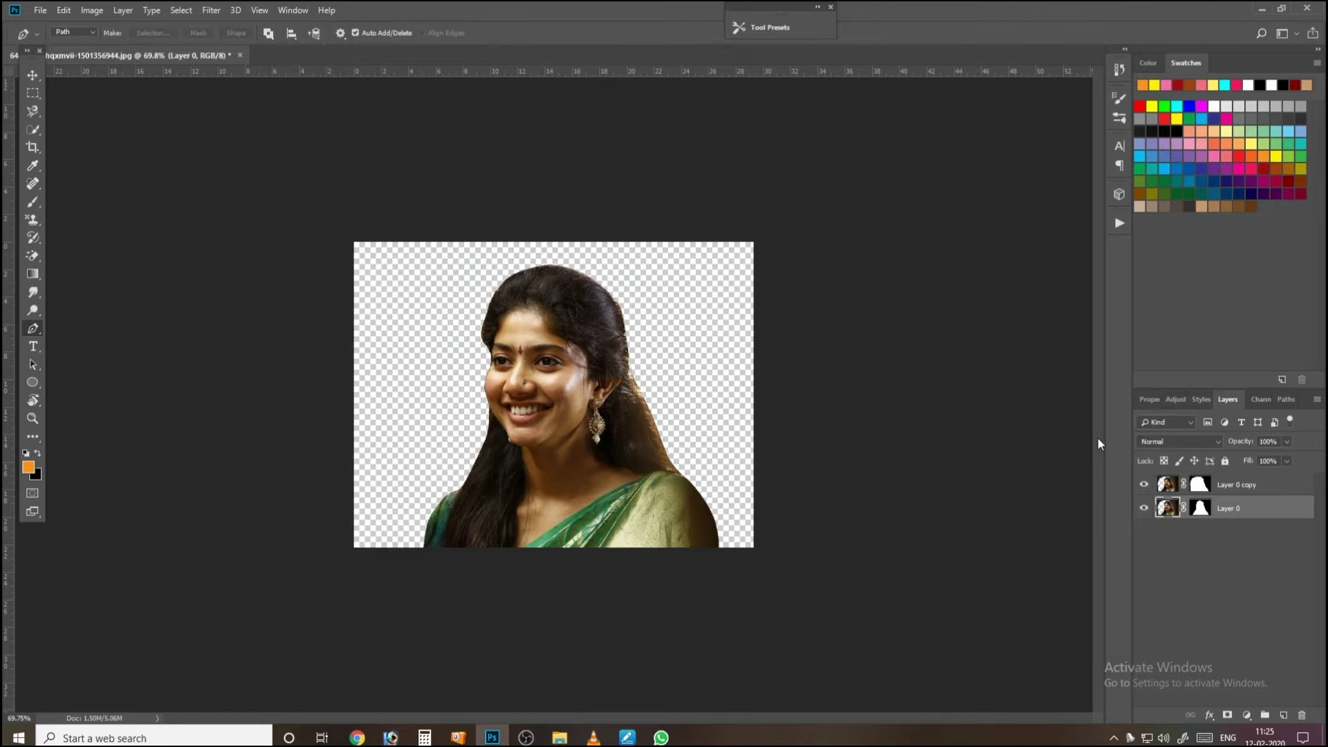
scroll(444, 409, "up", 12)
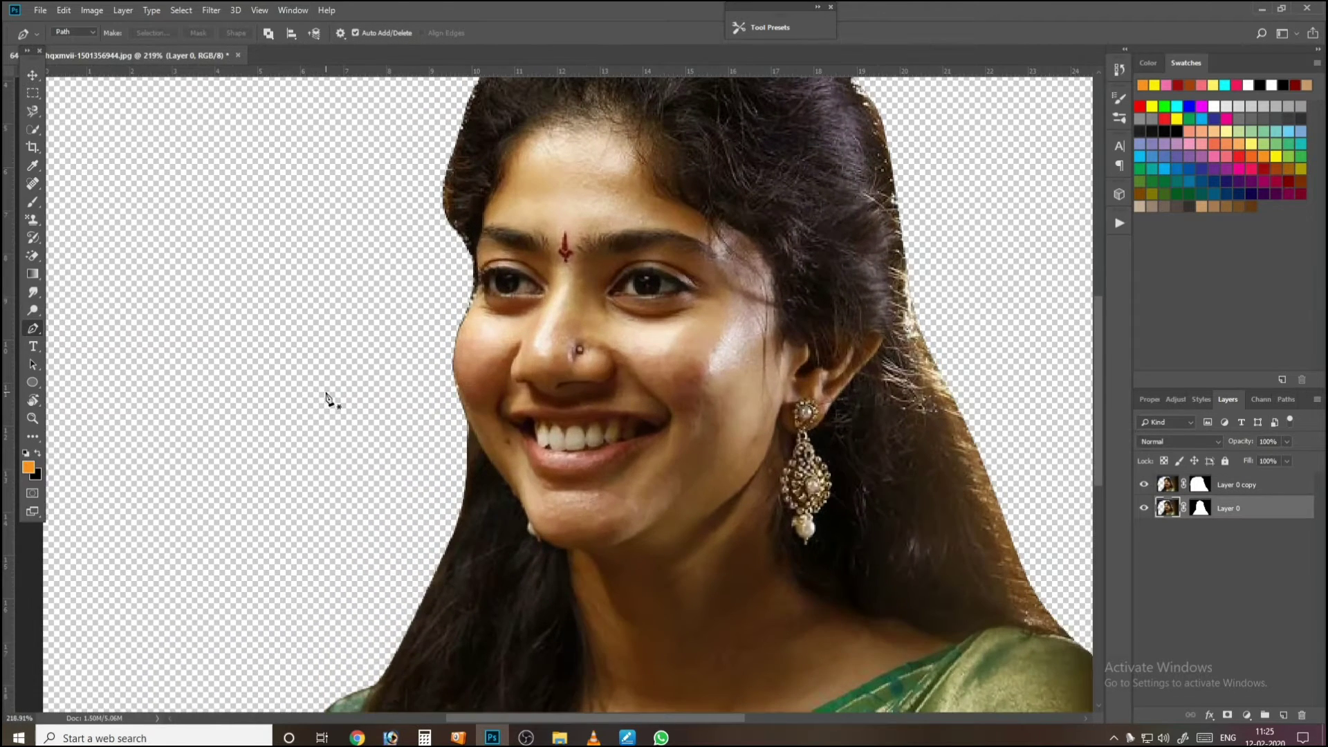
scroll(328, 393, "down", 3)
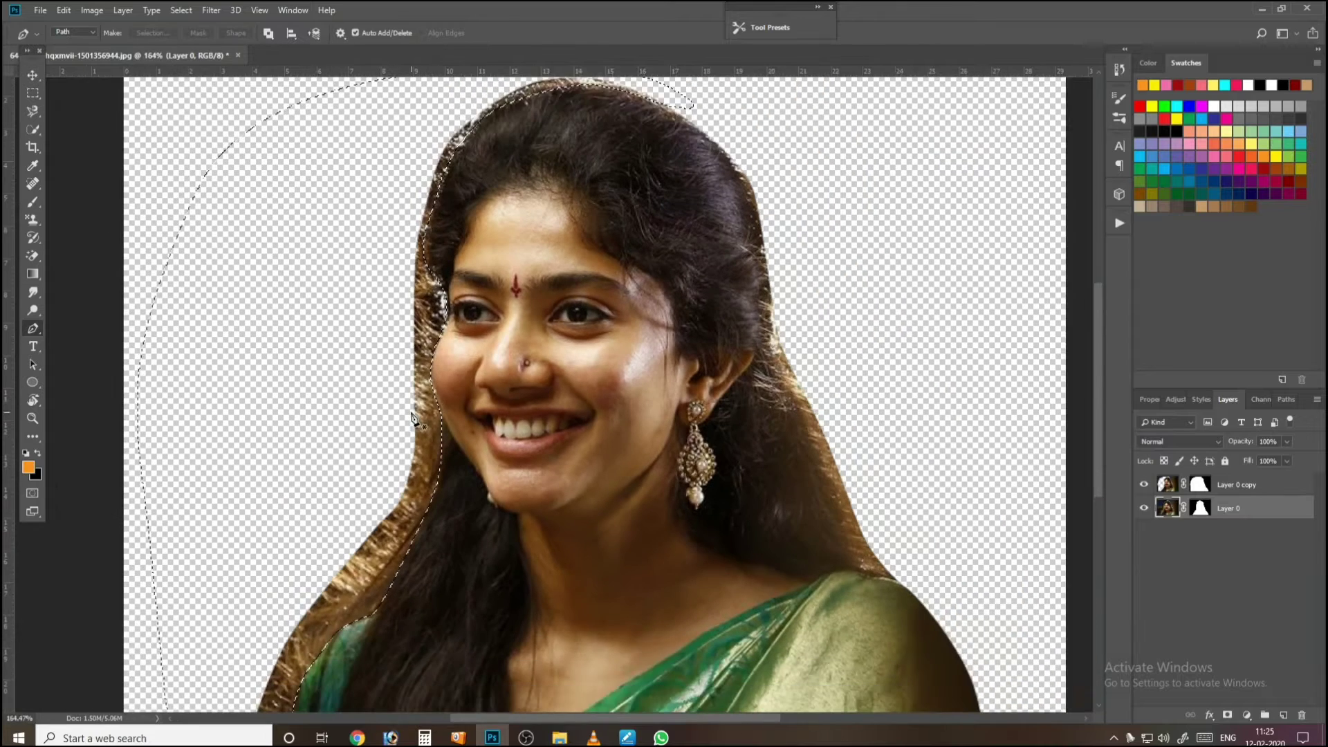
Step: Hide and show the lower layer and the layer copy in turn to compare the cutout with and without the hair fringe
left_click(1144, 508)
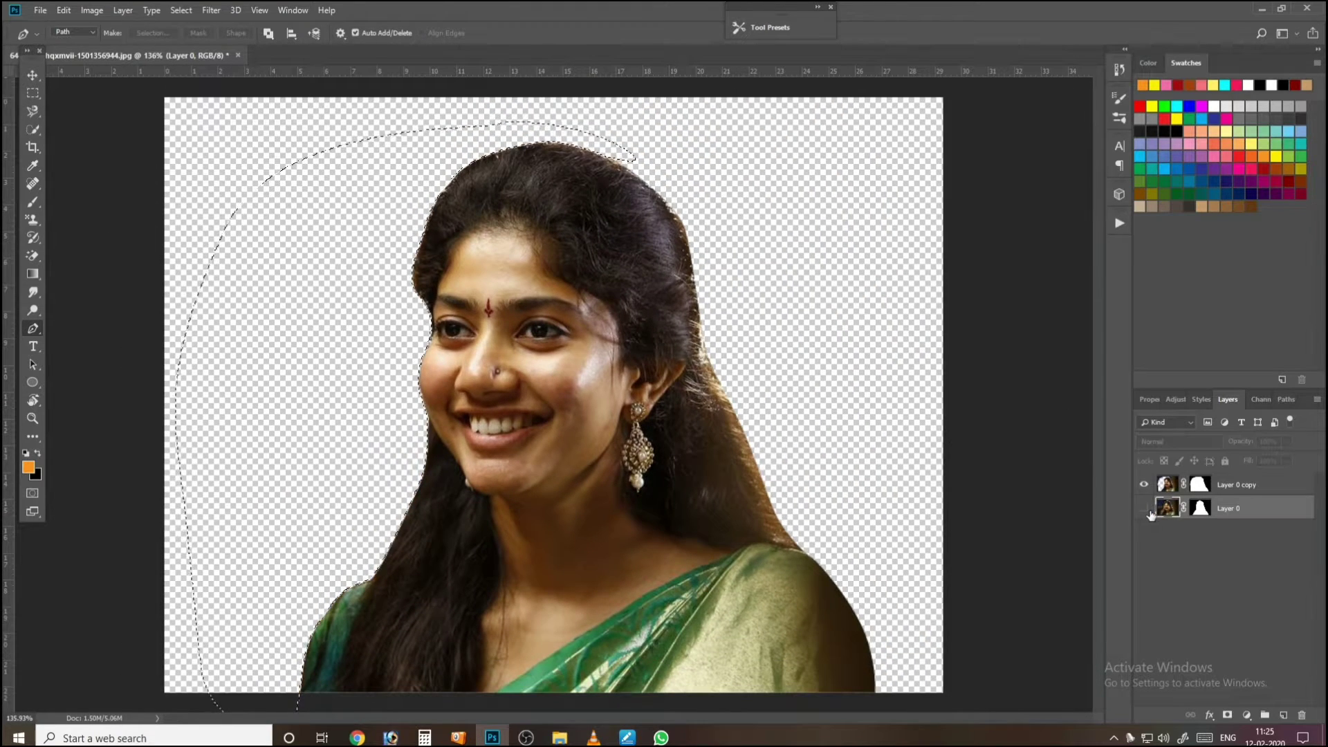
left_click(1146, 509)
left_click(1198, 510)
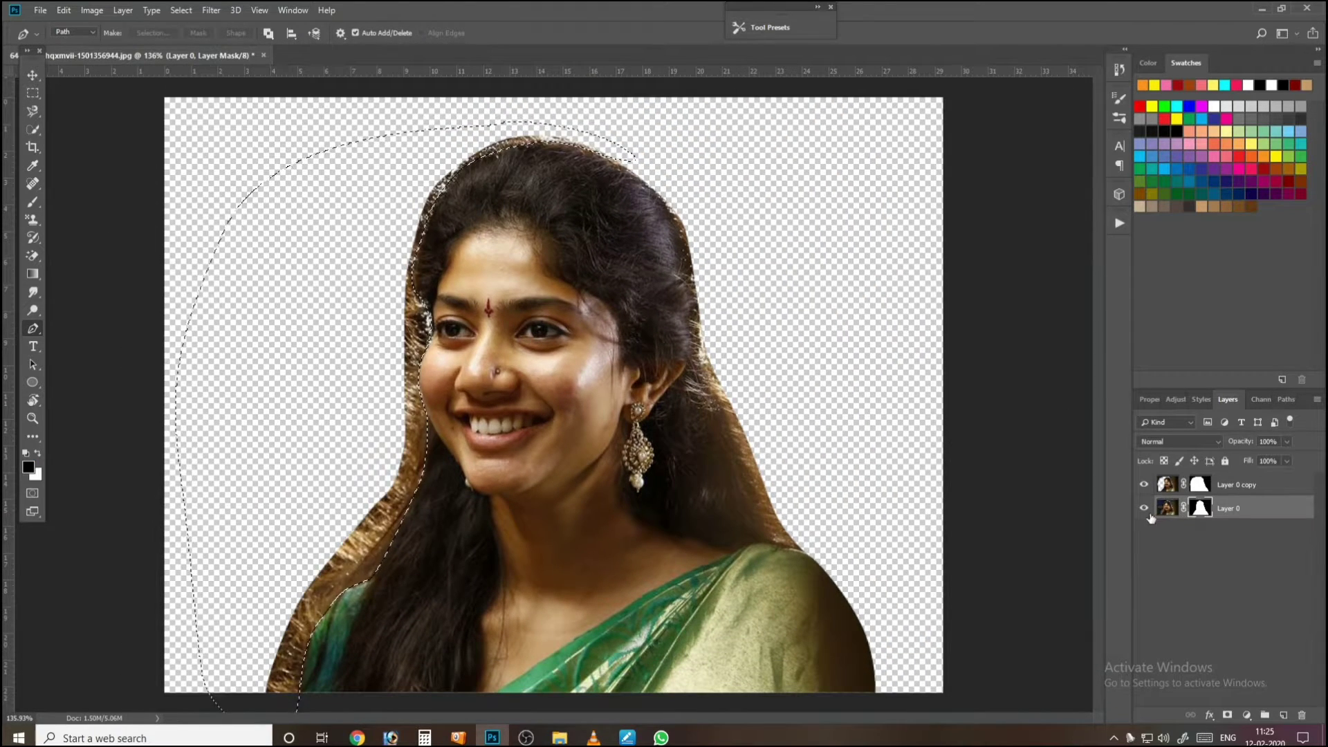
left_click(1143, 510)
left_click(1143, 509)
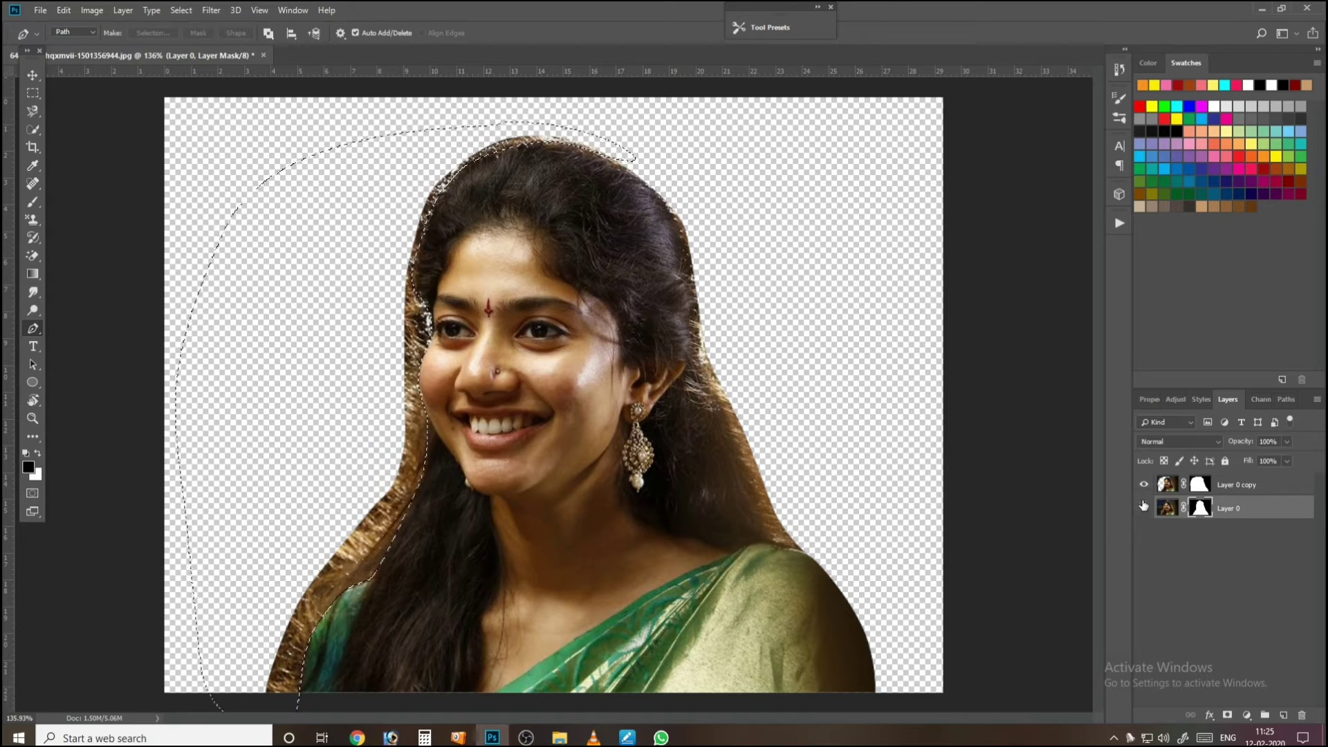
left_click(1157, 487)
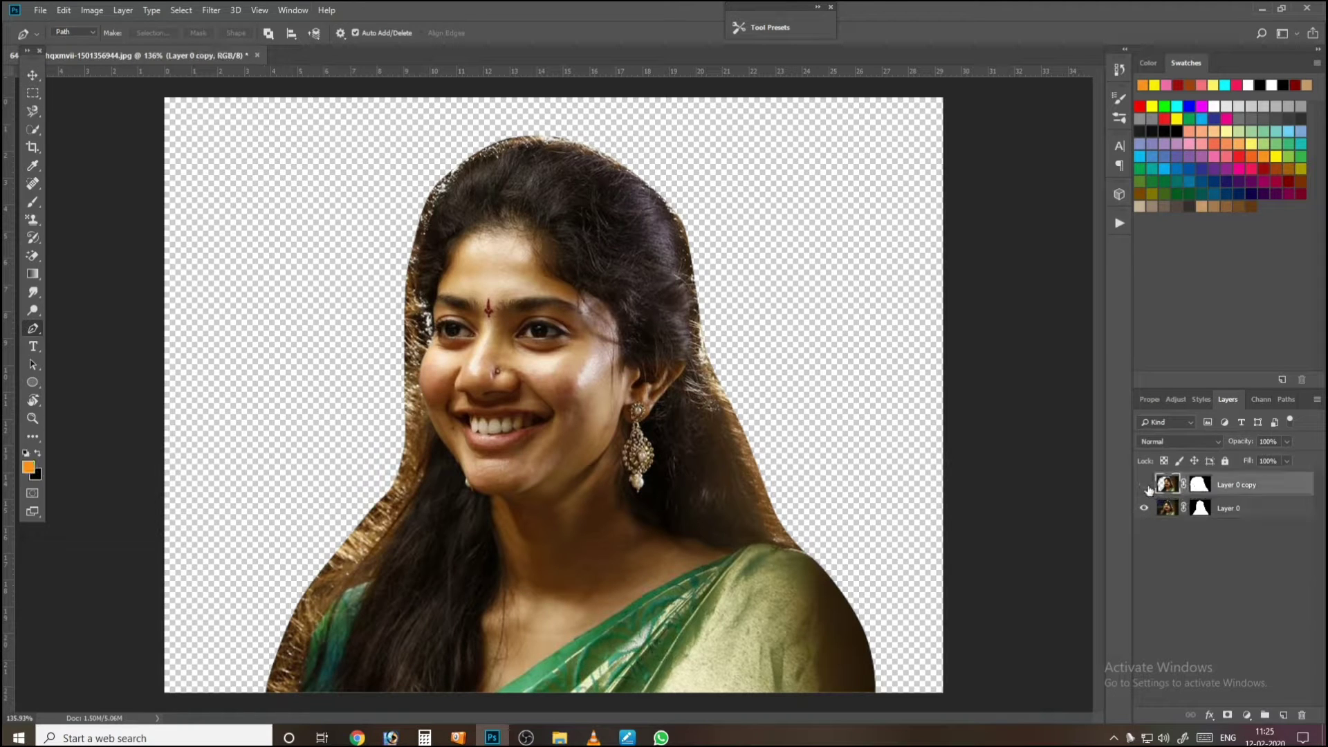
left_click(1145, 486)
left_click(1144, 486)
left_click(1145, 486)
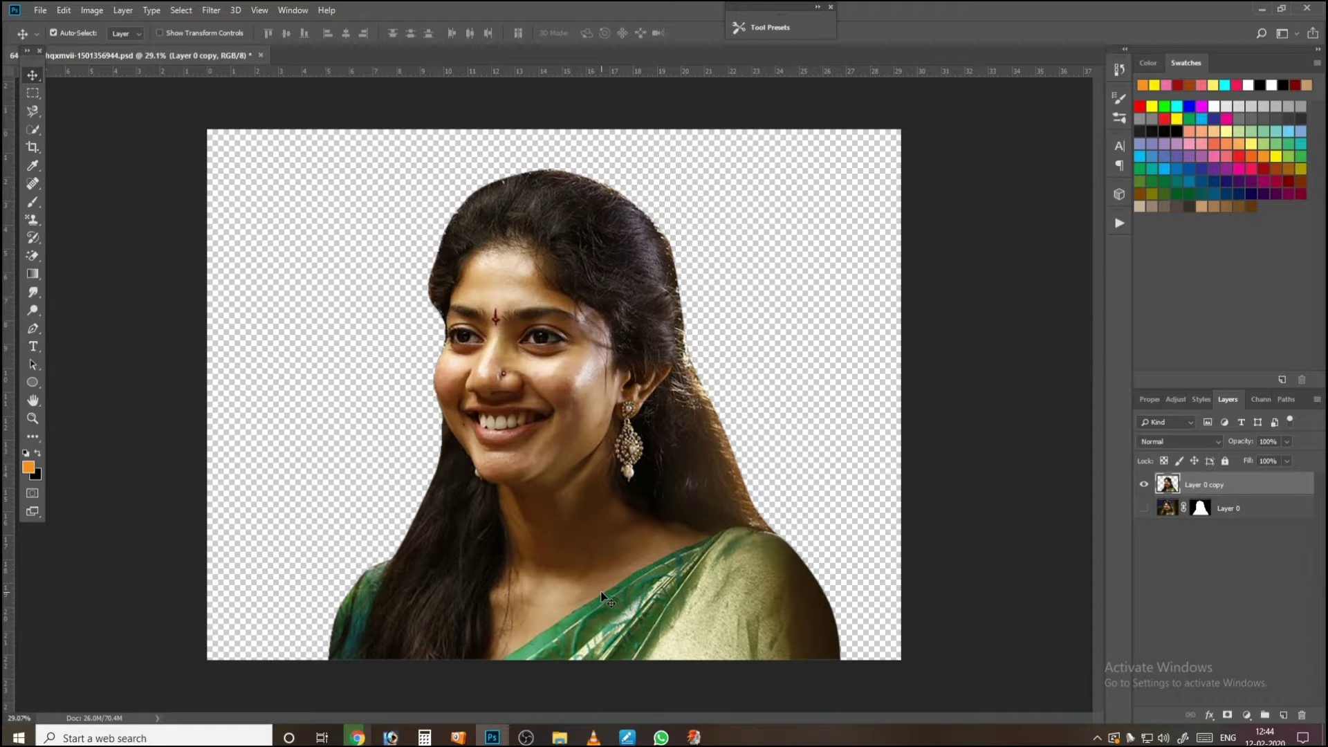
Step: Apply the Topaz Detail 3 filter to the layer copy with the Winter Landscape II preset from the Stylized Detail Collection
scroll(544, 520, "up", 2)
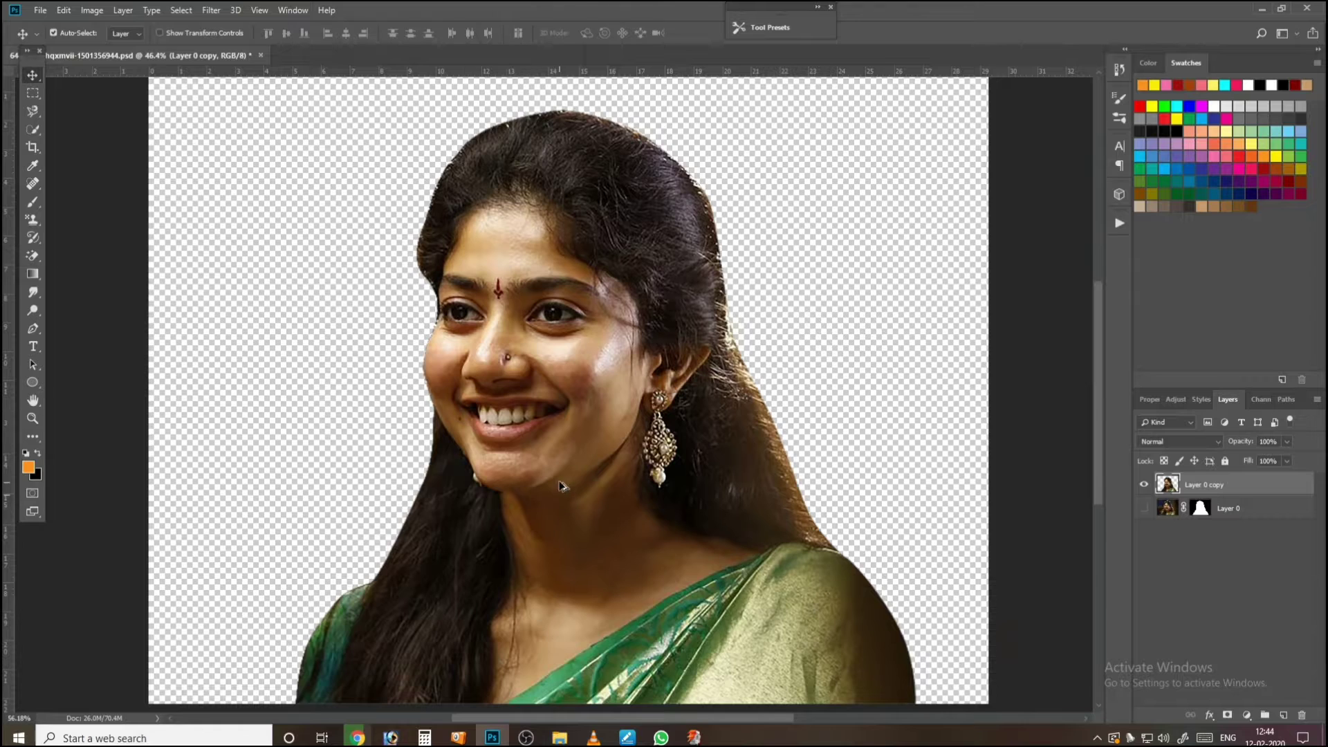
scroll(570, 487, "up", 3)
scroll(572, 466, "up", 2)
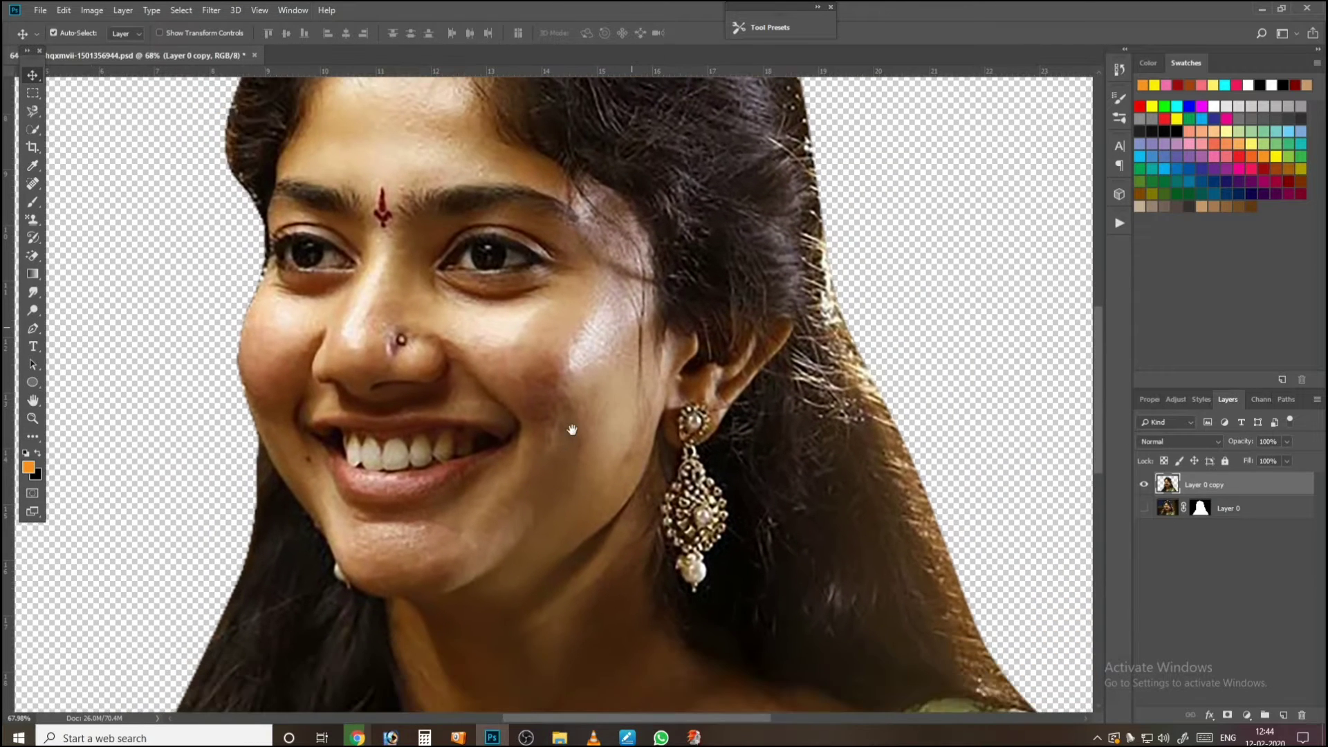
left_click(206, 9)
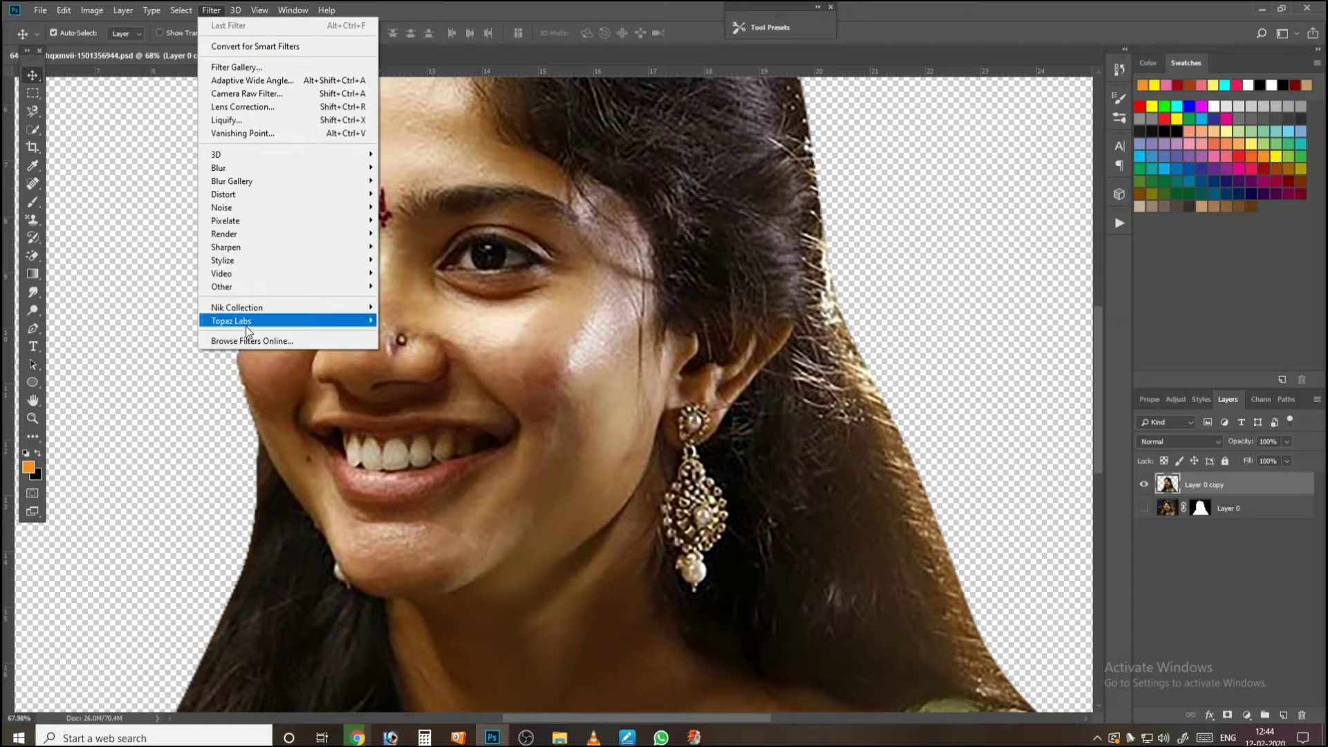
mouse_move(248, 326)
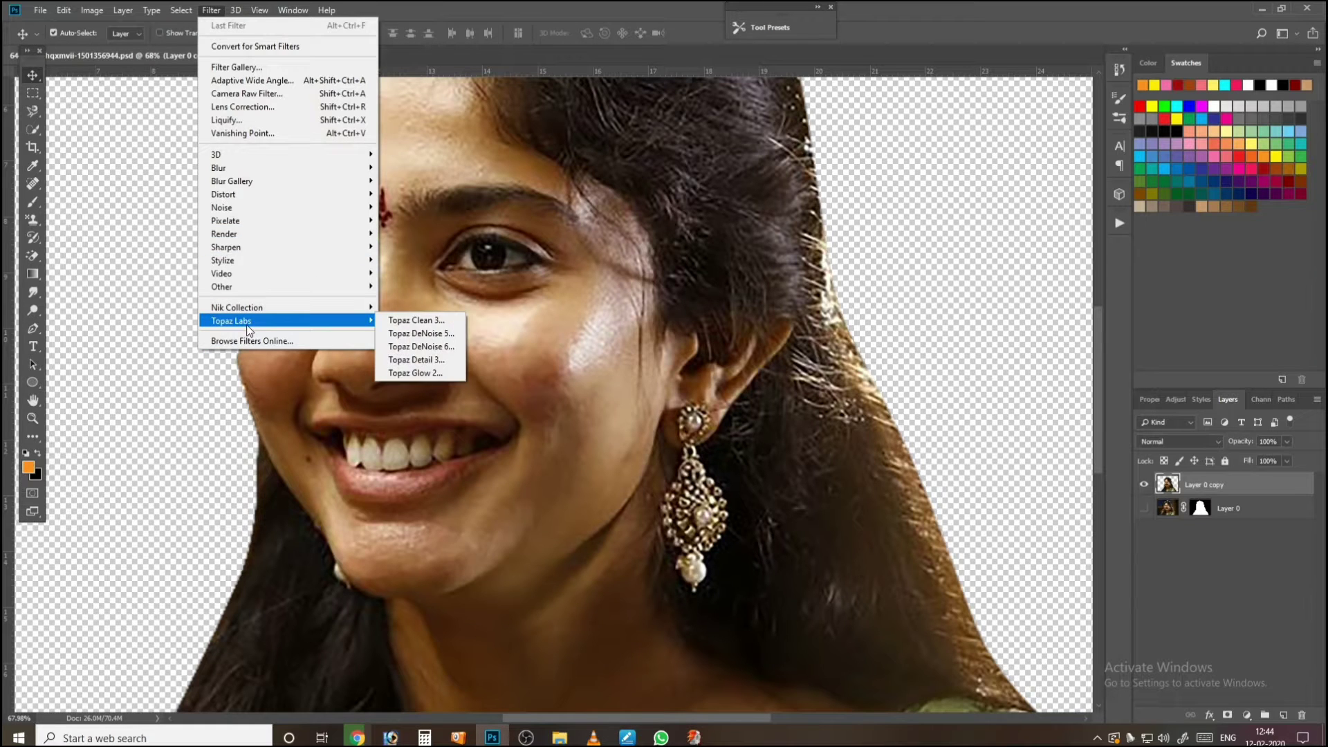
left_click(415, 360)
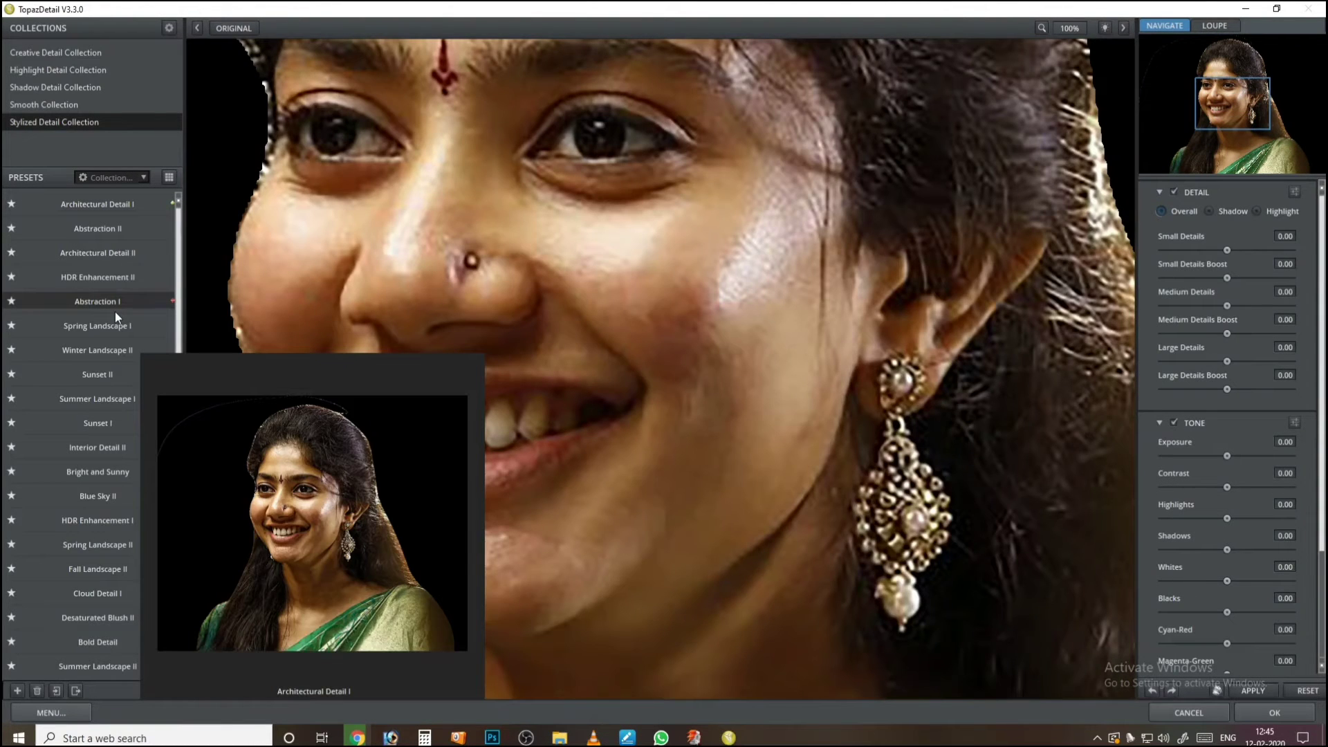
left_click(115, 314)
key("Down")
scroll(99, 249, "down", 1)
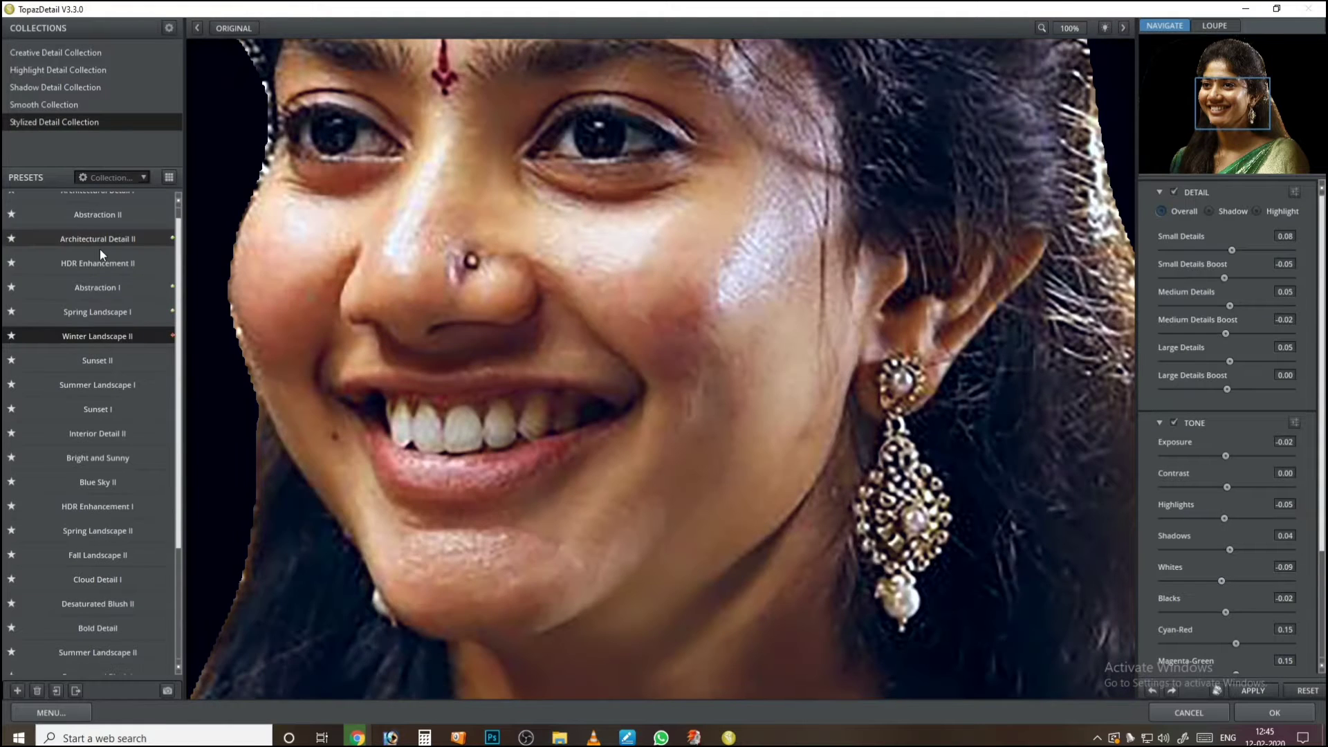
left_click(598, 319)
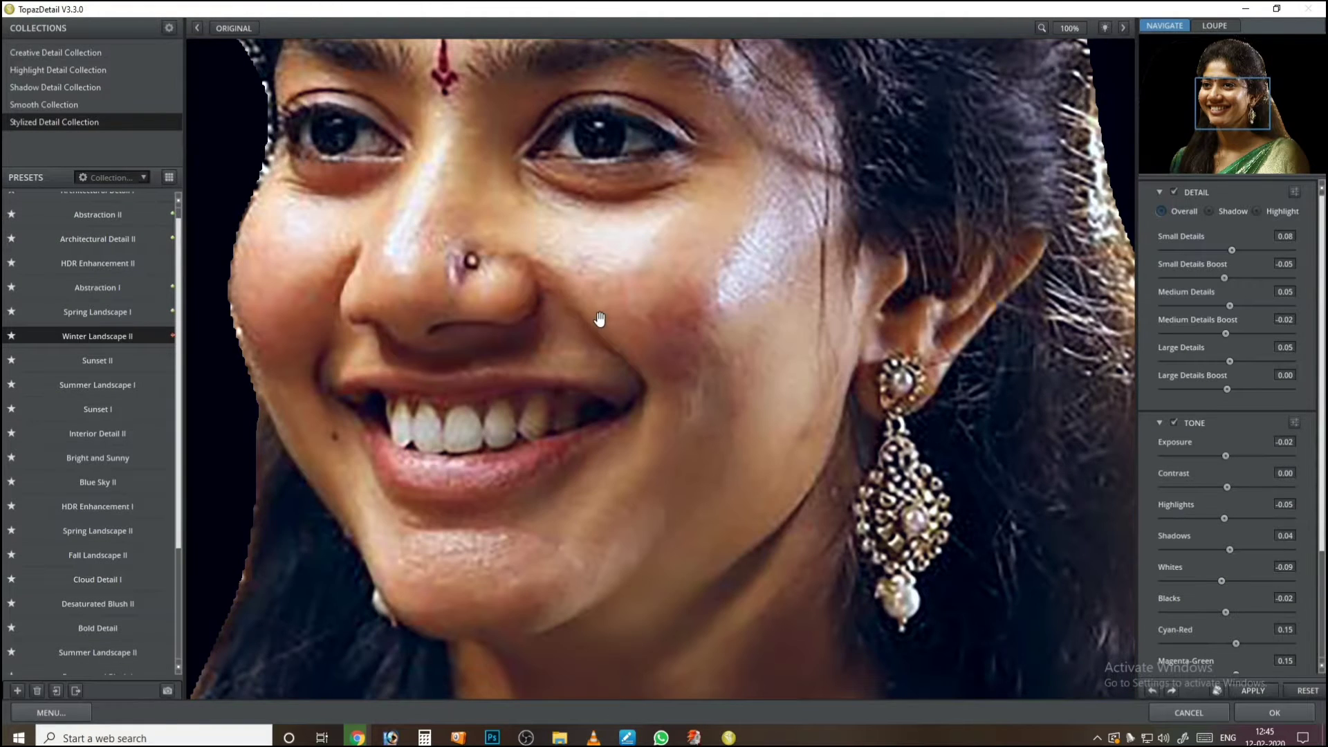
left_click(1274, 713)
left_click(1274, 714)
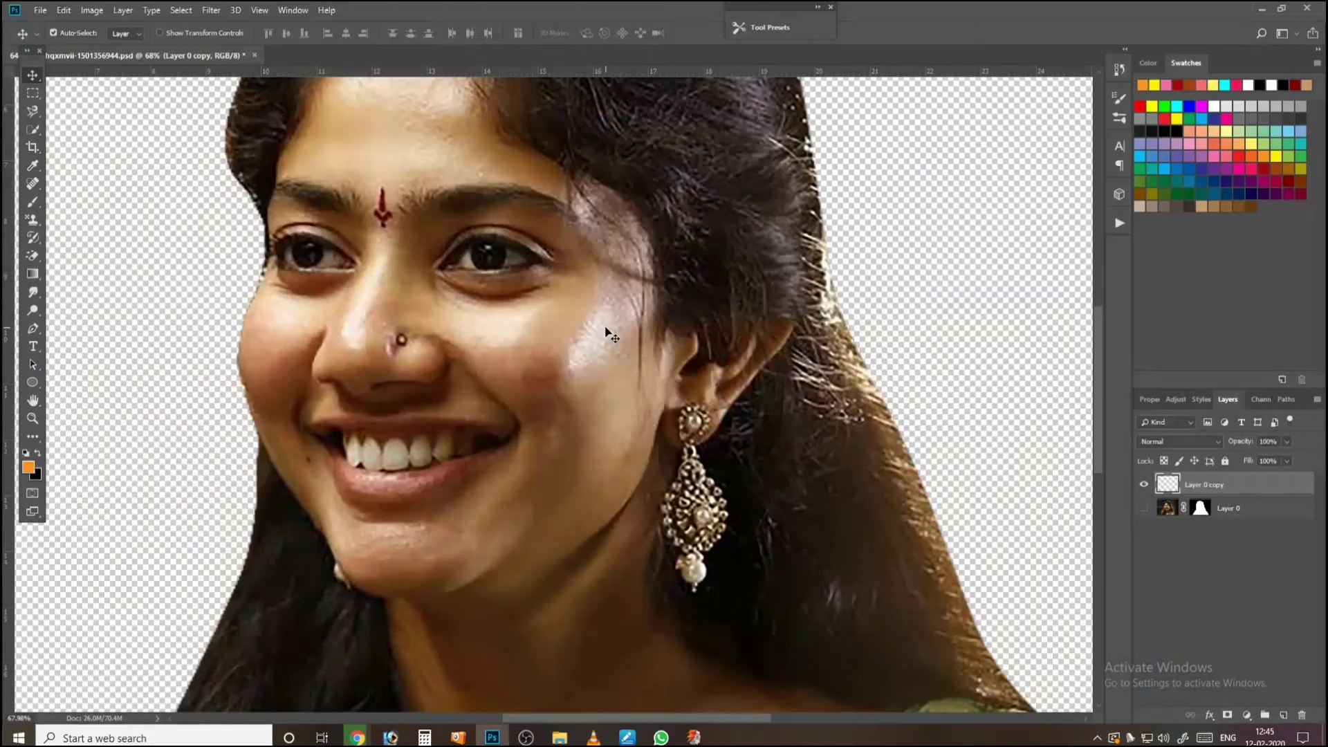
Step: Brighten the dark areas of the layer copy with a Shadows/Highlights adjustment at a shadow amount of 35%
key("ctrl+0")
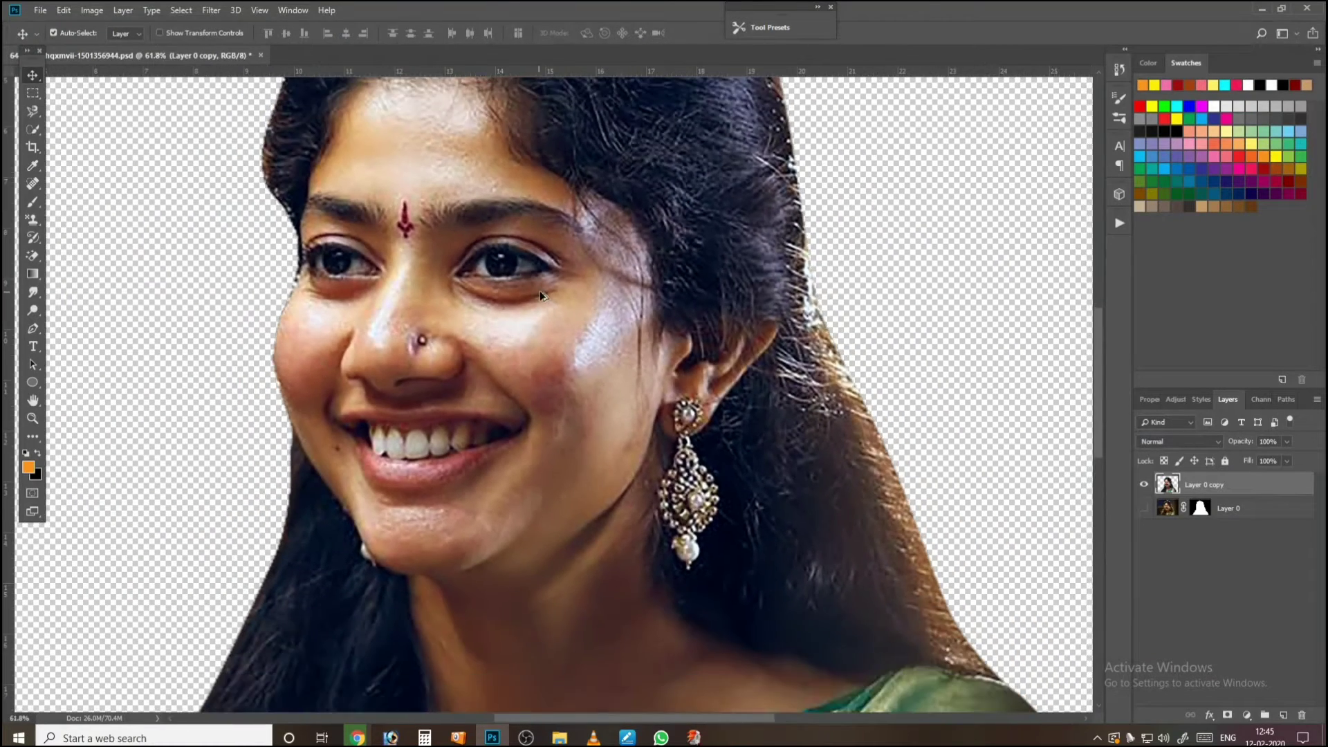
scroll(552, 360, "up", 8)
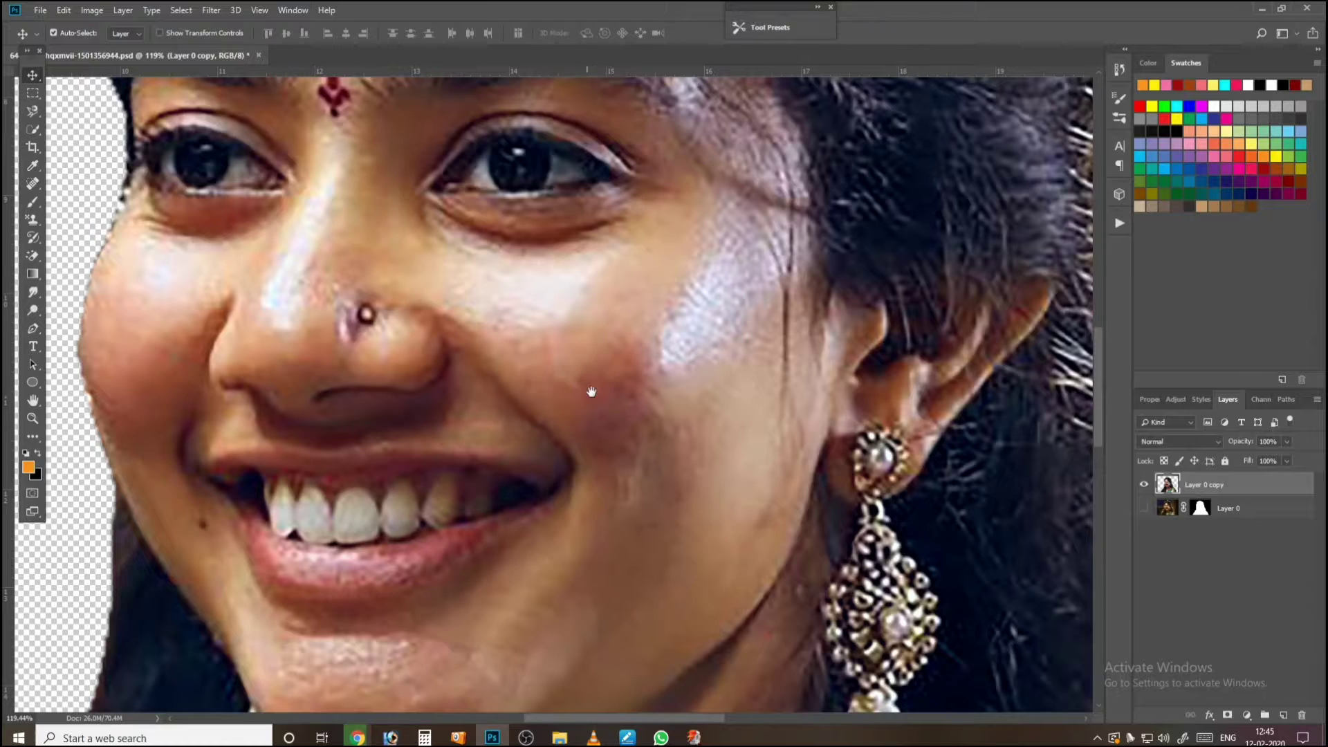
left_click_drag(591, 392, 598, 318)
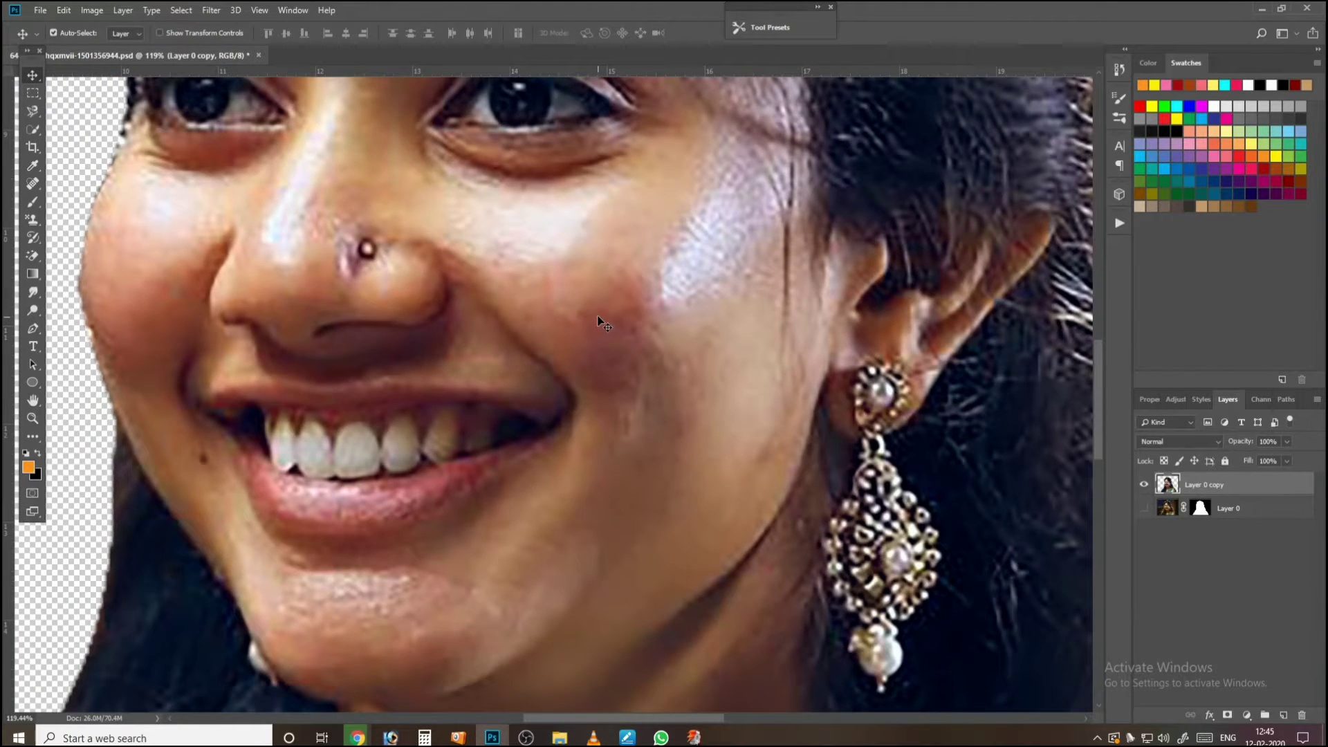
left_click(98, 12)
mouse_move(111, 47)
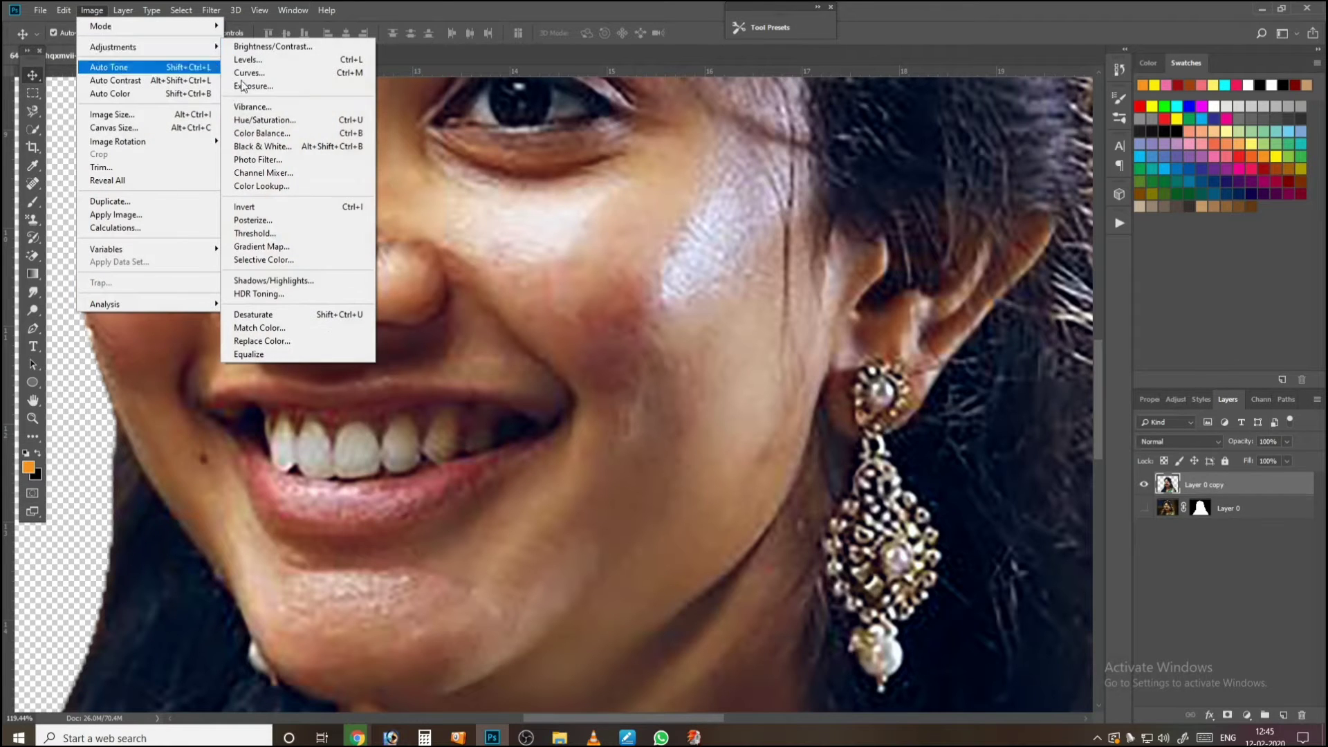
left_click(289, 282)
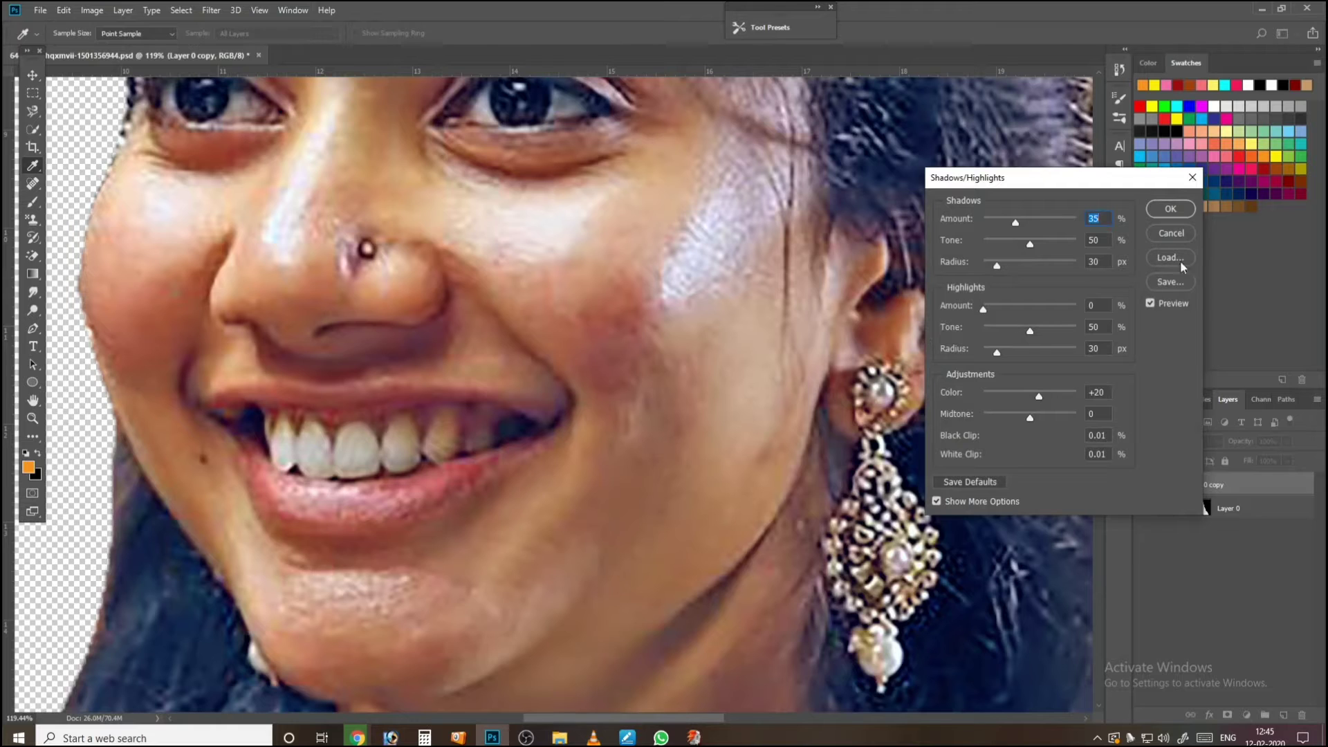
left_click(1168, 209)
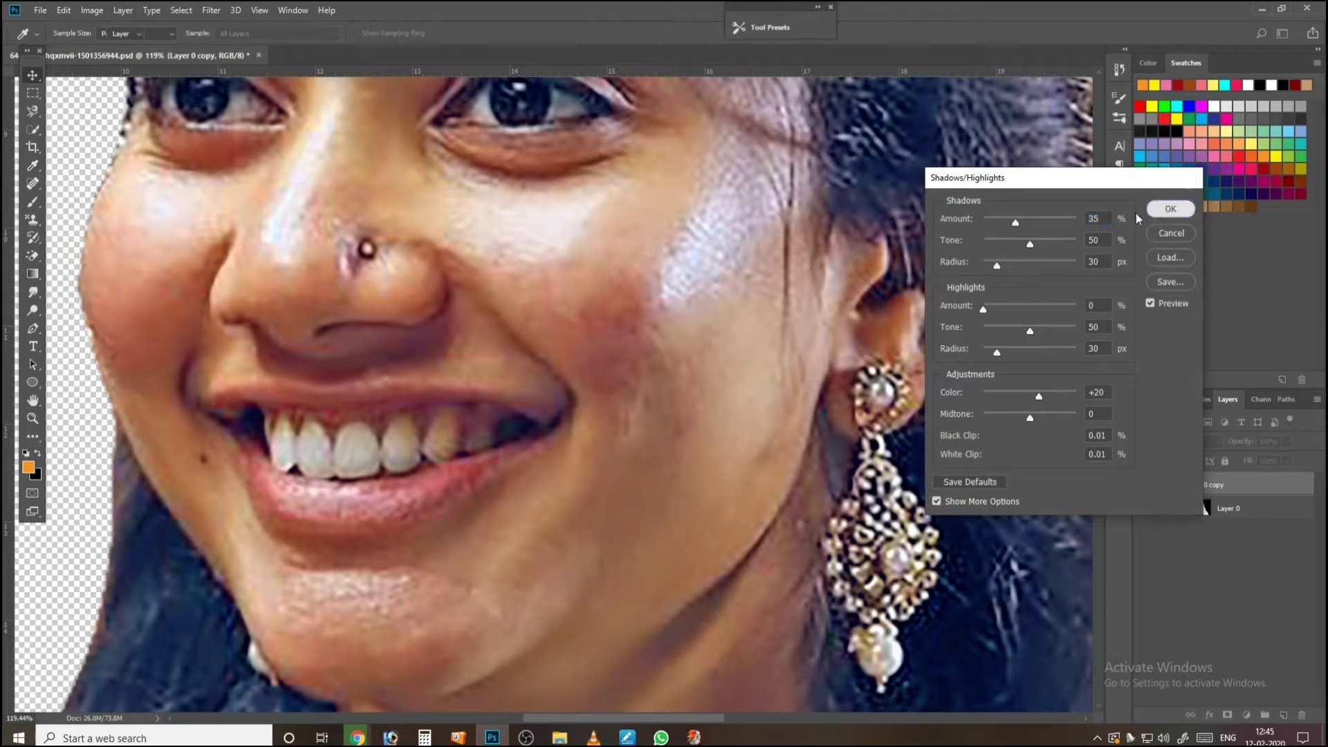
Step: Apply a Match Color adjustment to the layer copy with the luminance set to 127
left_click(92, 11)
mouse_move(117, 47)
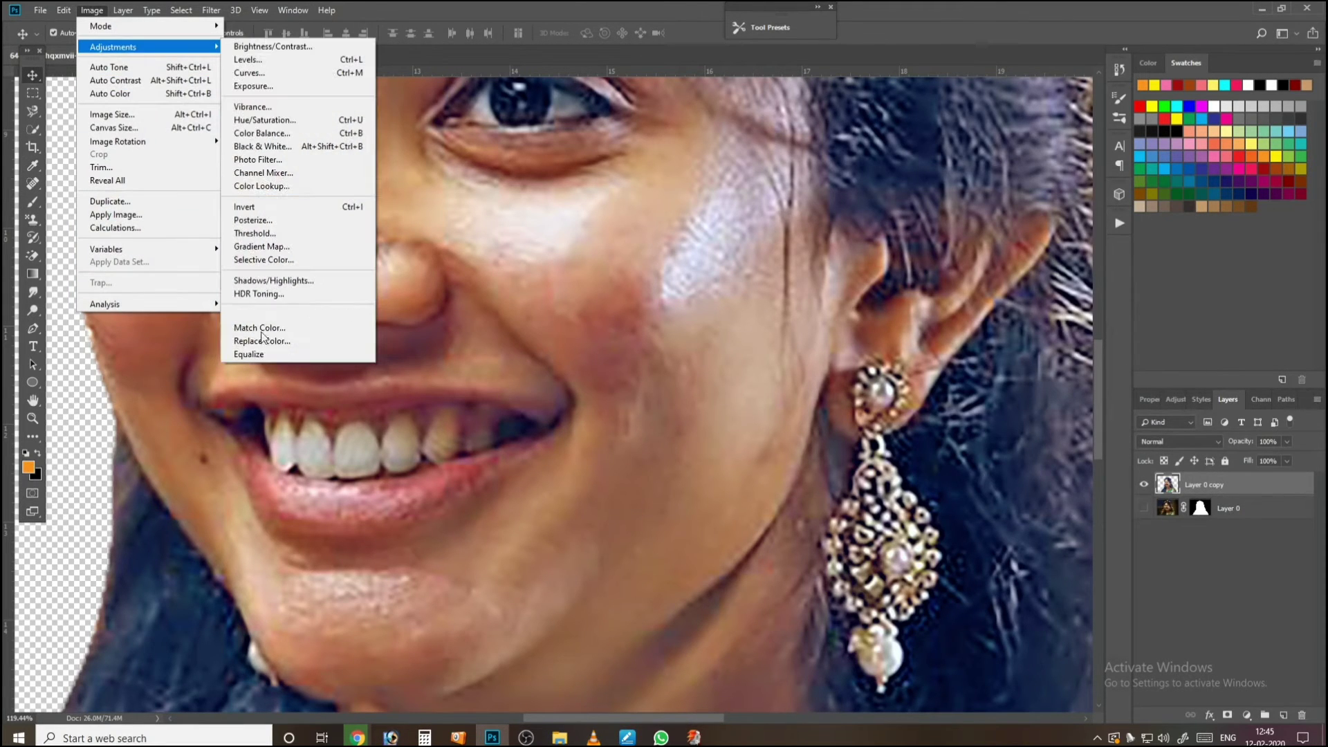
left_click(279, 327)
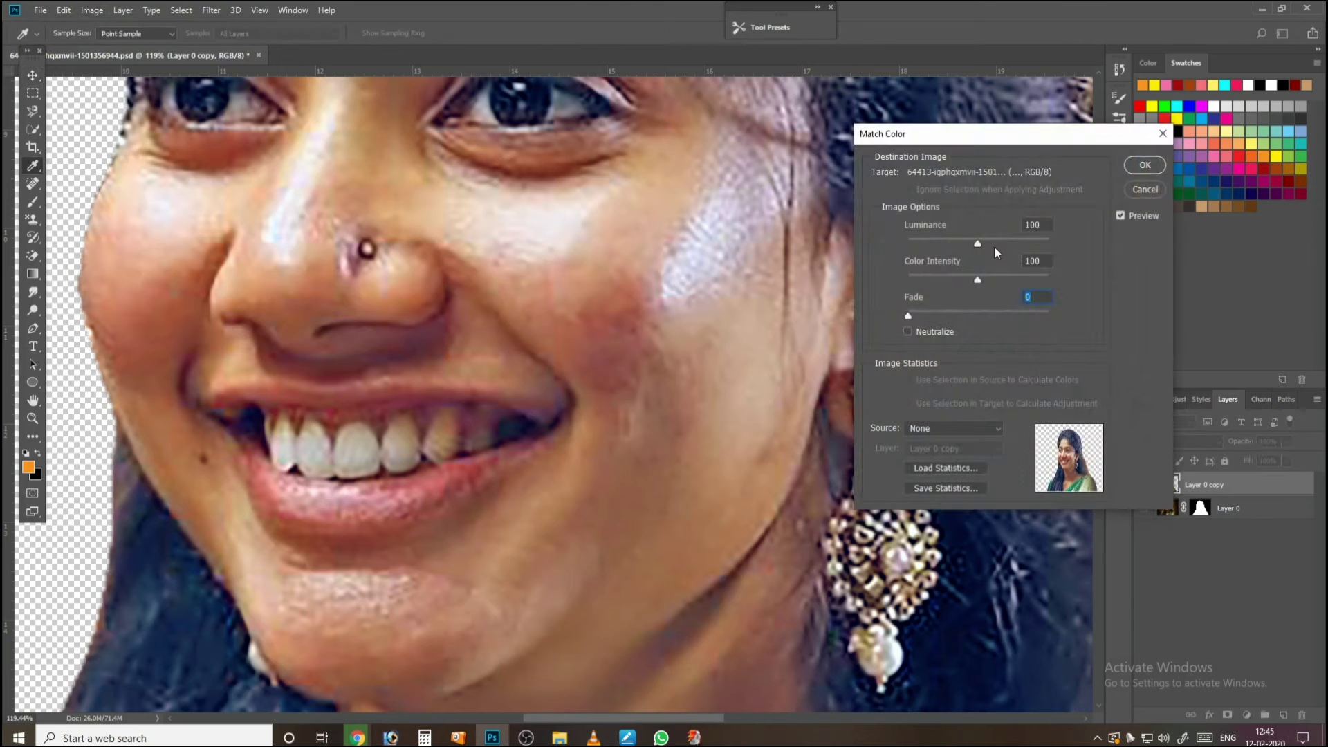
left_click(997, 242)
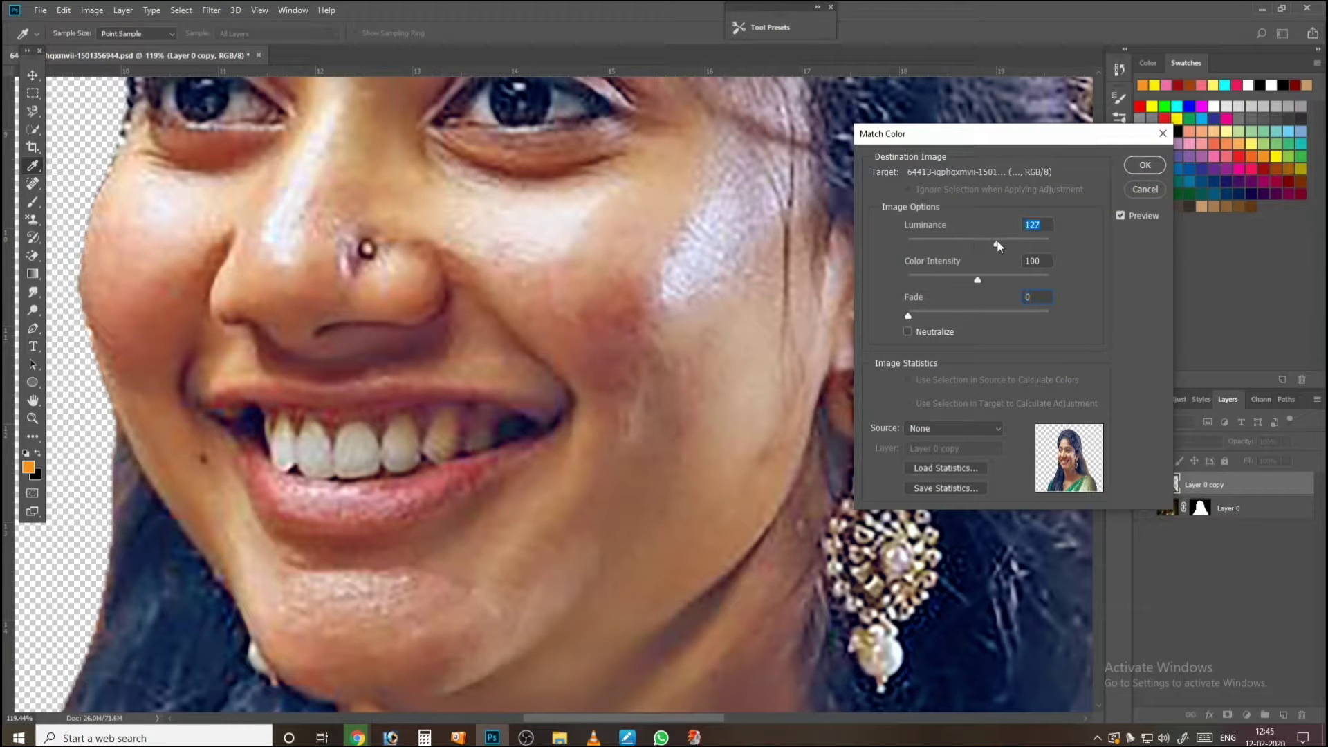
left_click(1145, 166)
key("v")
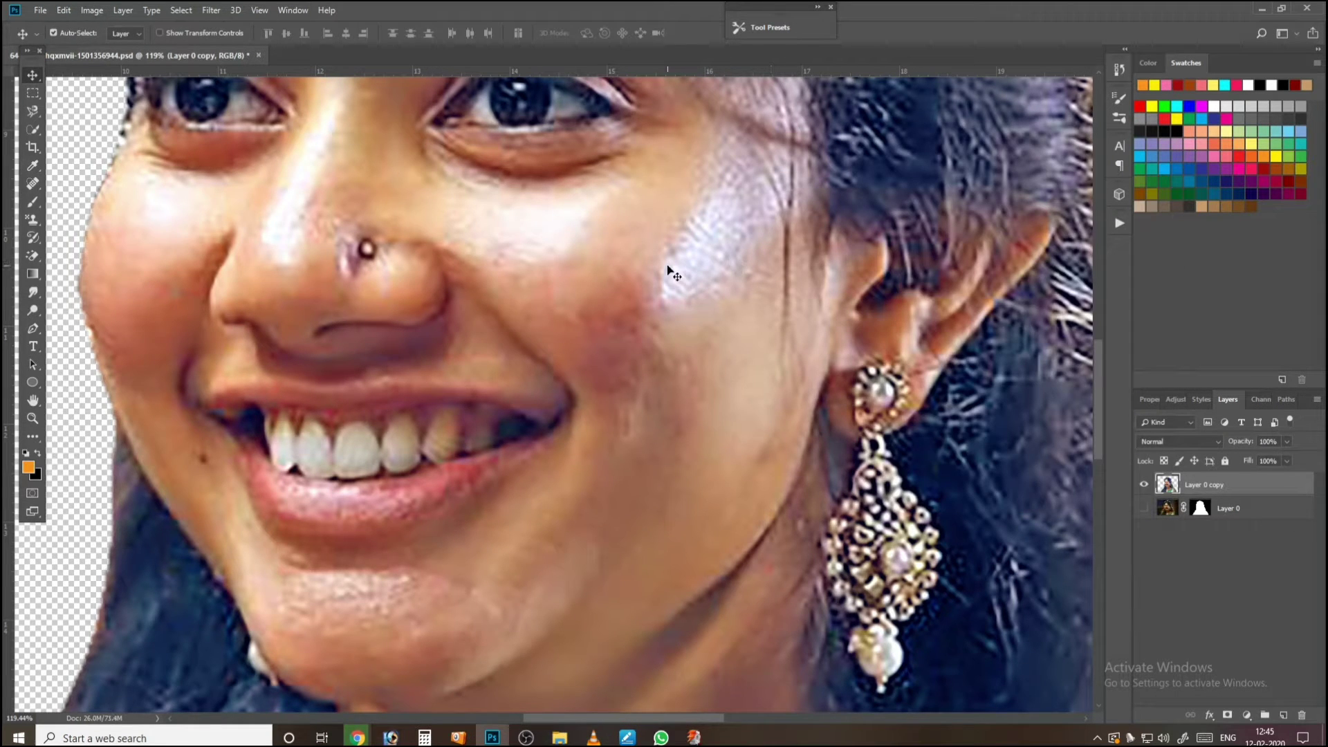
Step: Duplicate the adjusted layer copy and set the duplicate's blending mode to Overlay
key("ctrl+j")
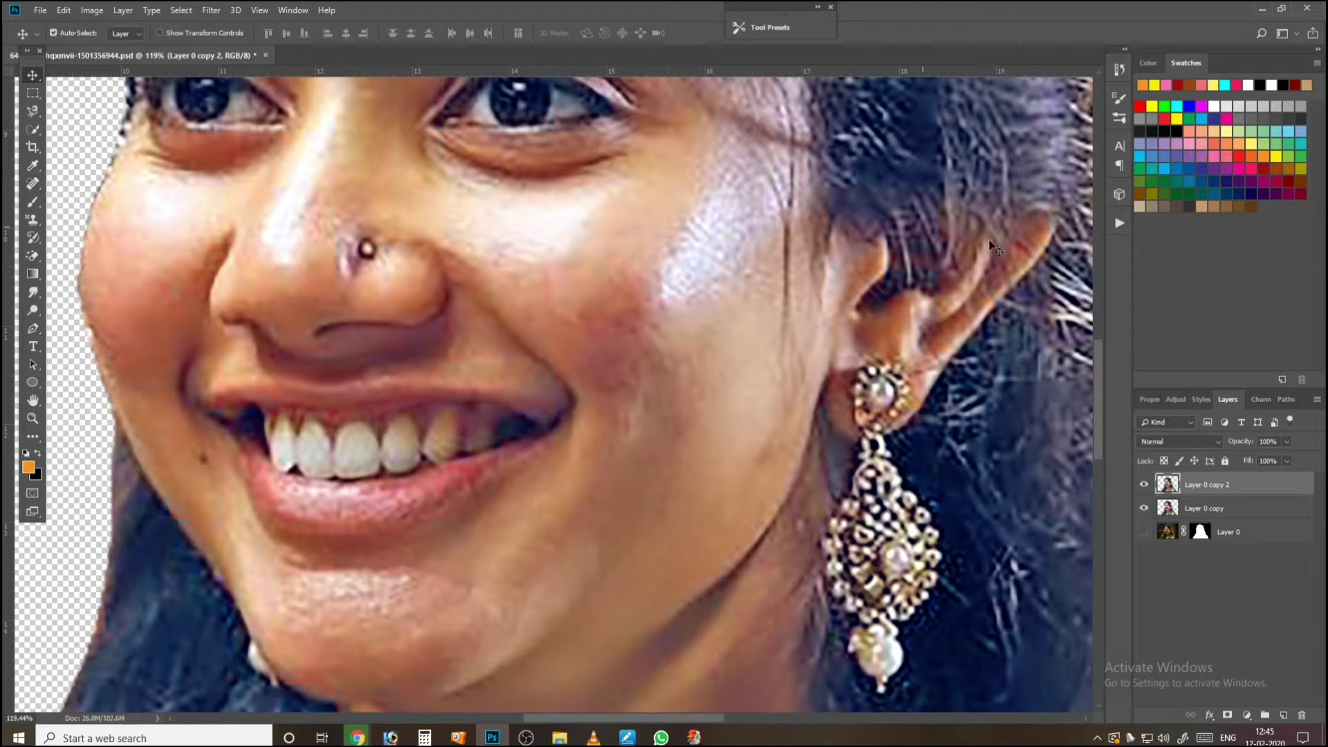
left_click(1178, 441)
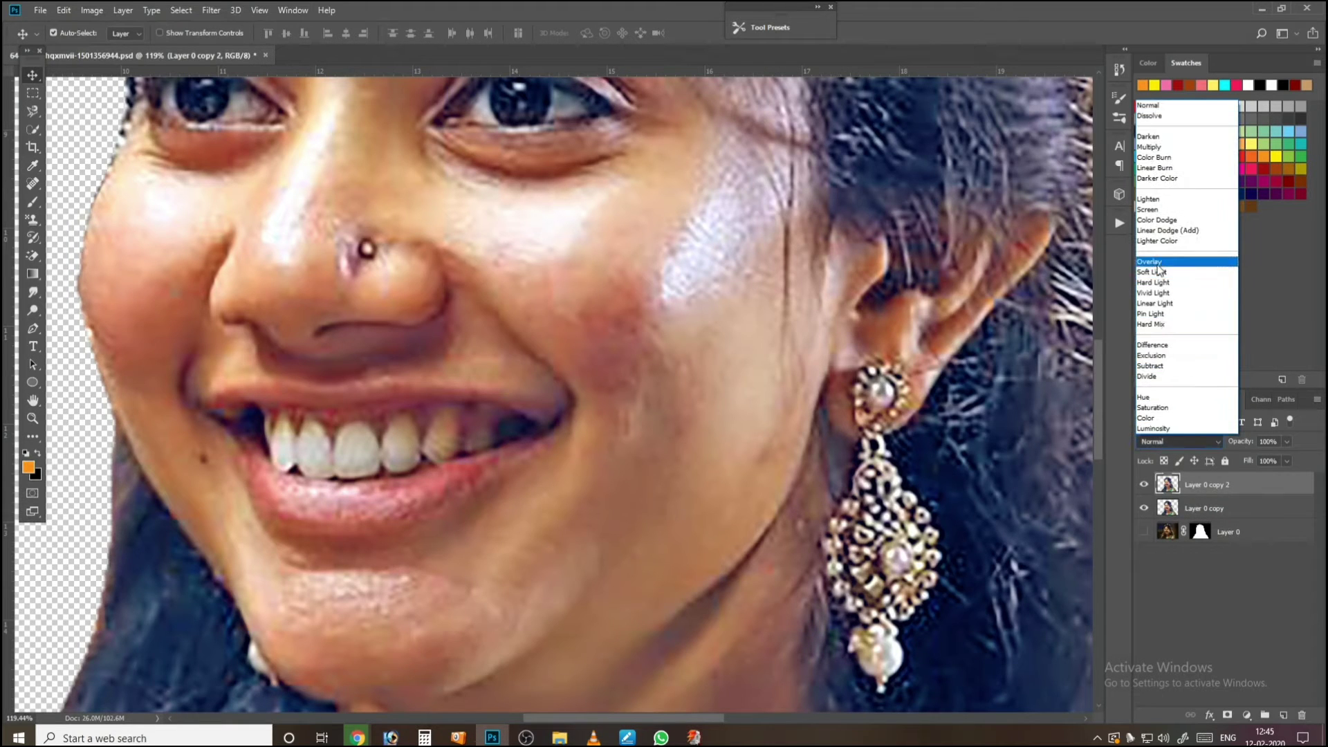
left_click(1183, 270)
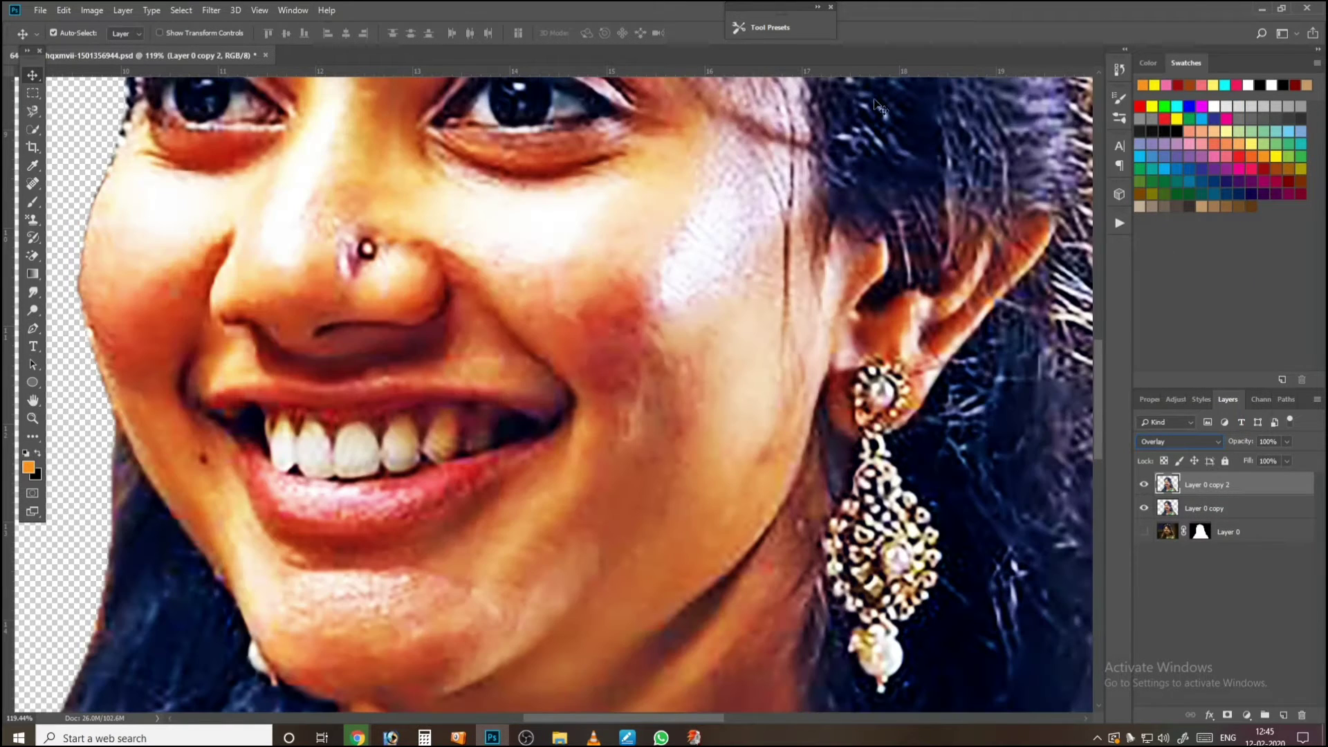
Step: Sharpen the portrait by applying a High Pass filter with a radius slightly below 10 pixels to the Overlay duplicate
left_click(217, 15)
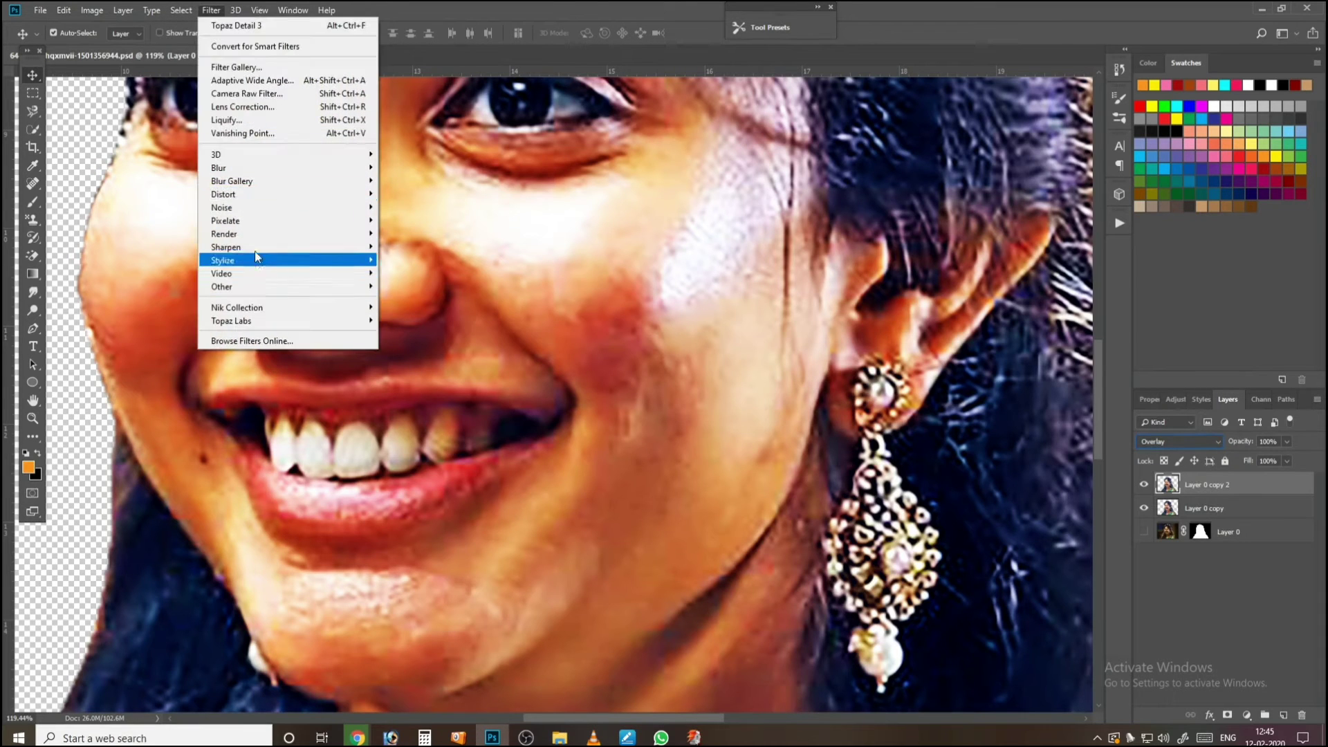
mouse_move(256, 250)
mouse_move(259, 288)
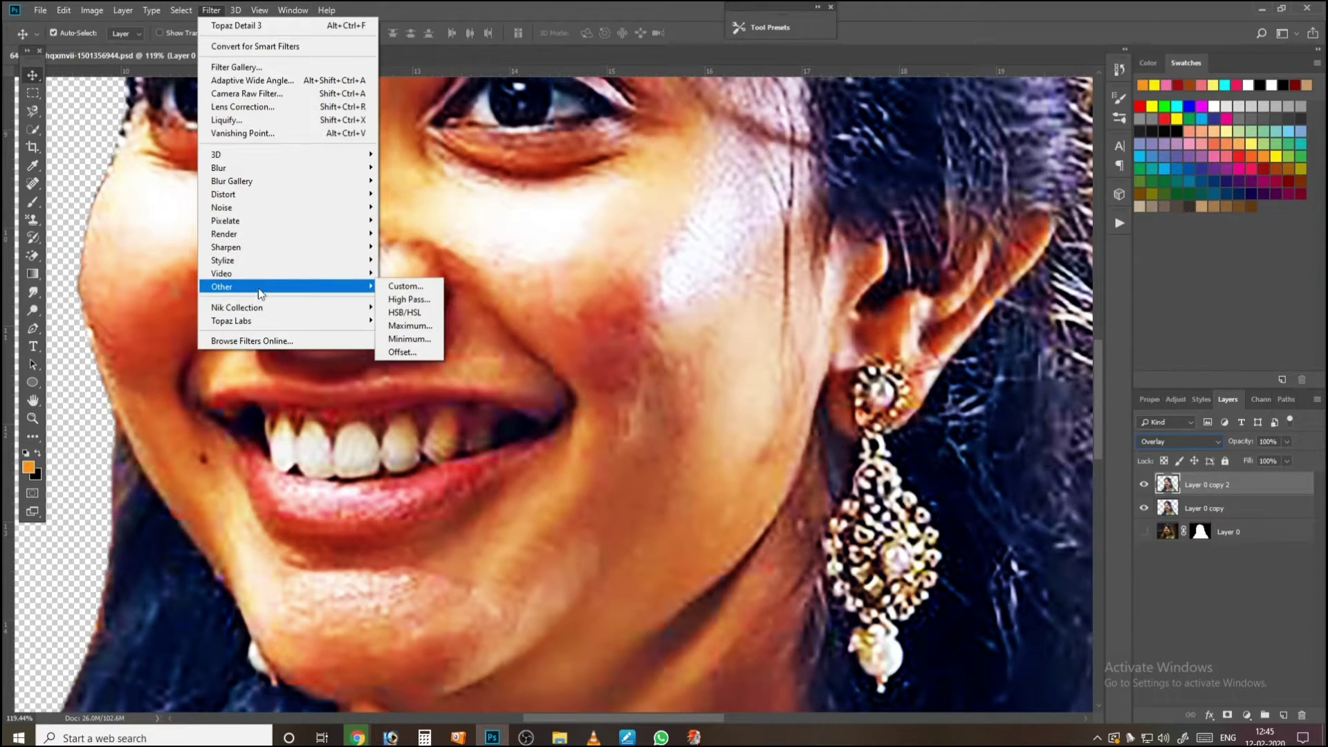
left_click(408, 299)
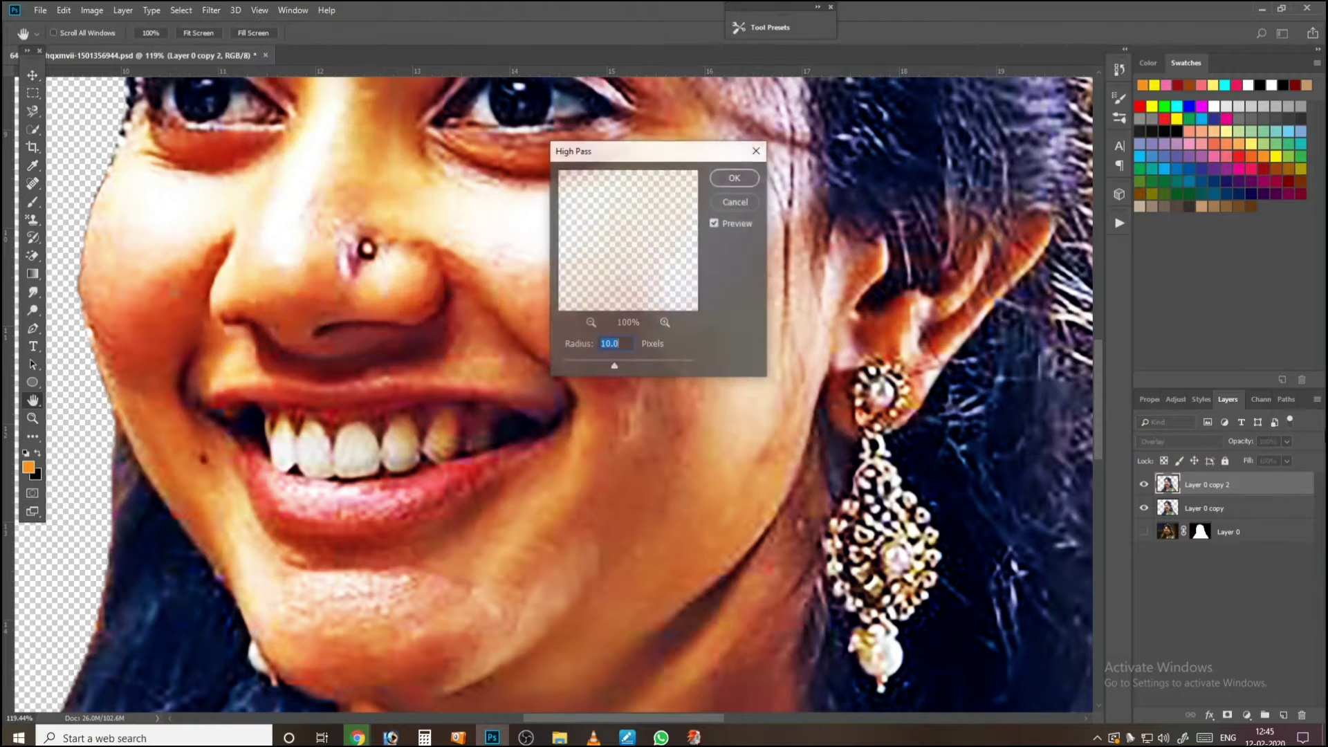
left_click_drag(653, 160, 1121, 99)
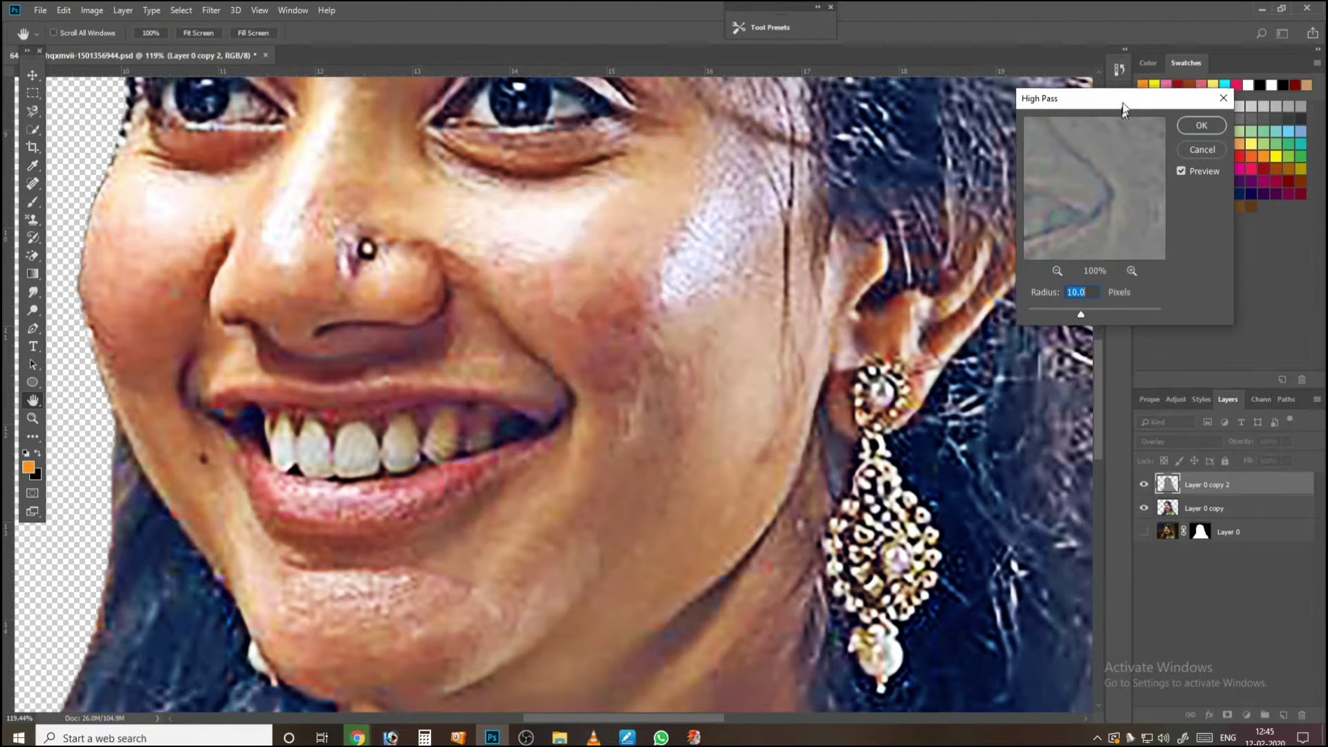
mouse_move(1082, 312)
left_mouse_down()
mouse_move(1054, 305)
mouse_move(1071, 303)
left_mouse_up()
left_click(1202, 116)
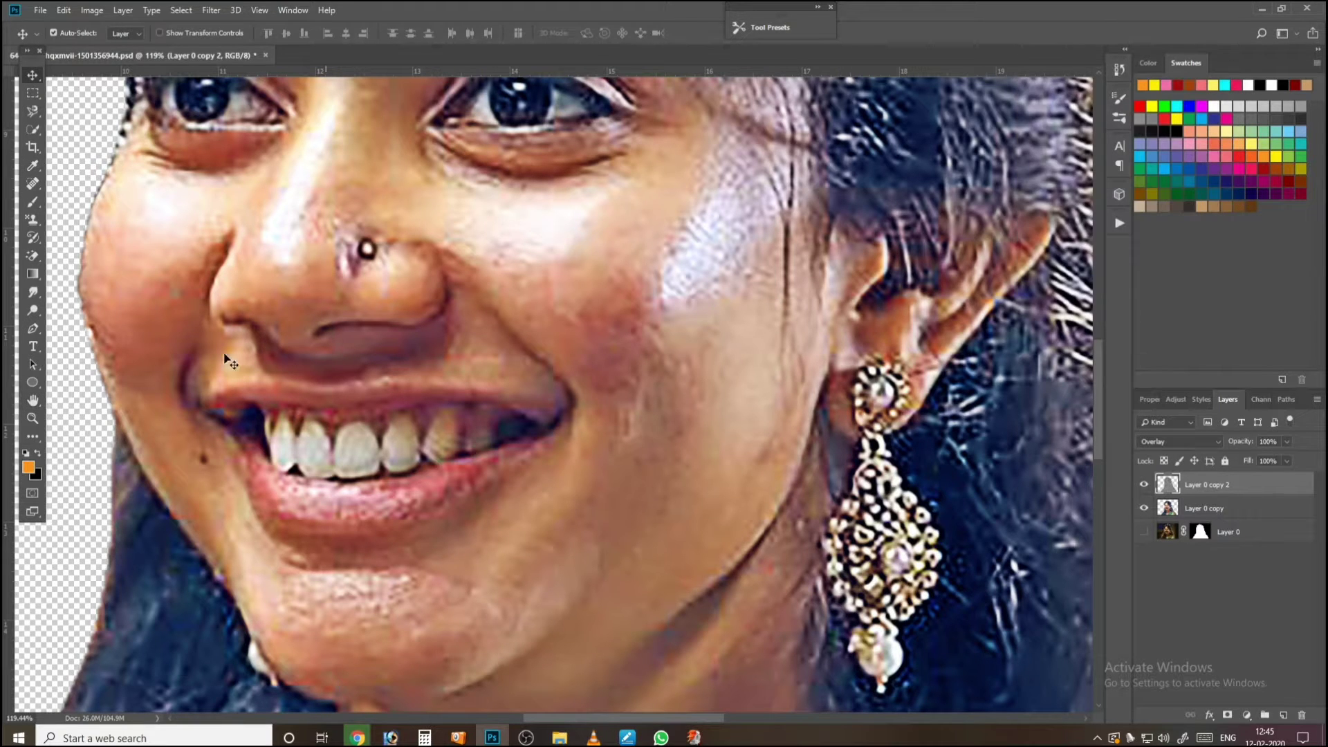
key("v")
Step: Duplicate the Layer 0 copy layer and merge the High Pass Overlay layer down into the new duplicate
scroll(321, 376, "down", 3)
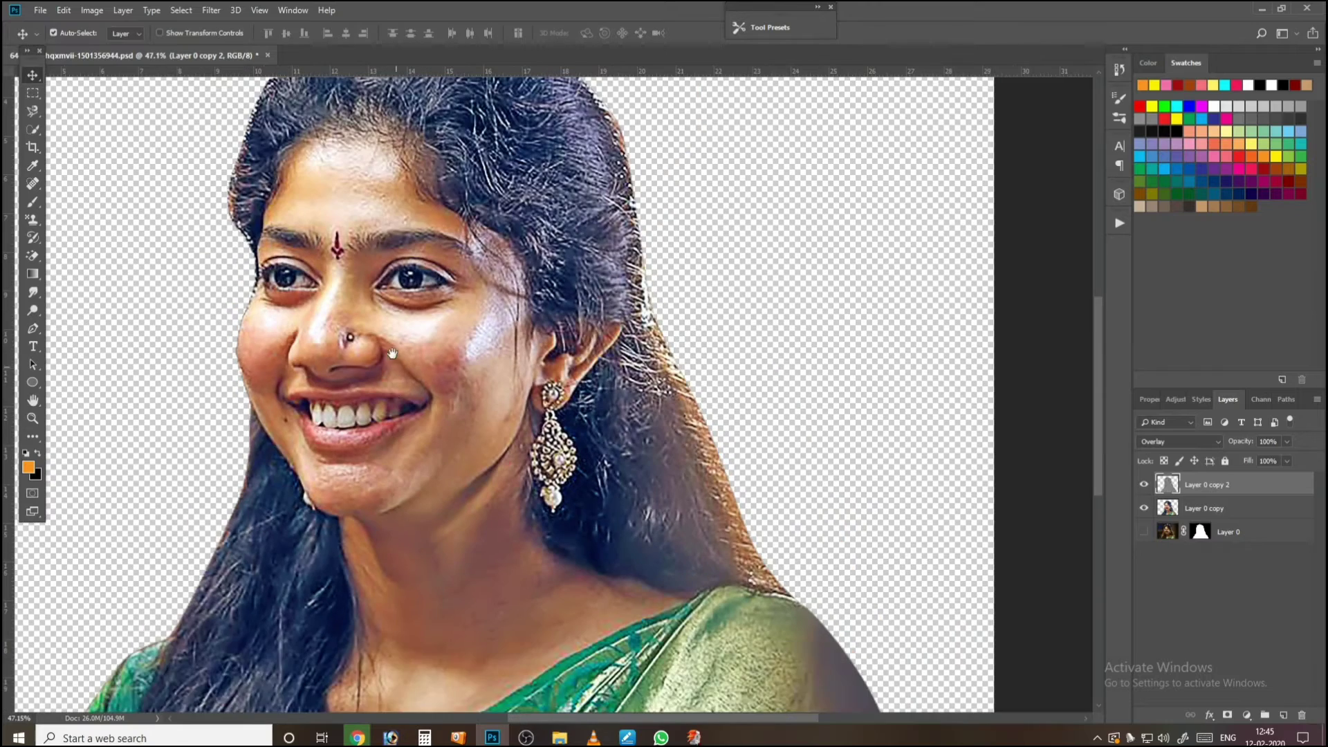
left_click_drag(386, 409, 482, 433)
scroll(493, 356, "up", 3)
scroll(491, 359, "up", 3)
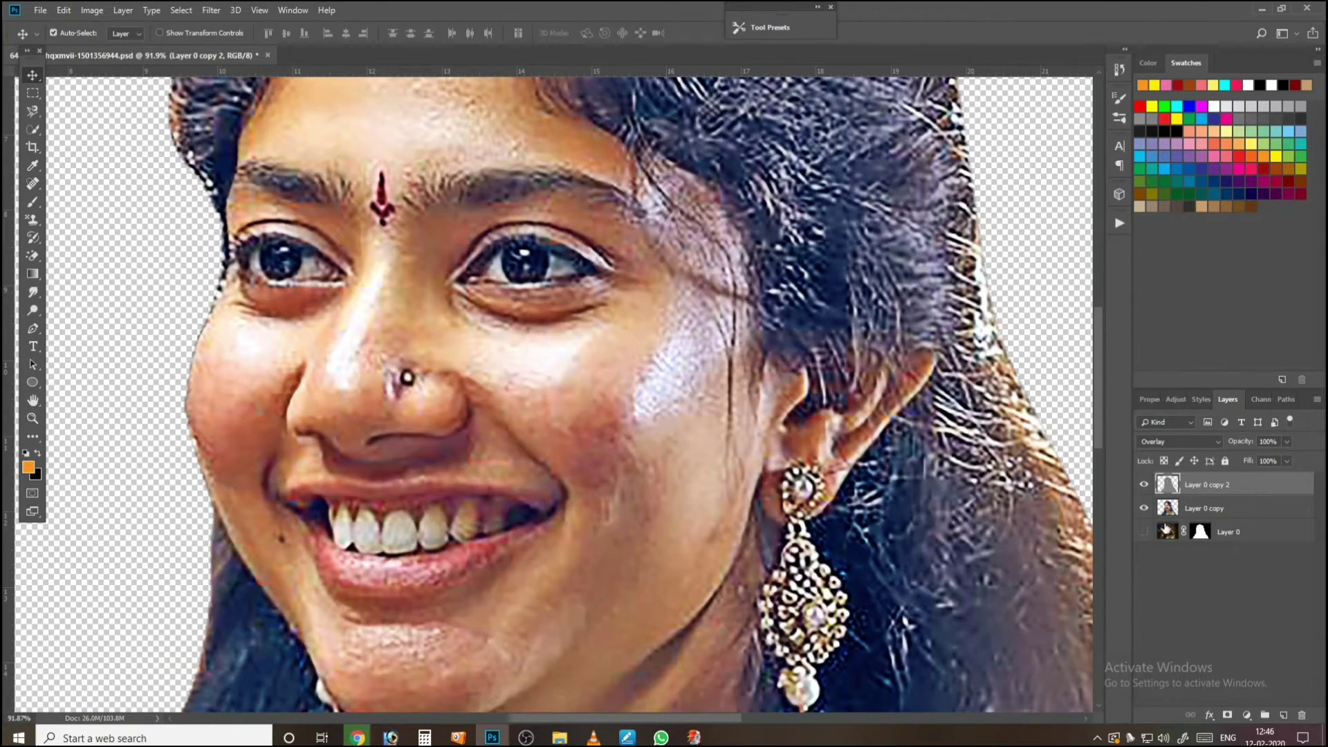
left_click(1204, 507)
key("ctrl+j")
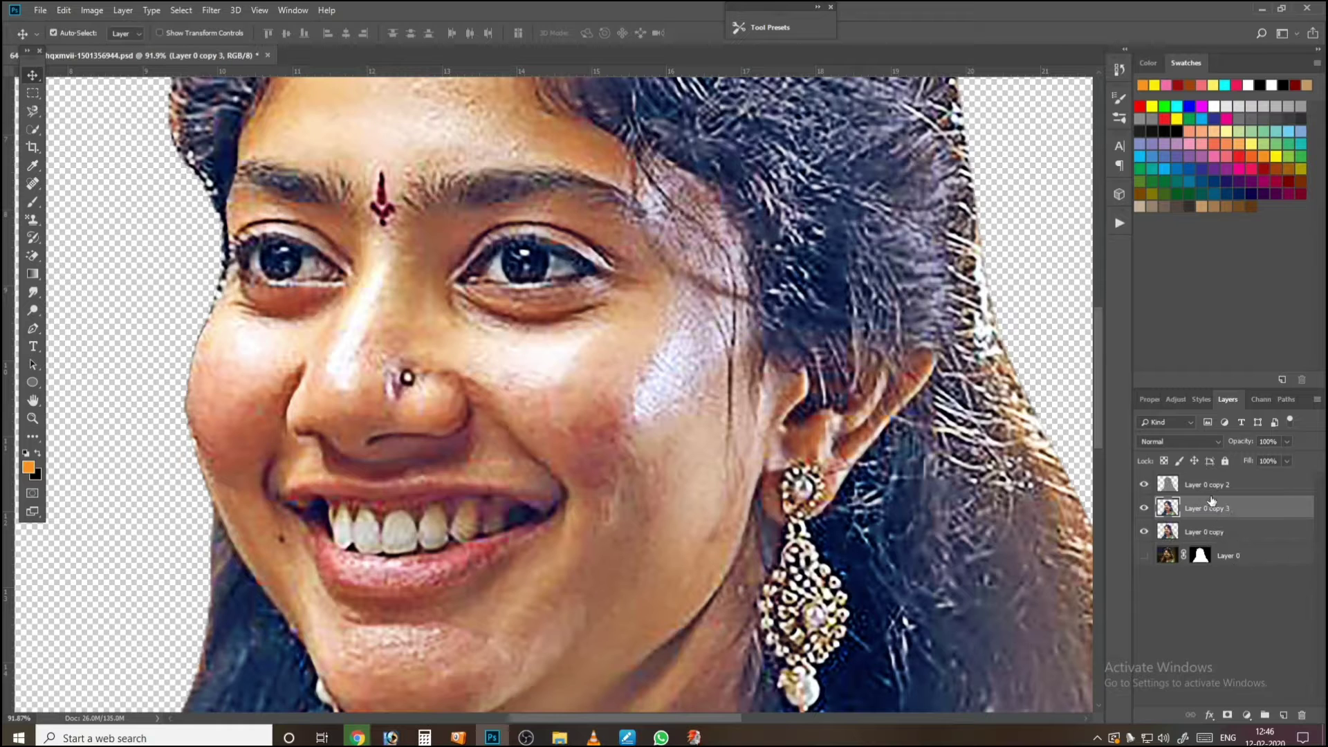
left_click(1209, 488)
key("Delete")
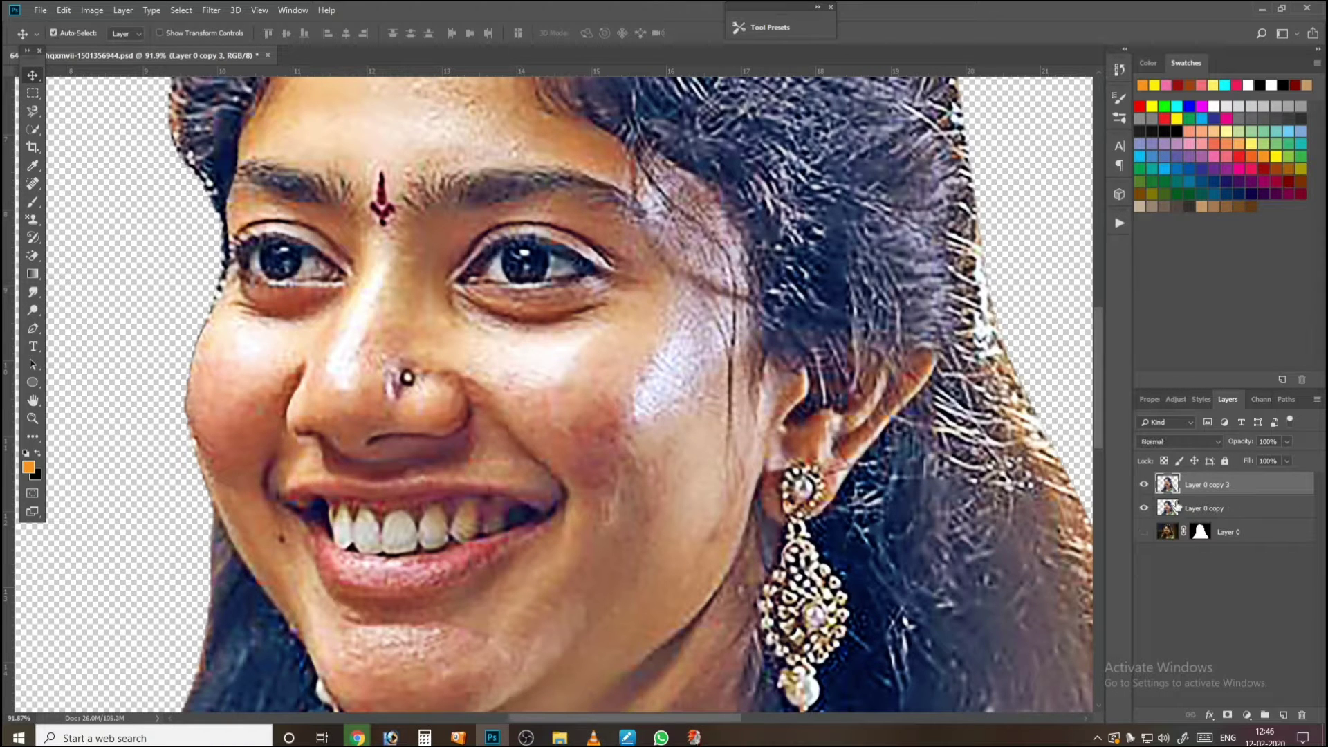
Step: Compare the portrait with and without the merged top layer and inspect the skin around the nose and cheeks up close
left_click(1142, 487)
left_click(1141, 491)
key("ctrl+plus")
key("ctrl+plus")
key("ctrl+plus")
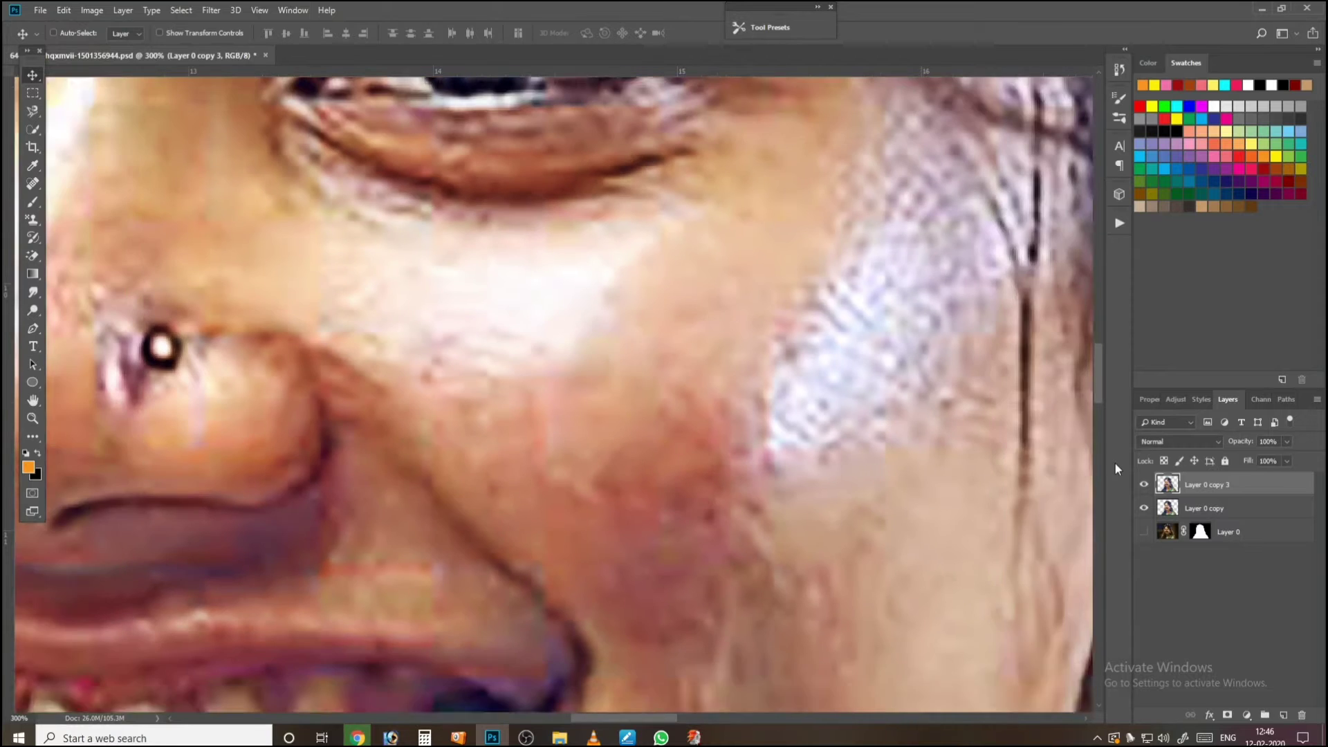
key("ctrl+minus")
left_click_drag(311, 443, 596, 433)
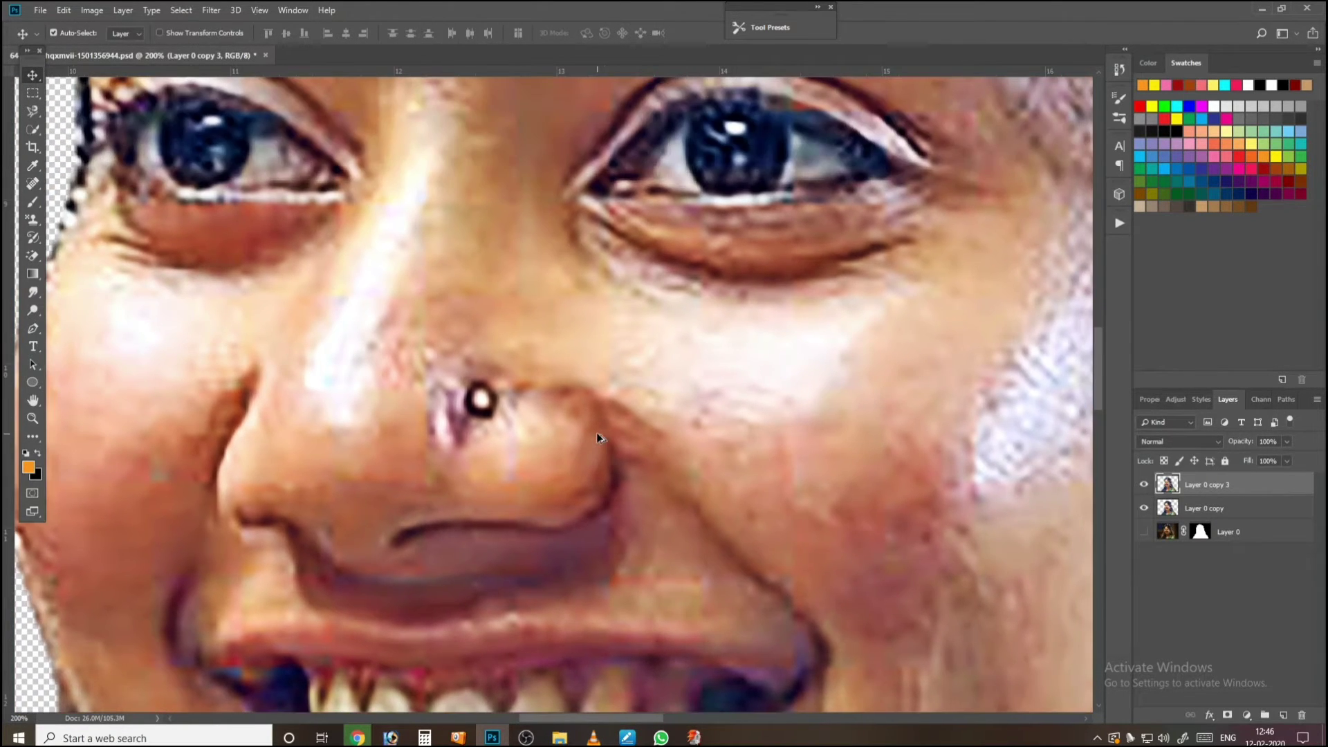
scroll(596, 433, "down", 3)
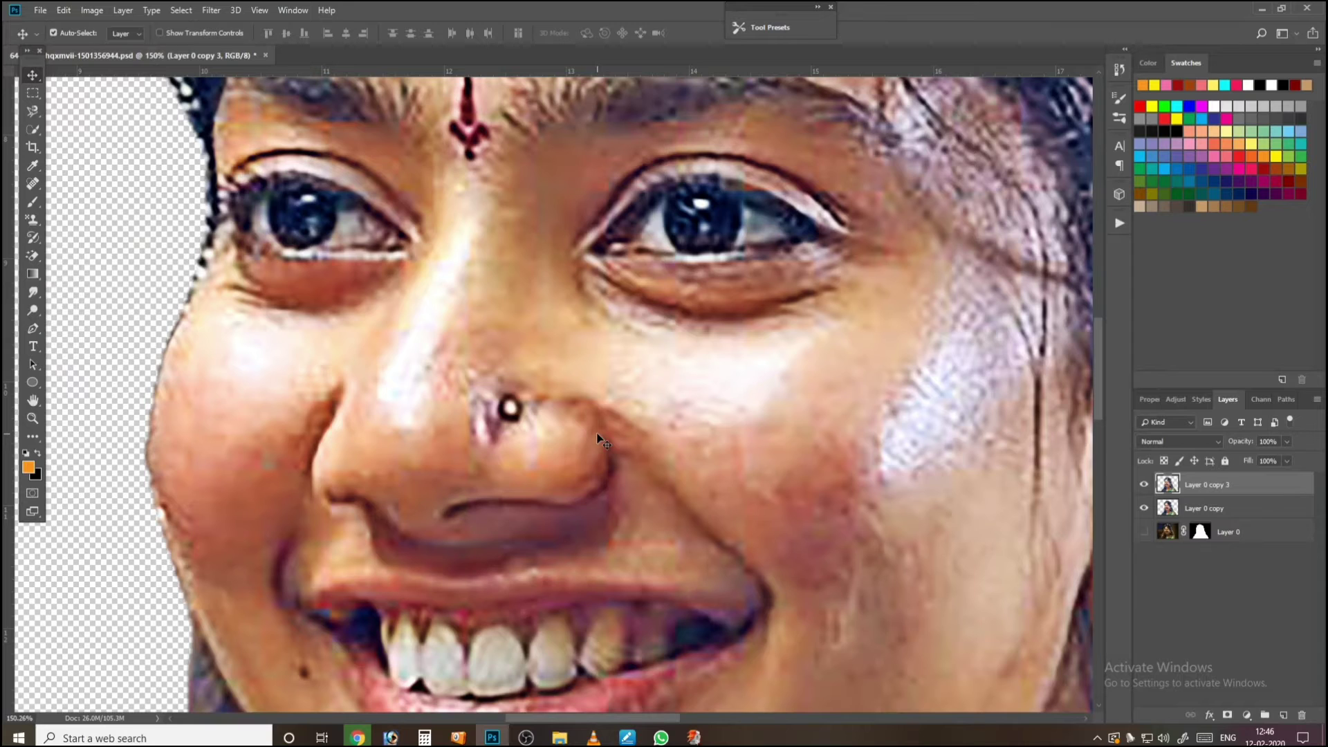
Step: Paint over the nose highlights with a 40 px soft round brush at 10% opacity, using a colour sampled from the nose
key("b")
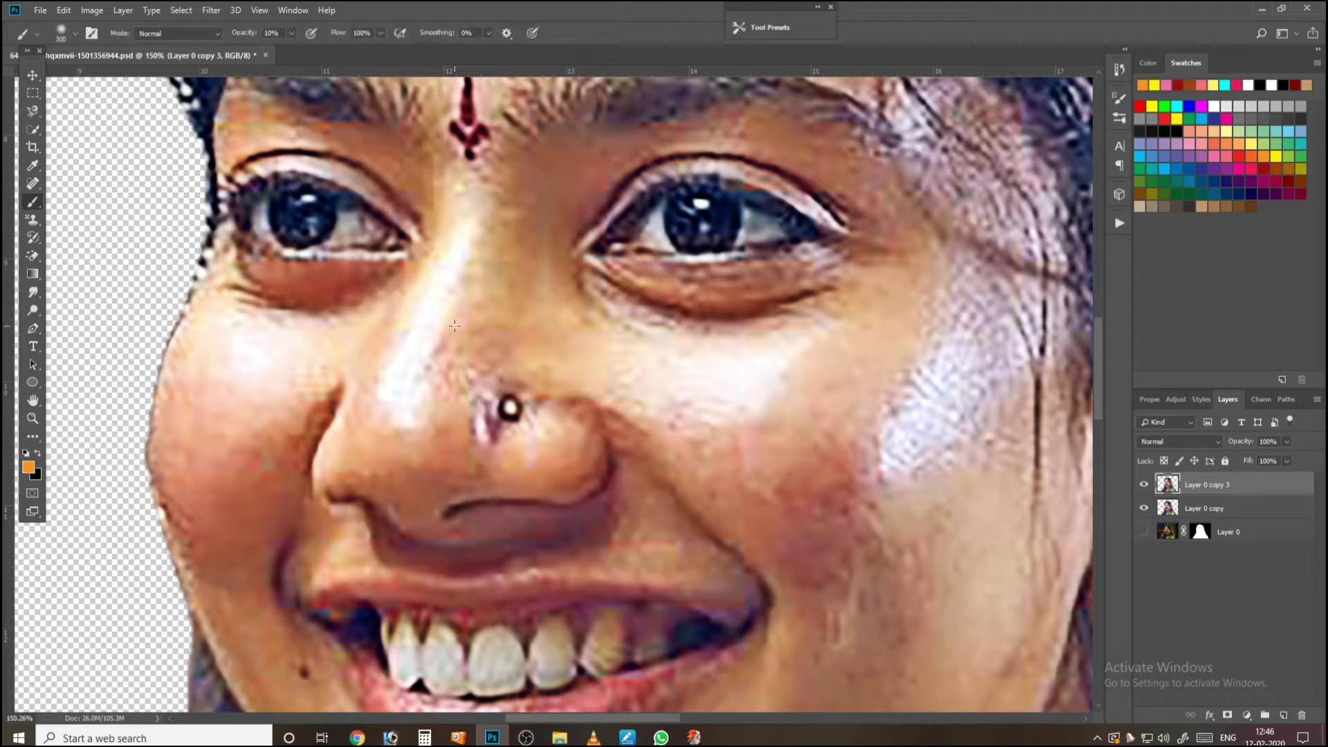
right_click(403, 346)
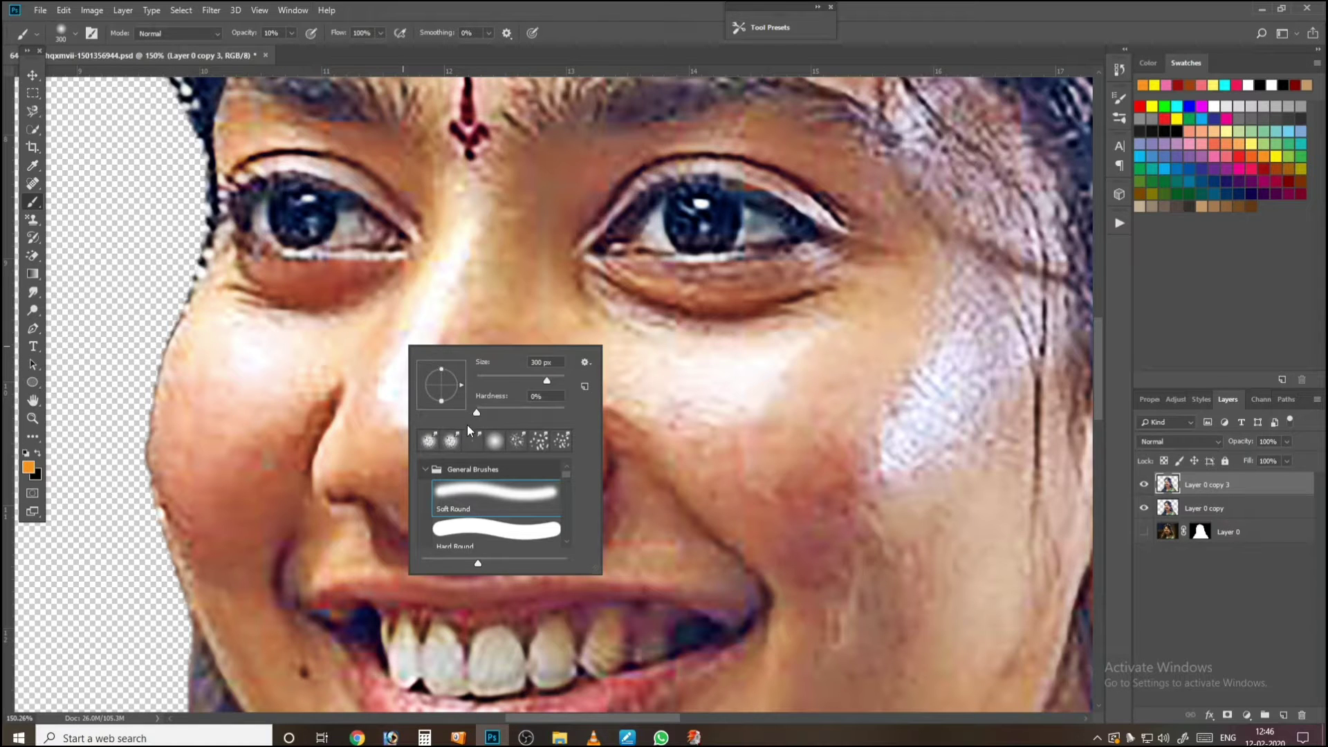
key("Return")
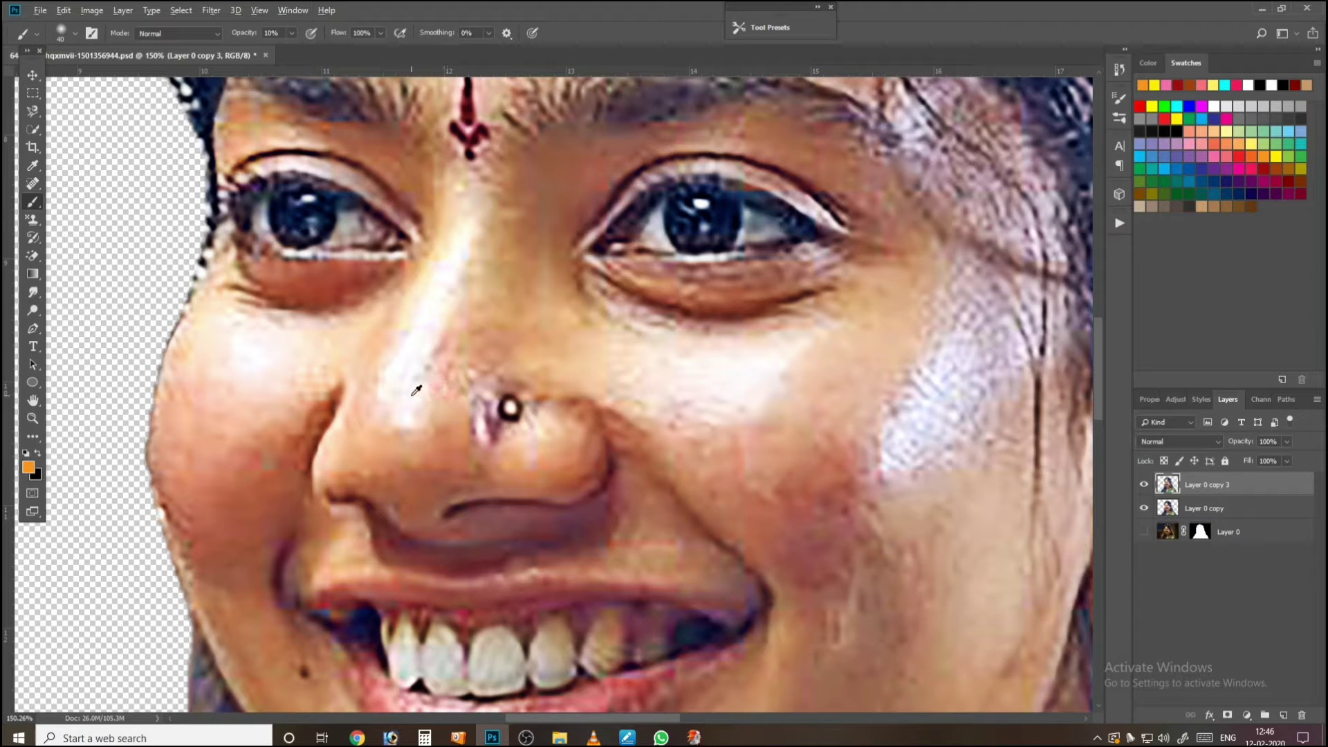
left_click(414, 339, "alt")
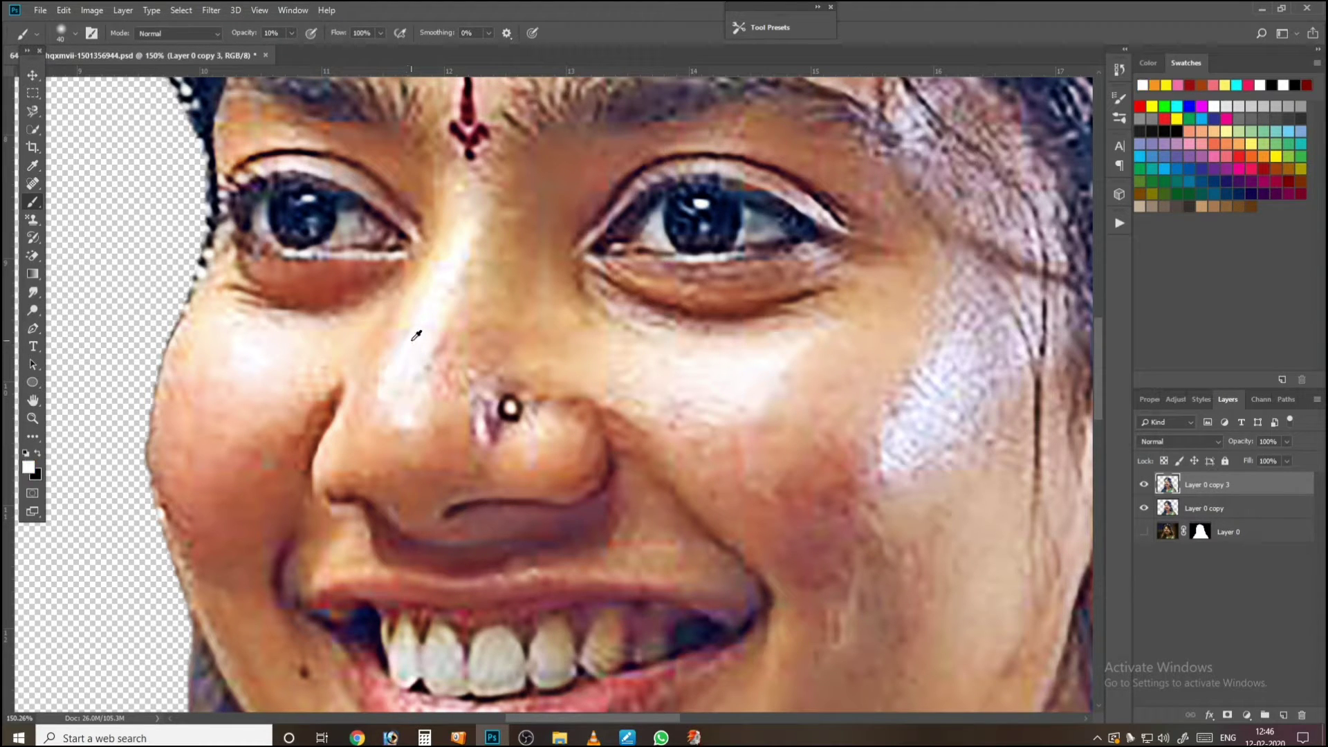
left_click_drag(398, 357, 395, 394)
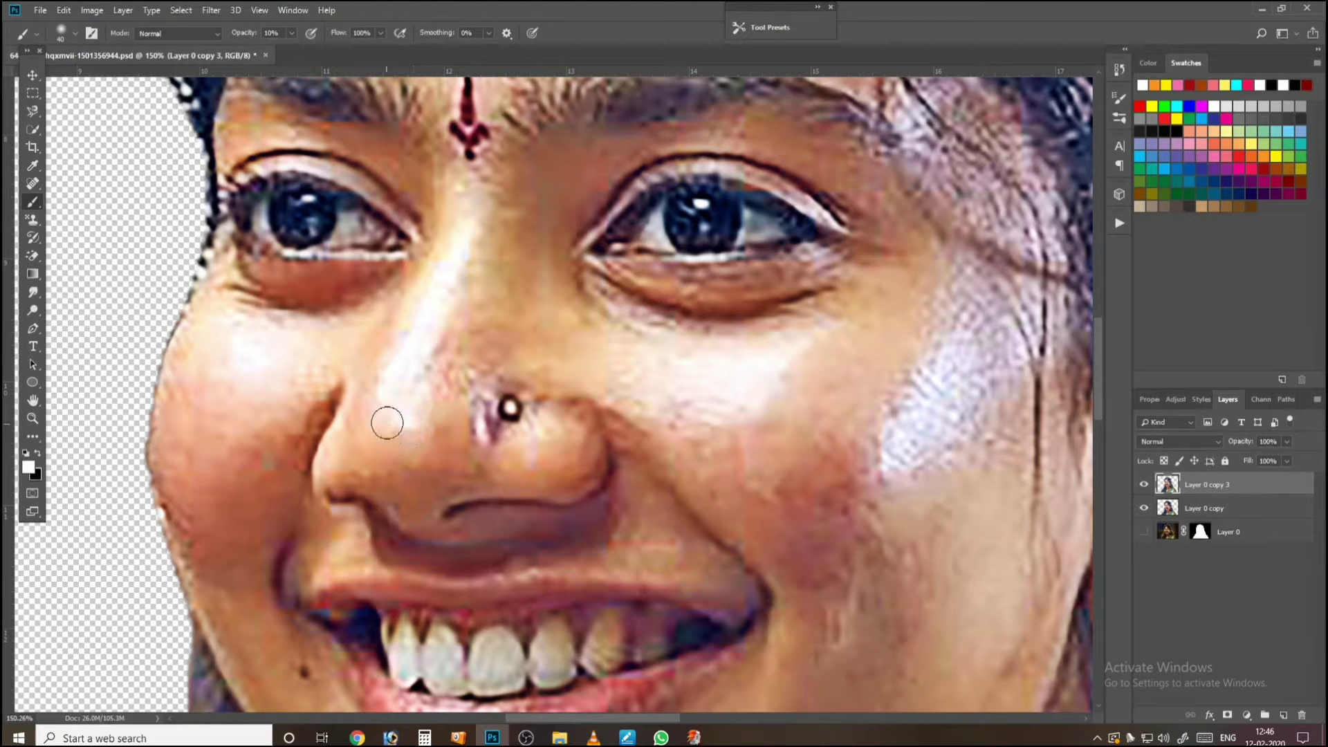
left_click_drag(529, 453, 539, 457)
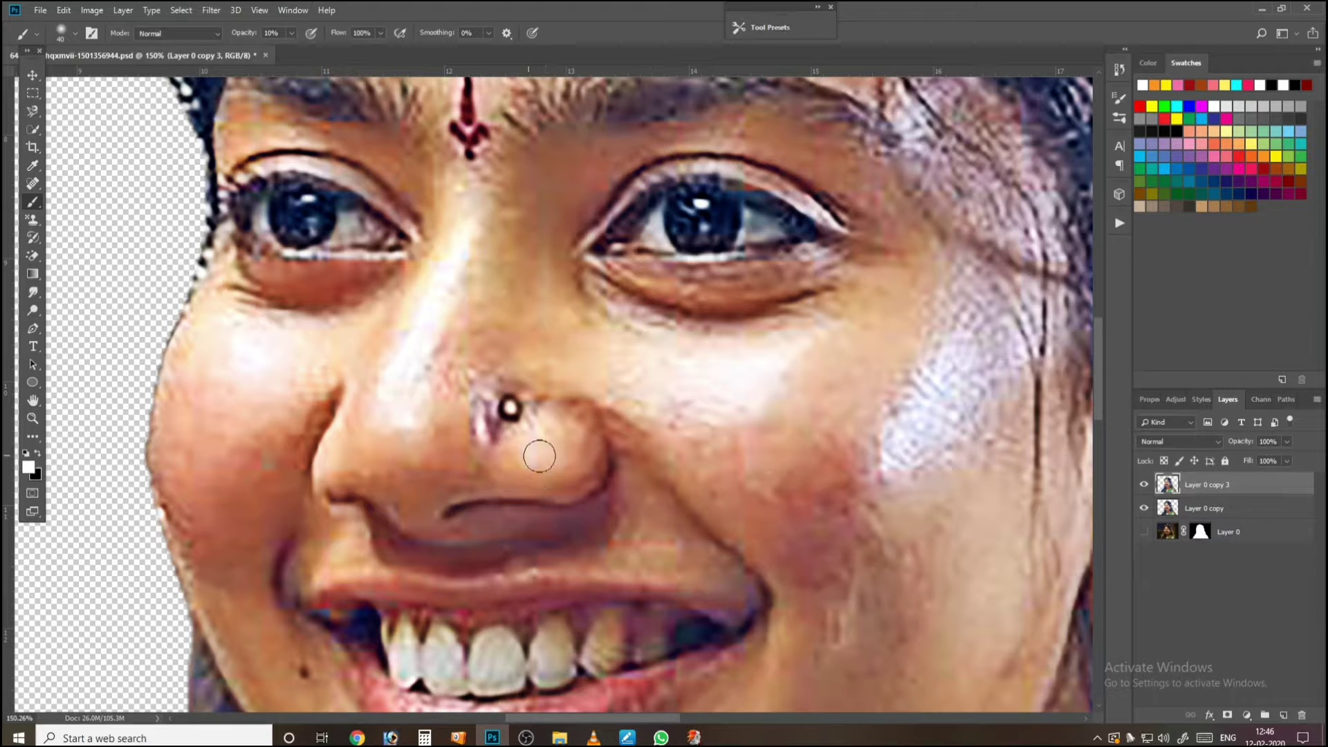
Step: Enlarge the soft brush to 80 px and touch up the skin on the chin
left_click_drag(699, 484, 530, 520)
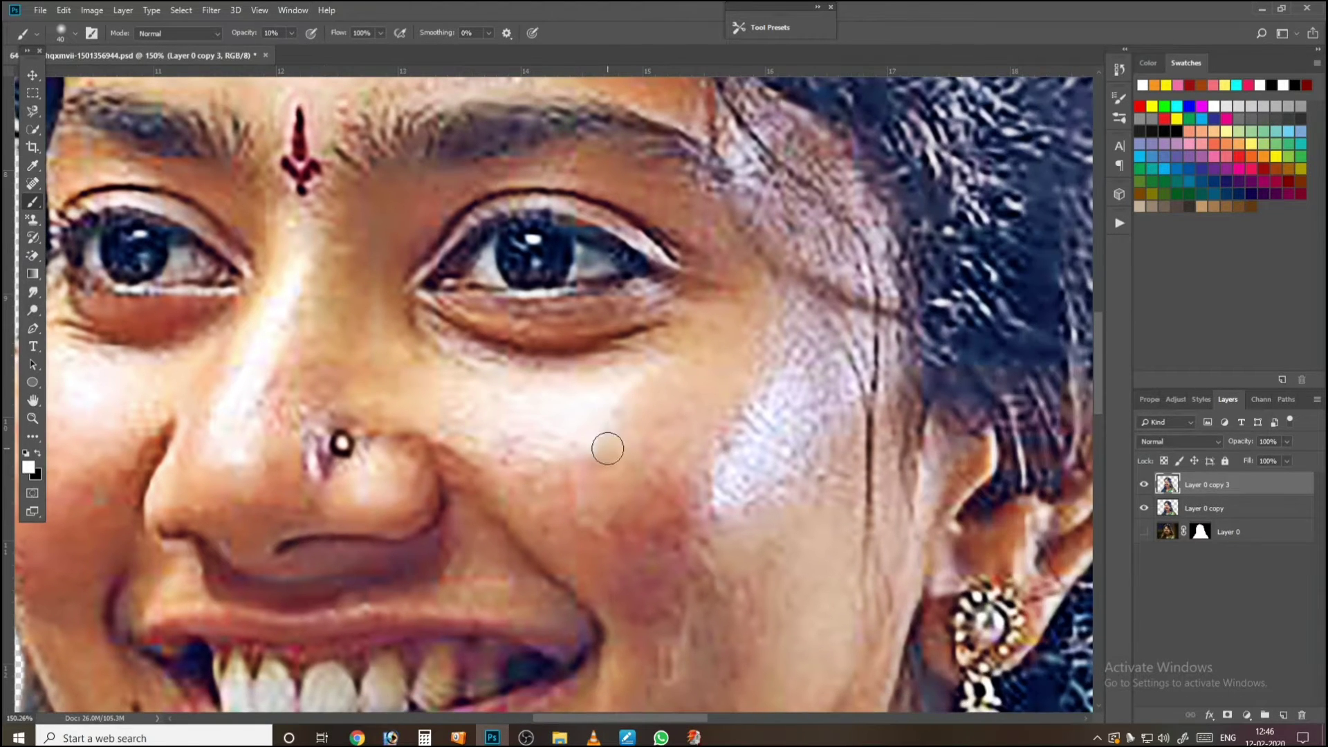
left_click_drag(723, 422, 648, 420)
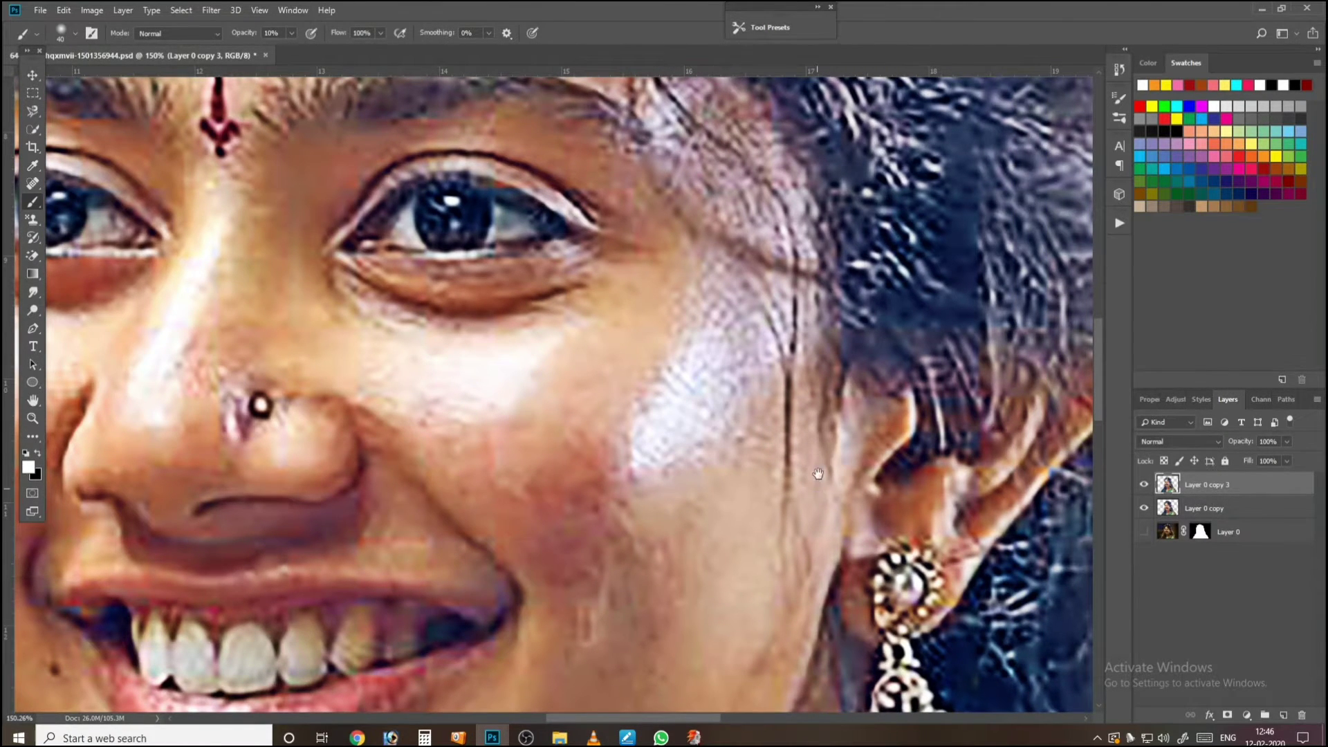
scroll(795, 291, "down", 3)
scroll(796, 291, "right", 1)
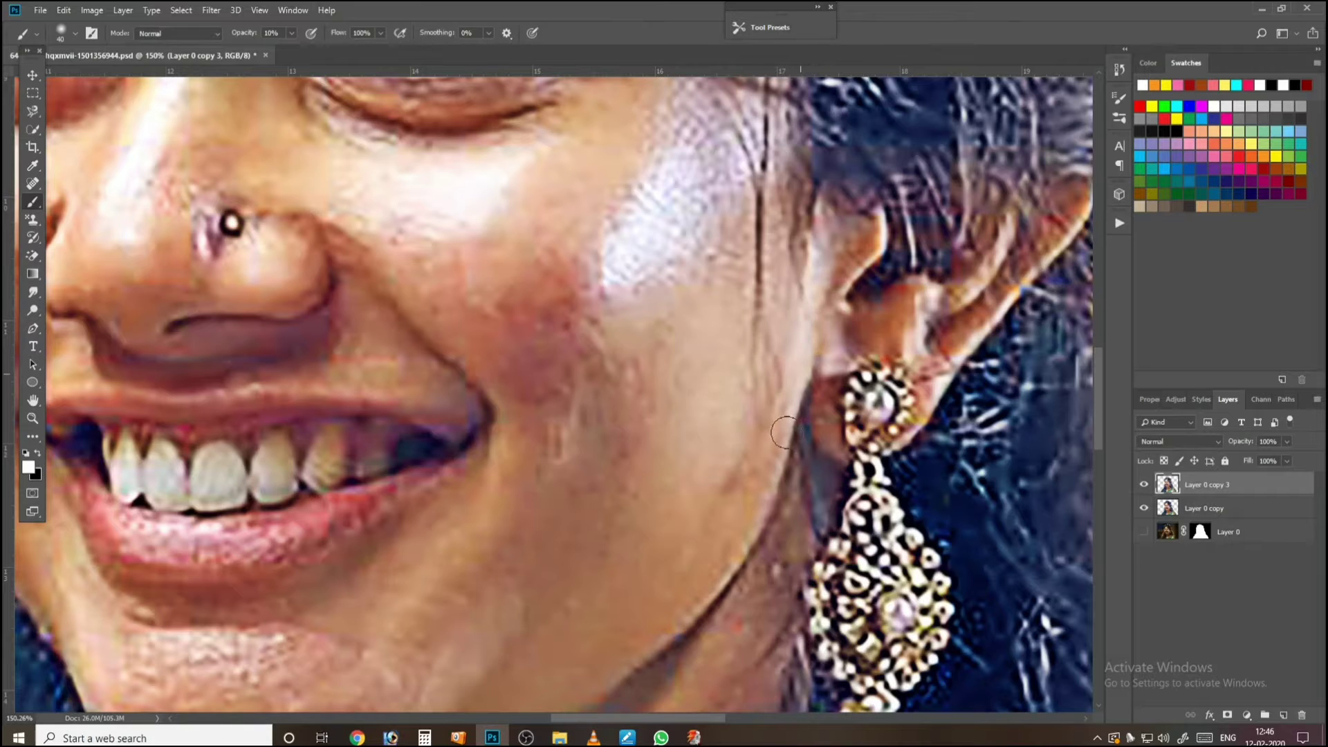
scroll(726, 415, "down", 4)
scroll(692, 387, "left", 3)
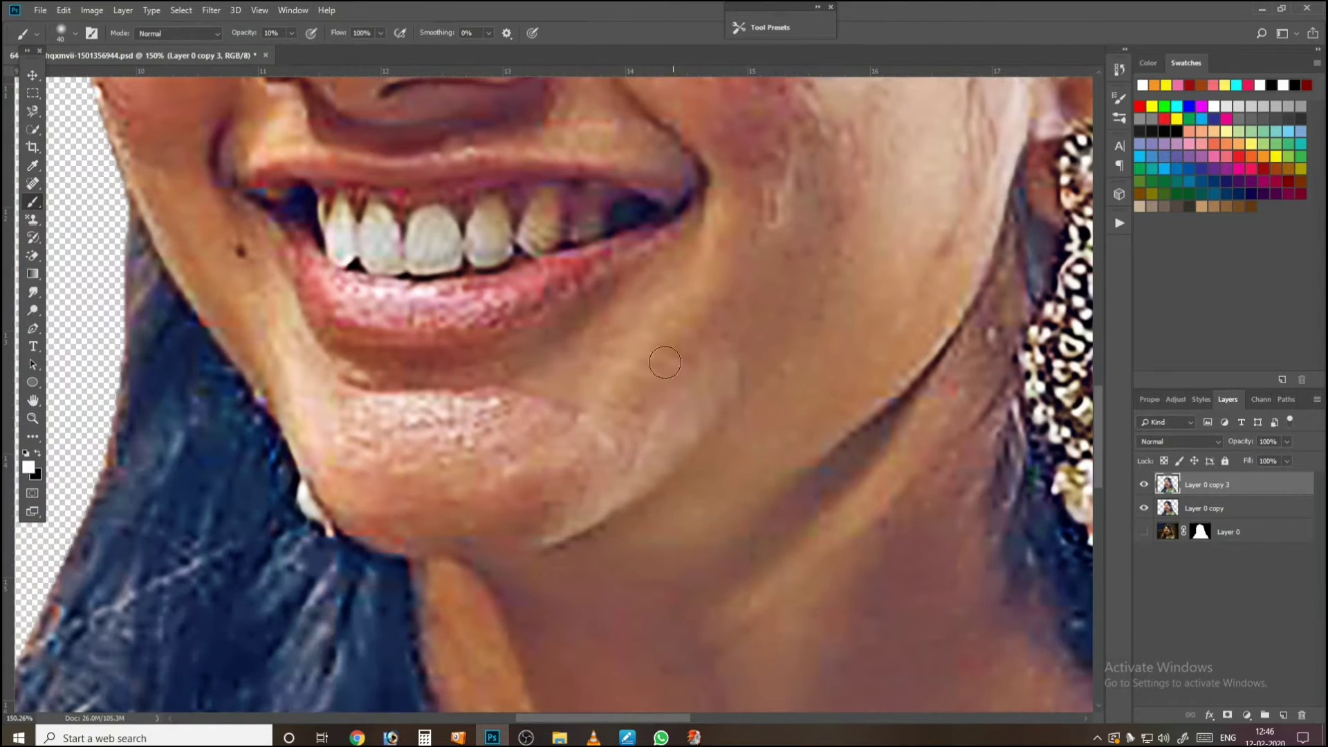
key("bracketright")
key("bracketright")
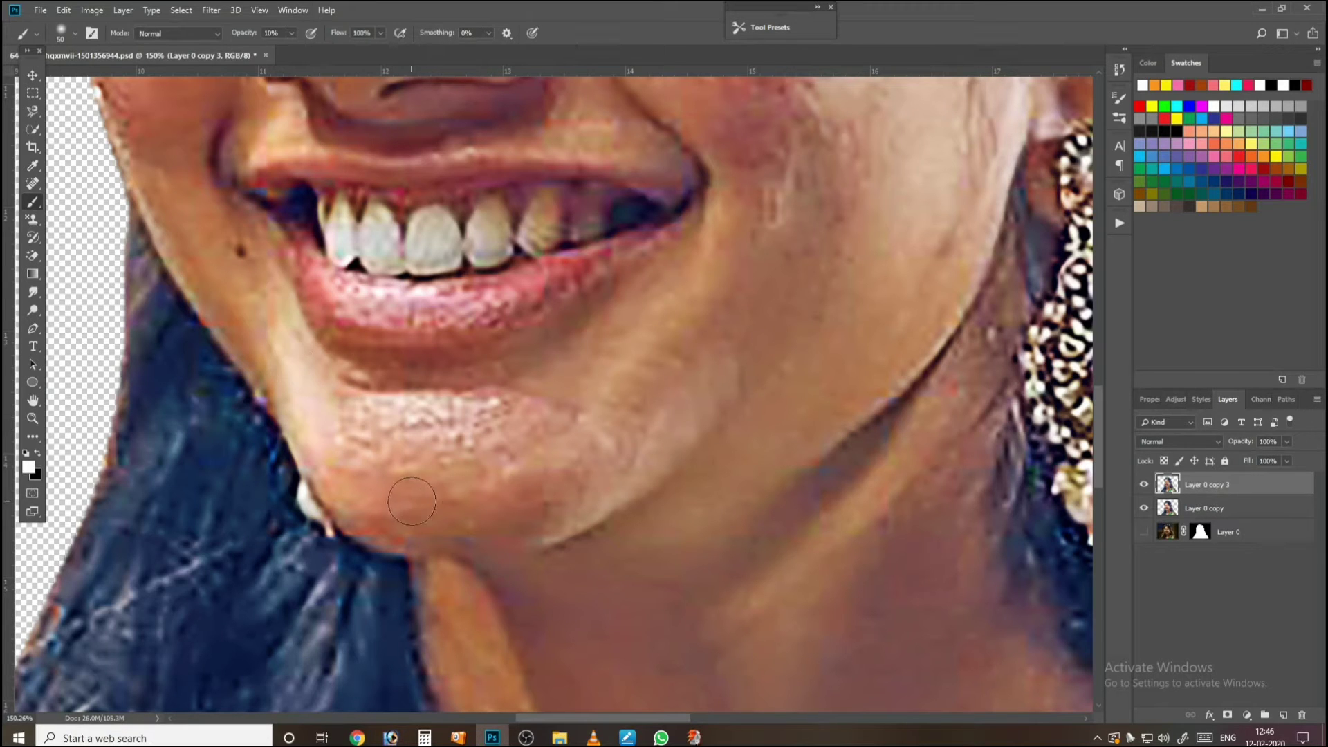
key("bracketright")
key("bracketright")
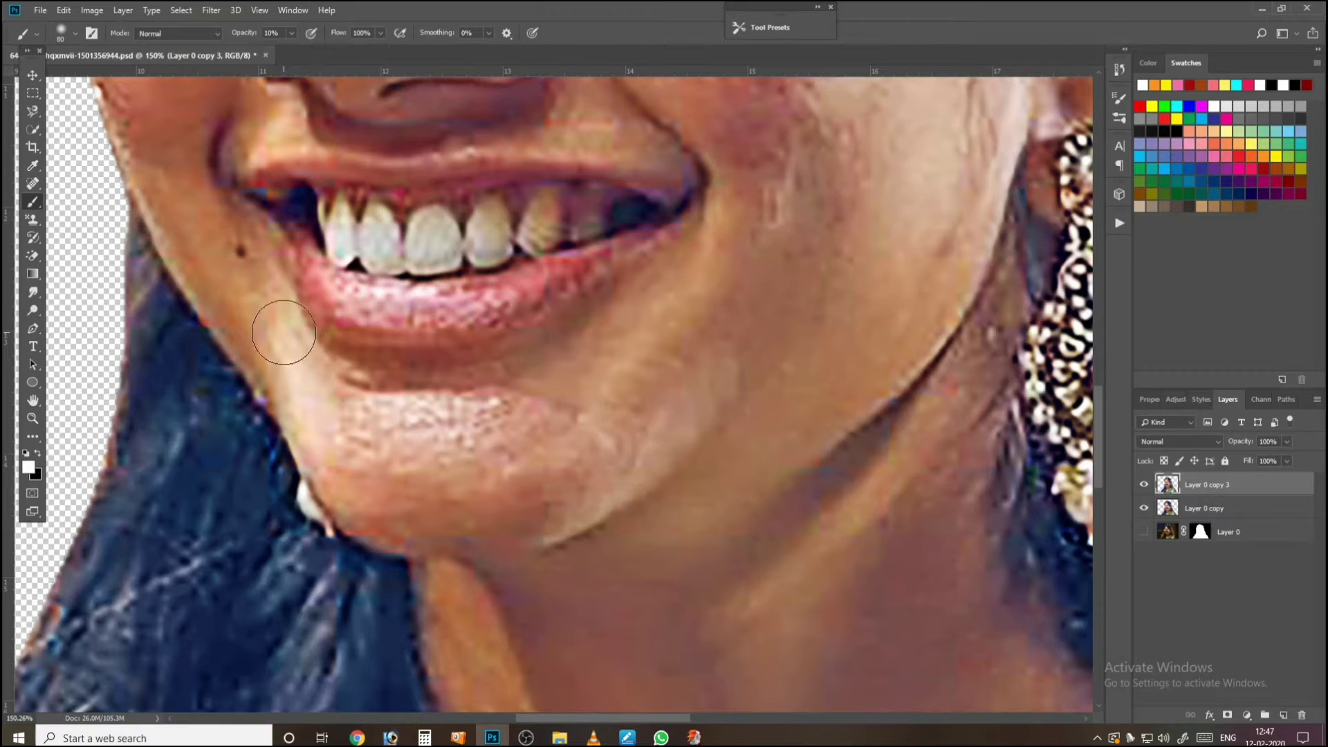
Step: Smooth the highlight on the cheek beside the transparent background with soft, low-opacity brush strokes
scroll(297, 360, "up", 3)
scroll(298, 360, "left", 1)
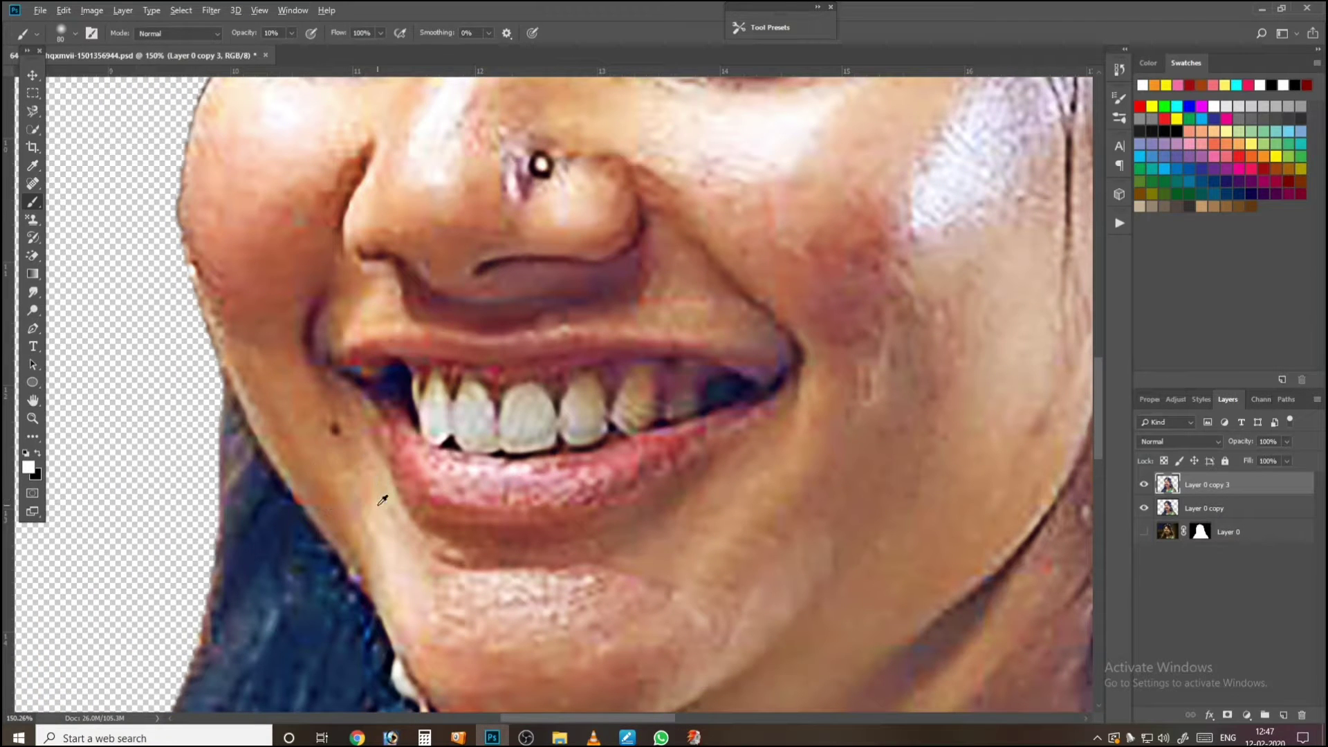
scroll(276, 349, "up", 4)
scroll(276, 350, "left", 1)
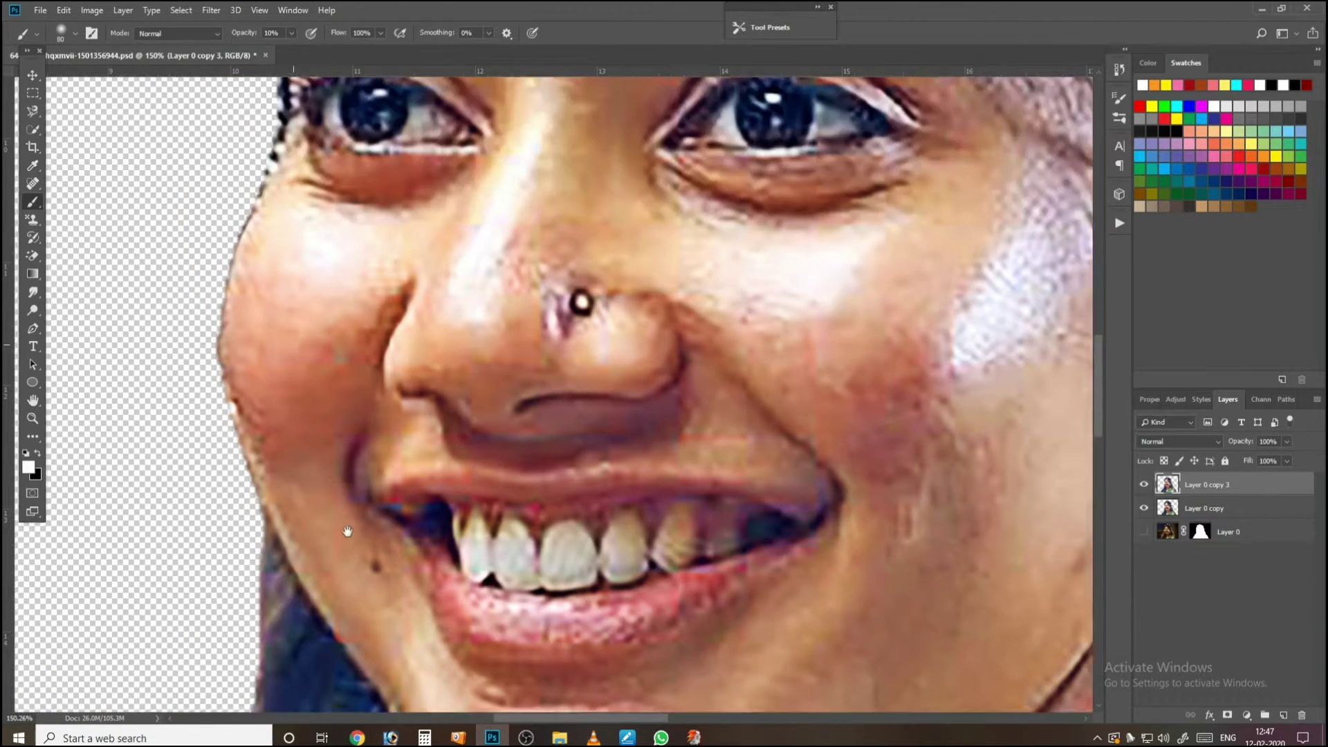
left_click(348, 507)
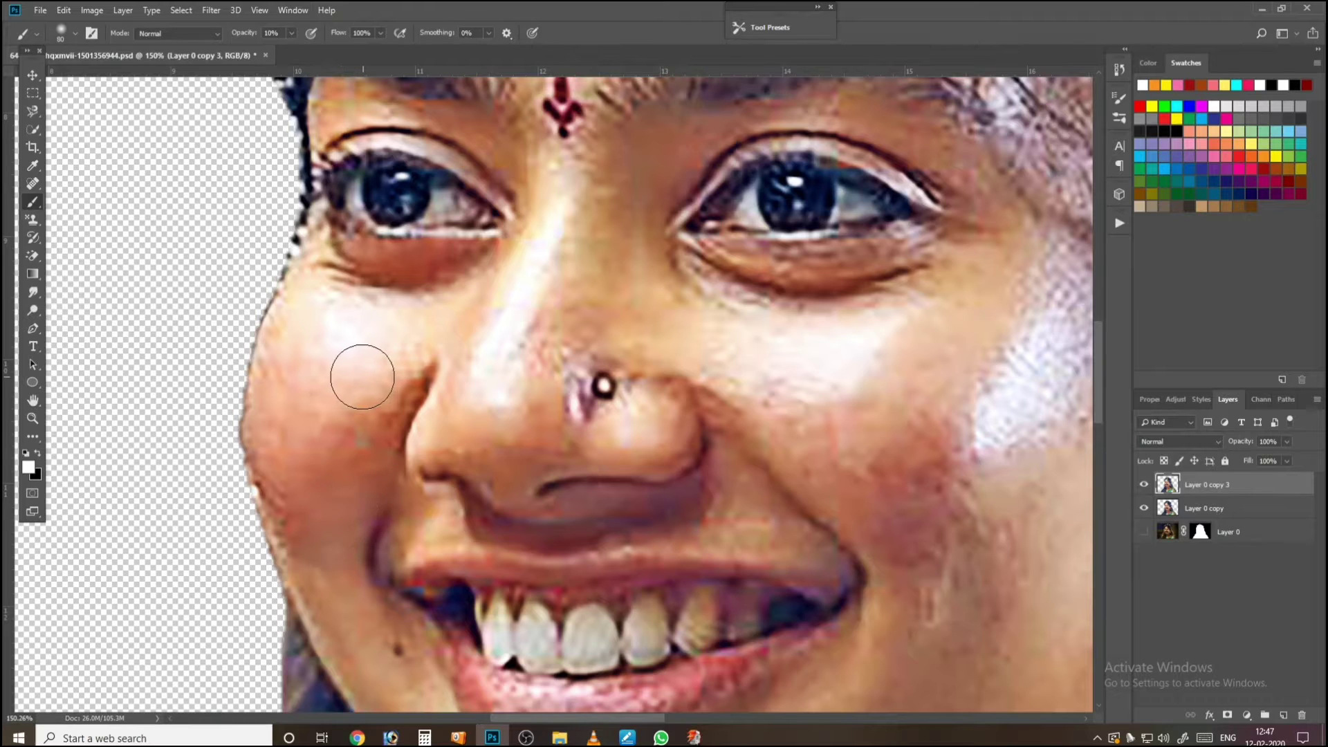
mouse_move(362, 377)
left_mouse_down()
mouse_move(346, 334)
mouse_move(300, 325)
mouse_move(371, 369)
mouse_move(367, 340)
mouse_move(415, 346)
left_mouse_up()
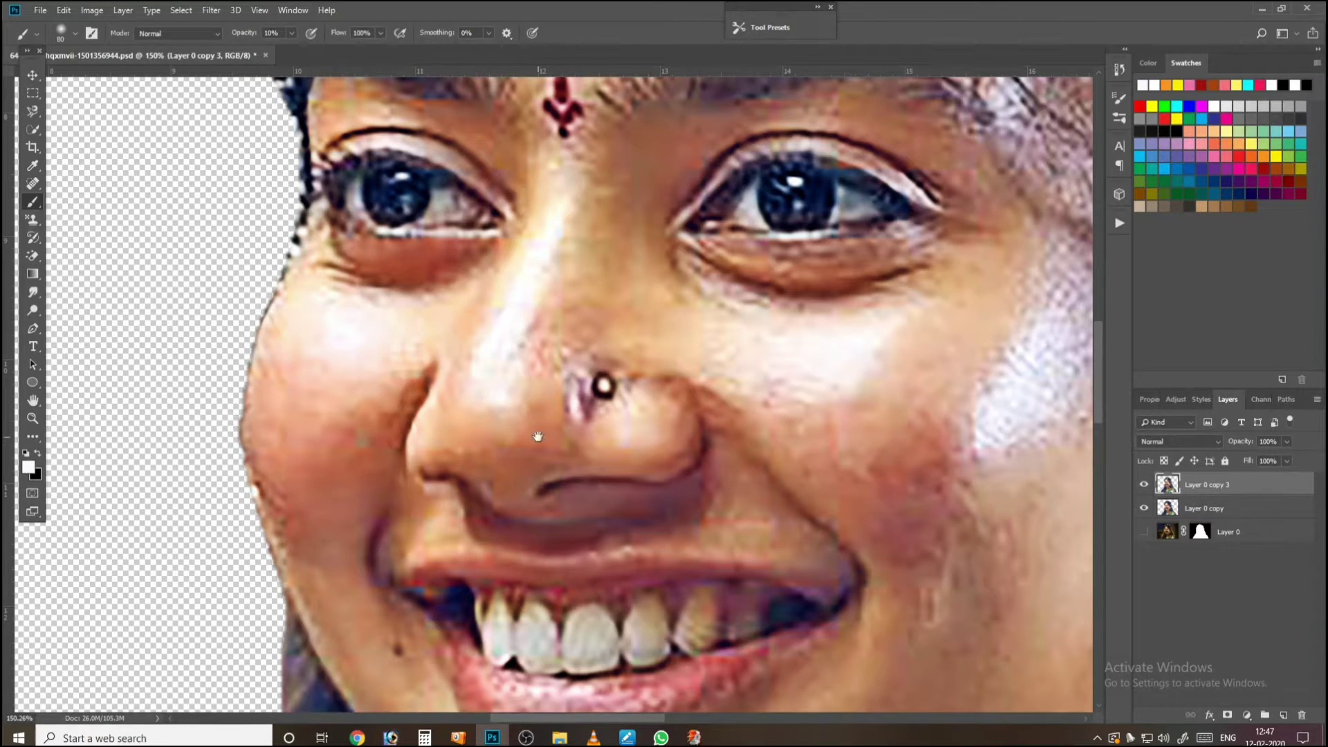
Step: Paint the highlight on the nose bridge, and blend the shaded side of the nose with a sampled skin tone
left_click_drag(518, 475, 461, 656)
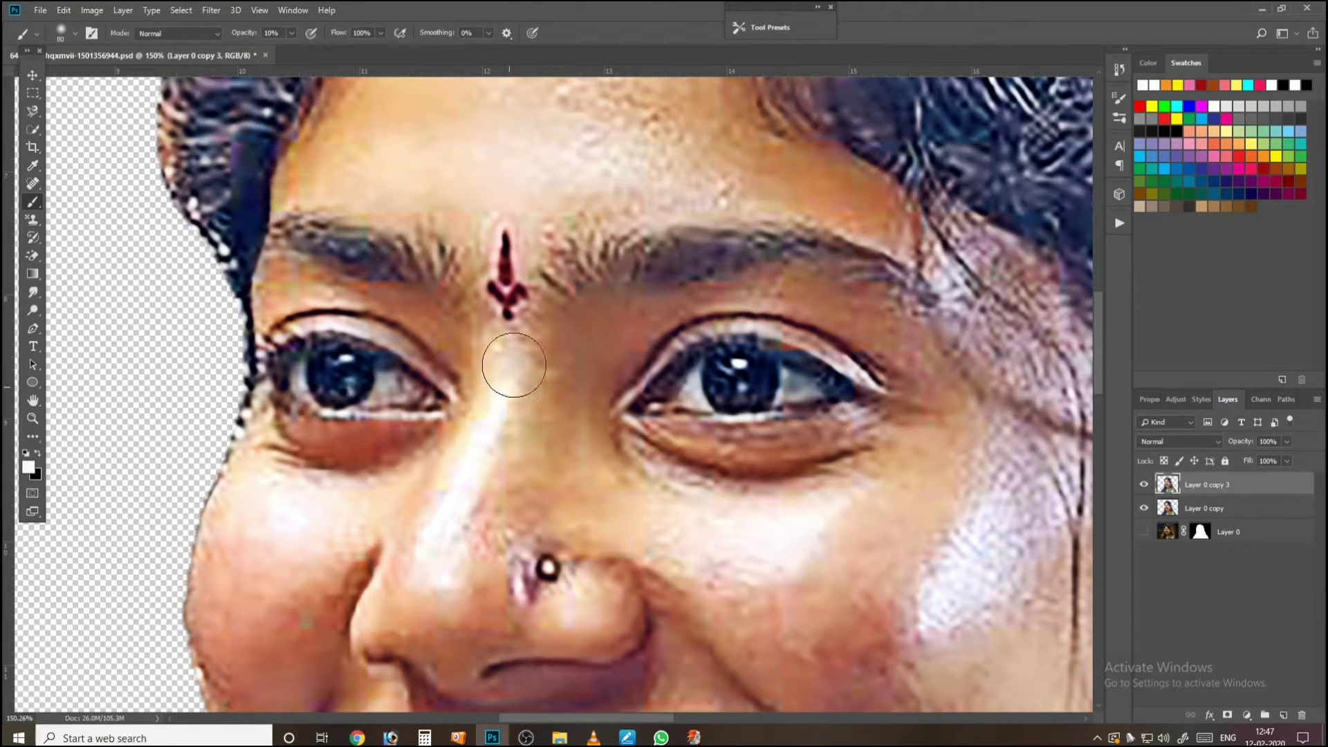
mouse_move(514, 365)
left_mouse_down()
mouse_move(546, 368)
mouse_move(538, 380)
mouse_move(544, 352)
mouse_move(547, 386)
mouse_move(475, 409)
left_mouse_up()
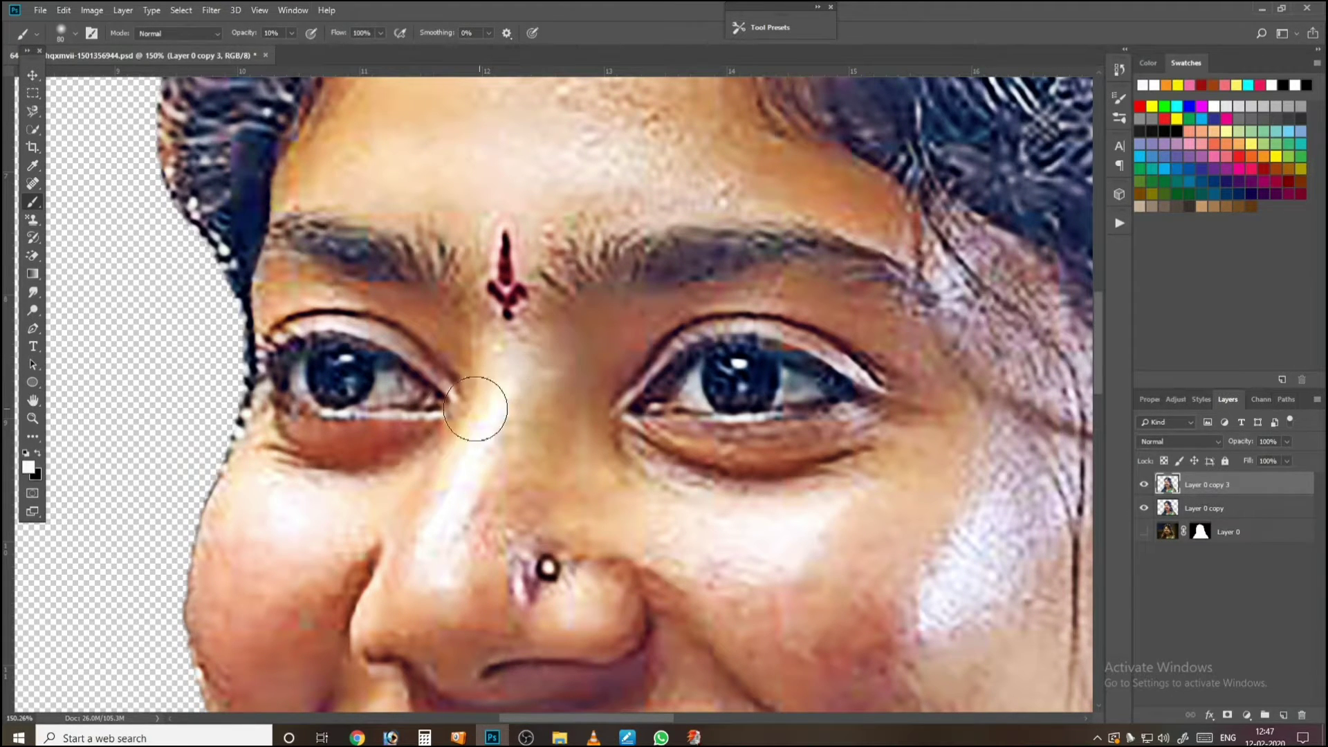
left_click(607, 451, "alt")
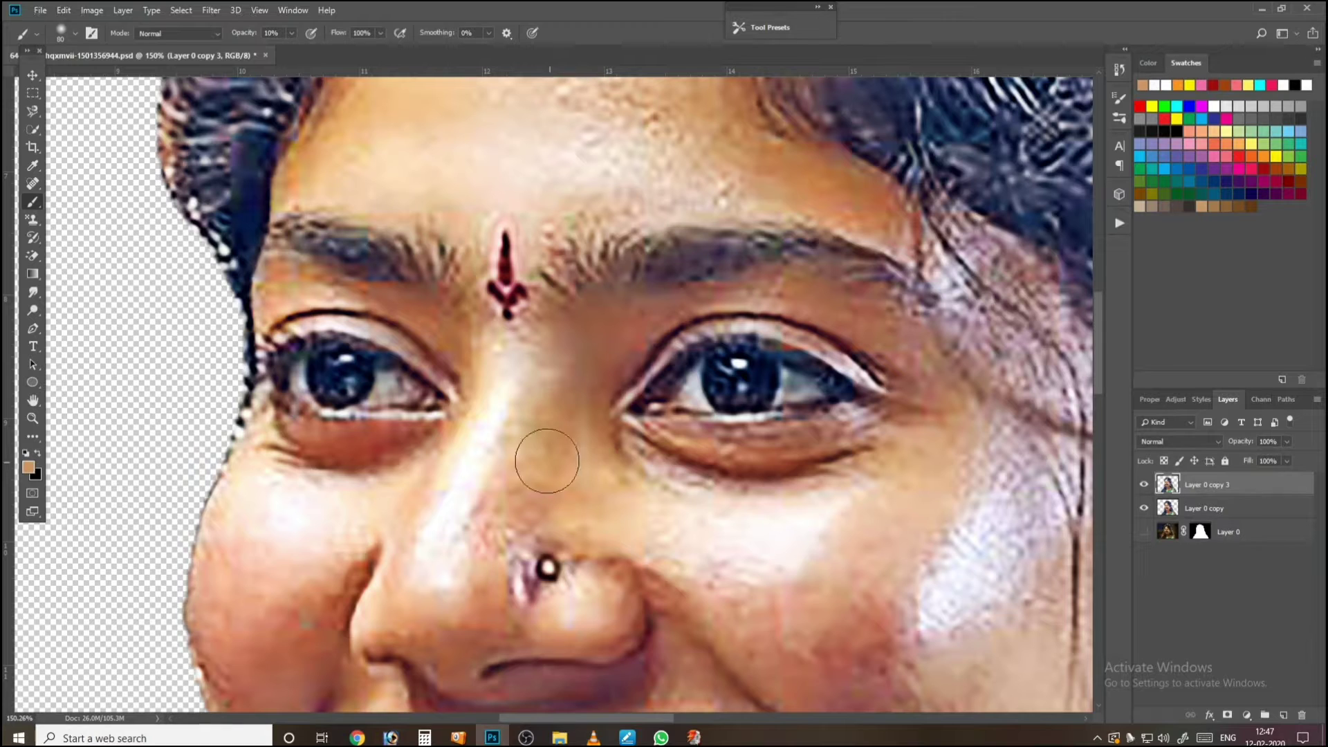
mouse_move(547, 462)
left_mouse_down()
mouse_move(549, 424)
mouse_move(525, 477)
left_mouse_up()
Step: Sample a light skin tone and soften the skin under the eye and across the cheek nearest the earring
left_click_drag(636, 502, 457, 399)
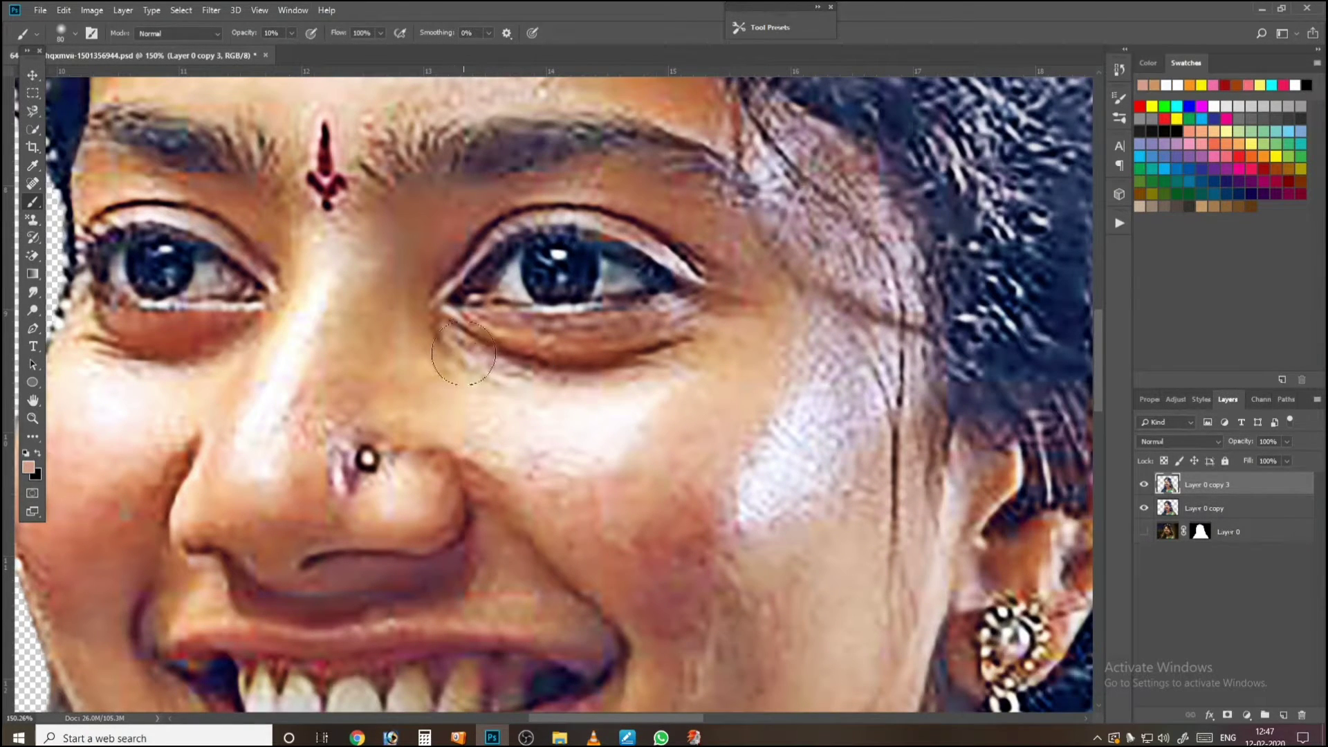
left_click(521, 427, "alt")
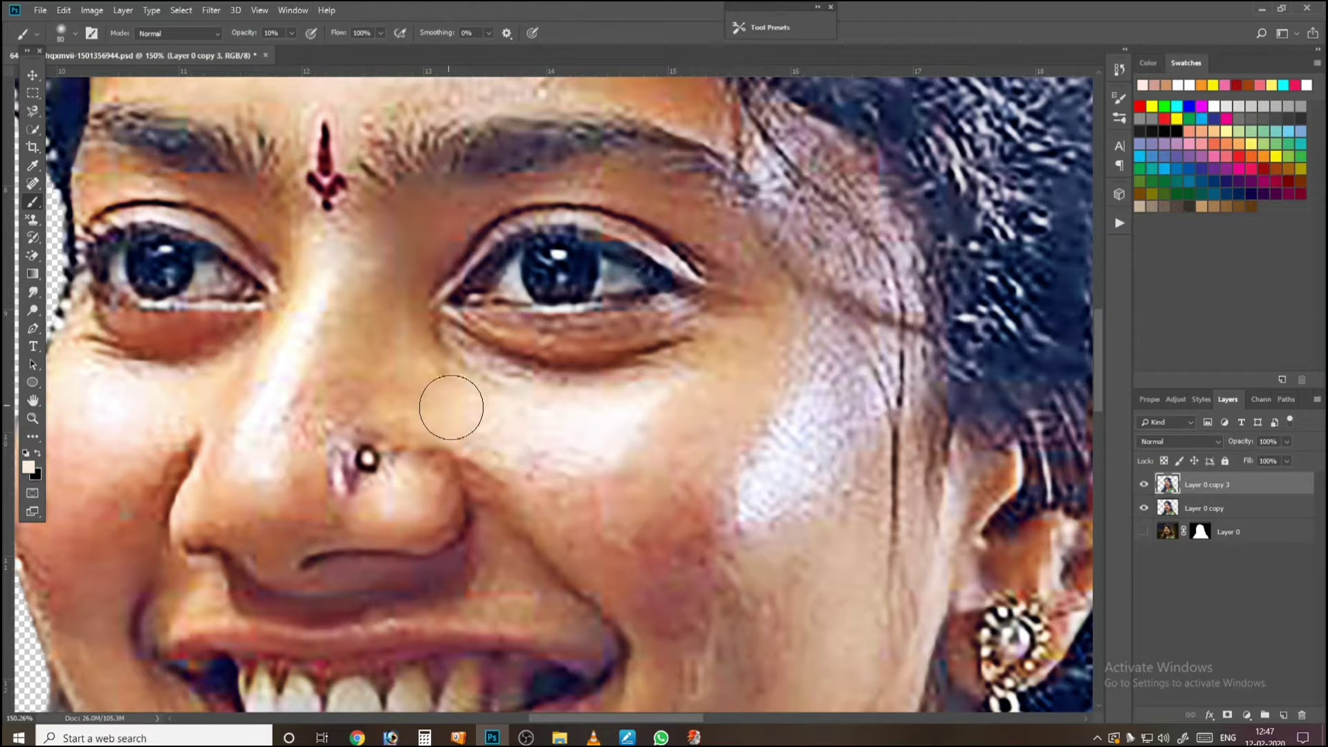
mouse_move(450, 404)
left_mouse_down()
mouse_move(484, 438)
mouse_move(546, 463)
mouse_move(572, 510)
mouse_move(554, 474)
mouse_move(613, 528)
mouse_move(481, 424)
mouse_move(459, 435)
mouse_move(477, 446)
left_mouse_up()
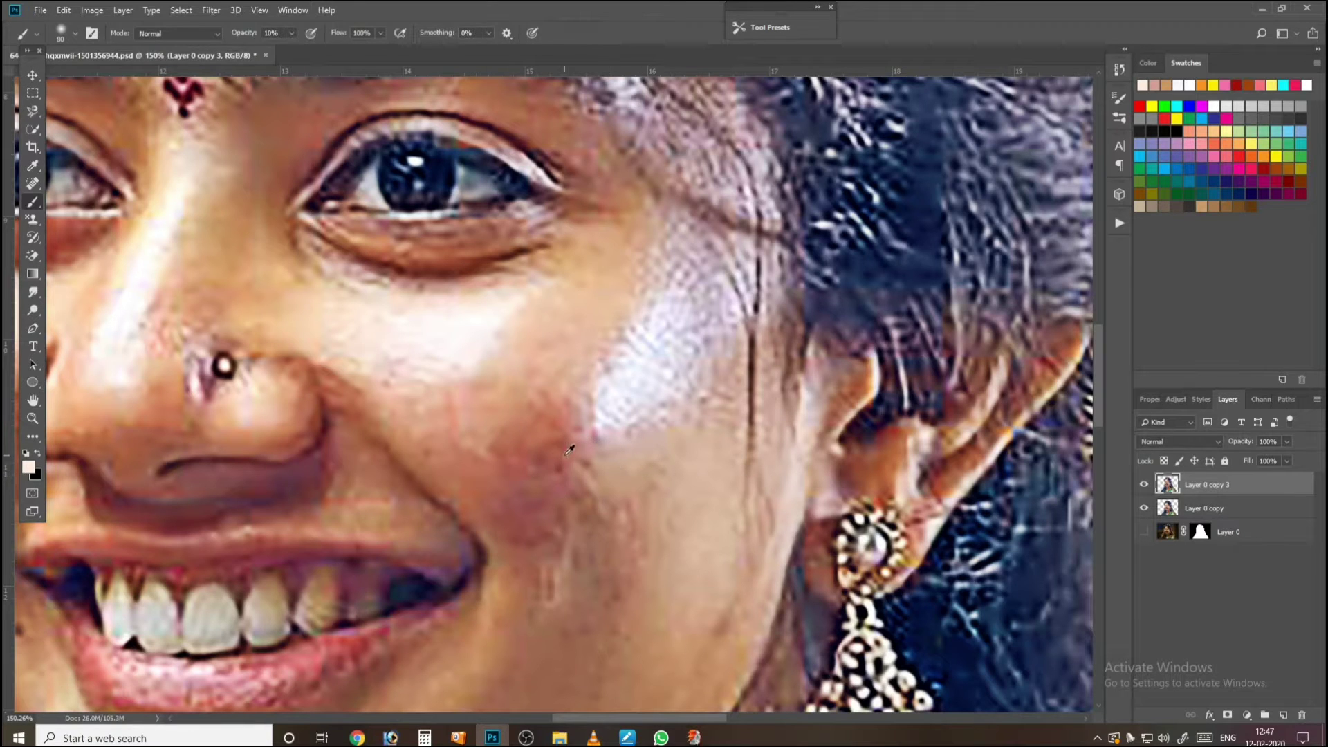
mouse_move(559, 418)
left_mouse_down()
mouse_move(519, 434)
mouse_move(570, 483)
mouse_move(542, 497)
mouse_move(536, 535)
mouse_move(549, 509)
left_mouse_up()
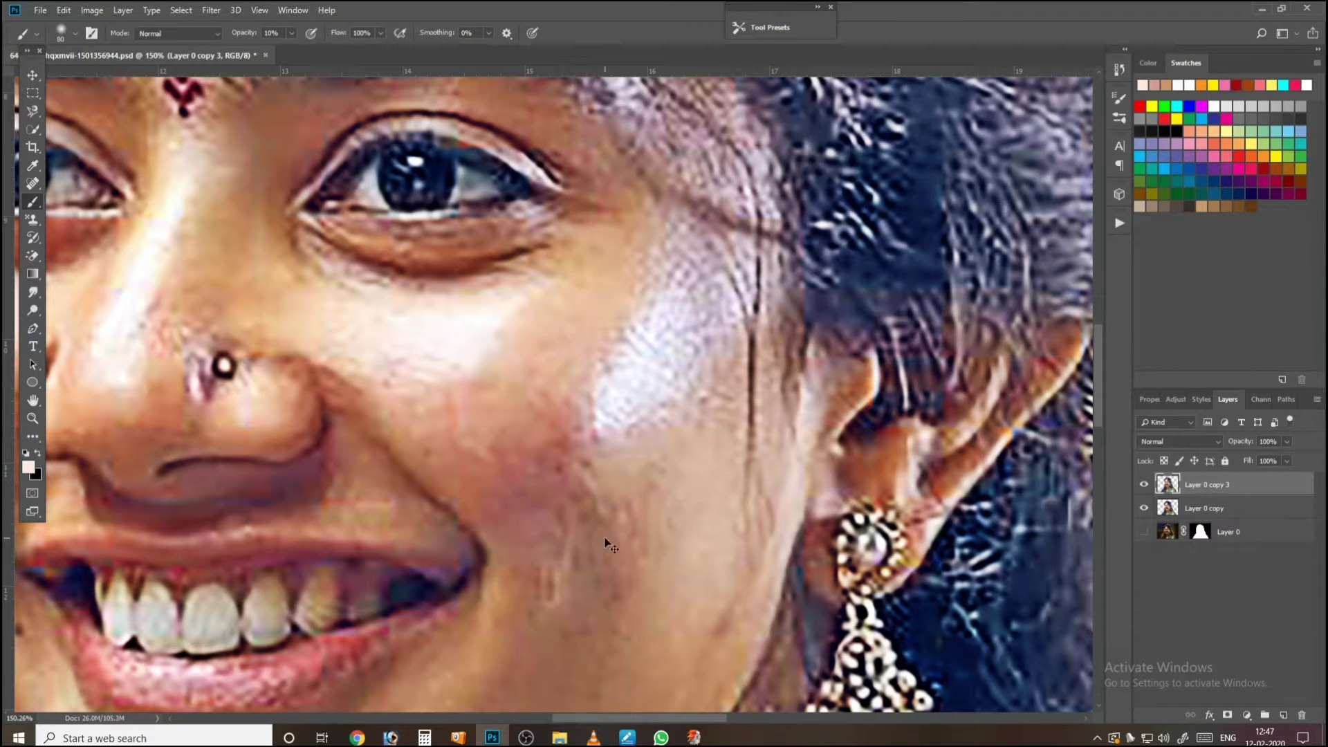
Step: Smooth the forehead with low-opacity brush strokes in a skin tone sampled above the eyebrows
scroll(602, 548, "down", 2)
scroll(634, 540, "down", 5)
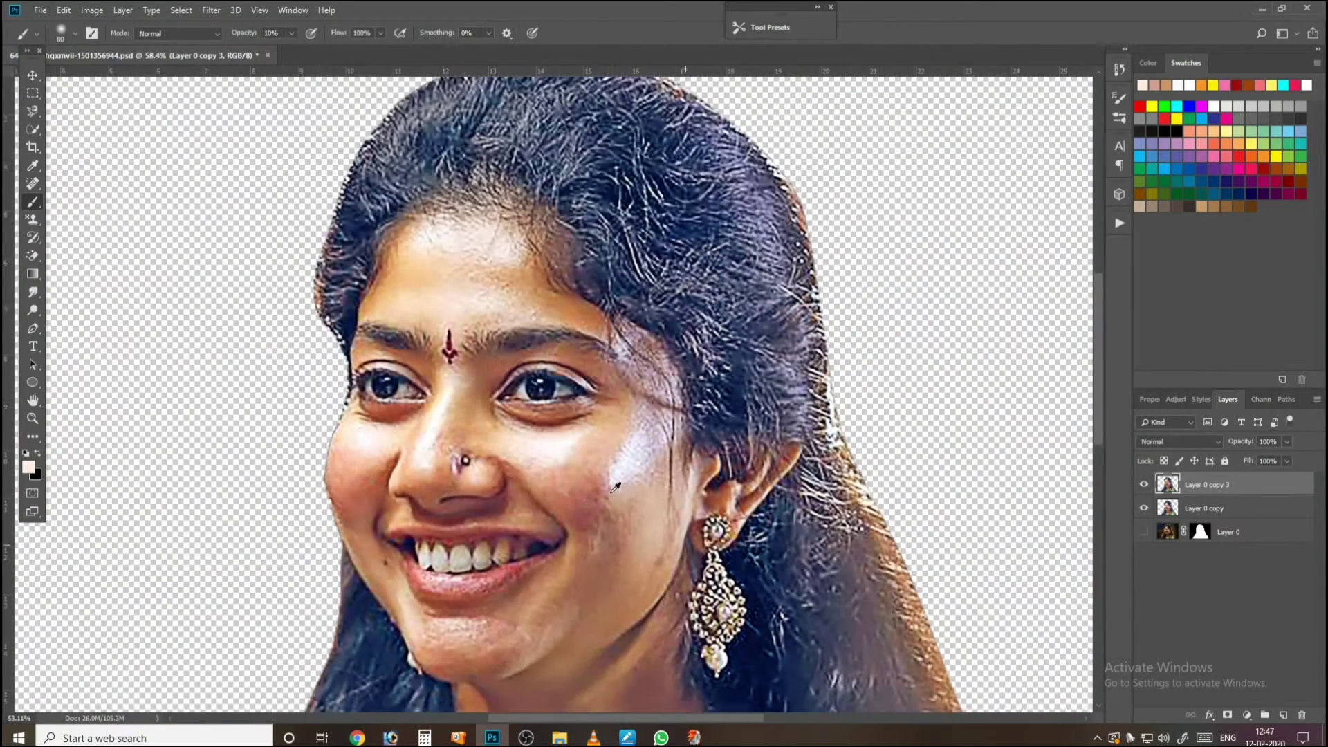
scroll(611, 461, "up", 5)
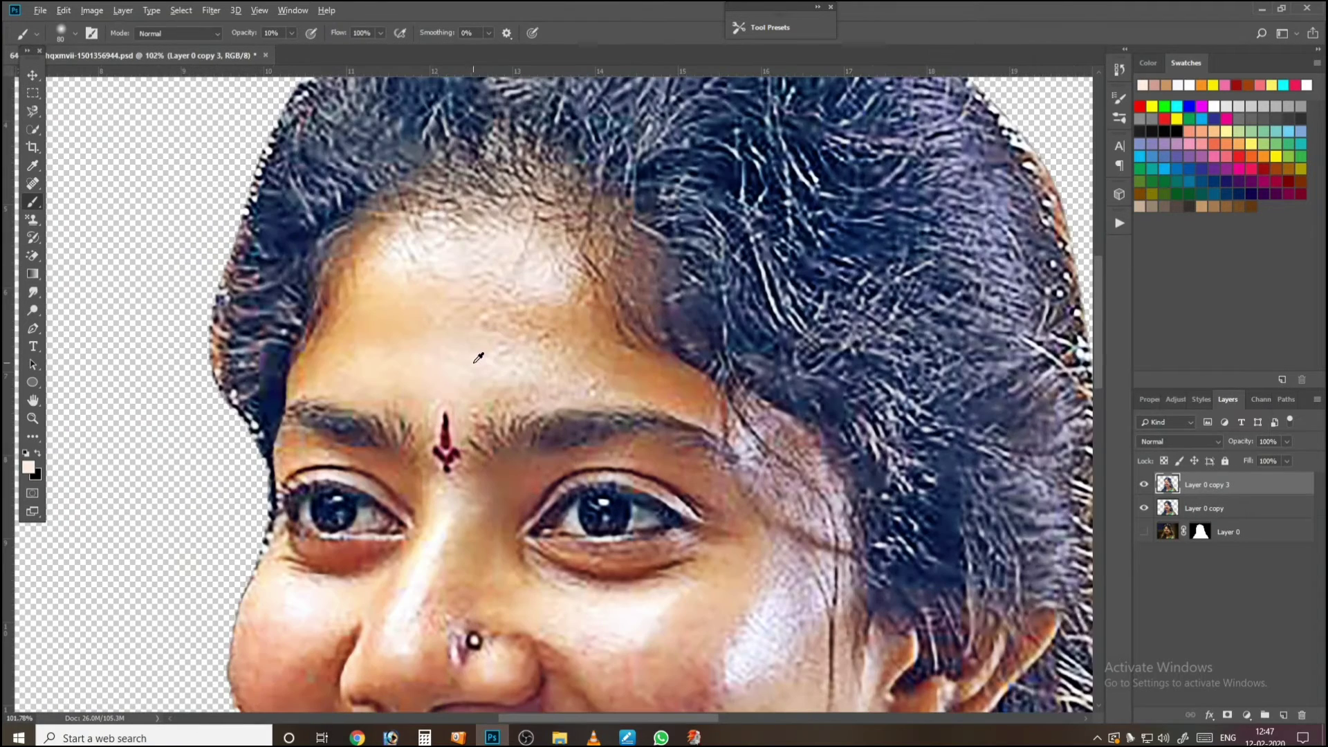
left_click(478, 357, "alt")
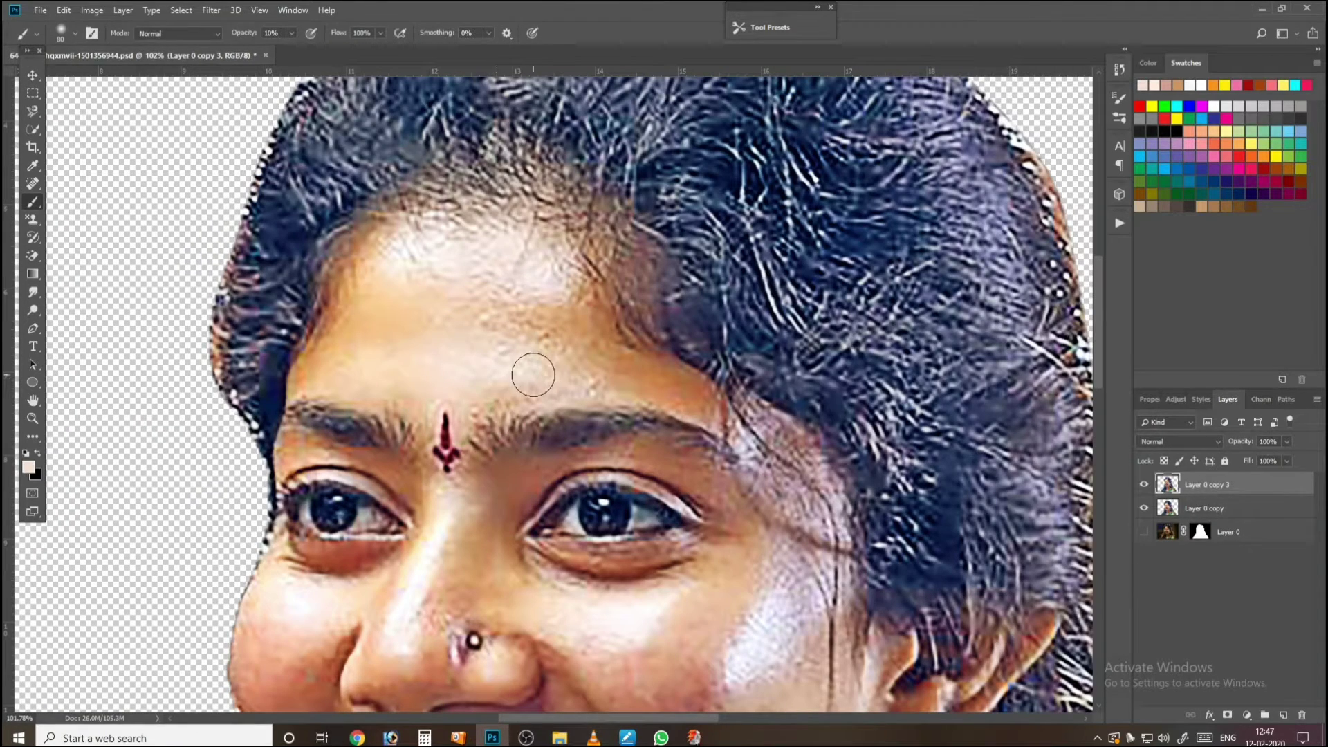
left_click_drag(550, 319, 581, 388)
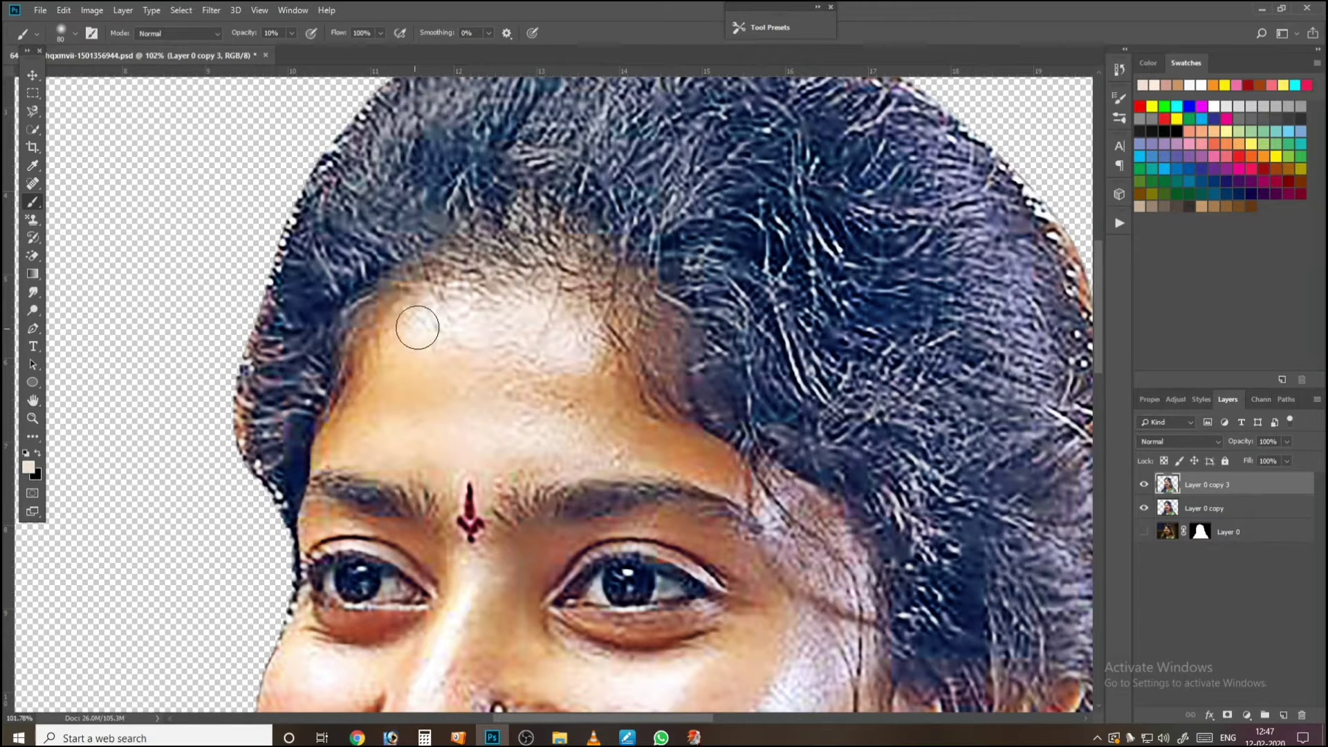
scroll(403, 391, "up", 5)
left_click_drag(646, 429, 557, 338)
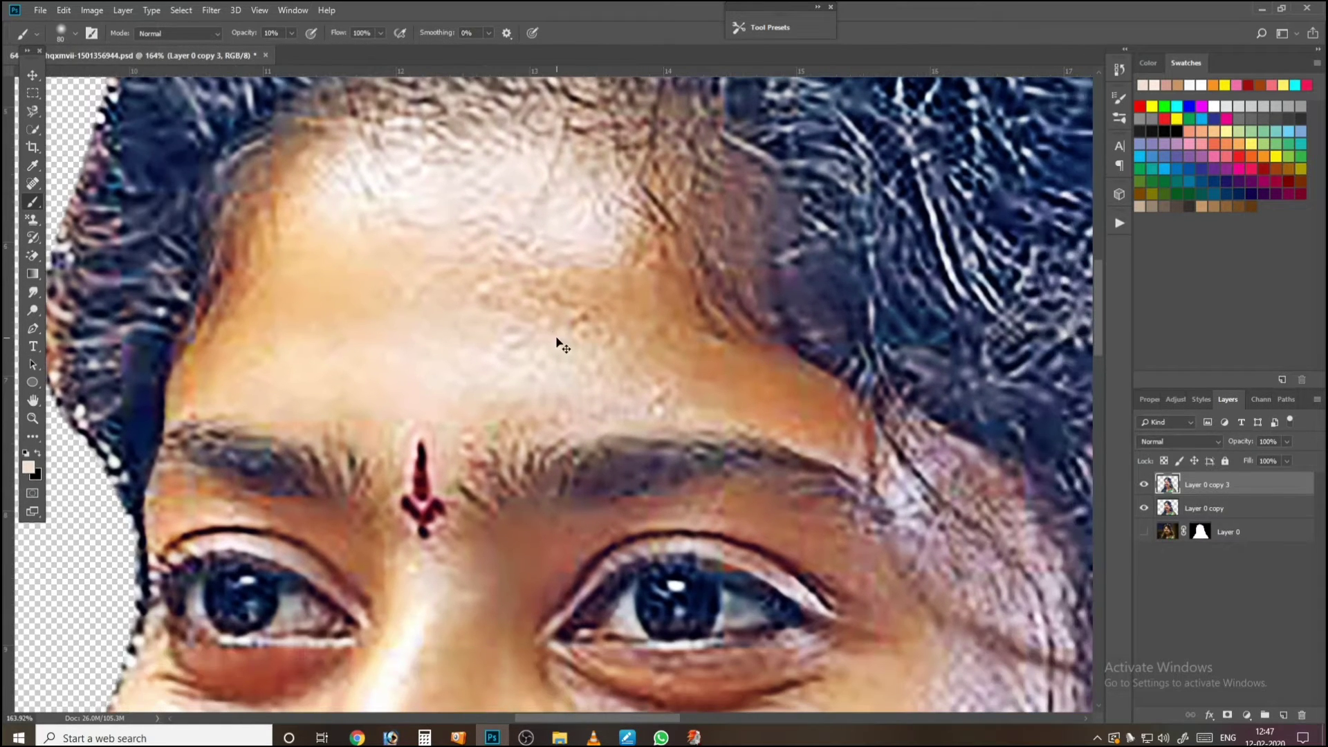
Step: Create a new empty layer above the retouched portrait in Normal mode at 100% opacity
key("ctrl+shift+n")
key("Return")
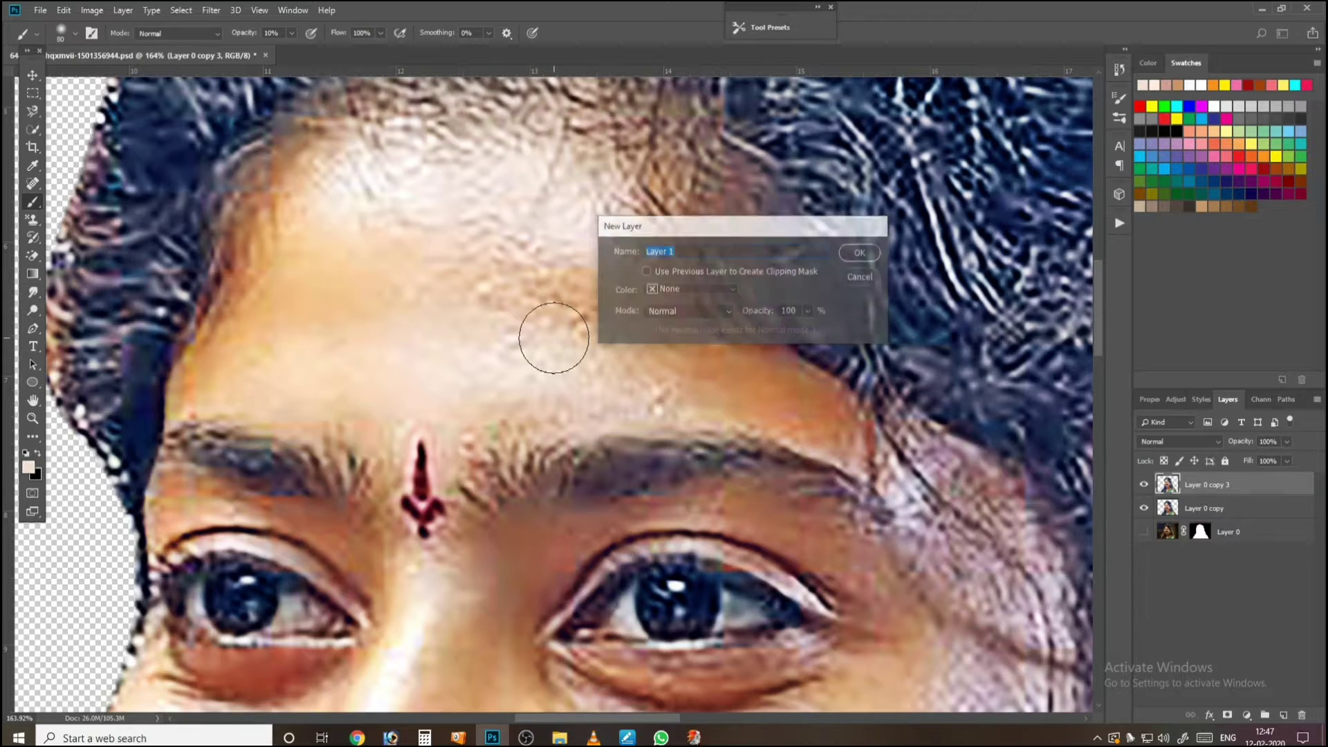
scroll(608, 284, "down", 5)
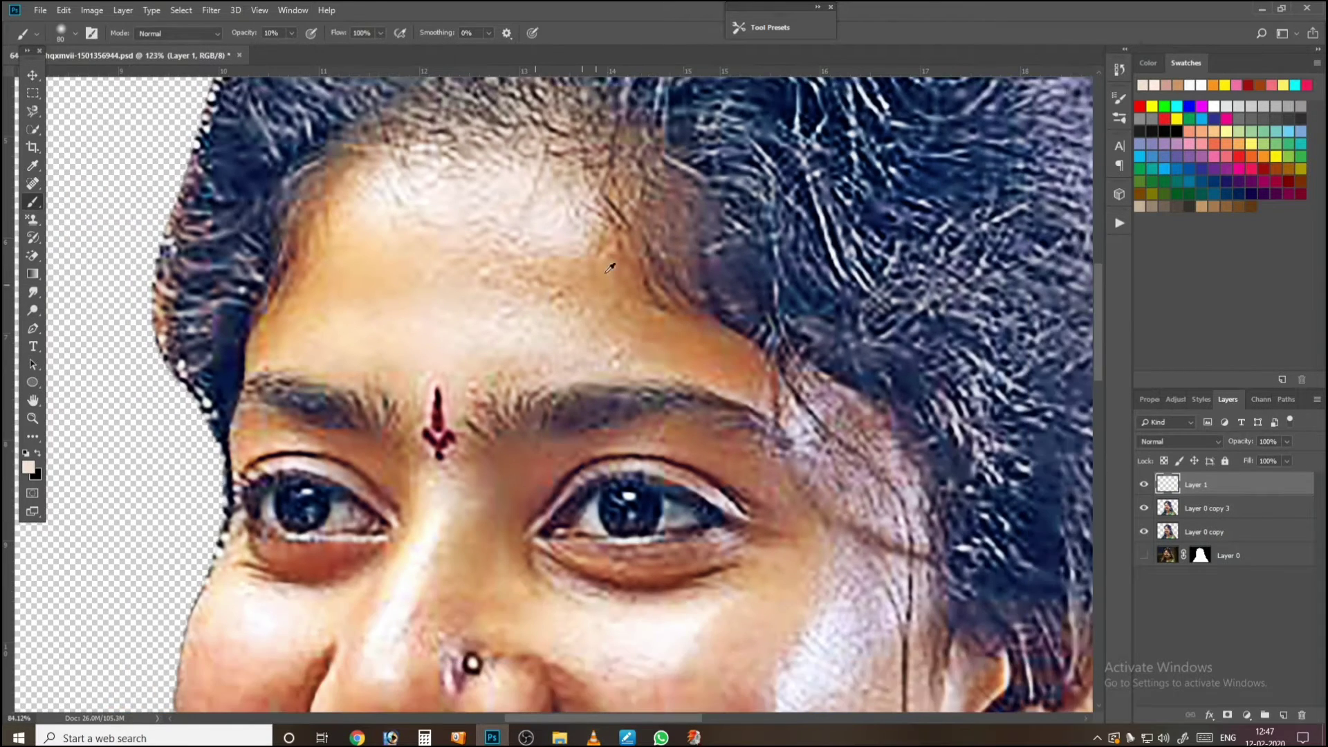
scroll(608, 284, "down", 3)
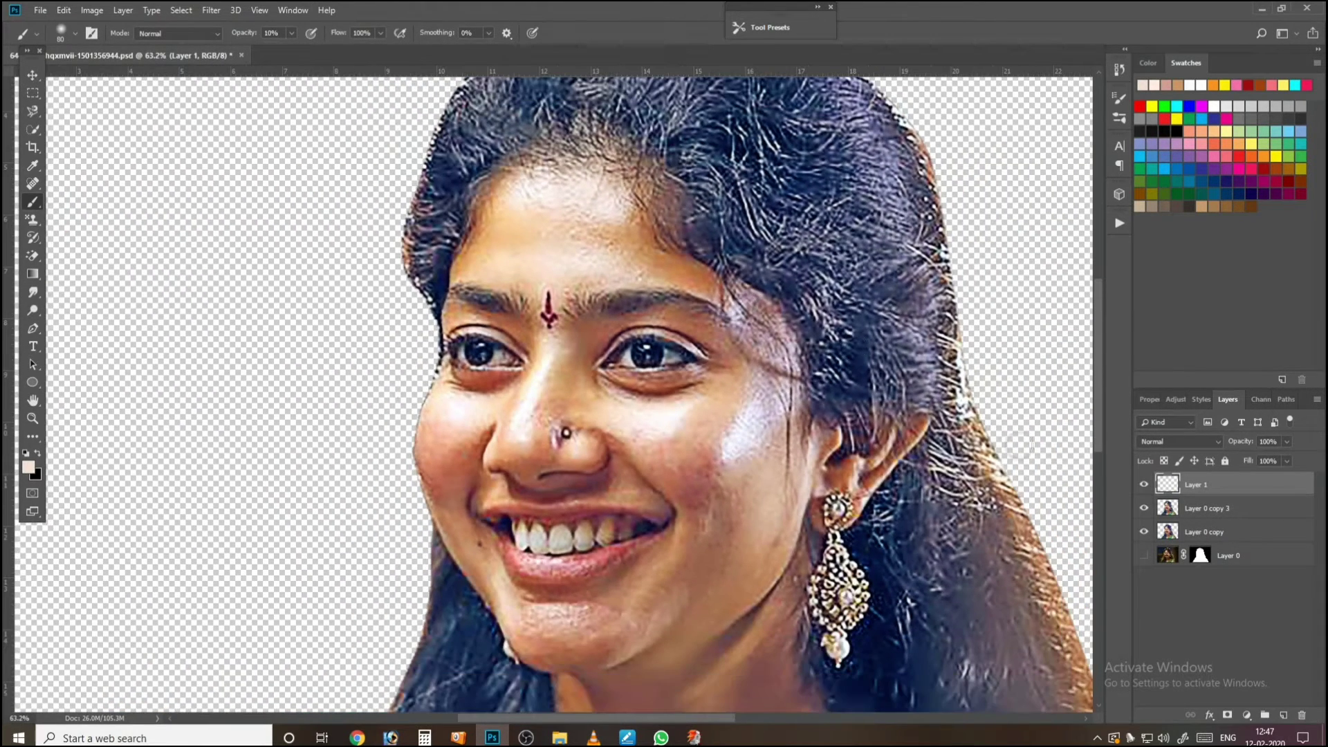
Step: Shift the midtone colour balance of the retouched portrait layer below the empty one to +3, -6 and about +1
left_click(1175, 516)
key("ctrl+b")
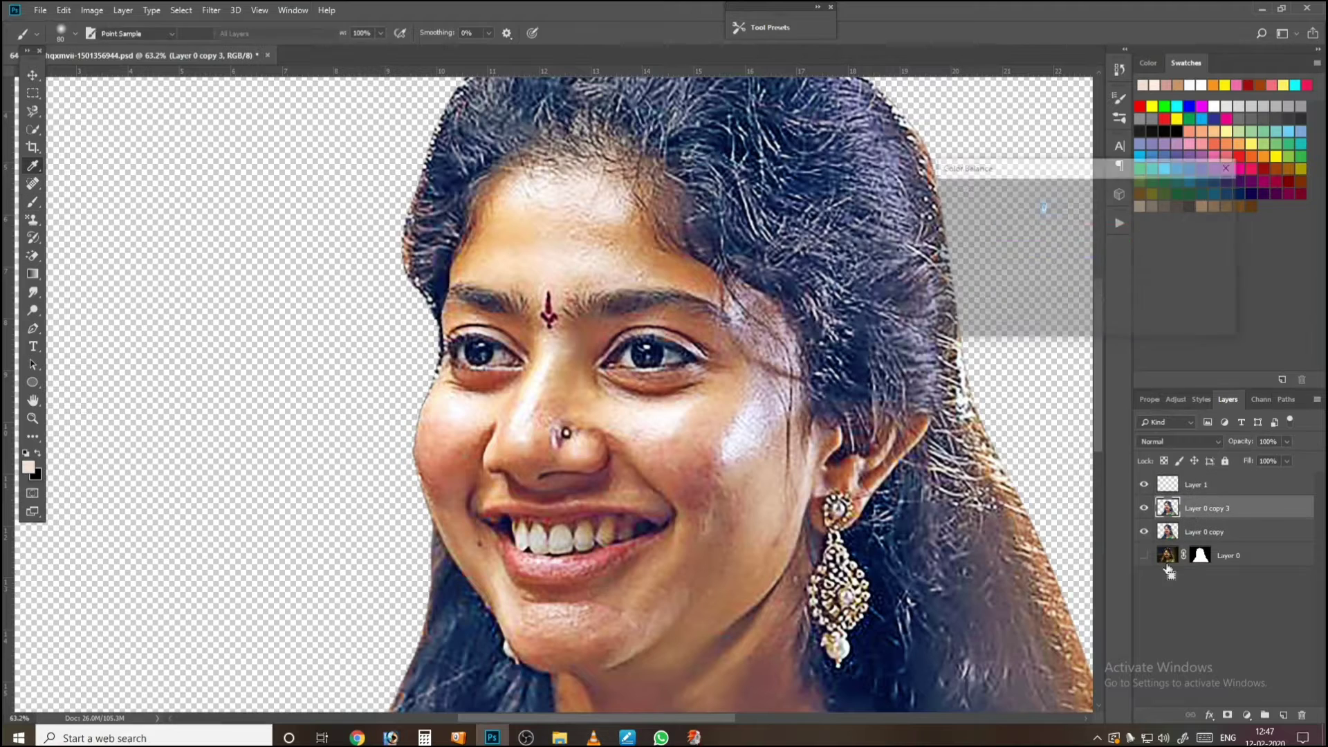
mouse_move(1063, 249)
left_mouse_down()
mouse_move(1064, 225)
mouse_move(1063, 263)
left_mouse_up()
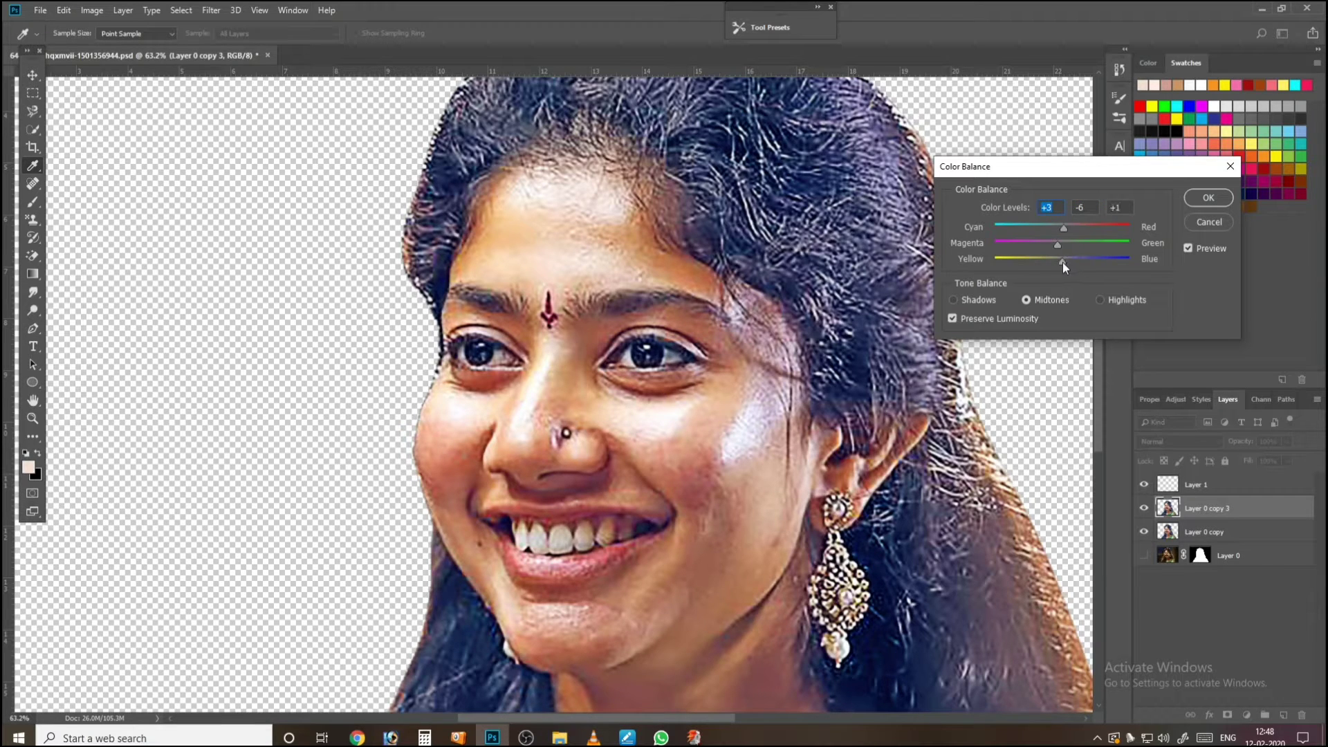
left_click(1065, 262)
left_click(1209, 197)
key("b")
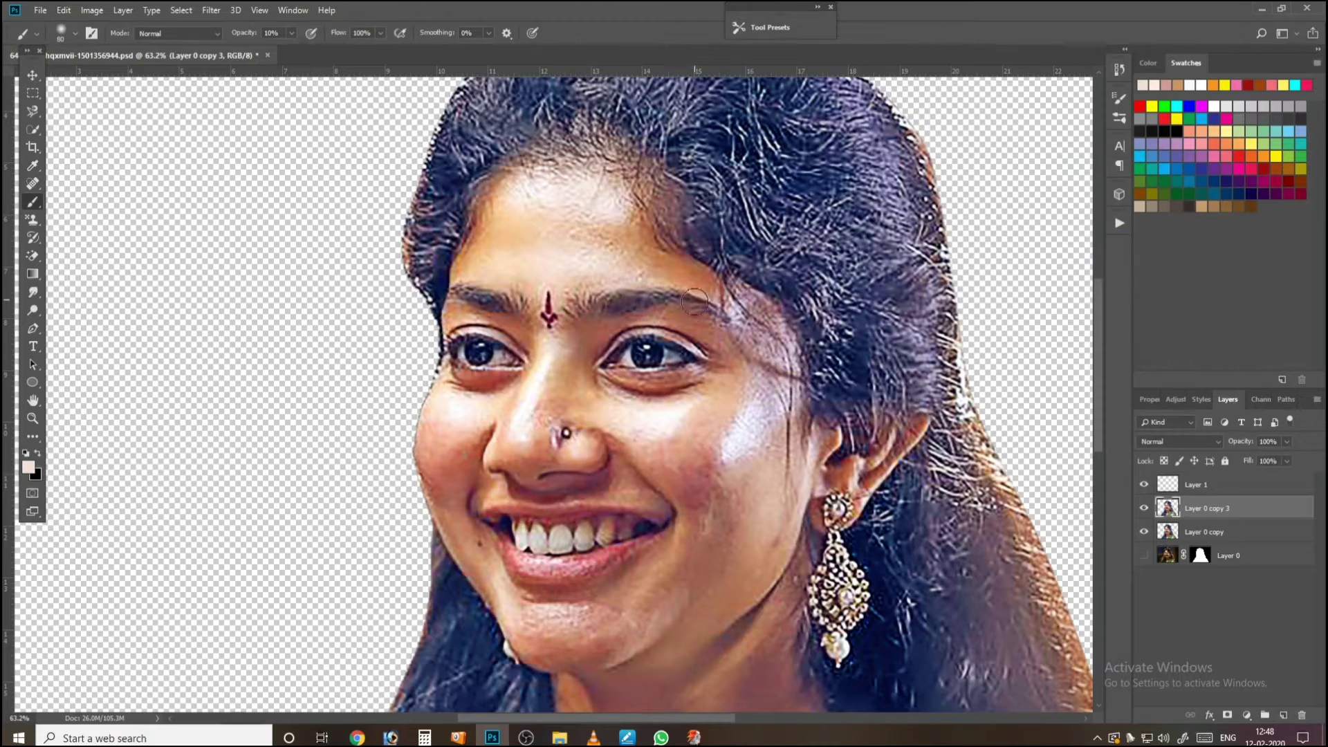
Step: Choose a magenta swatch, try a blush stroke on the cheek nearest the earring in Normal mode, and undo it
scroll(673, 479, "up", 3)
key("super")
key("super")
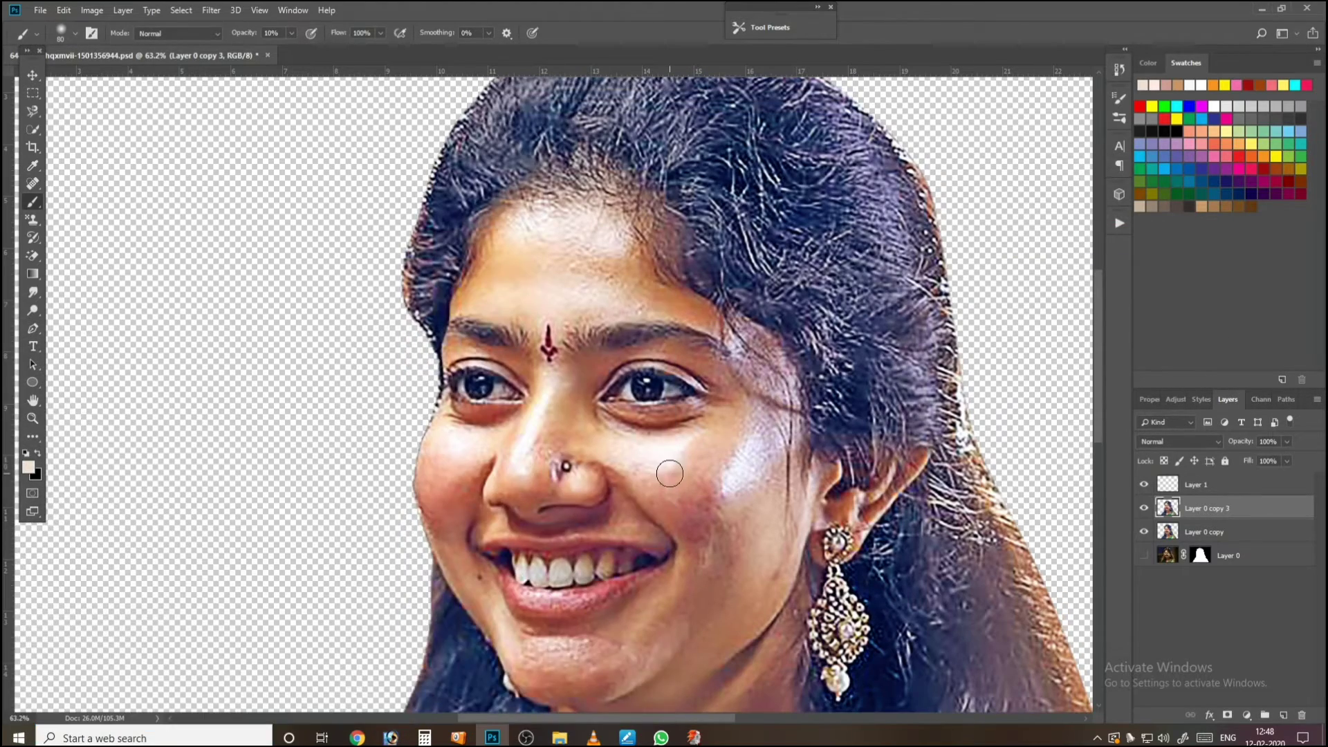
scroll(674, 471, "up", 5)
scroll(674, 471, "up", 2)
left_click_drag(720, 455, 484, 325)
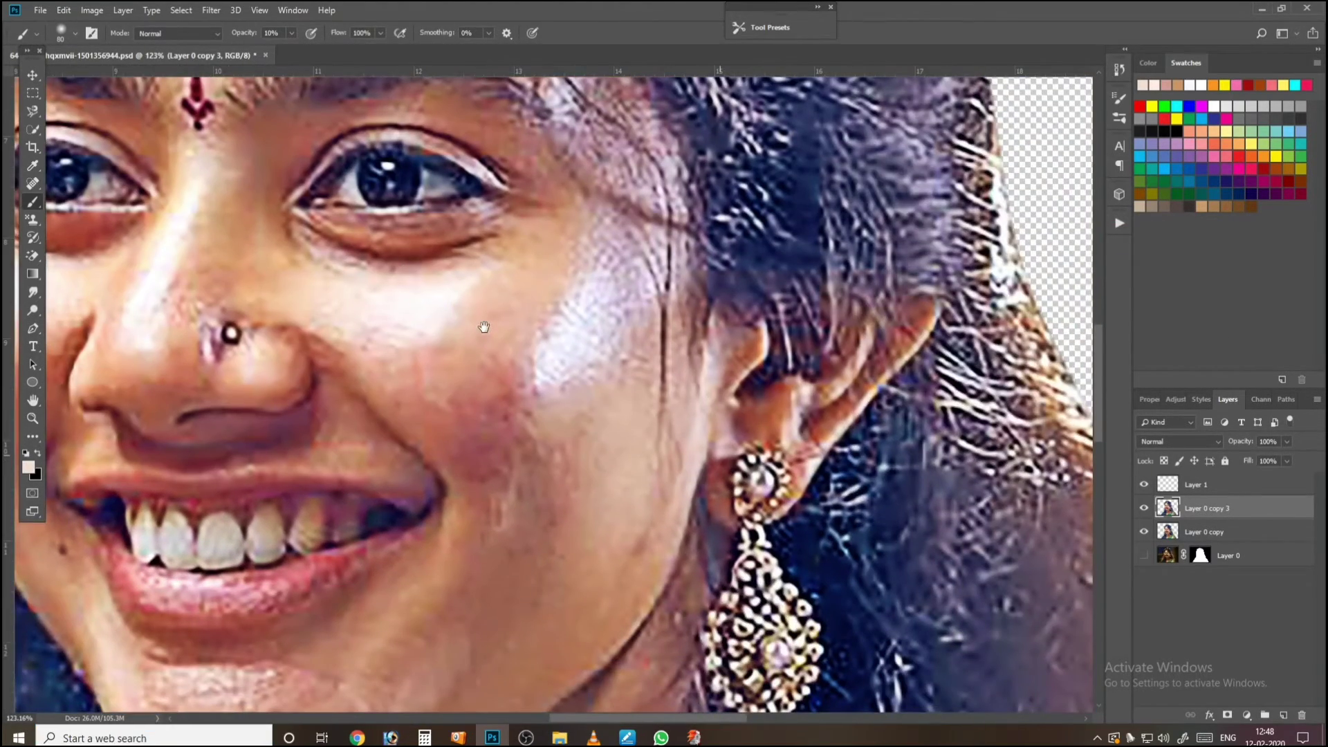
left_click(1240, 166)
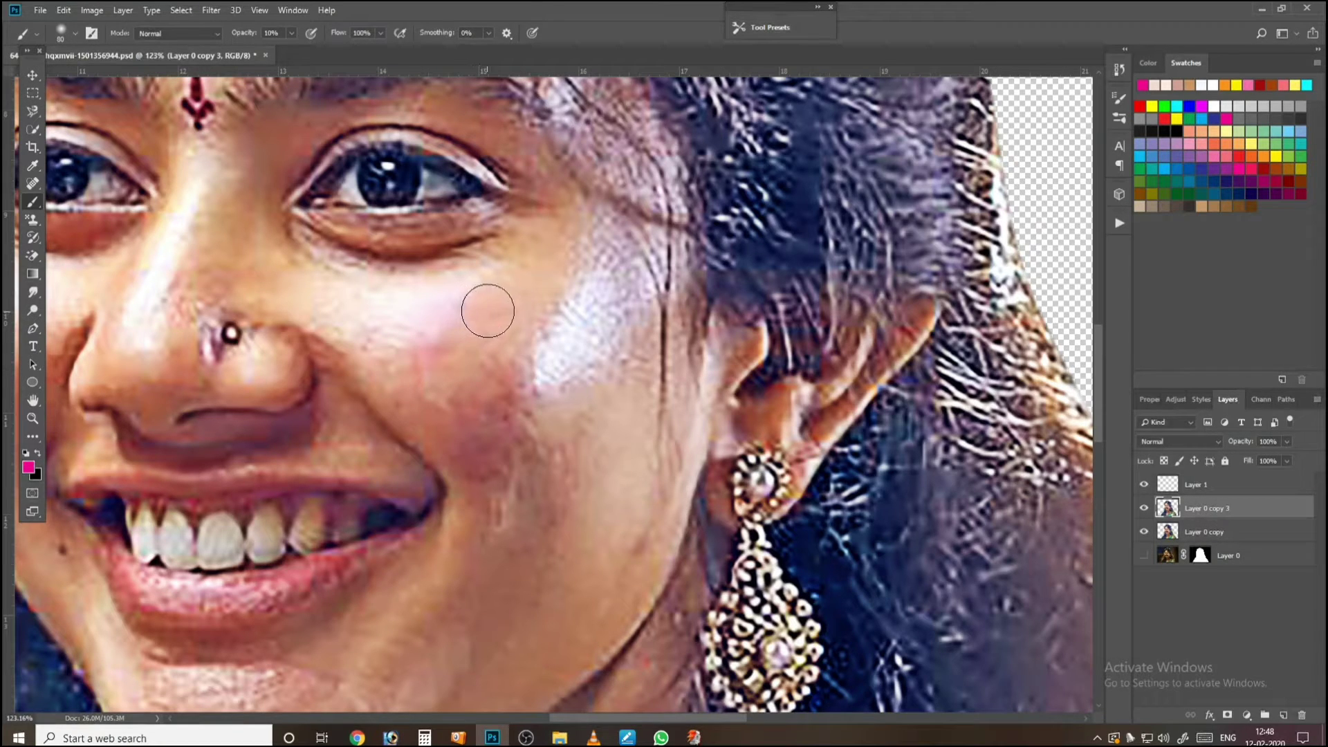
key("ctrl+z")
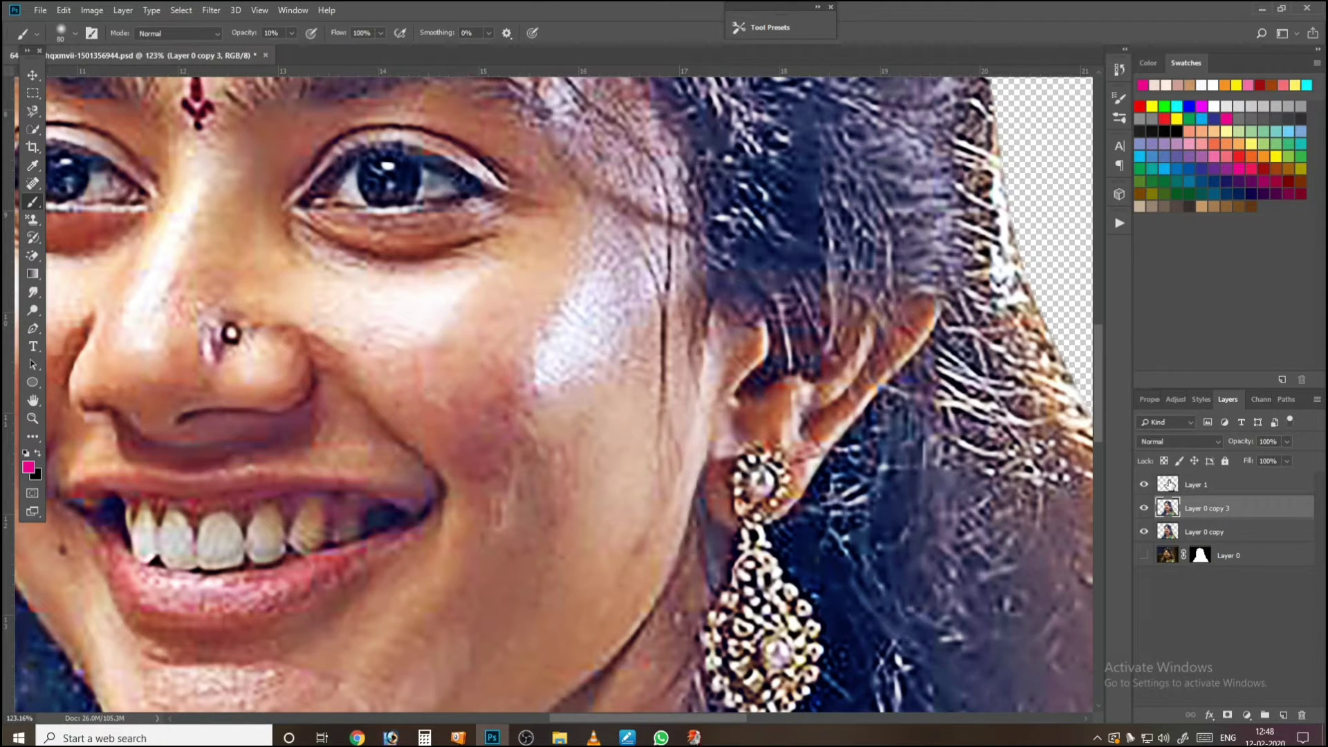
Step: Set the brush blending mode to Overlay, enlarge the brush to 150 px, and paint magenta blush on both cheeks
left_click(176, 34)
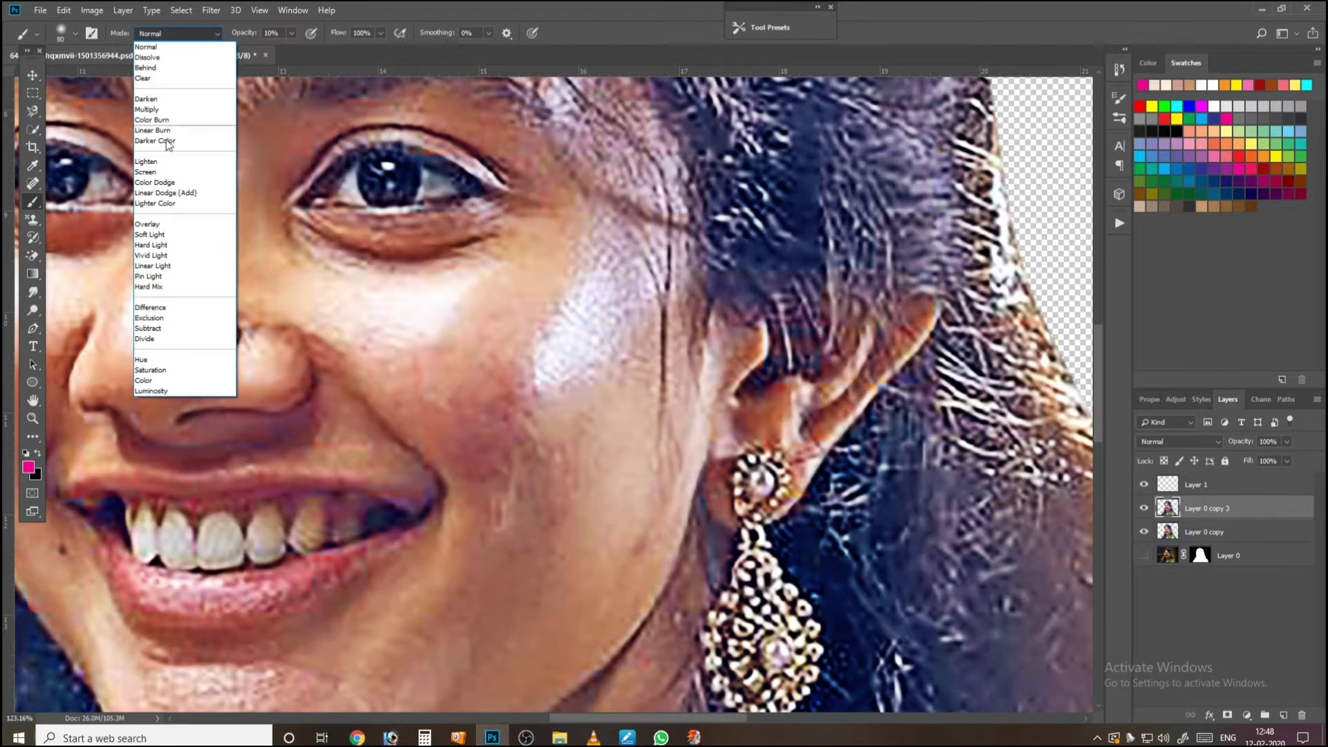
left_click(159, 226)
mouse_move(525, 359)
left_mouse_down()
mouse_move(452, 343)
mouse_move(546, 293)
mouse_move(522, 363)
mouse_move(549, 296)
mouse_move(470, 386)
left_mouse_up()
key("bracketright")
key("bracketright")
key("bracketright")
key("bracketright")
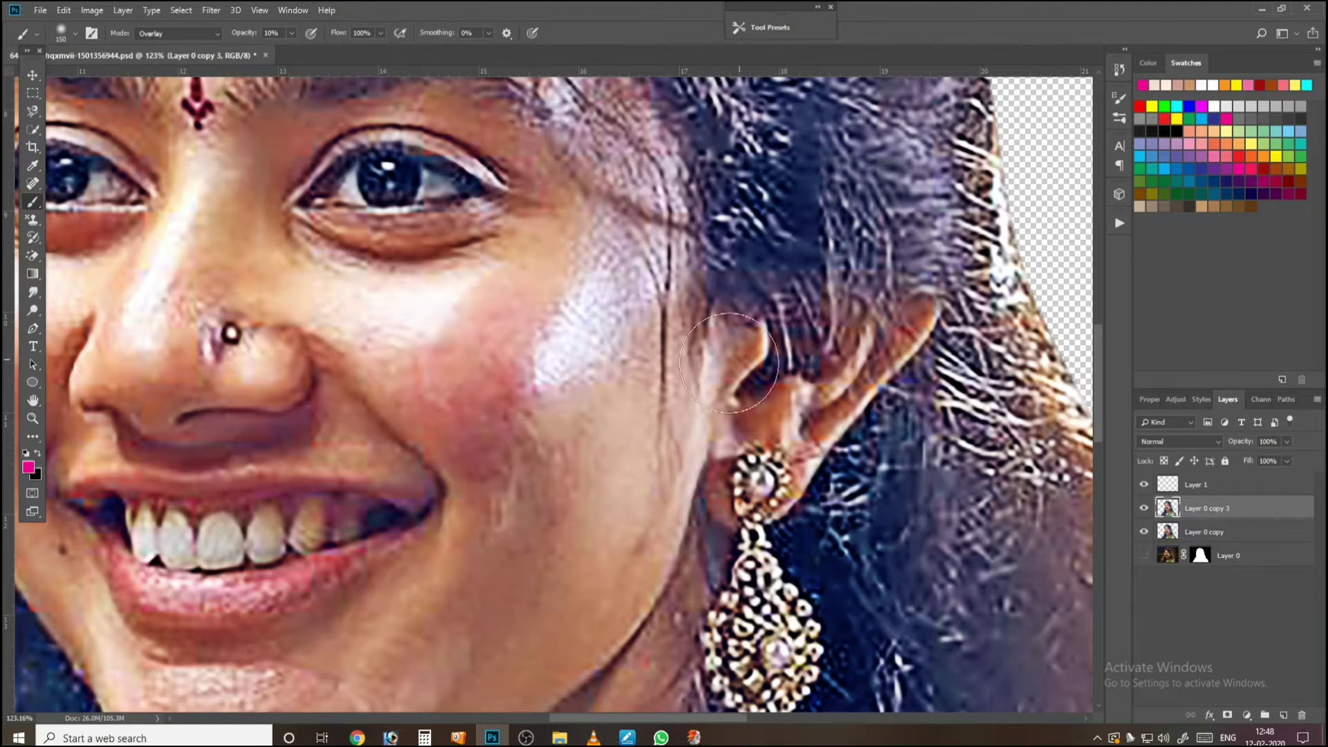
mouse_move(578, 293)
left_mouse_down()
mouse_move(814, 353)
mouse_move(876, 320)
left_mouse_up()
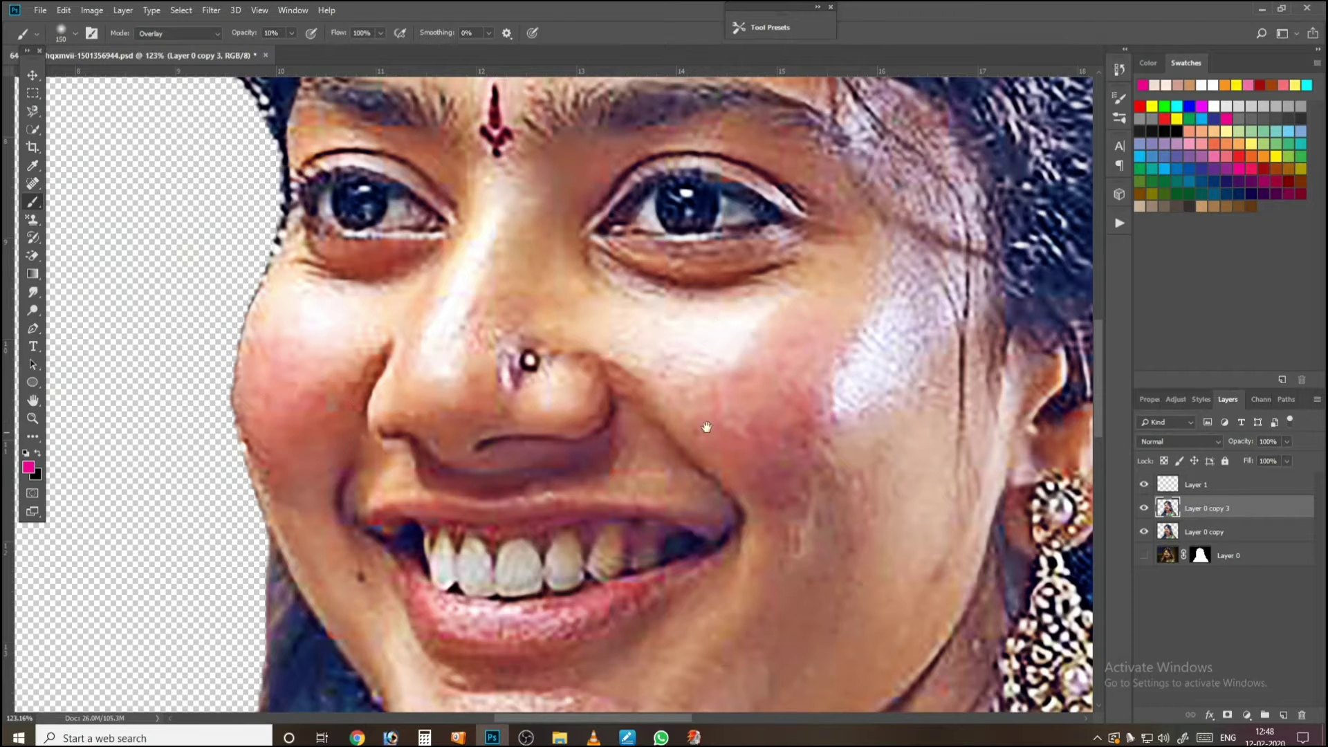
left_click_drag(749, 418, 637, 480)
Step: Brighten the highlights under the eye and on the cheekbone nearest the earring with white in Overlay mode
left_click(640, 383, "alt")
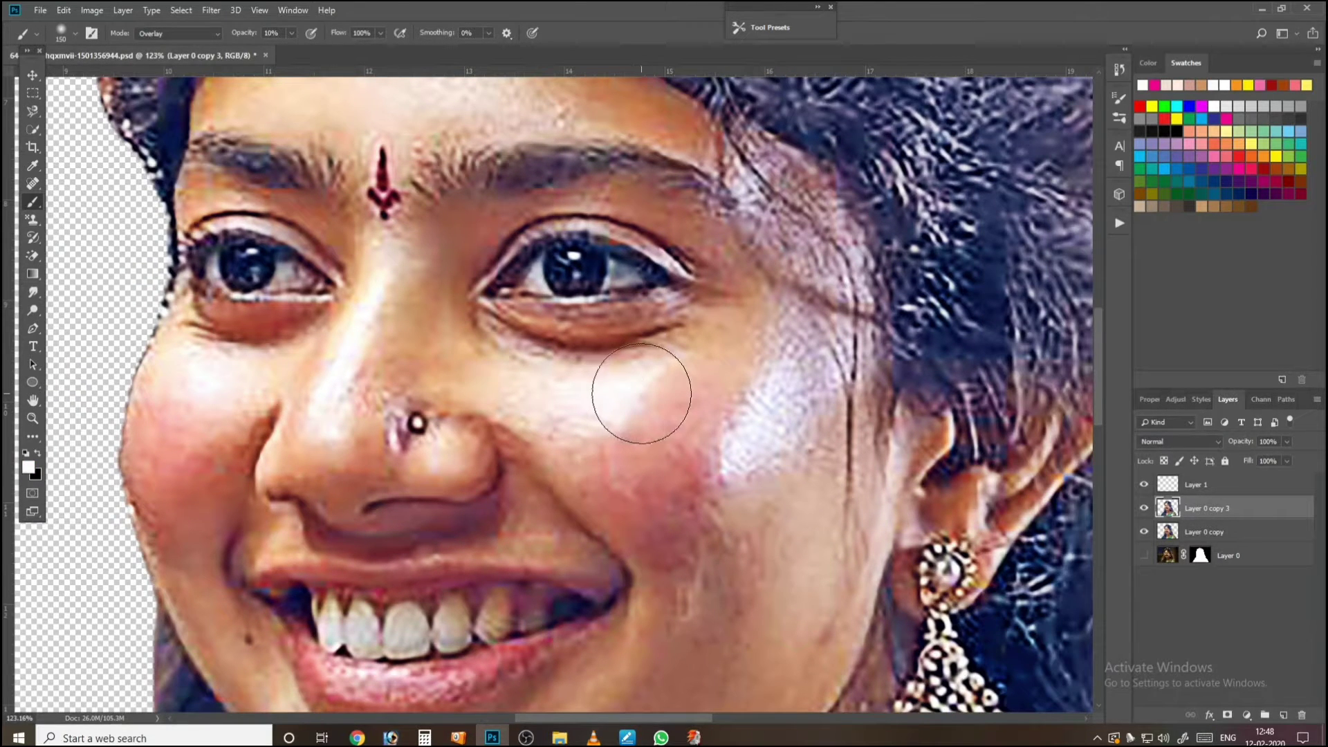
mouse_move(729, 349)
left_mouse_down()
mouse_move(676, 468)
mouse_move(622, 362)
left_mouse_up()
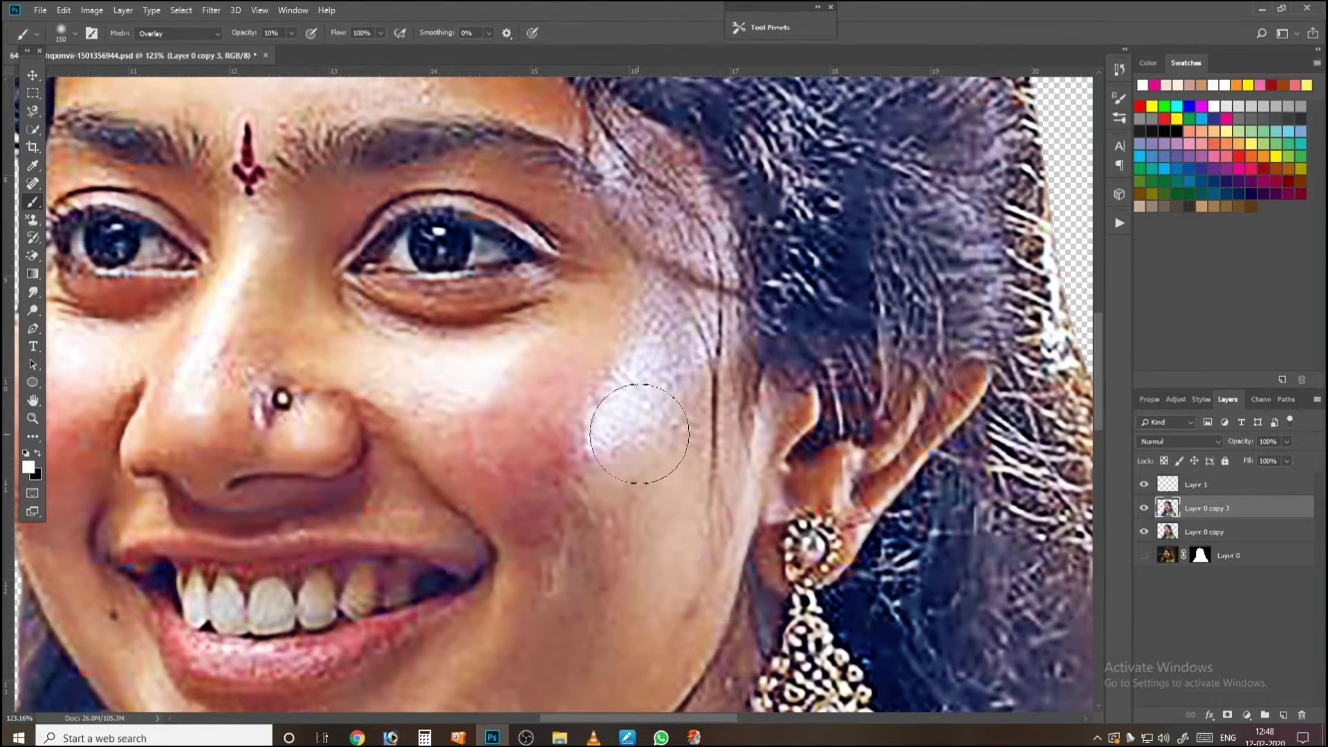
left_click_drag(650, 413, 590, 284)
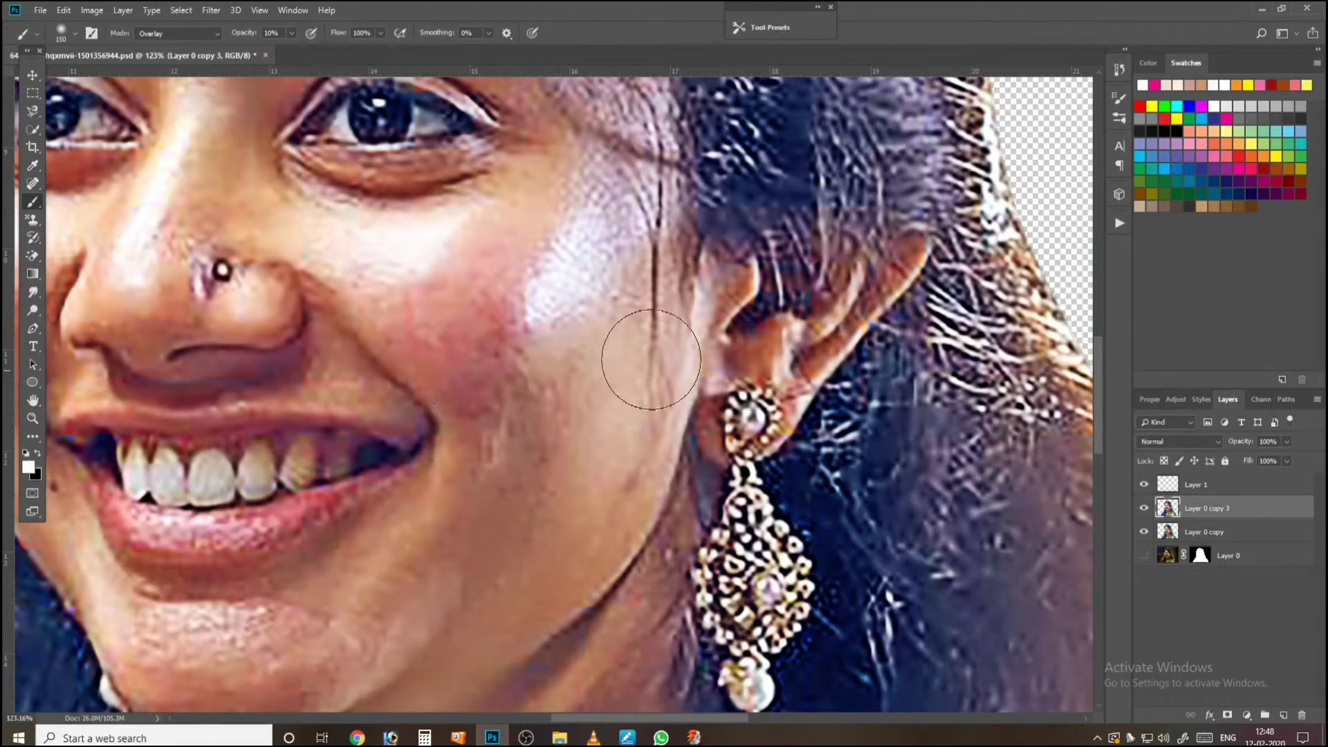
Step: Deepen the blush on both cheeks and tint the lower face with a lighter pink swatch in Overlay mode
left_click(1223, 145)
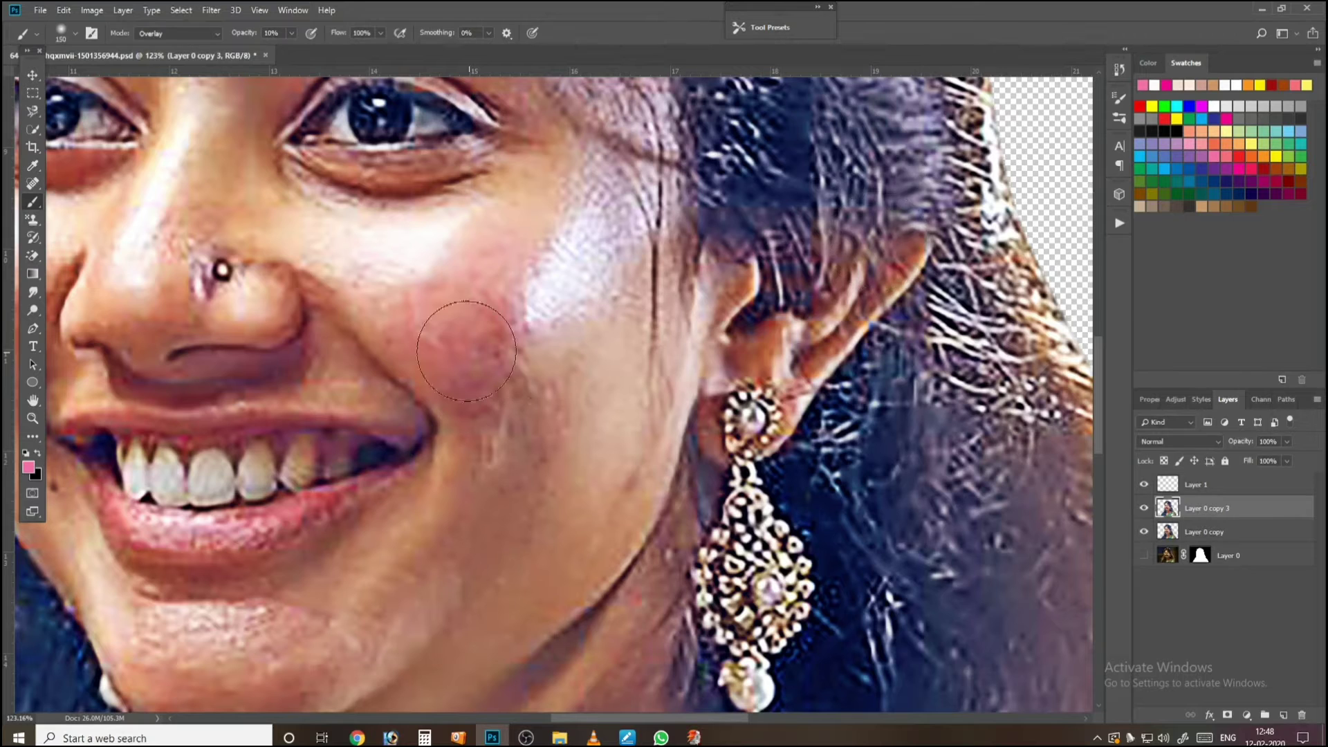
mouse_move(472, 332)
left_mouse_down()
mouse_move(451, 348)
mouse_move(385, 297)
mouse_move(443, 270)
left_mouse_up()
key("space")
left_click_drag(569, 557, 701, 320)
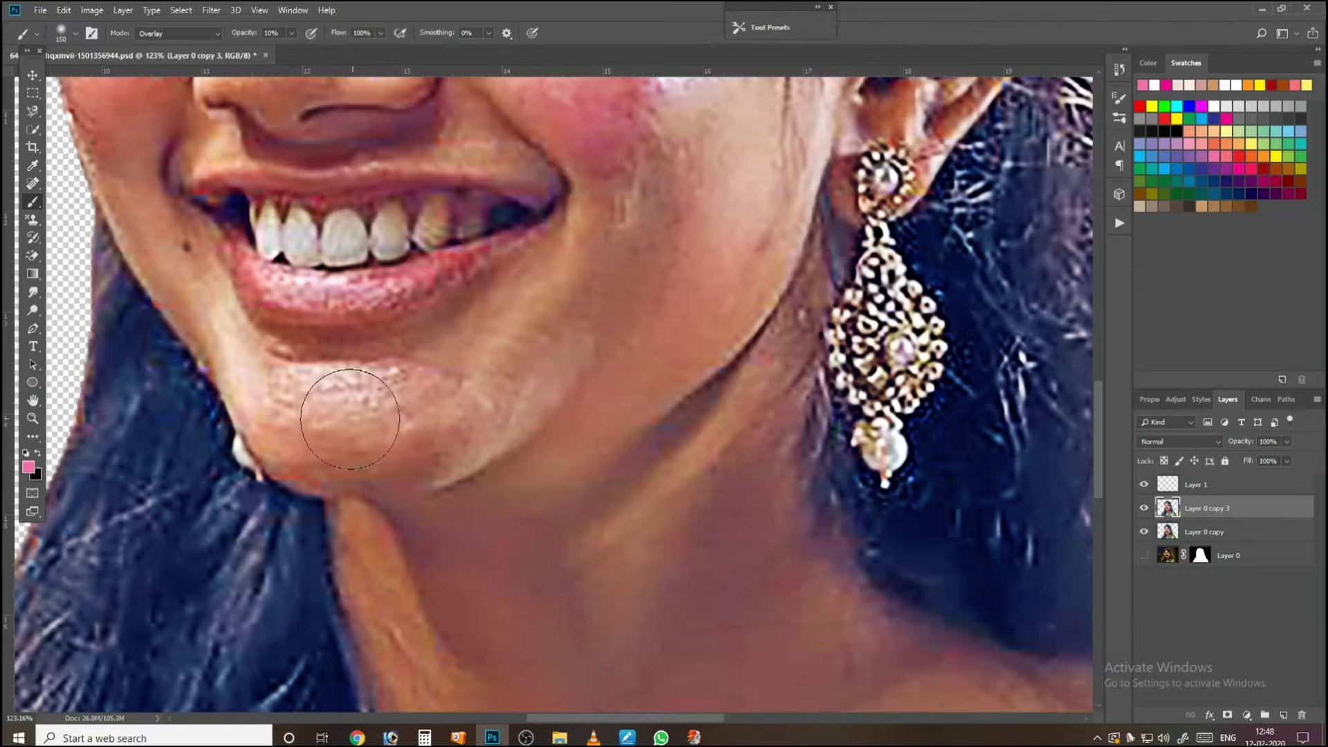
mouse_move(488, 309)
left_mouse_down()
mouse_move(526, 551)
mouse_move(685, 640)
mouse_move(655, 480)
left_mouse_up()
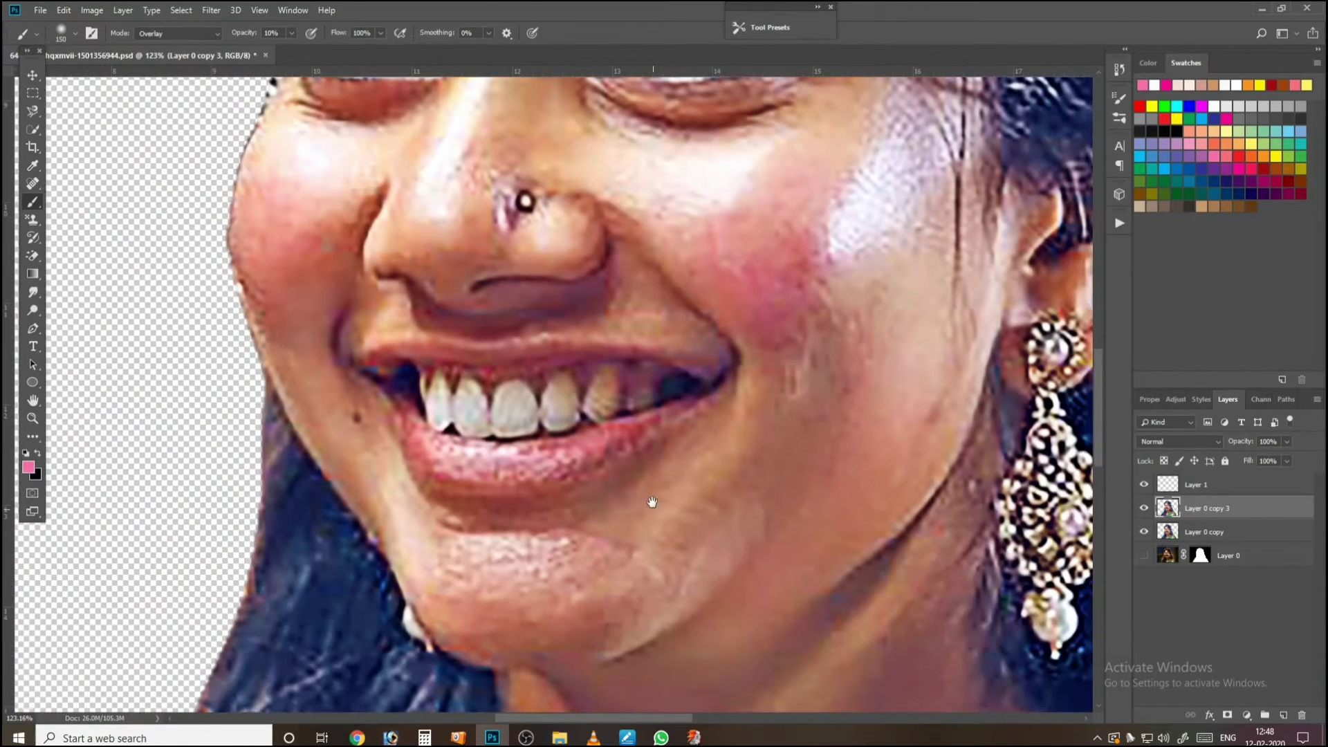
left_click_drag(641, 274, 656, 537)
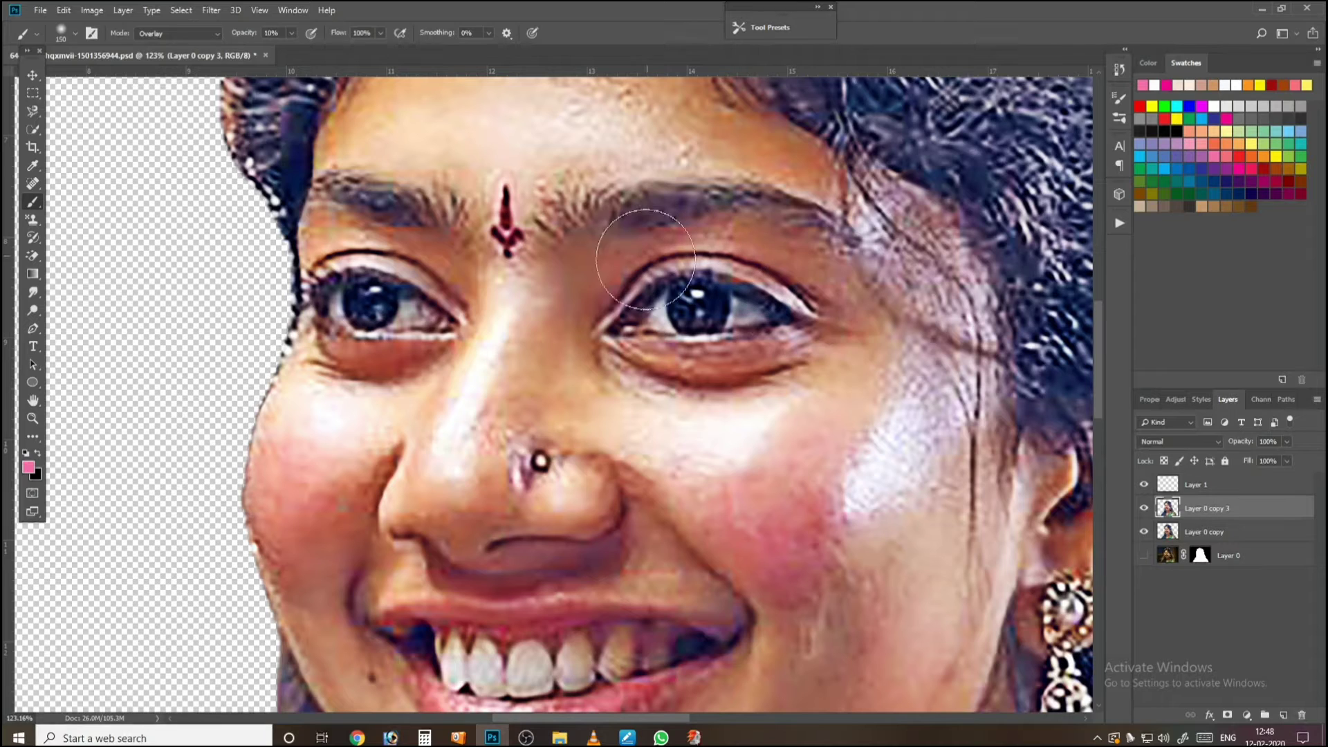
Step: Set up the Smudge tool on the empty top layer with a smaller textured tip, 40% strength and sampling of all layers
scroll(416, 247, "up", 1)
scroll(503, 74, "up", 2)
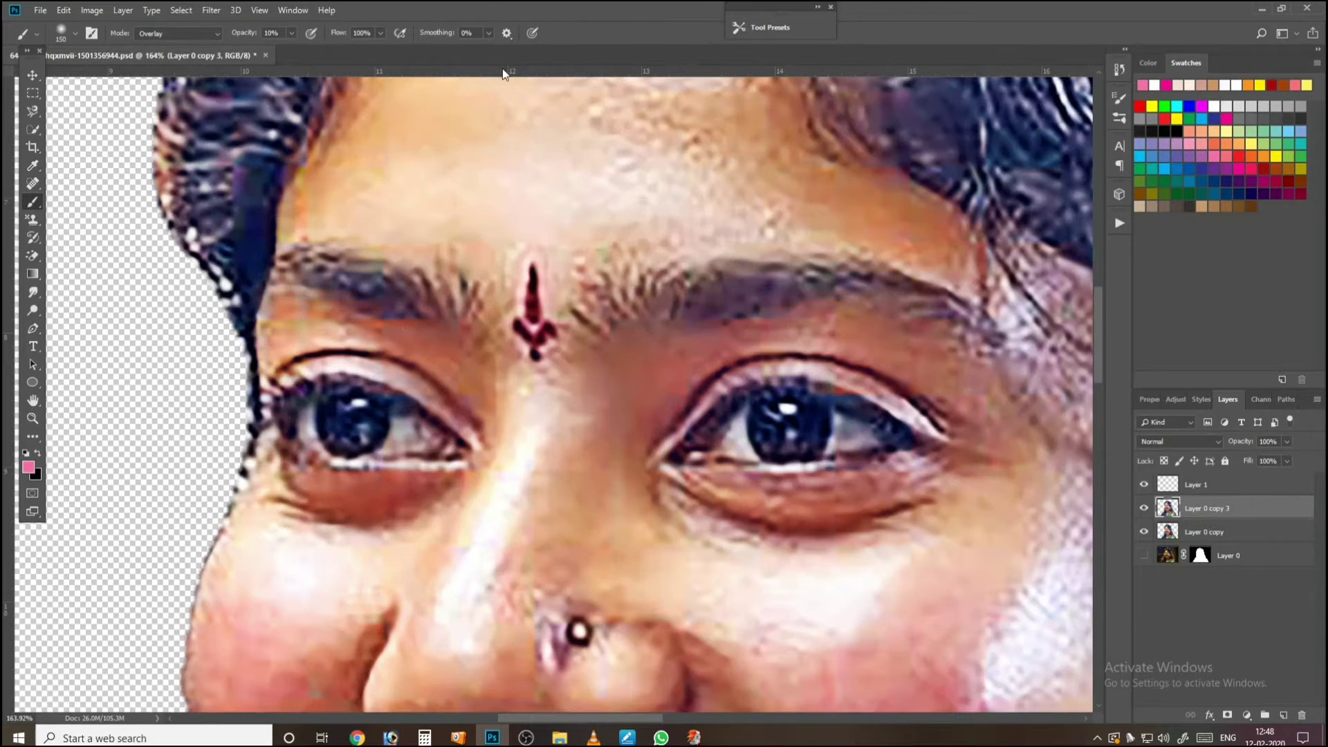
left_click(33, 292)
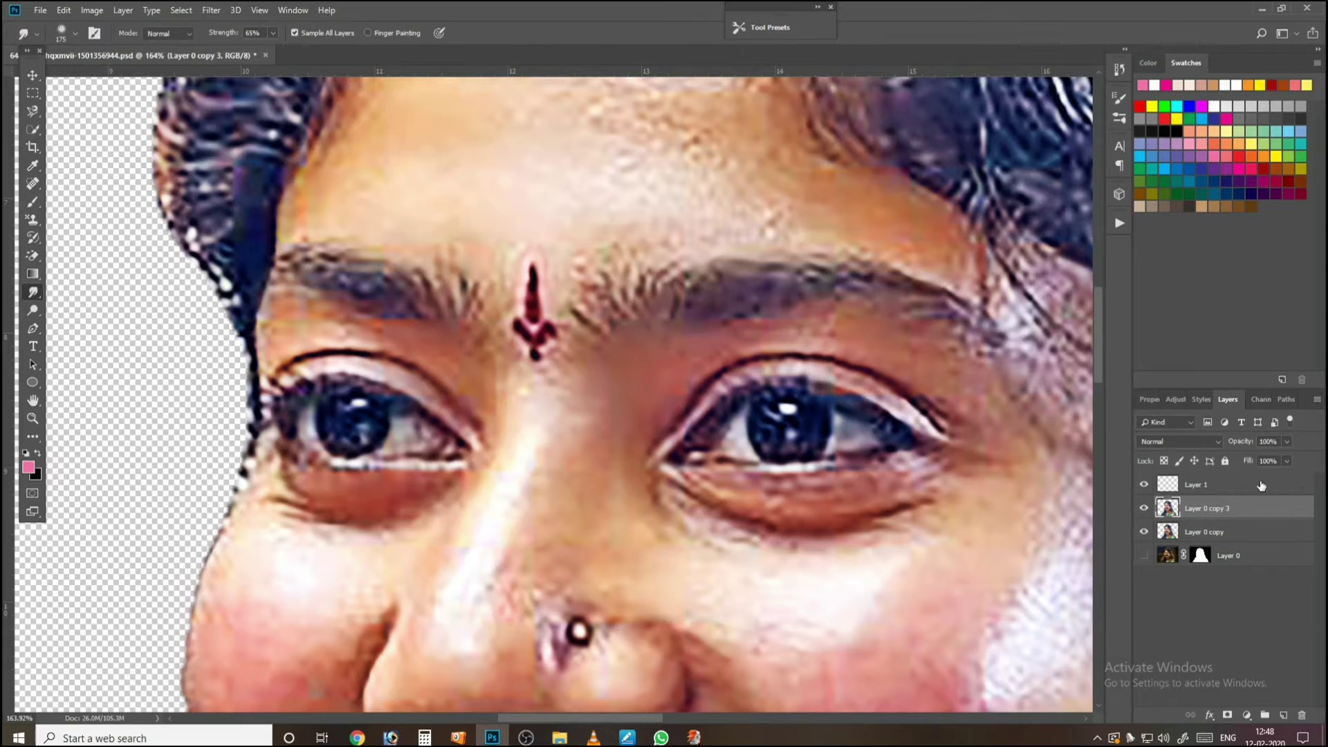
left_click(1196, 484)
scroll(599, 335, "down", 5)
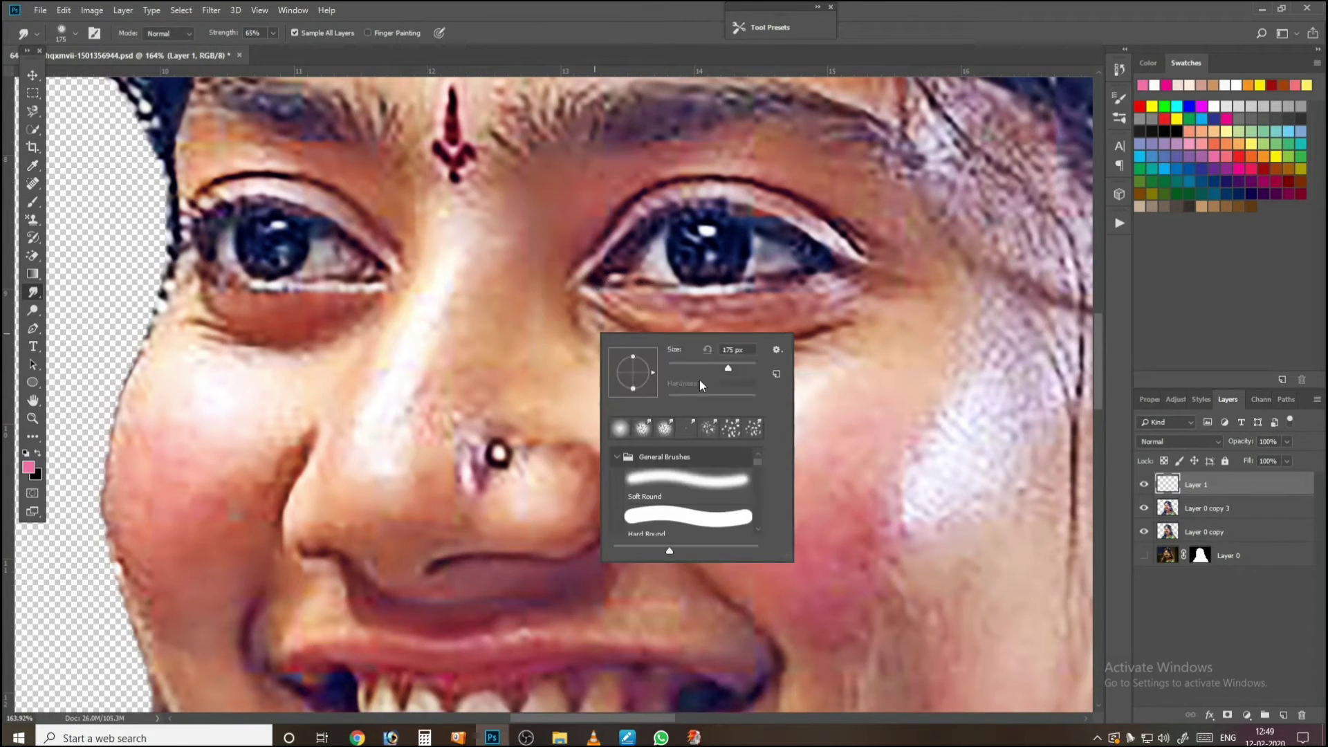
key("Return")
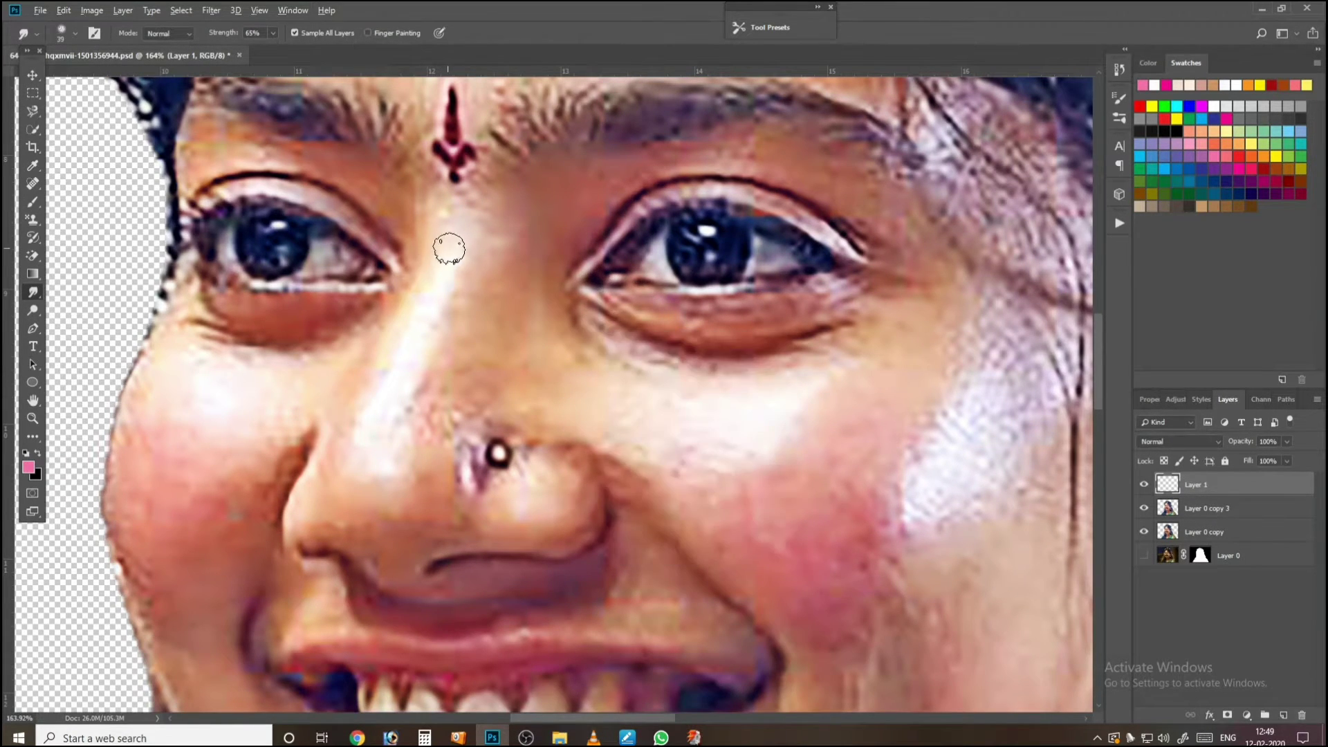
scroll(449, 248, "up", 2)
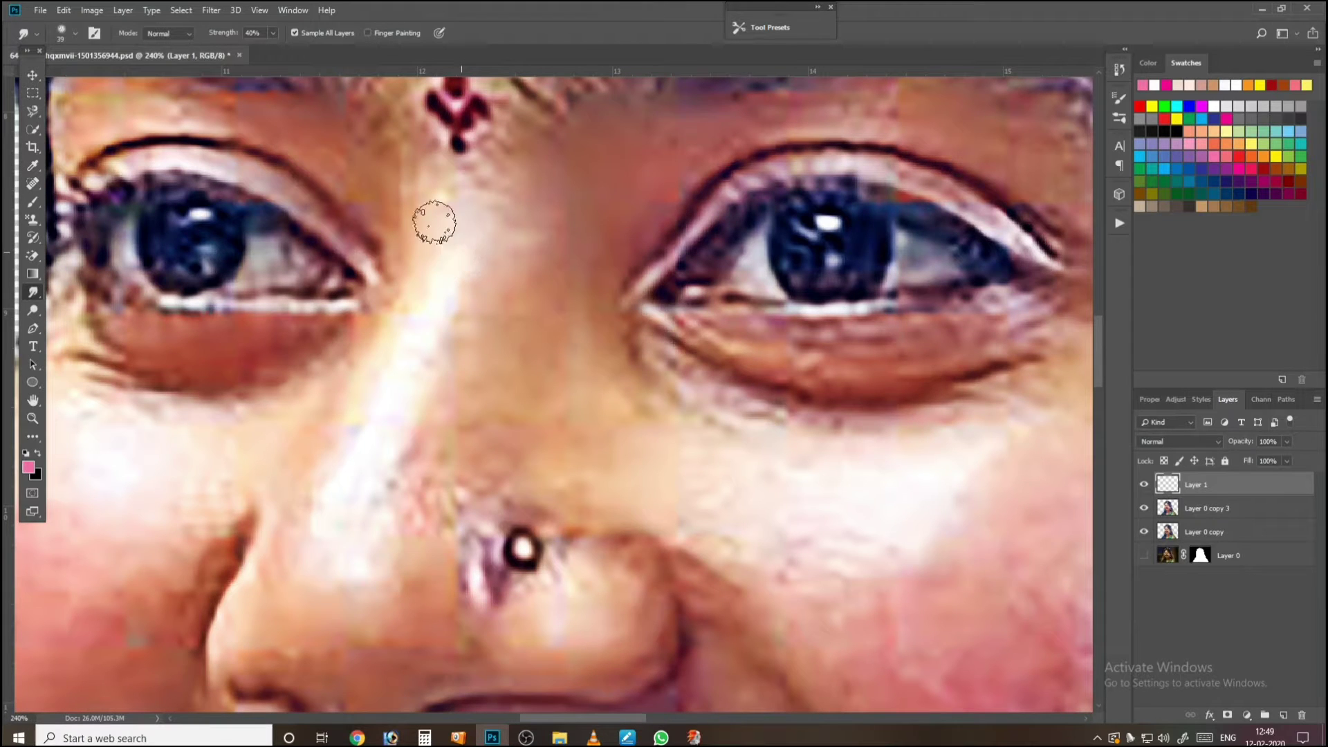
Step: Smudge the skin between the eyes and along the upper nose bridge smooth, enlarging the tip to about 70 px
scroll(420, 280, "up", 1)
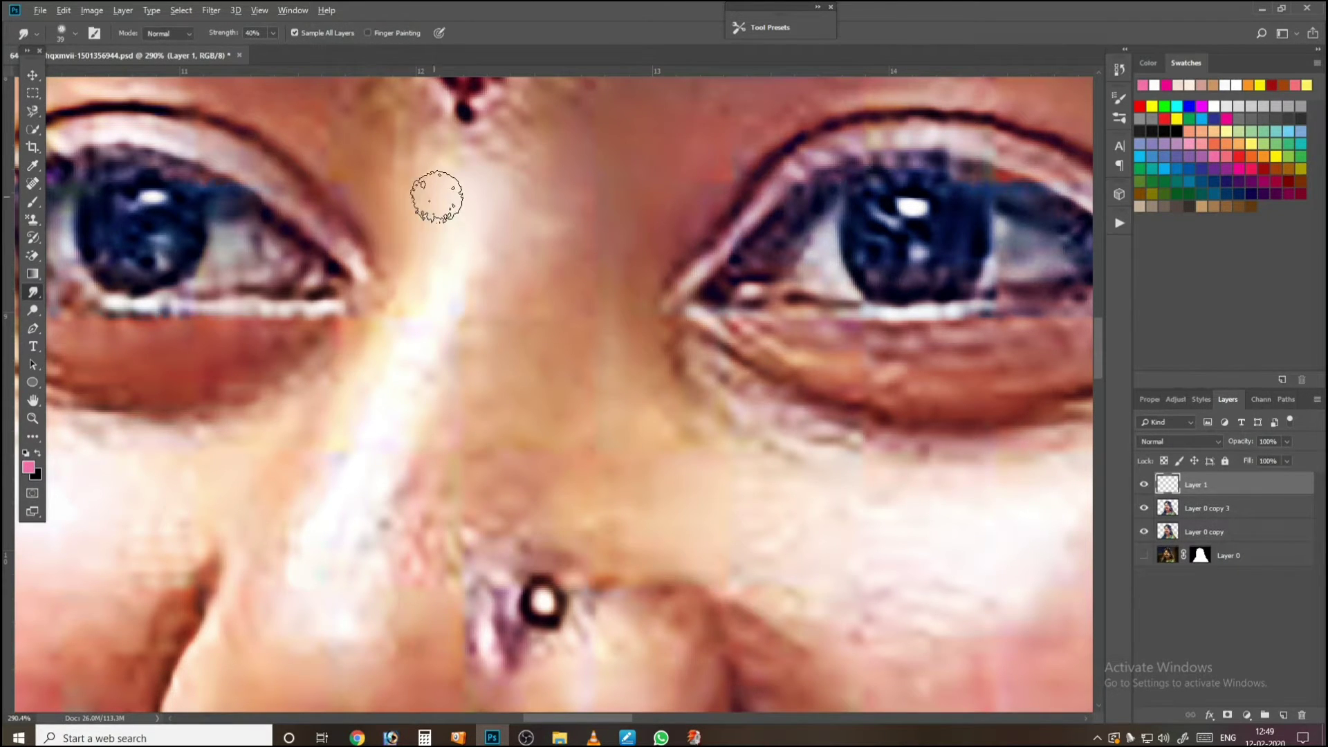
scroll(437, 197, "down", 5)
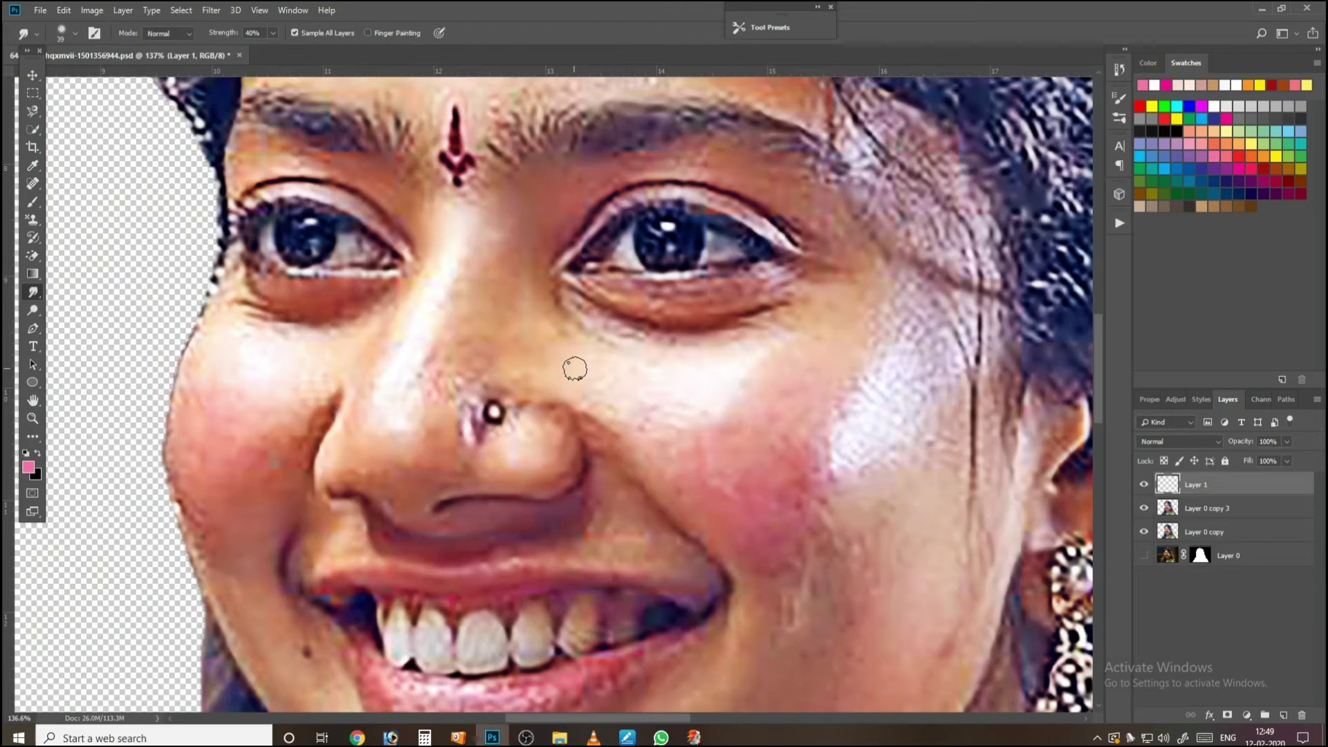
scroll(638, 278, "up", 3)
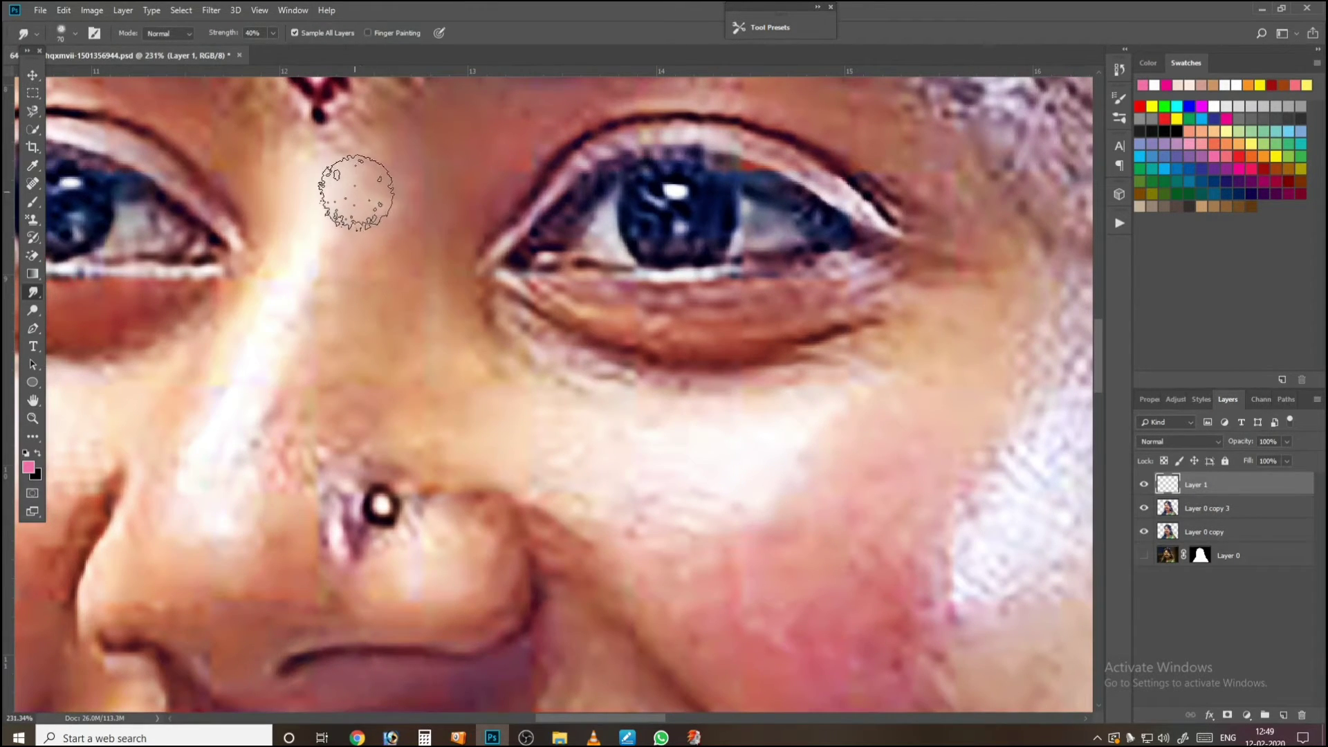
key("bracketright")
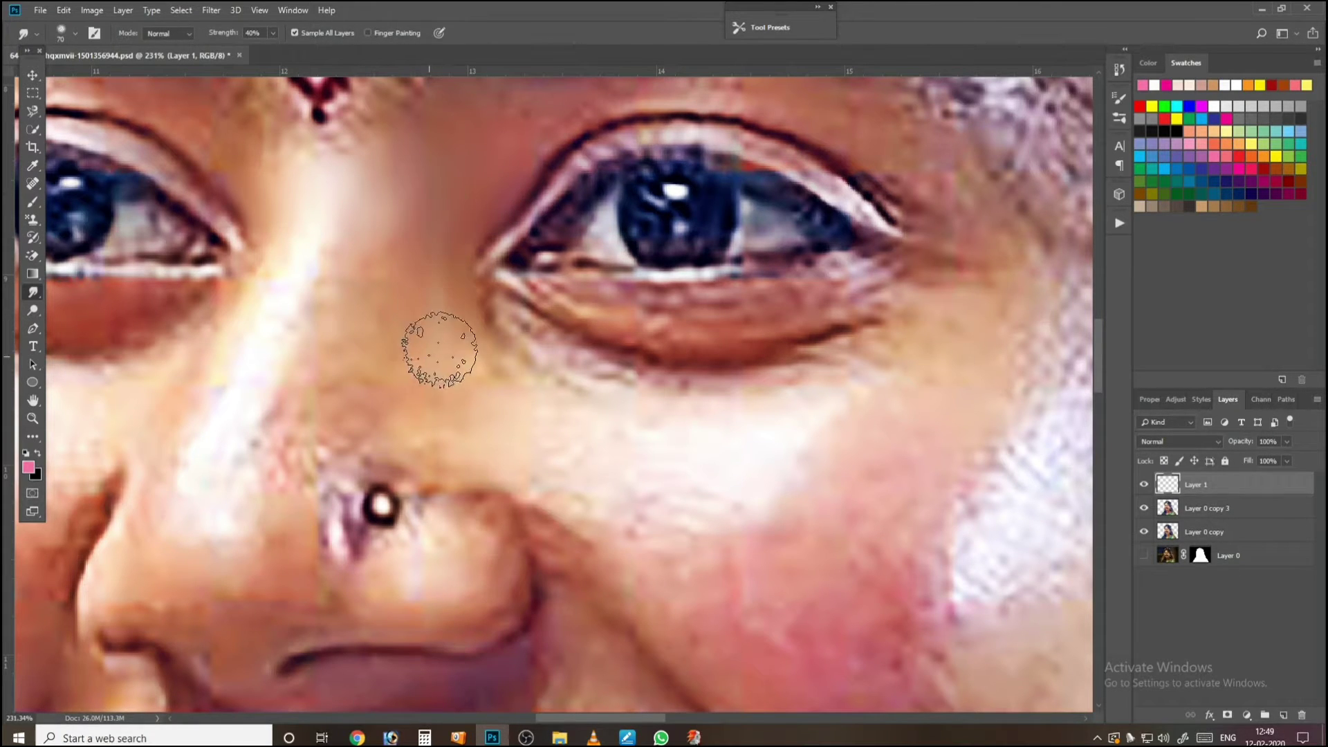
left_click_drag(370, 281, 509, 269)
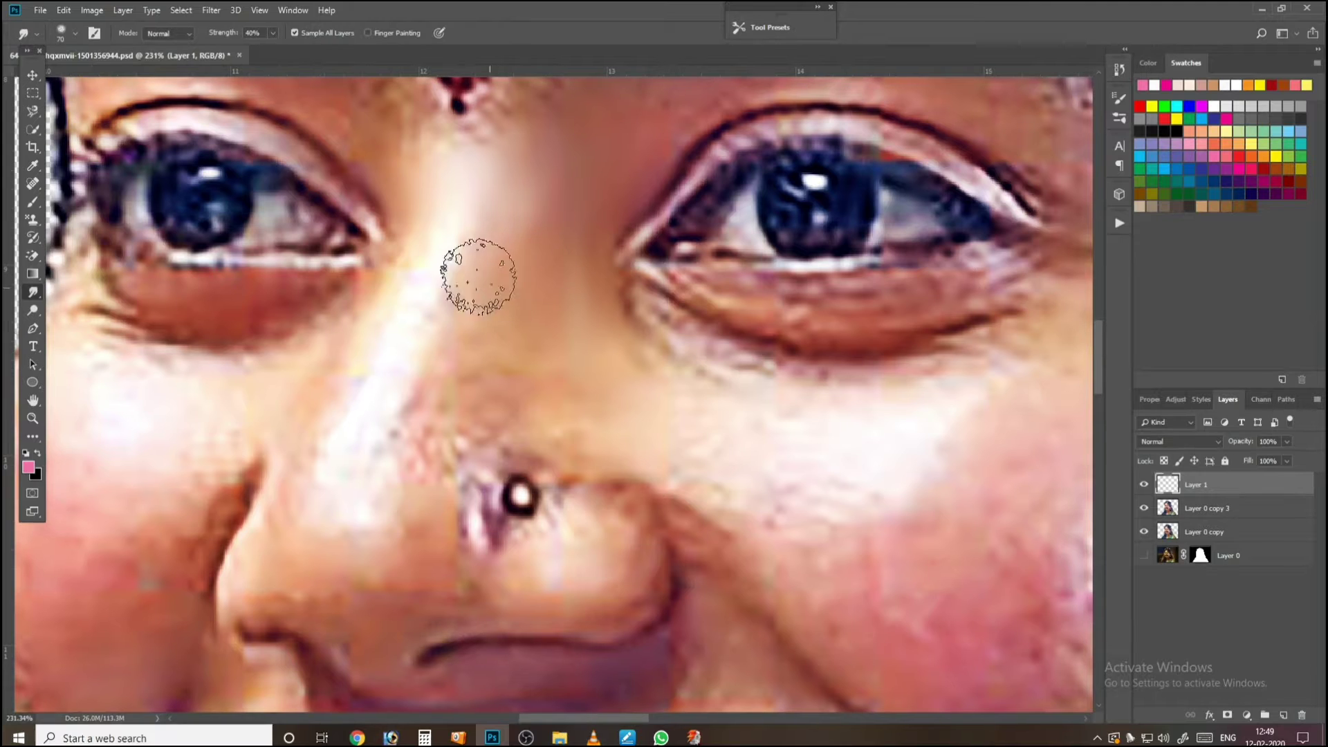
Step: Smudge the highlight along the lower nose bridge and blend the skin around the nose tip
left_click_drag(415, 294, 510, 163)
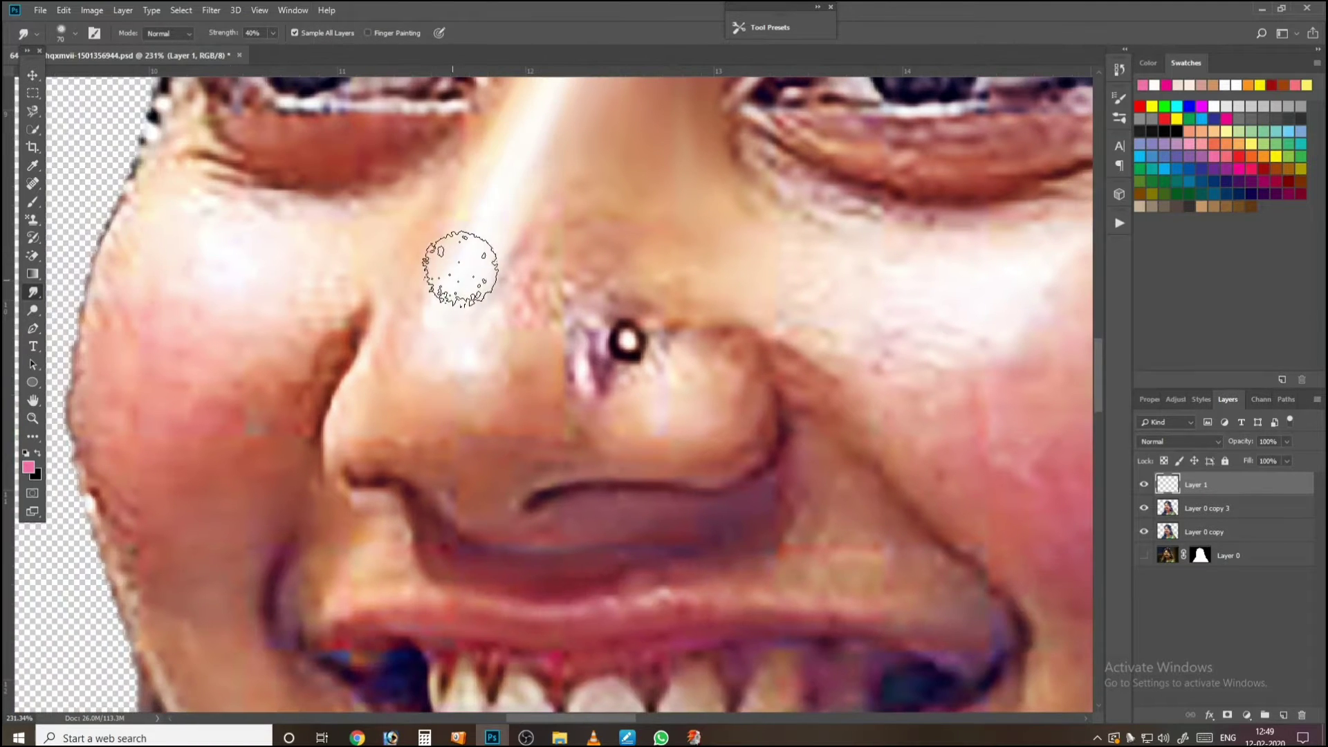
mouse_move(578, 259)
left_mouse_down()
mouse_move(502, 355)
mouse_move(502, 314)
mouse_move(487, 362)
mouse_move(524, 229)
left_mouse_up()
left_click_drag(459, 388, 539, 281)
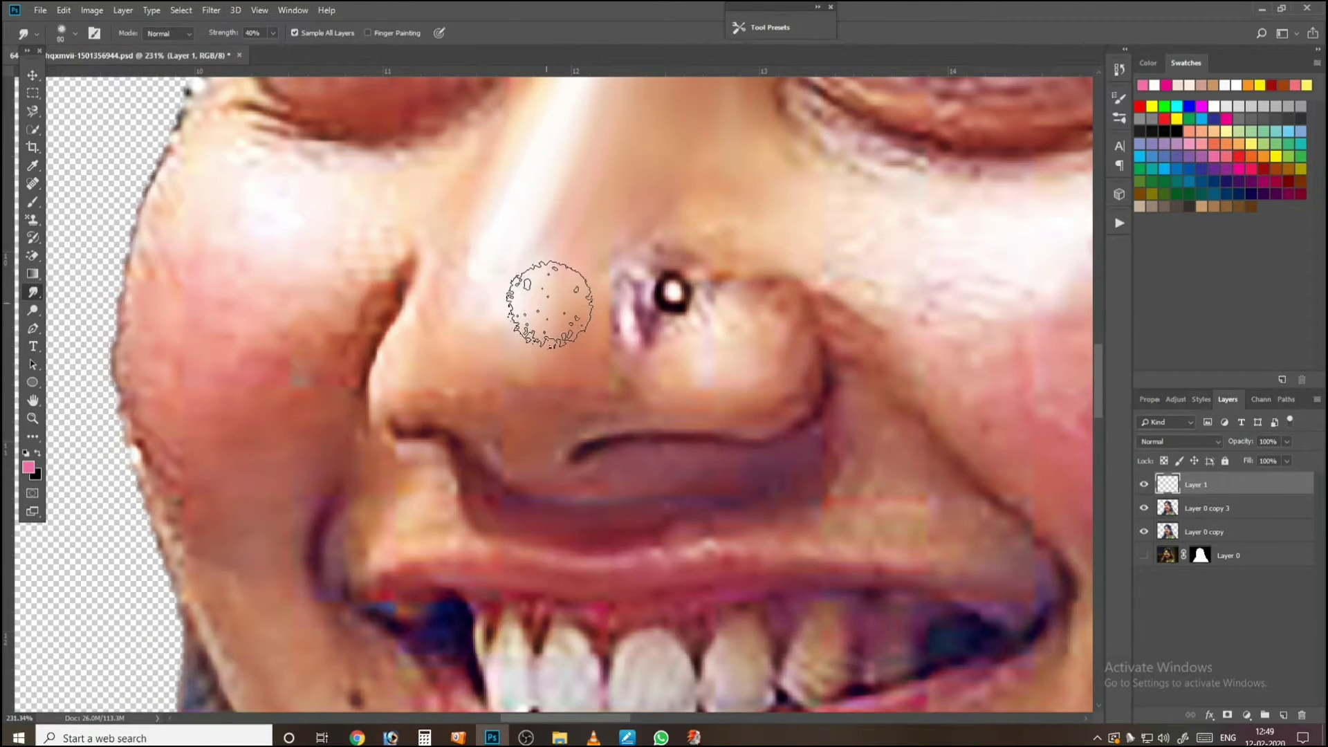
key("bracketleft")
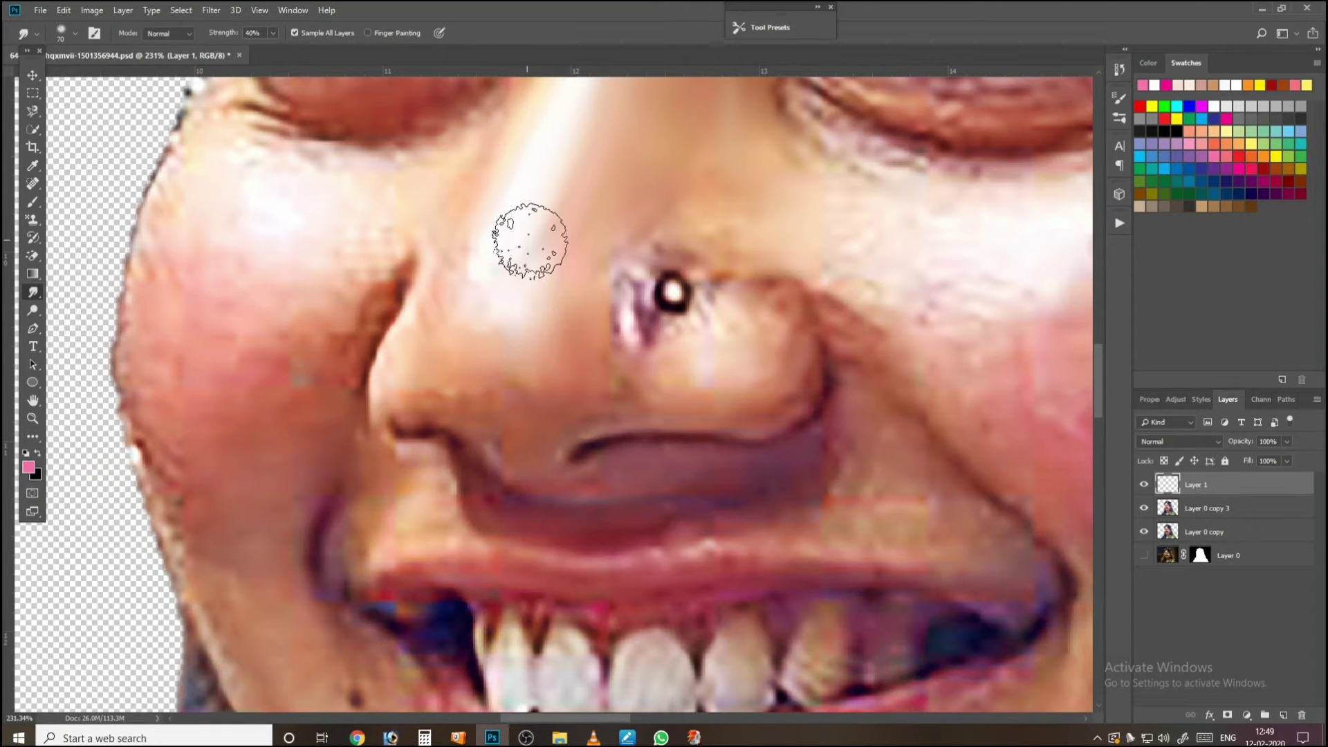
left_click_drag(559, 361, 622, 310)
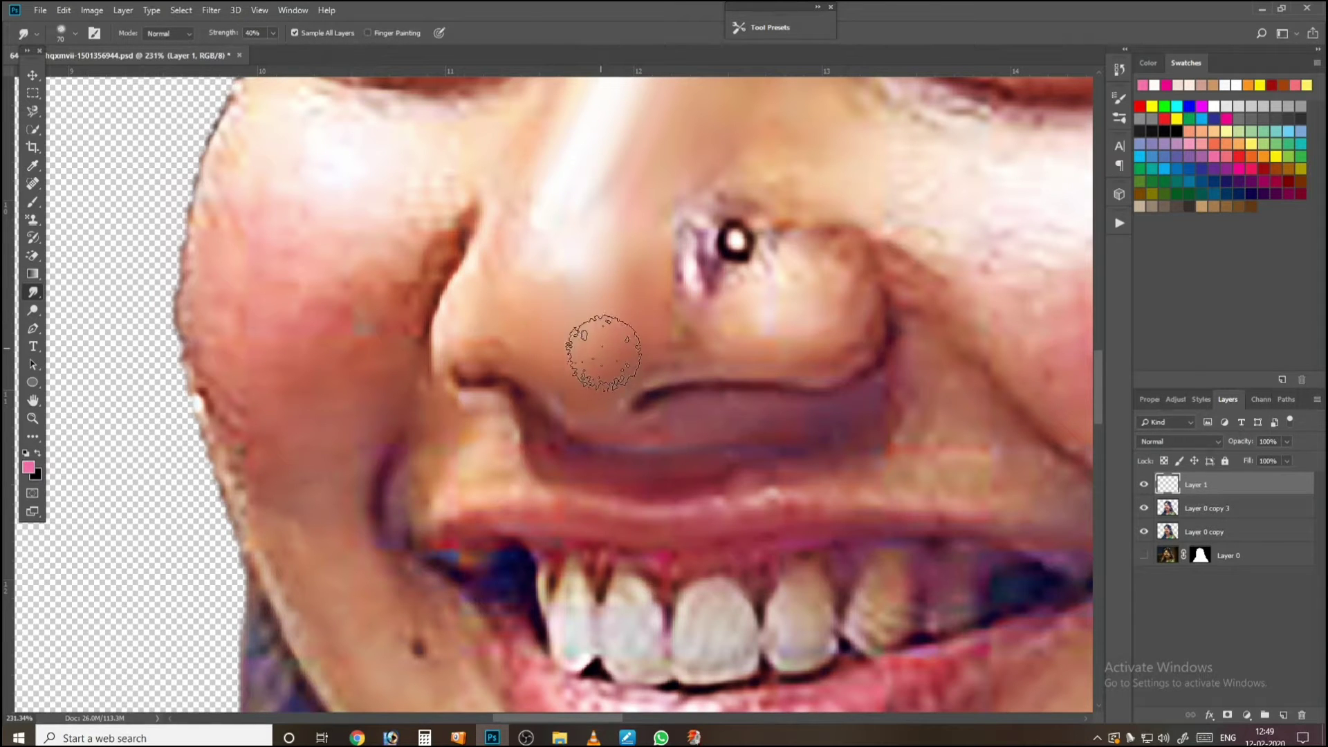
scroll(632, 349, "up", 2)
scroll(631, 349, "left", 2)
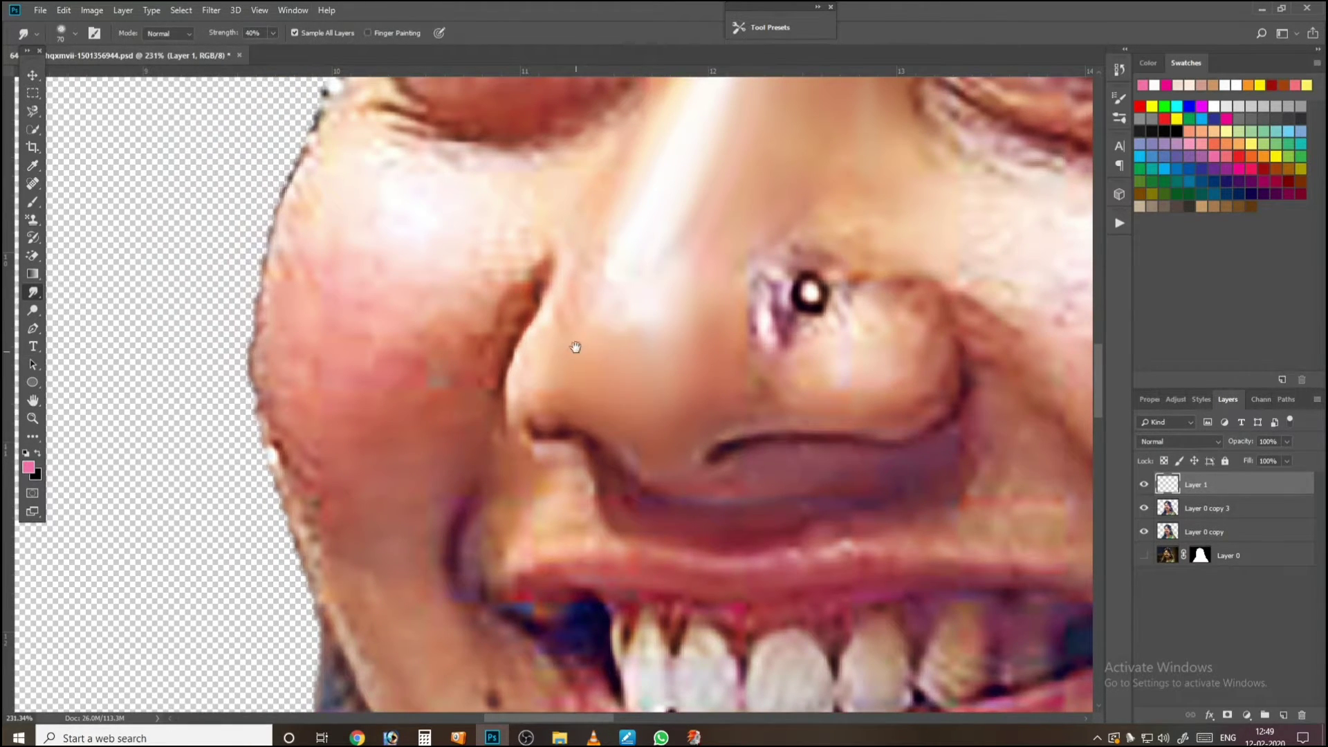
Step: Smudge the nostril edge and the crease between the nose and the left-hand cheek smooth, starting with a tip of about 30 px
left_click_drag(575, 346, 646, 392)
key("bracketleft")
key("bracketleft")
key("bracketleft")
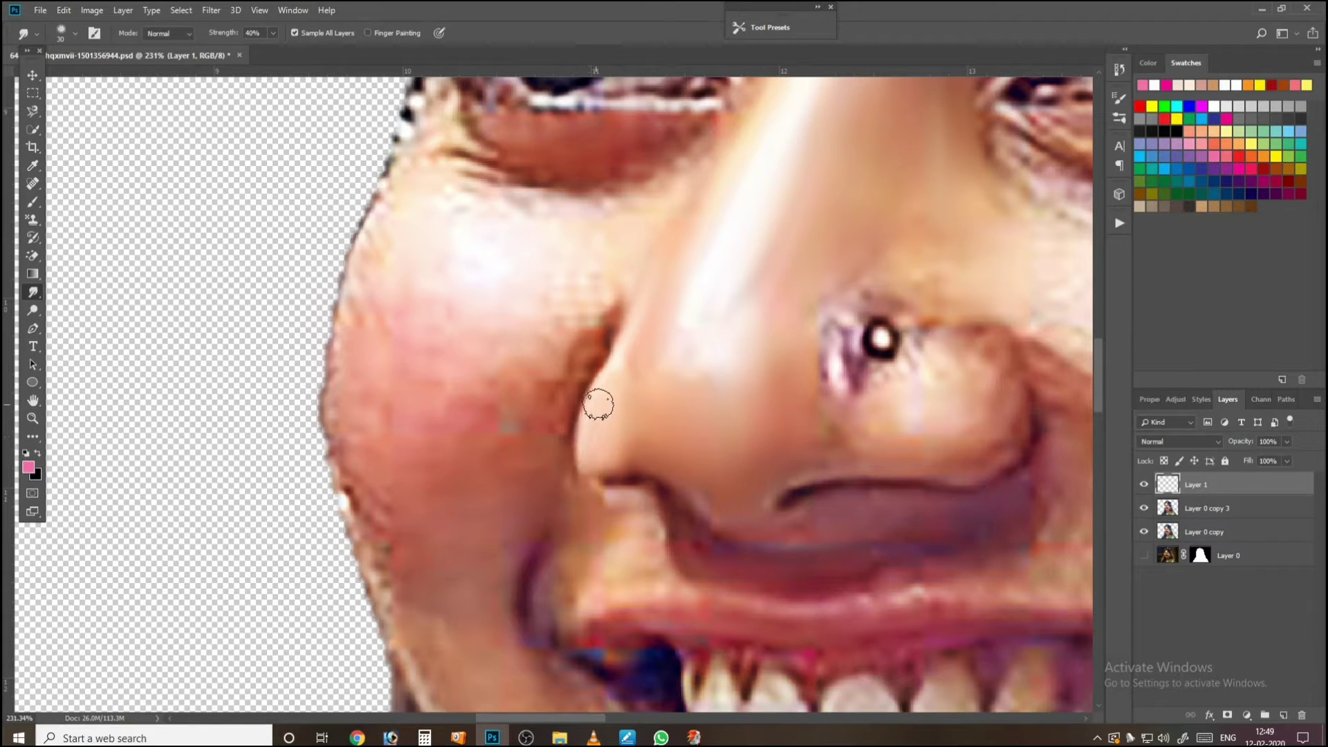
mouse_move(585, 388)
left_mouse_down()
mouse_move(619, 408)
mouse_move(626, 385)
left_mouse_up()
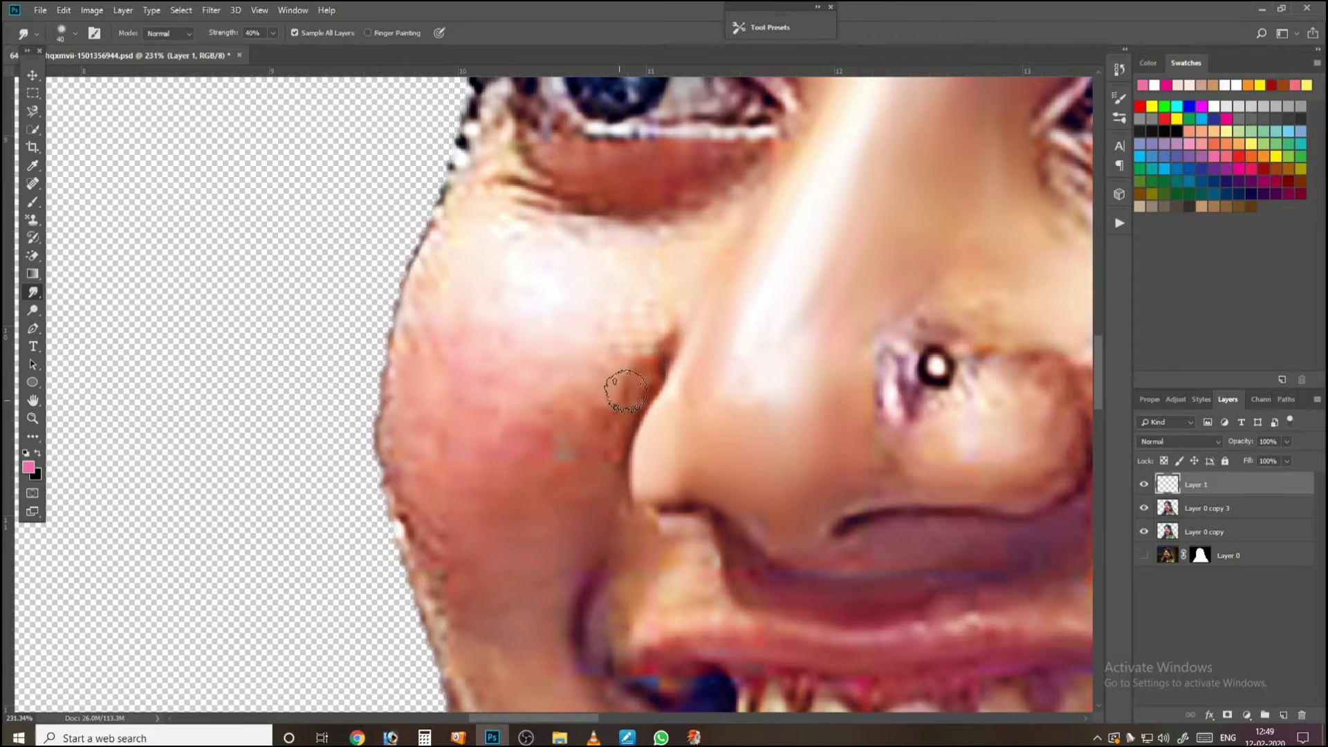
key("bracketright")
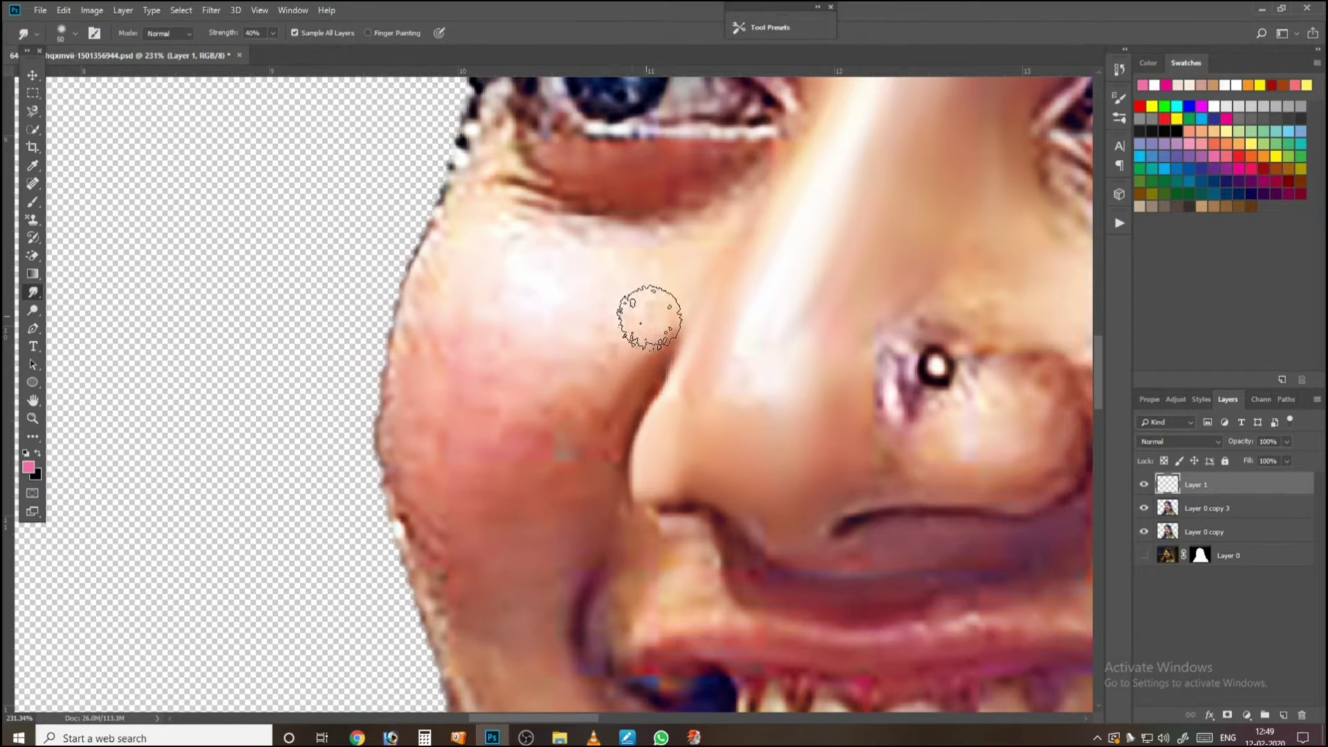
key("bracketright")
key("bracketright")
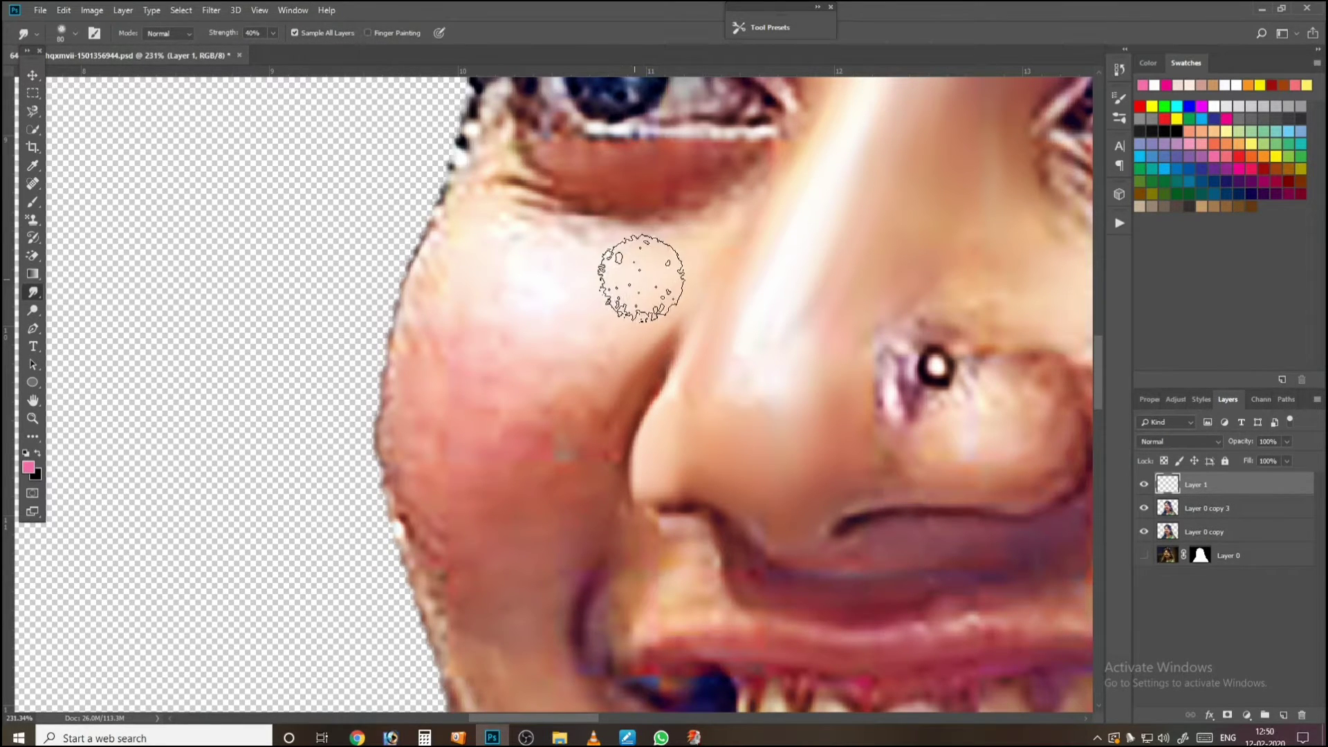
key("bracketleft")
key("bracketleft")
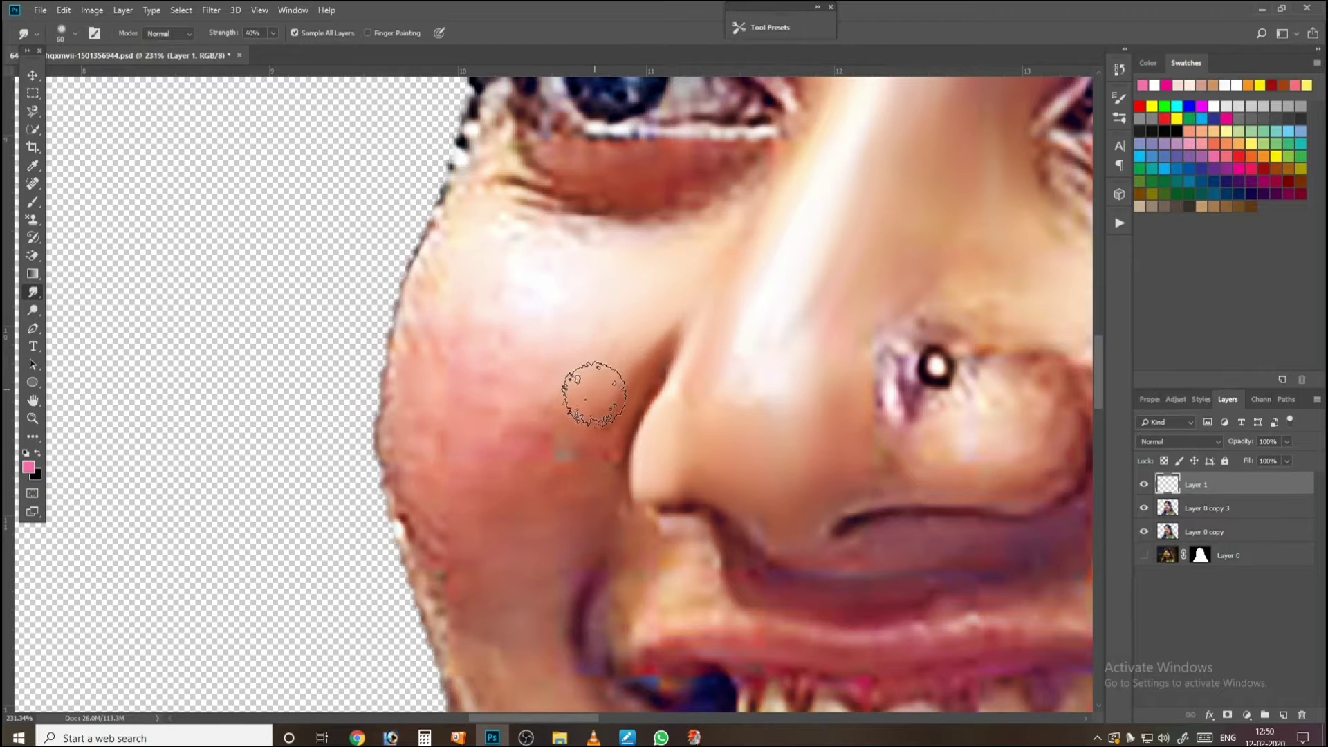
Step: Smudge the left-hand cheek below the eye, blending the highlight and blush out to the face's outer edge
mouse_move(594, 394)
left_mouse_down()
mouse_move(580, 467)
mouse_move(584, 448)
mouse_move(577, 434)
mouse_move(563, 451)
mouse_move(552, 400)
mouse_move(645, 398)
mouse_move(610, 357)
mouse_move(672, 400)
left_mouse_up()
key("bracketright")
left_click_drag(615, 318, 630, 294)
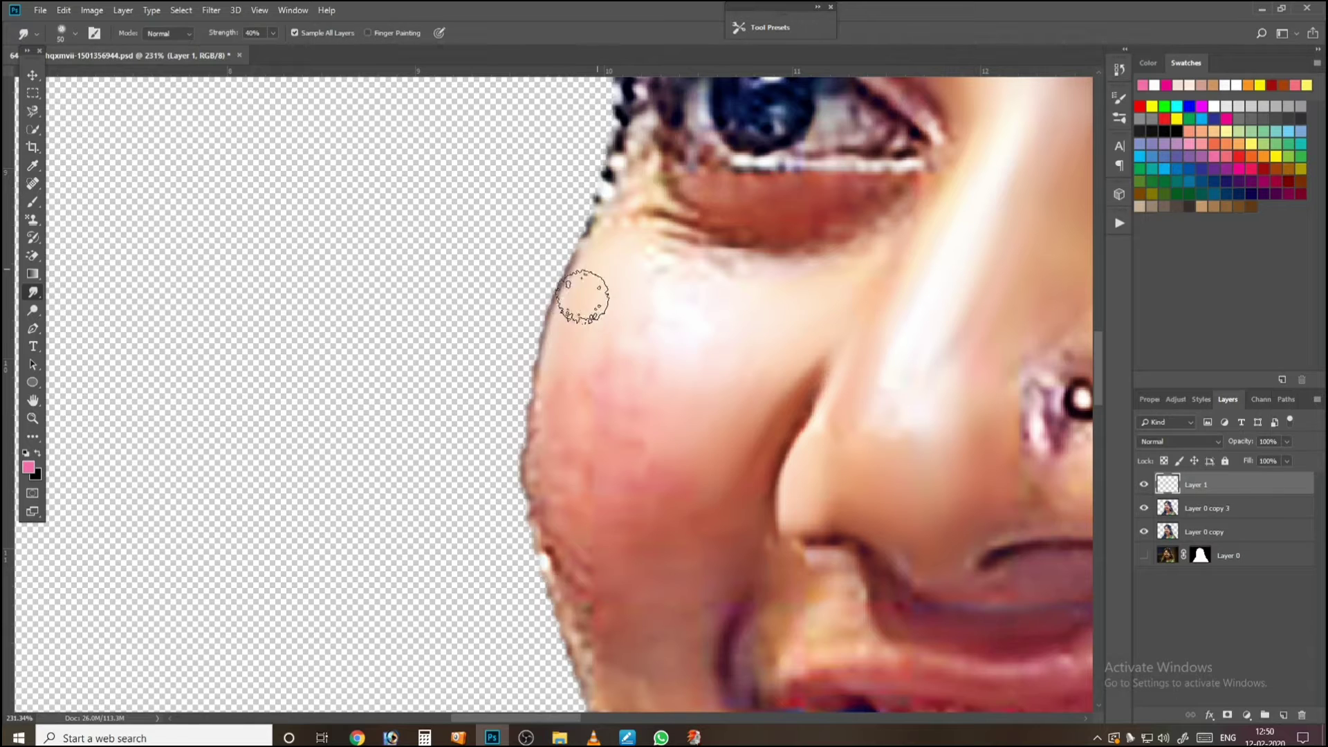
mouse_move(555, 429)
left_mouse_down()
mouse_move(568, 354)
mouse_move(652, 284)
mouse_move(654, 256)
left_mouse_up()
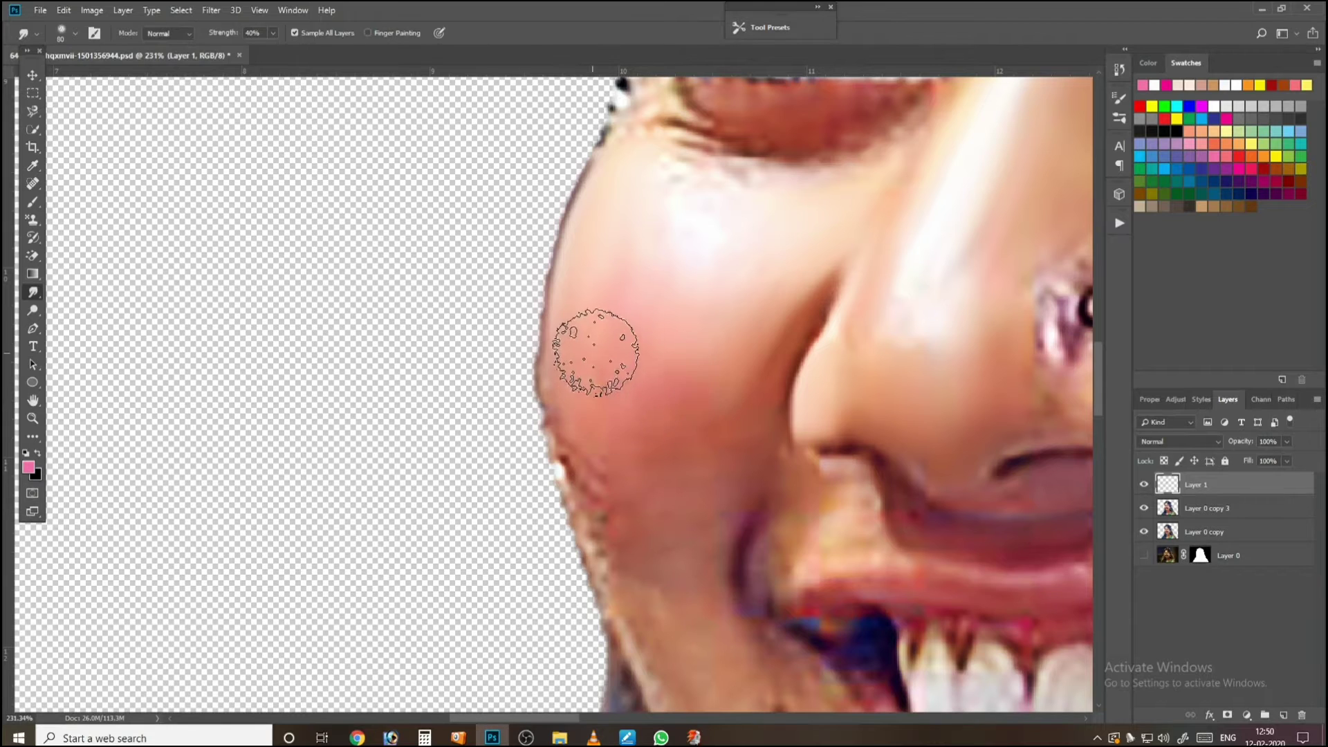
left_click_drag(577, 343, 527, 222)
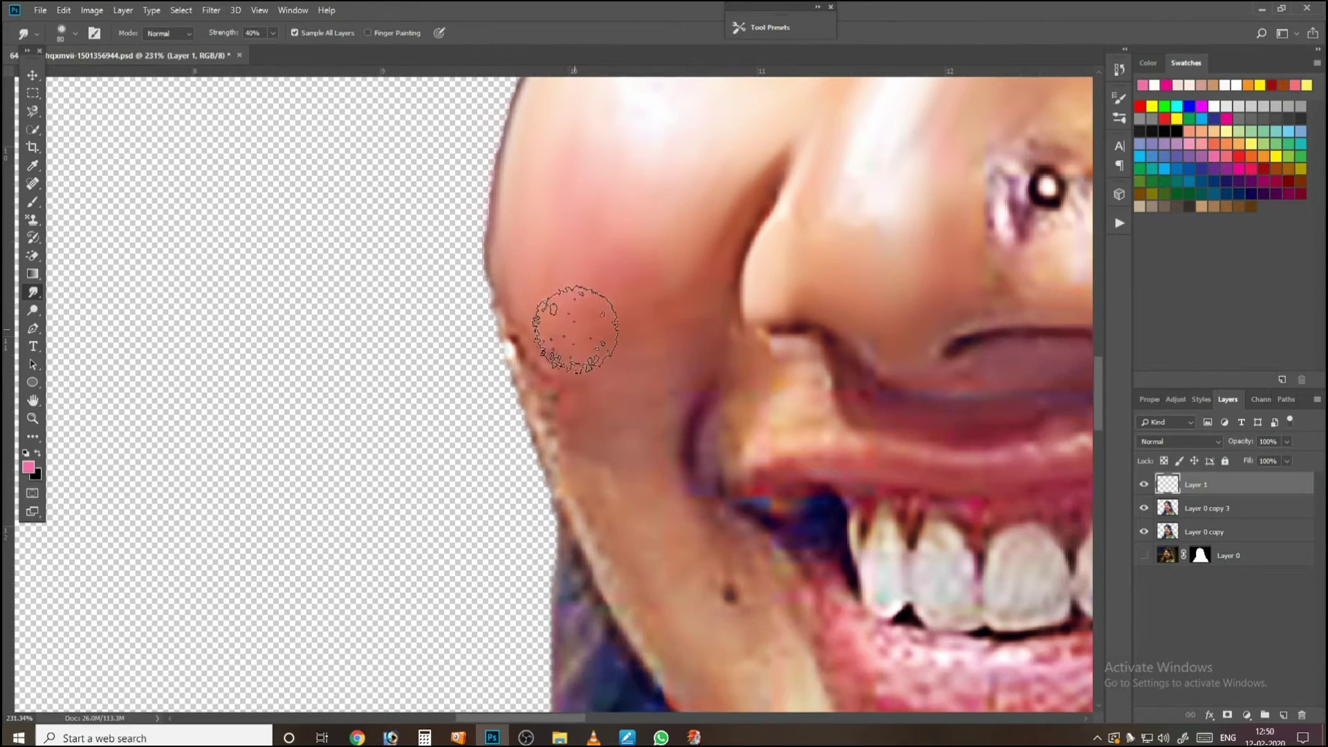
Step: Smudge the lower left-hand cheek and its outer contour smooth from the blush down past the mouth corner
mouse_move(548, 293)
left_mouse_down()
mouse_move(537, 350)
mouse_move(523, 301)
mouse_move(522, 314)
mouse_move(546, 348)
left_mouse_up()
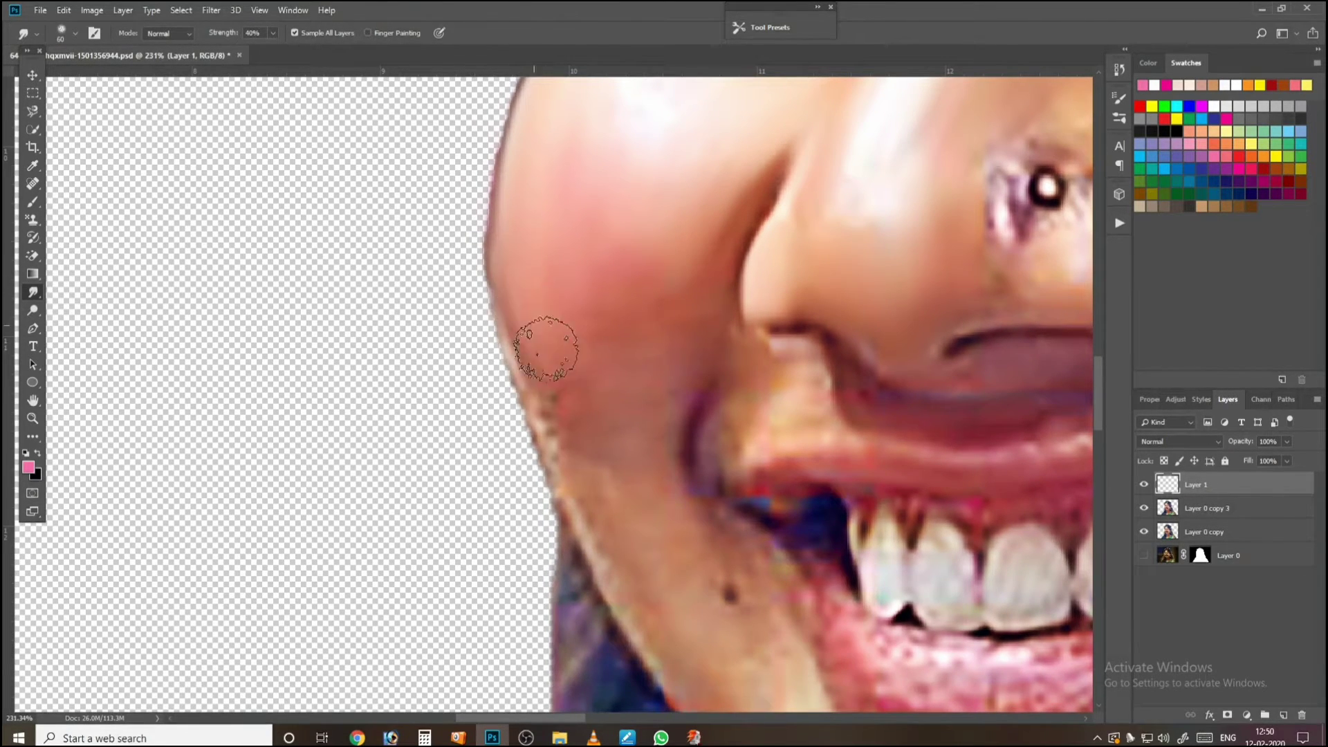
mouse_move(577, 405)
left_mouse_down()
mouse_move(578, 421)
mouse_move(543, 356)
mouse_move(599, 478)
mouse_move(525, 350)
mouse_move(505, 354)
left_mouse_up()
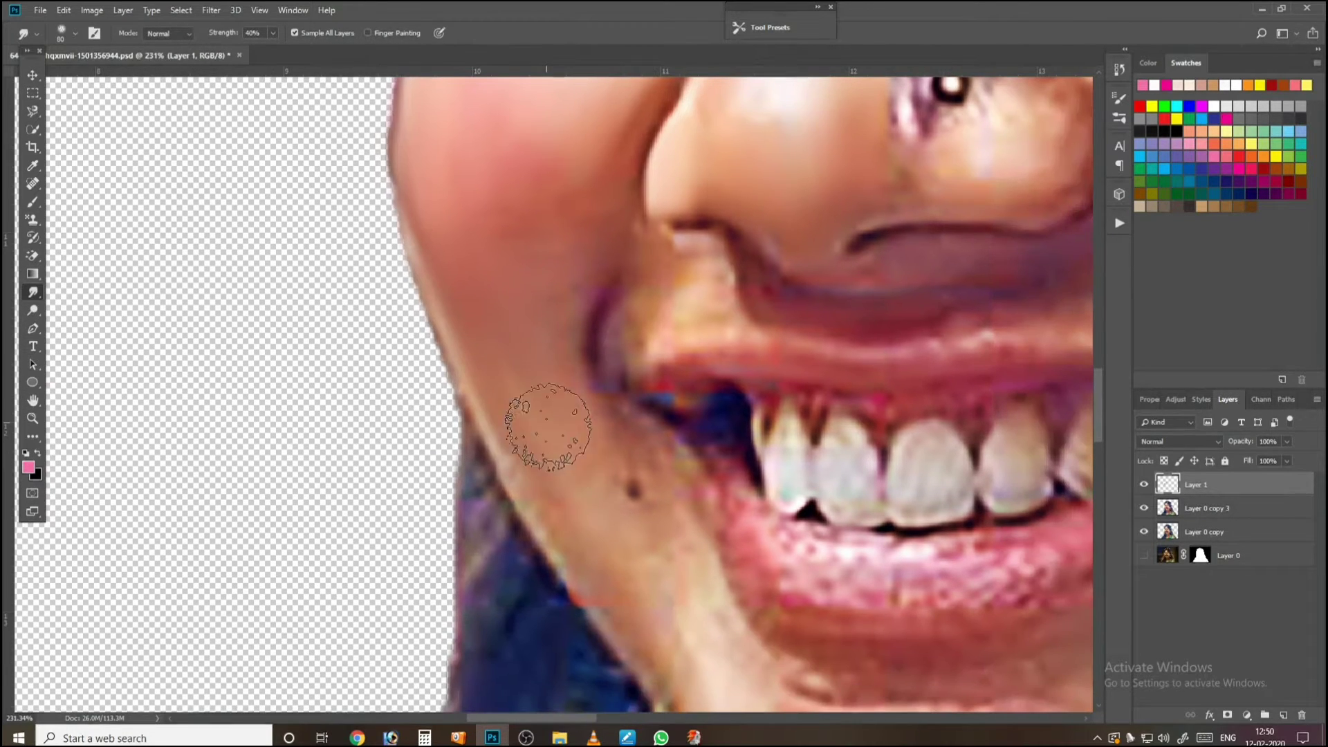
mouse_move(548, 427)
left_mouse_down()
mouse_move(488, 354)
mouse_move(544, 475)
mouse_move(500, 375)
mouse_move(560, 435)
left_mouse_up()
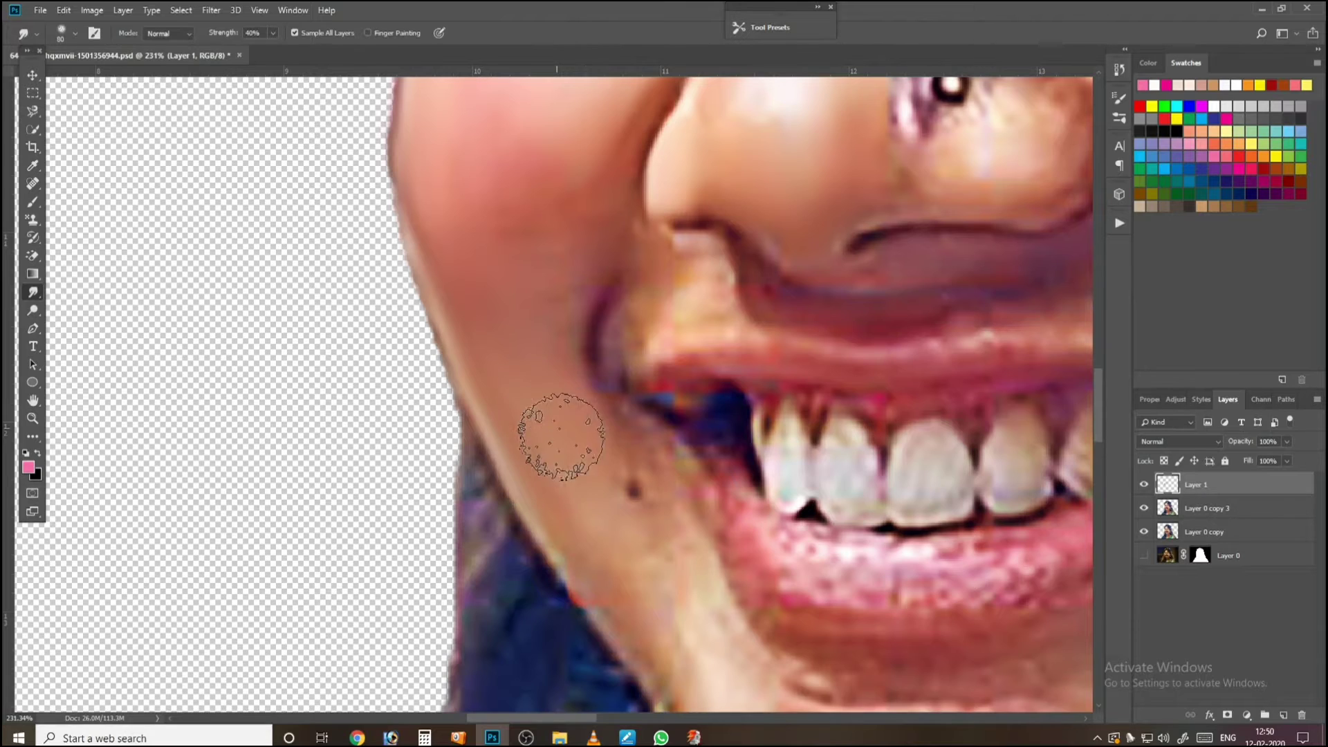
left_click_drag(584, 488, 511, 354)
left_click_drag(520, 428, 547, 441)
Step: Smooth the skin between the left-hand mouth corner and jawline, reducing the Smudge tip to about 15 px around the mole
key("bracketleft")
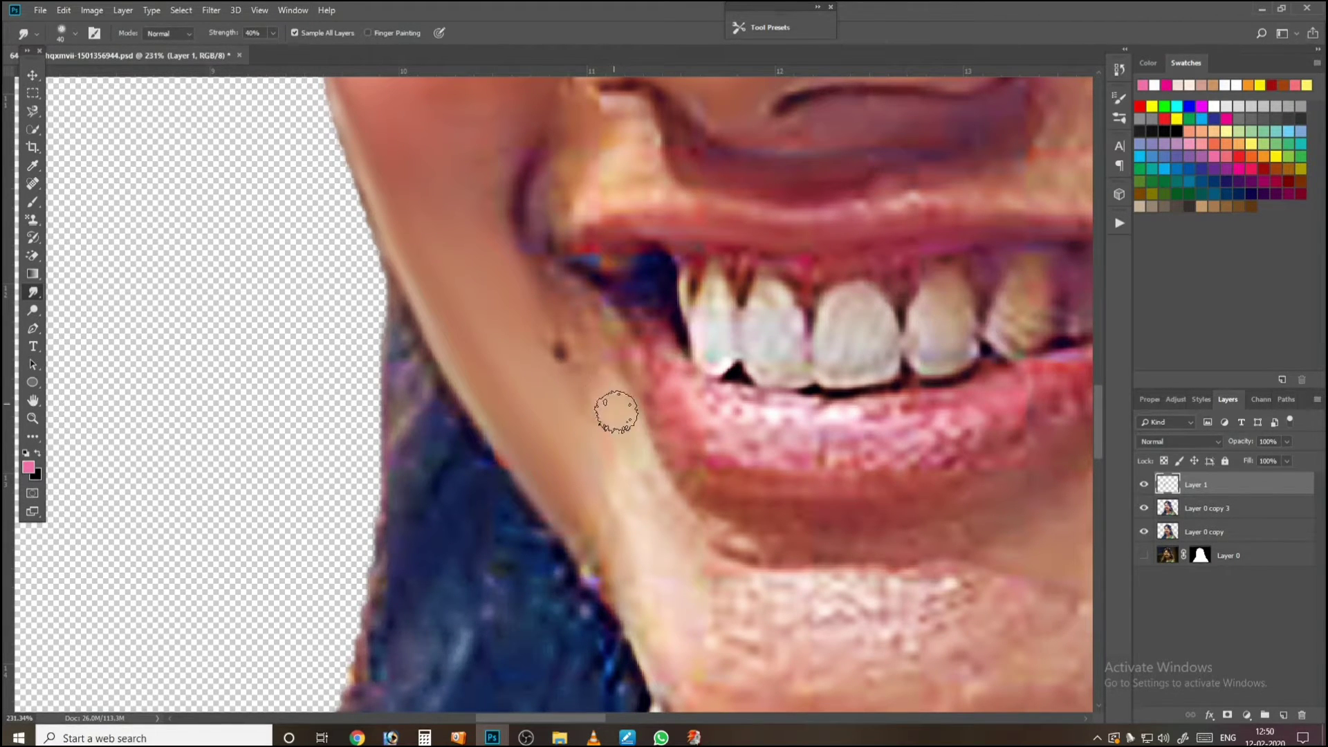
left_click_drag(639, 447, 585, 360)
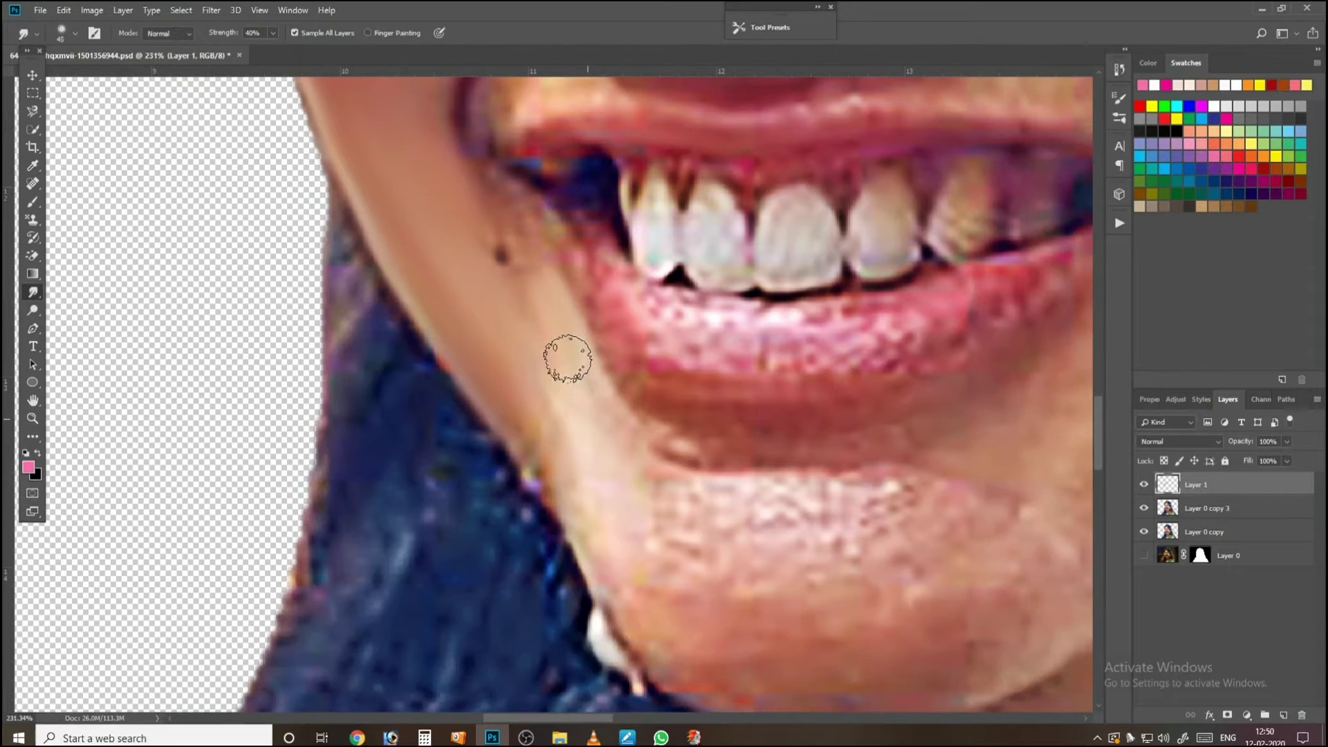
key("bracketright")
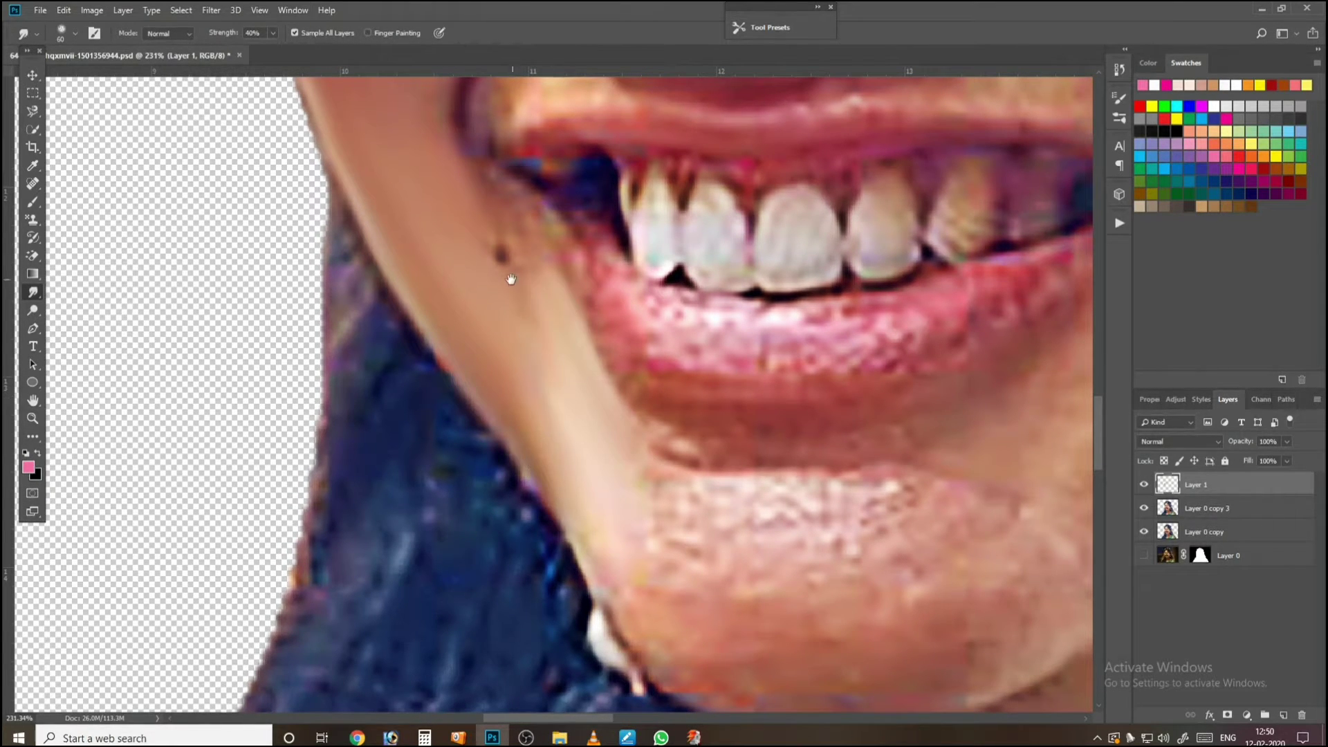
left_click_drag(519, 289, 554, 400)
key("bracketleft")
key("bracketleft")
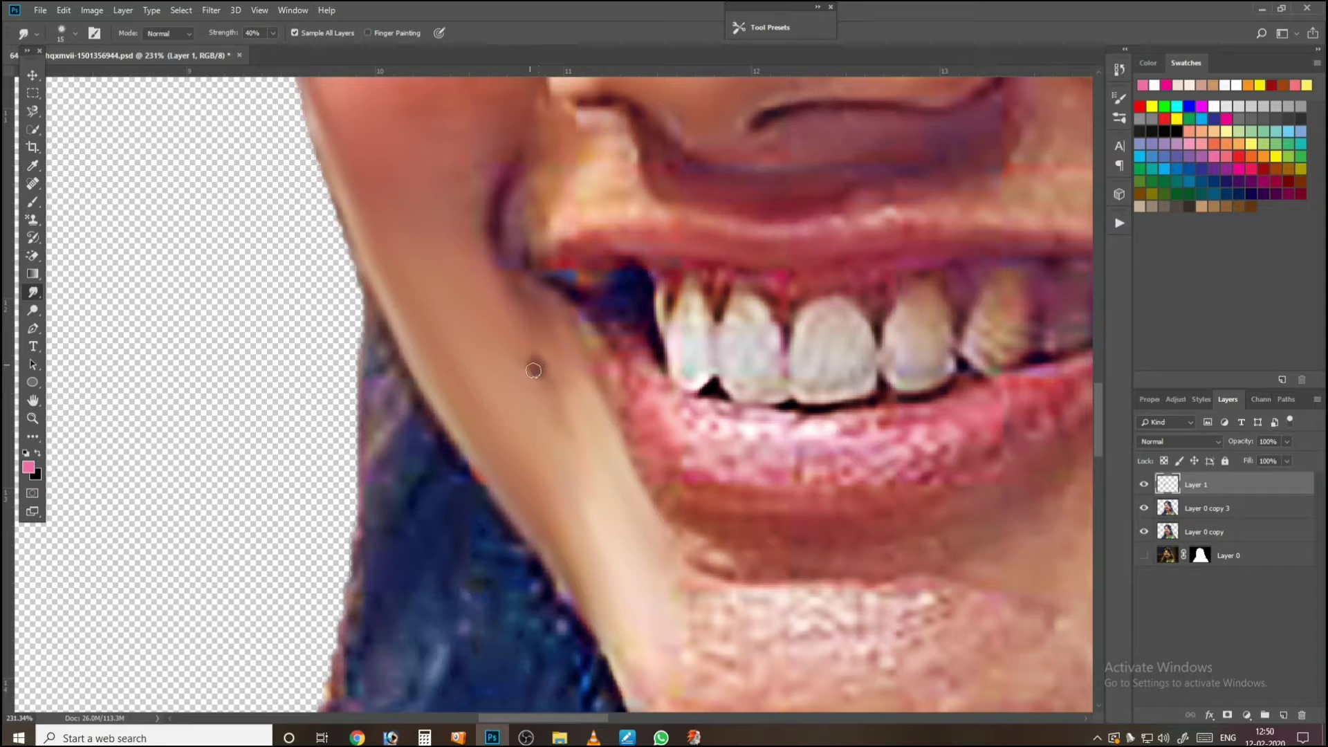
Step: Smudge the skin beside the right-hand mouth corner and down toward the chin with a larger tip of about 70 px
key("ctrl+0")
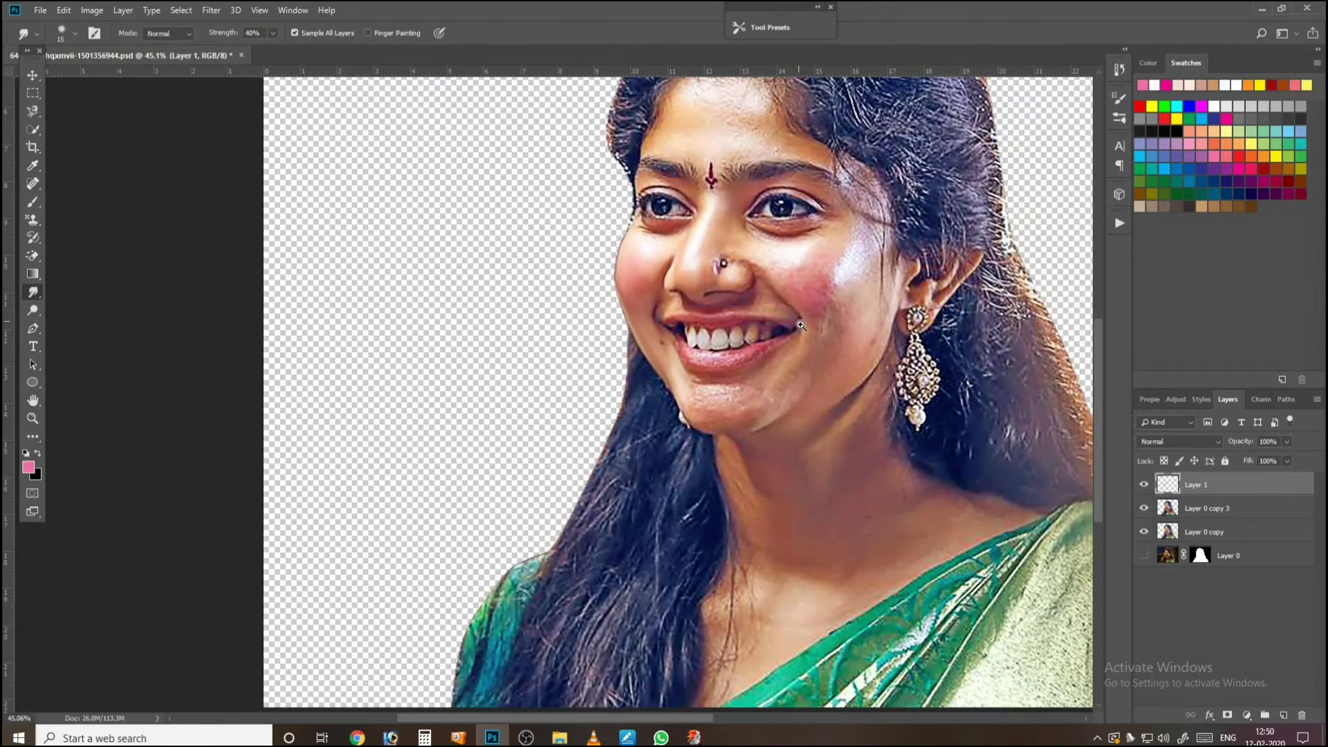
left_click_drag(788, 330, 848, 325)
key("bracketright")
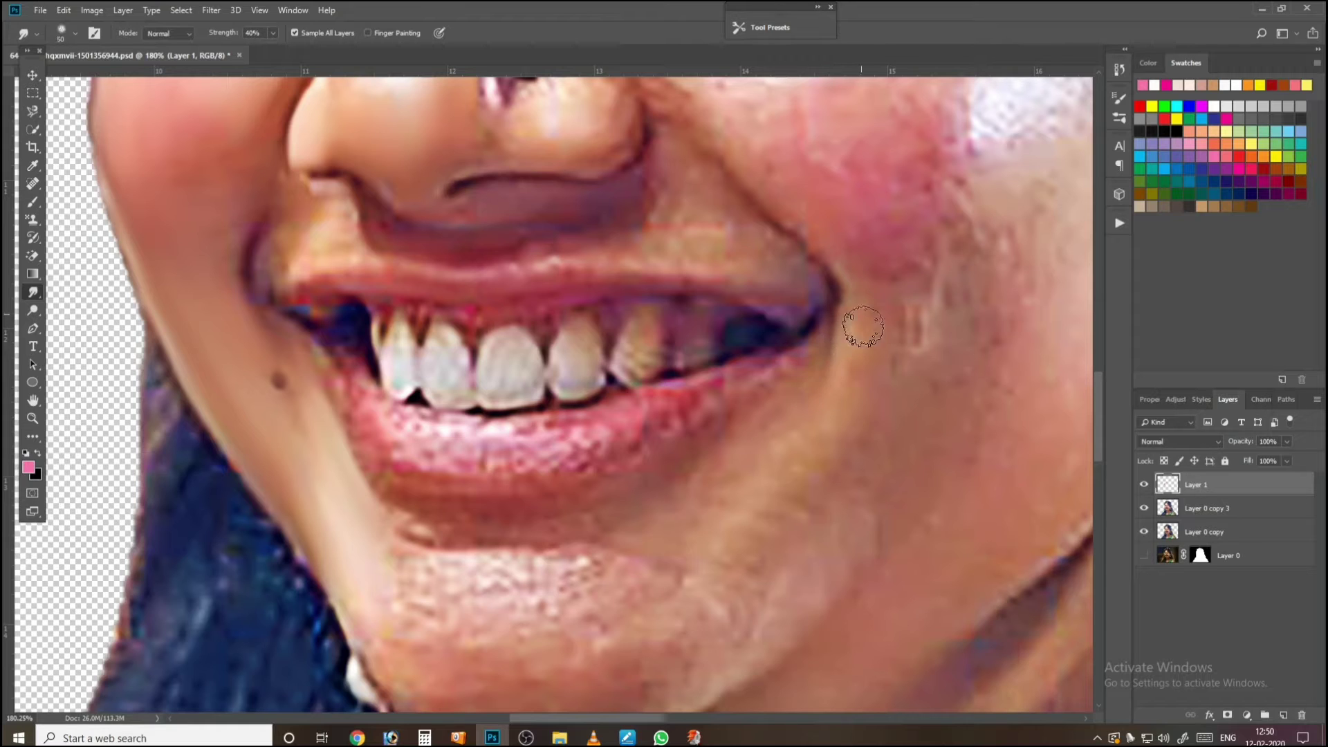
scroll(861, 305, "down", 2)
key("bracketright")
key("bracketright")
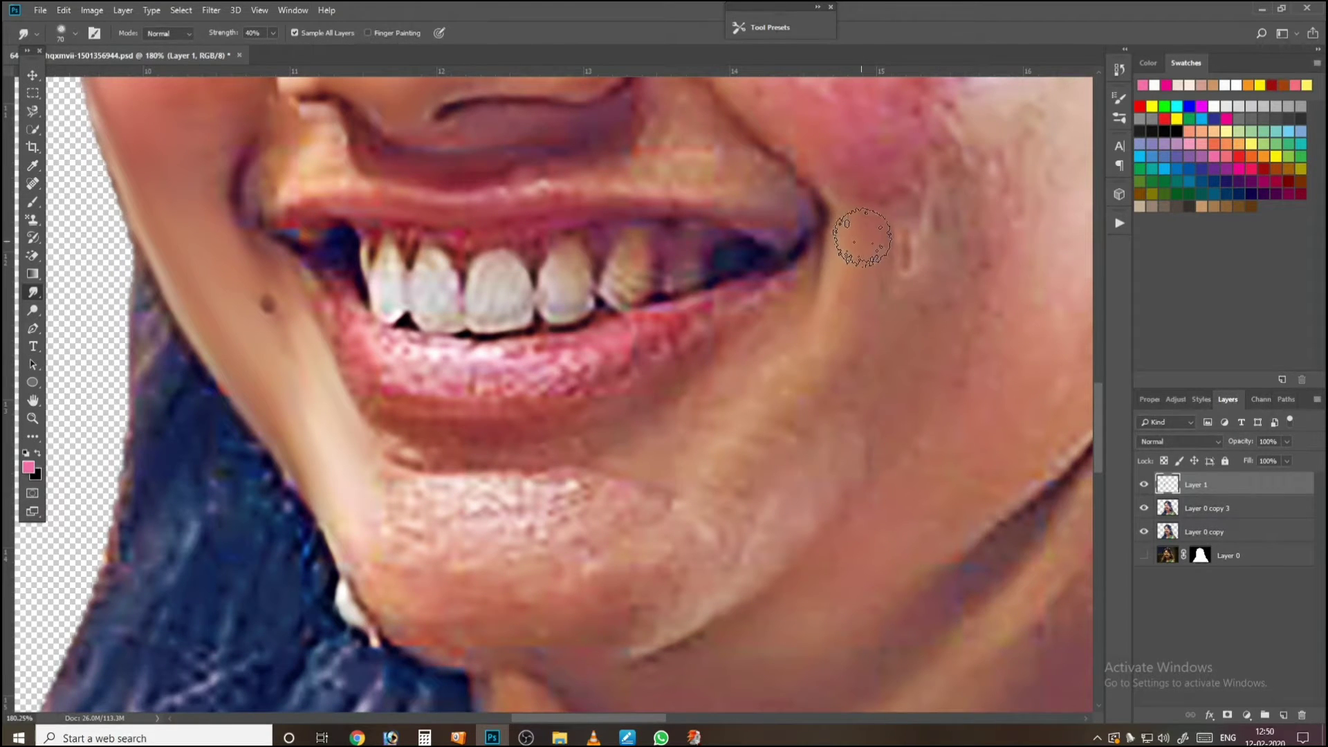
mouse_move(793, 389)
left_mouse_down()
mouse_move(772, 407)
mouse_move(774, 367)
mouse_move(723, 406)
mouse_move(734, 400)
mouse_move(705, 485)
mouse_move(726, 498)
left_mouse_up()
mouse_move(807, 397)
left_mouse_down()
mouse_move(802, 335)
mouse_move(782, 471)
mouse_move(833, 370)
left_mouse_up()
mouse_move(881, 287)
left_mouse_down()
mouse_move(865, 353)
mouse_move(848, 362)
mouse_move(857, 315)
mouse_move(833, 345)
mouse_move(841, 376)
mouse_move(761, 436)
left_mouse_up()
Step: Smudge the chin smooth along its lower edge and across its textured highlight, using a tip of about 100 px
scroll(832, 345, "up", 3)
scroll(856, 278, "up", 3)
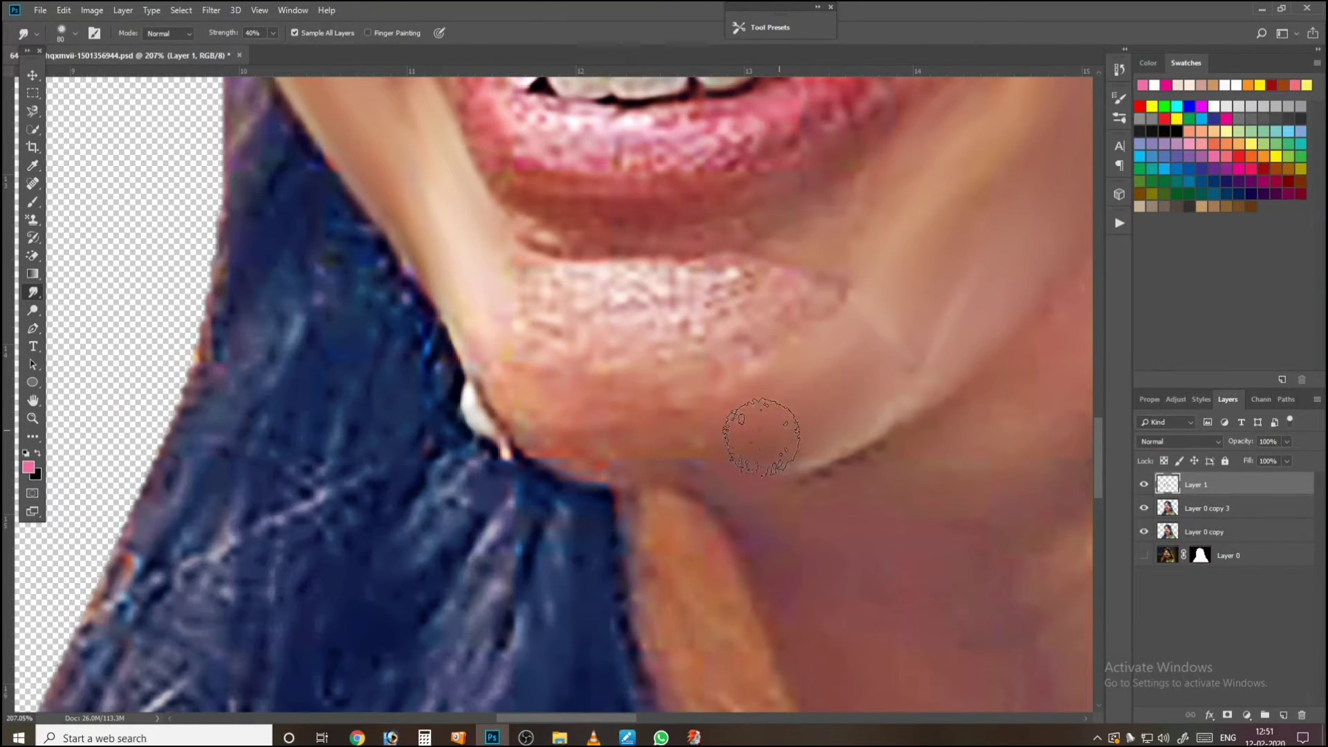
mouse_move(547, 403)
left_mouse_down()
mouse_move(523, 373)
mouse_move(542, 411)
mouse_move(482, 305)
left_mouse_up()
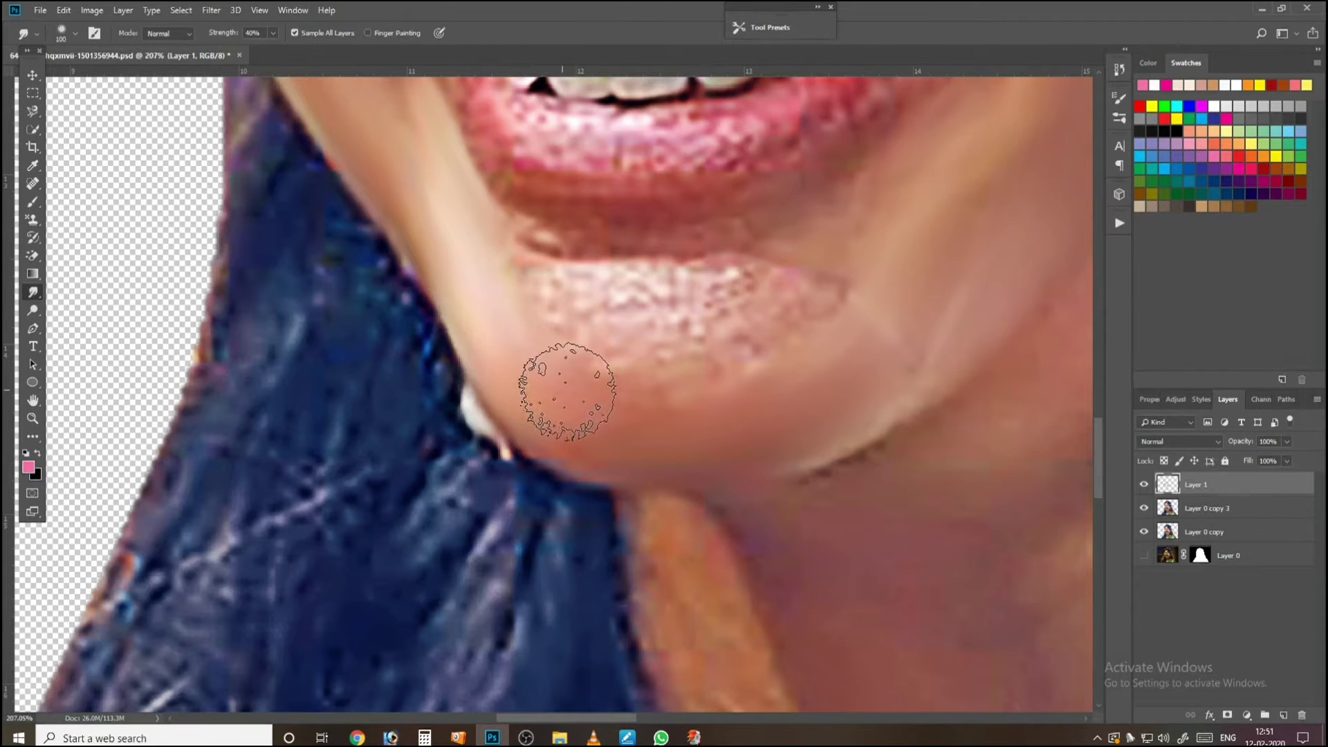
key("]")
mouse_move(764, 417)
left_mouse_down()
mouse_move(763, 337)
mouse_move(717, 323)
mouse_move(731, 330)
mouse_move(723, 310)
mouse_move(769, 320)
mouse_move(721, 340)
mouse_move(768, 341)
left_mouse_up()
left_click_drag(655, 300, 718, 351)
mouse_move(688, 354)
left_mouse_down()
mouse_move(772, 350)
mouse_move(703, 362)
mouse_move(712, 421)
mouse_move(614, 374)
mouse_move(611, 359)
mouse_move(774, 367)
mouse_move(873, 320)
mouse_move(682, 348)
left_mouse_up()
Step: Smudge the shadow beneath the lower lip and up toward the right-hand mouth corner with a smaller tip
key("[")
key("[")
key("[")
left_click_drag(580, 318, 648, 401)
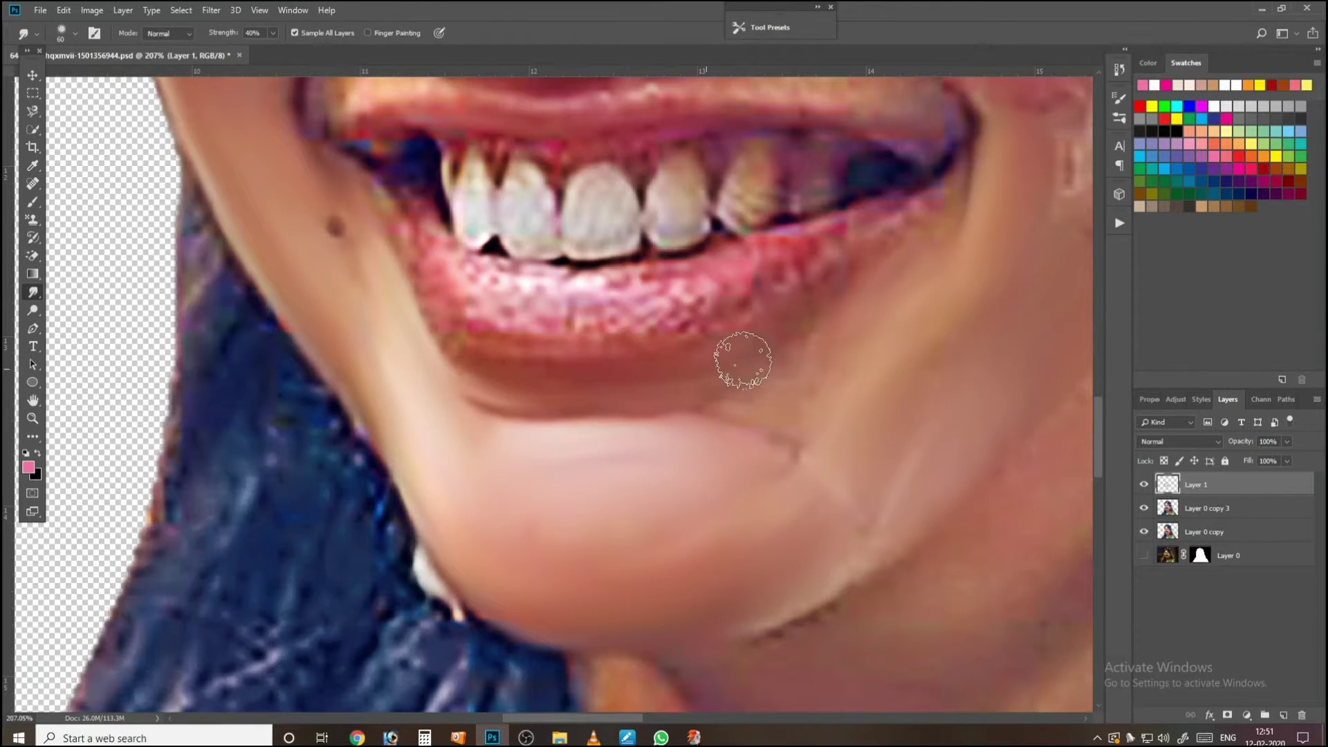
left_click_drag(817, 291, 906, 229)
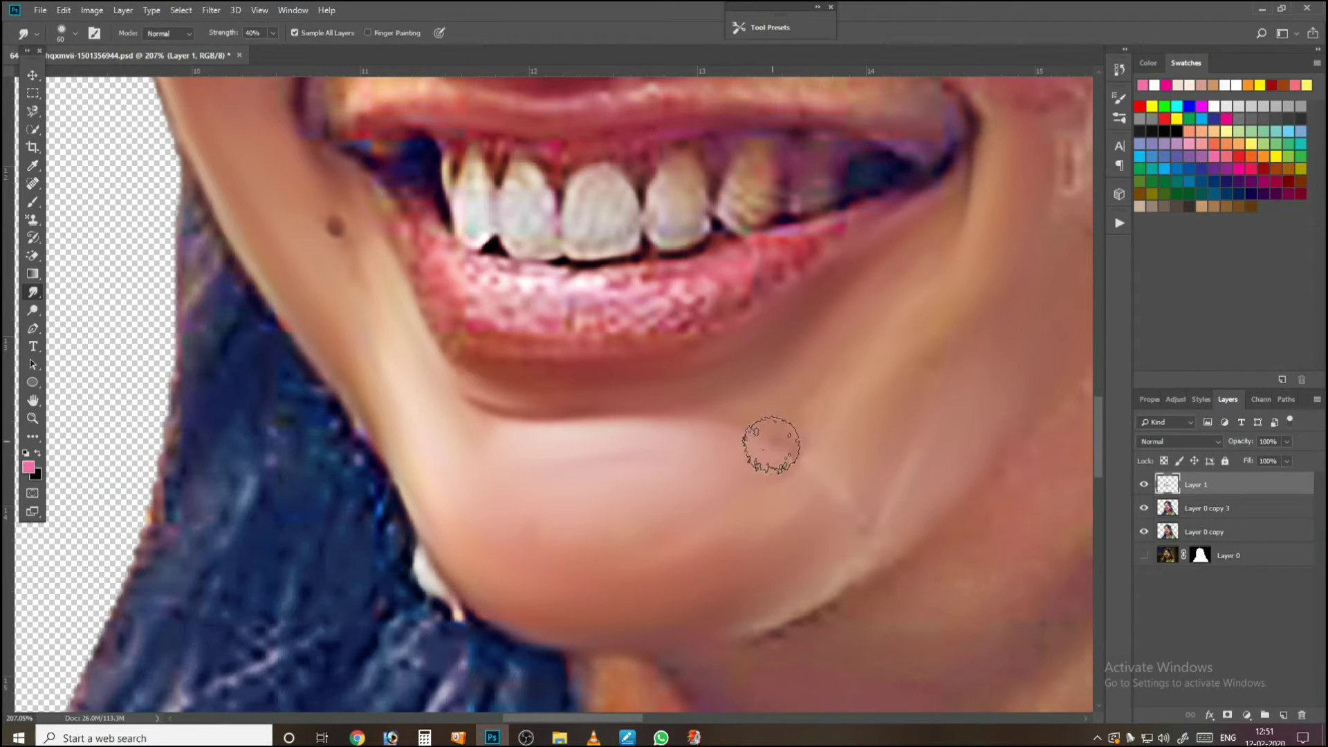
Step: Blend the side crease of the chin and the chin highlight into the surrounding skin, enlarging the tip to about 100 px
key("bracketright")
key("bracketright")
key("bracketright")
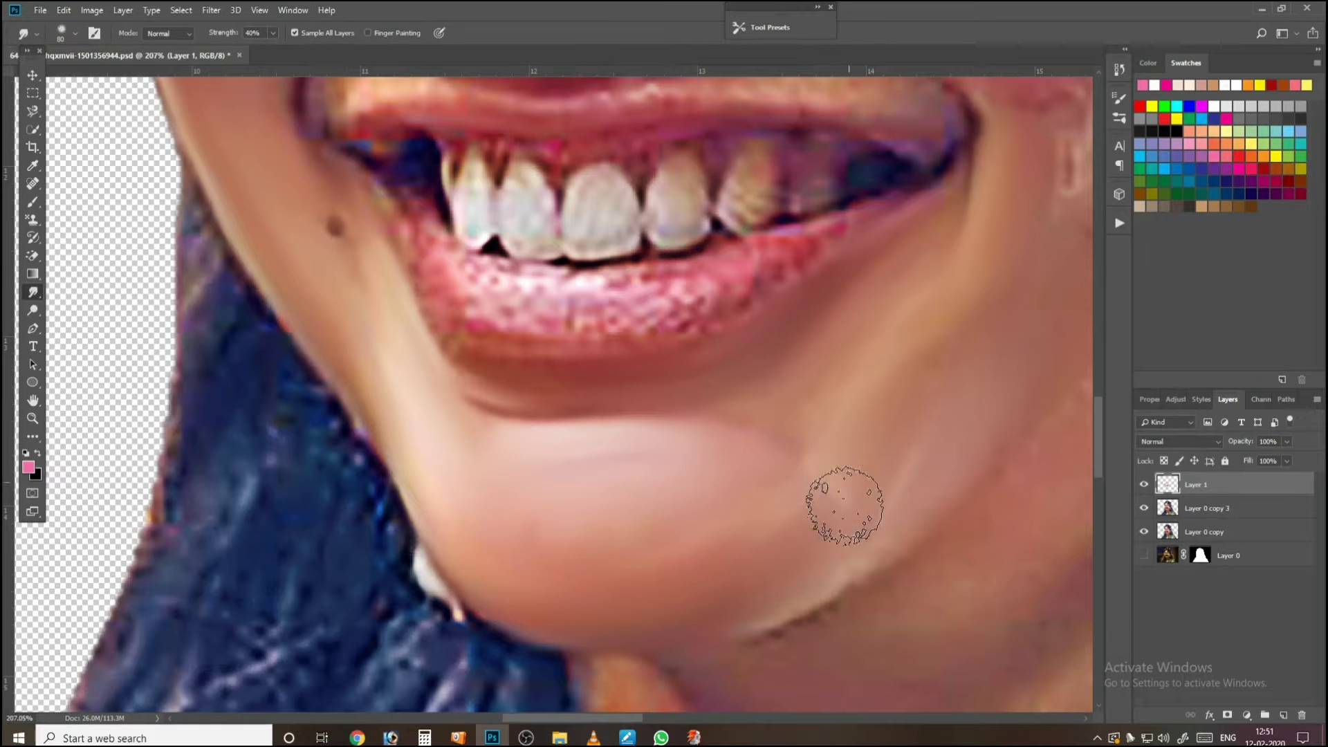
mouse_move(845, 510)
left_mouse_down()
mouse_move(828, 540)
mouse_move(736, 494)
mouse_move(779, 502)
mouse_move(720, 458)
left_mouse_up()
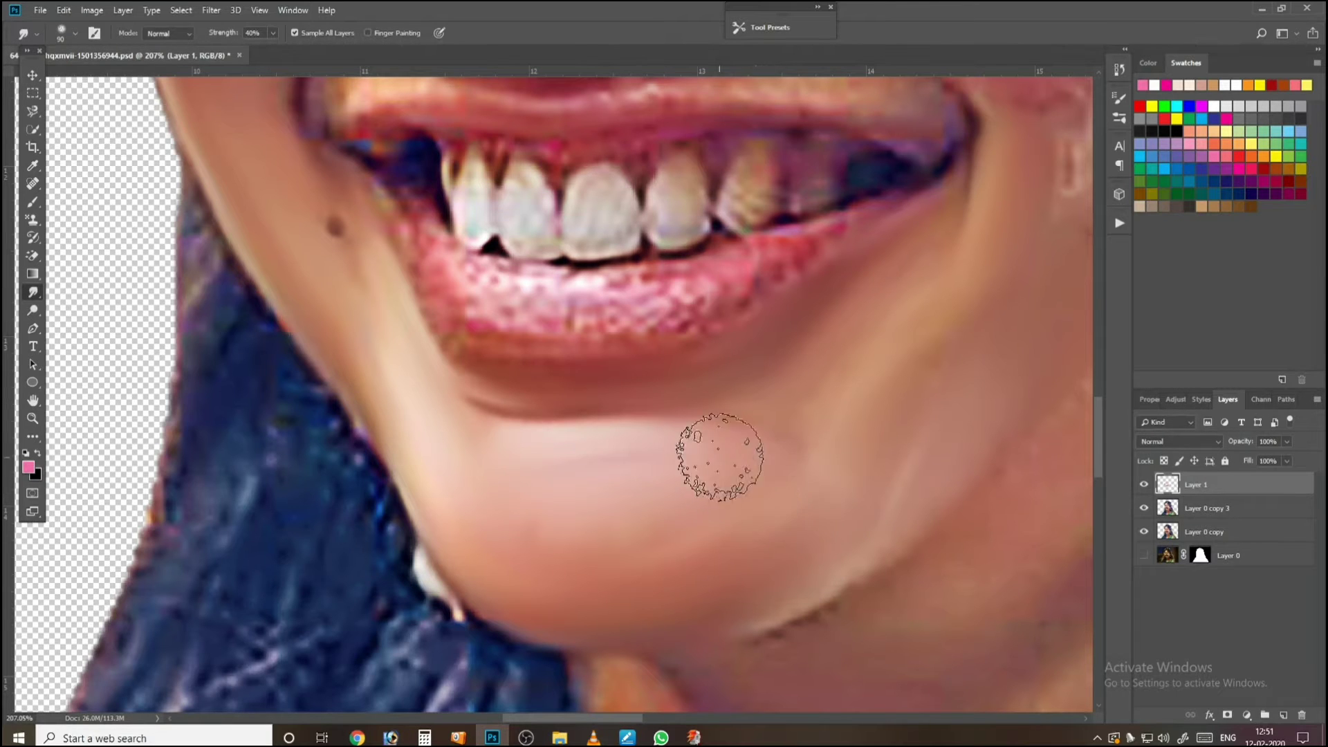
key("bracketright")
mouse_move(617, 473)
left_mouse_down()
mouse_move(608, 486)
mouse_move(539, 486)
mouse_move(554, 525)
mouse_move(632, 554)
left_mouse_up()
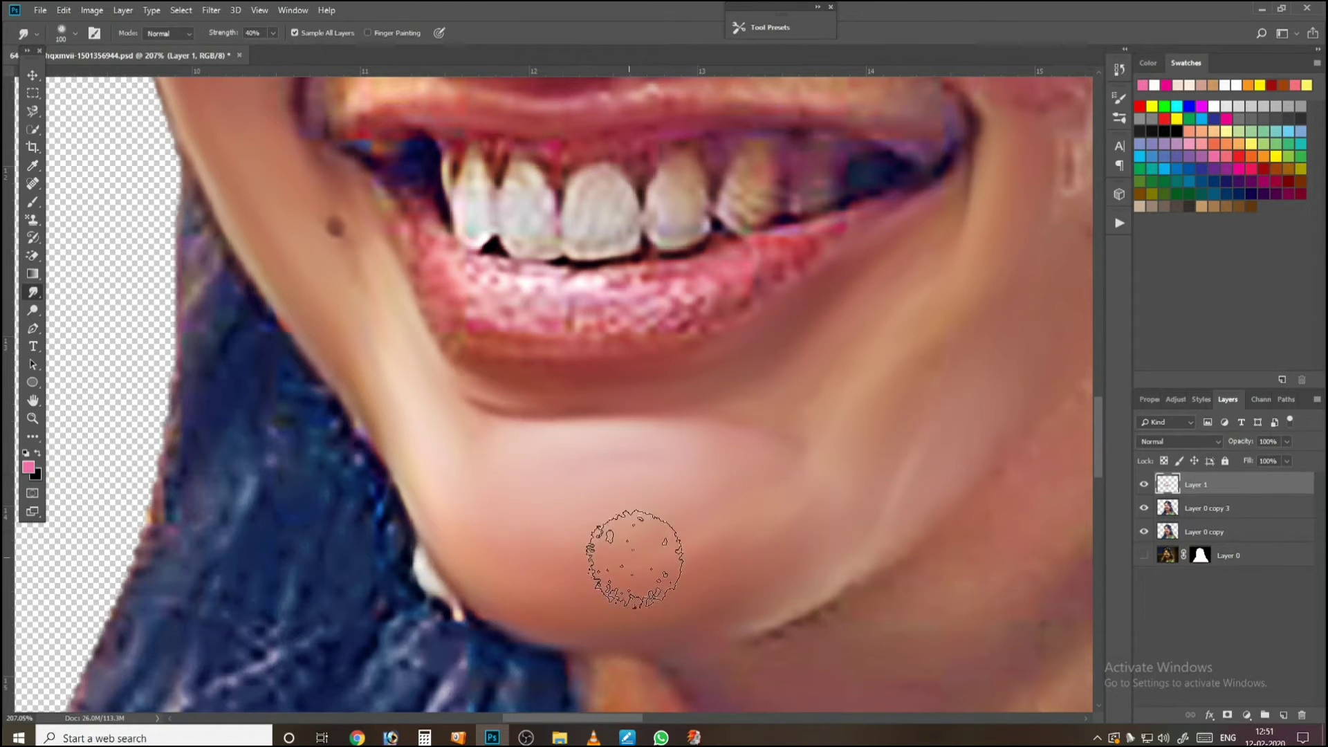
Step: Smudge the right-hand jaw and lower cheek smooth, from the underside of the chin up along the jawline
key("ctrl+0")
left_click_drag(823, 349, 794, 270)
scroll(753, 369, "up", 2)
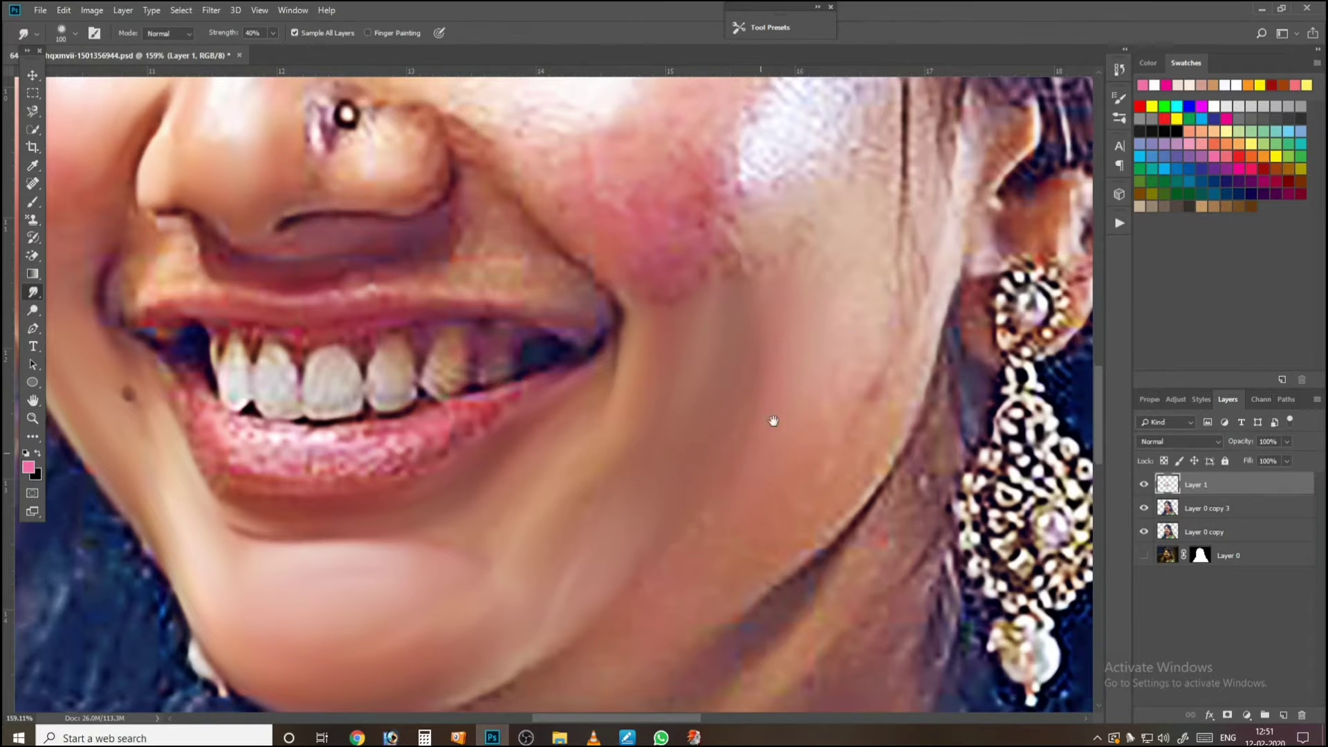
left_click_drag(773, 421, 808, 303)
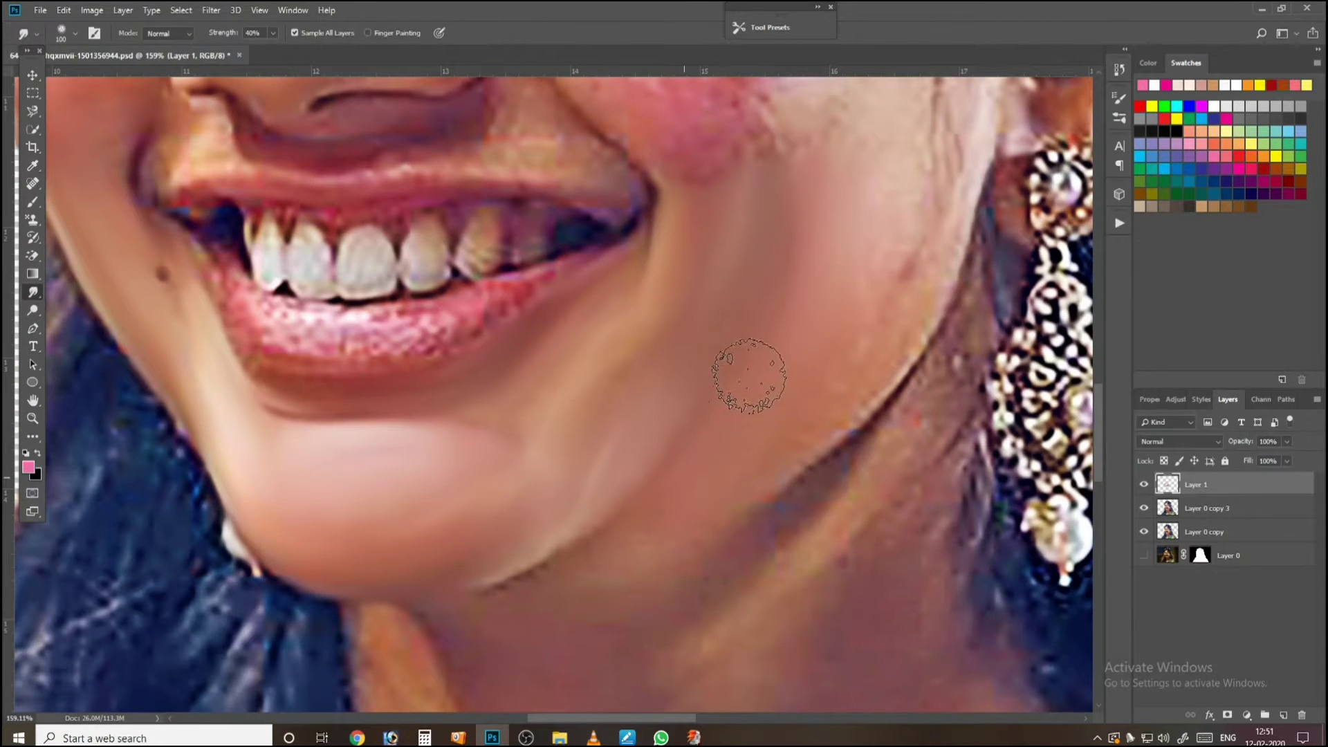
left_click_drag(720, 469, 815, 344)
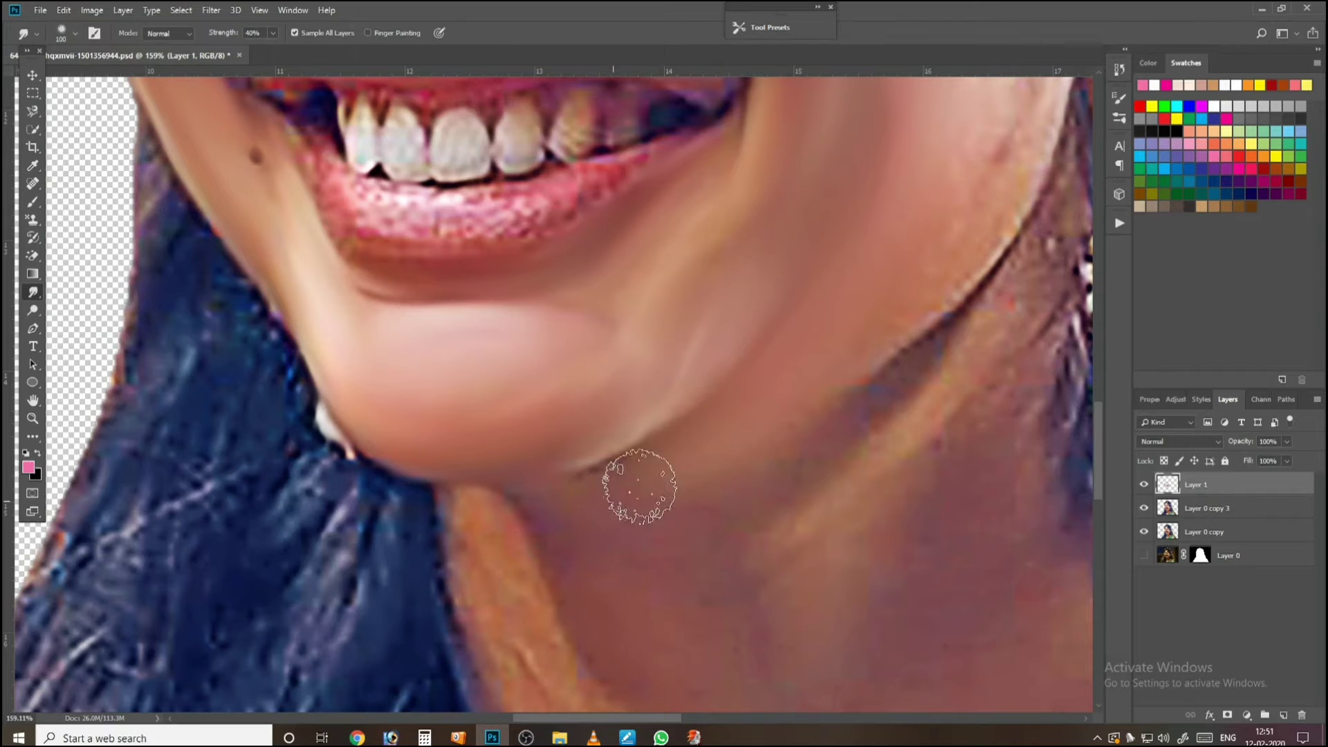
mouse_move(640, 486)
left_mouse_down()
mouse_move(567, 519)
mouse_move(650, 493)
left_mouse_up()
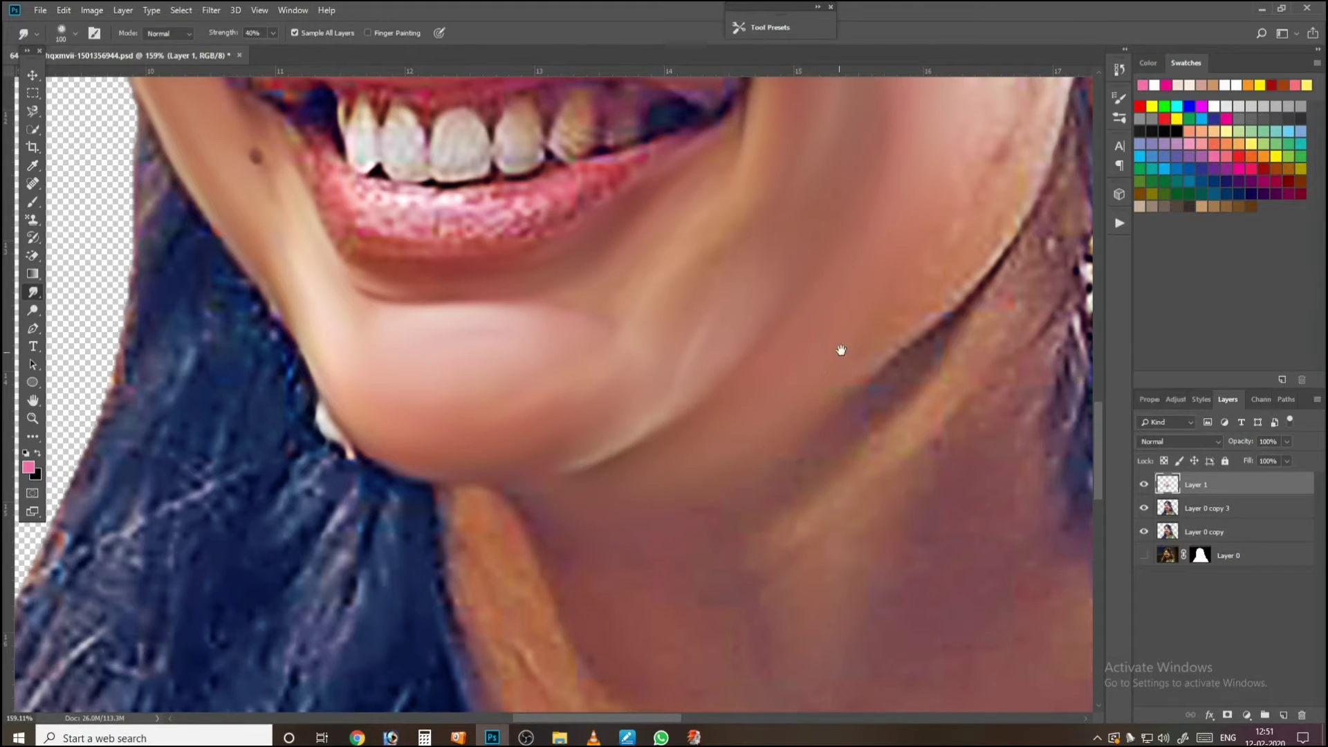
left_click_drag(841, 350, 647, 486)
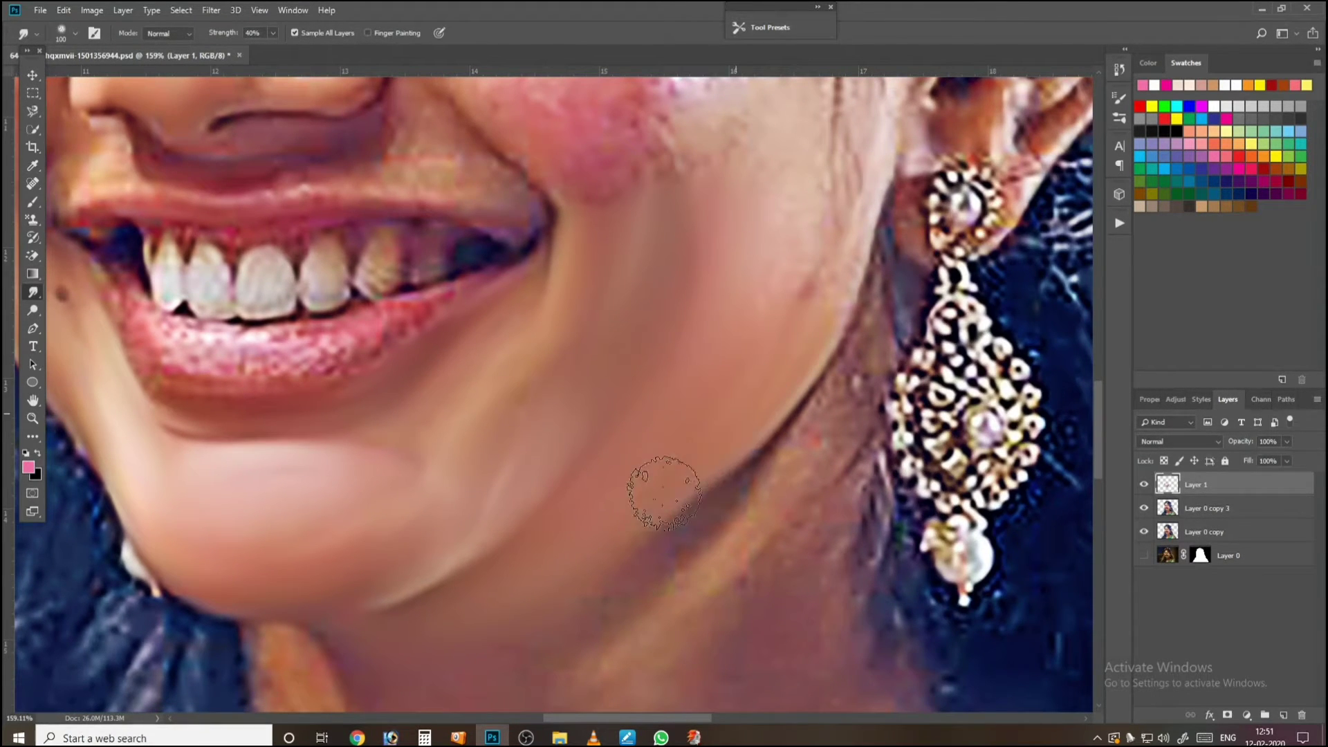
left_click_drag(763, 339, 695, 492)
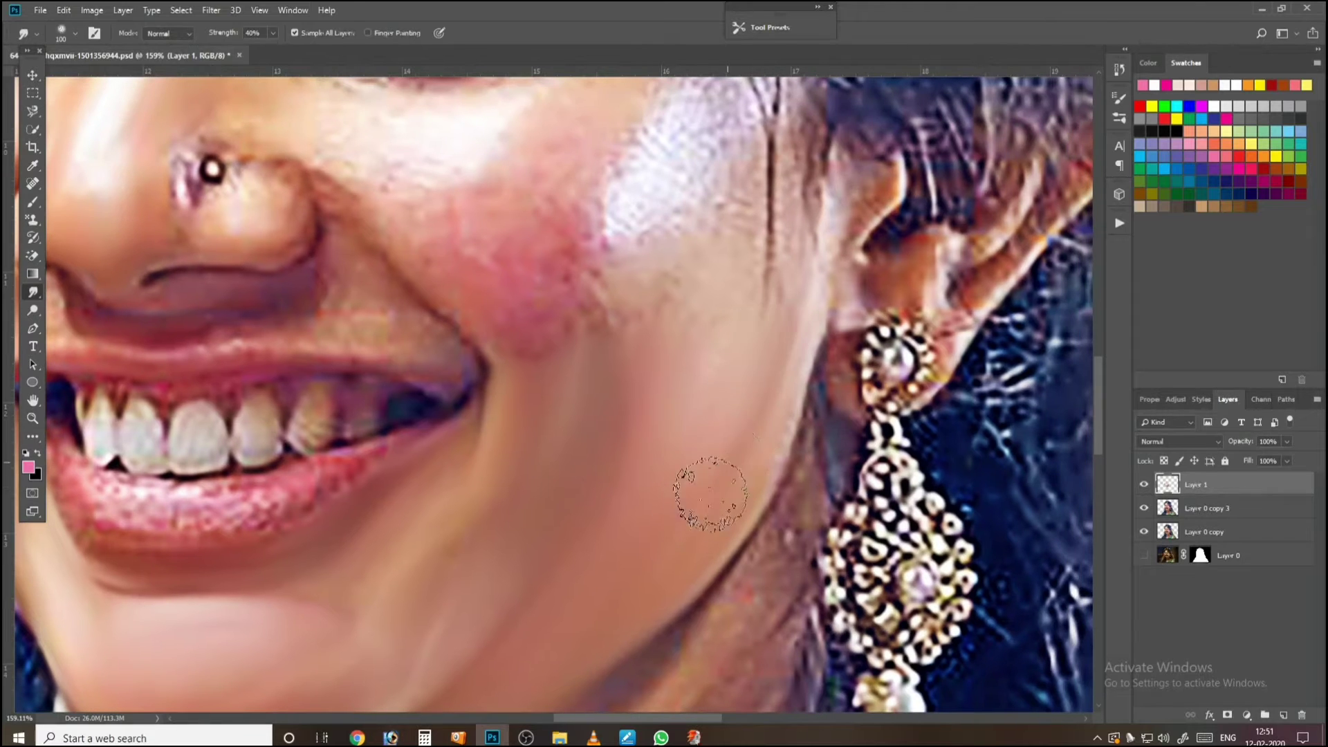
scroll(750, 406, "up", 3)
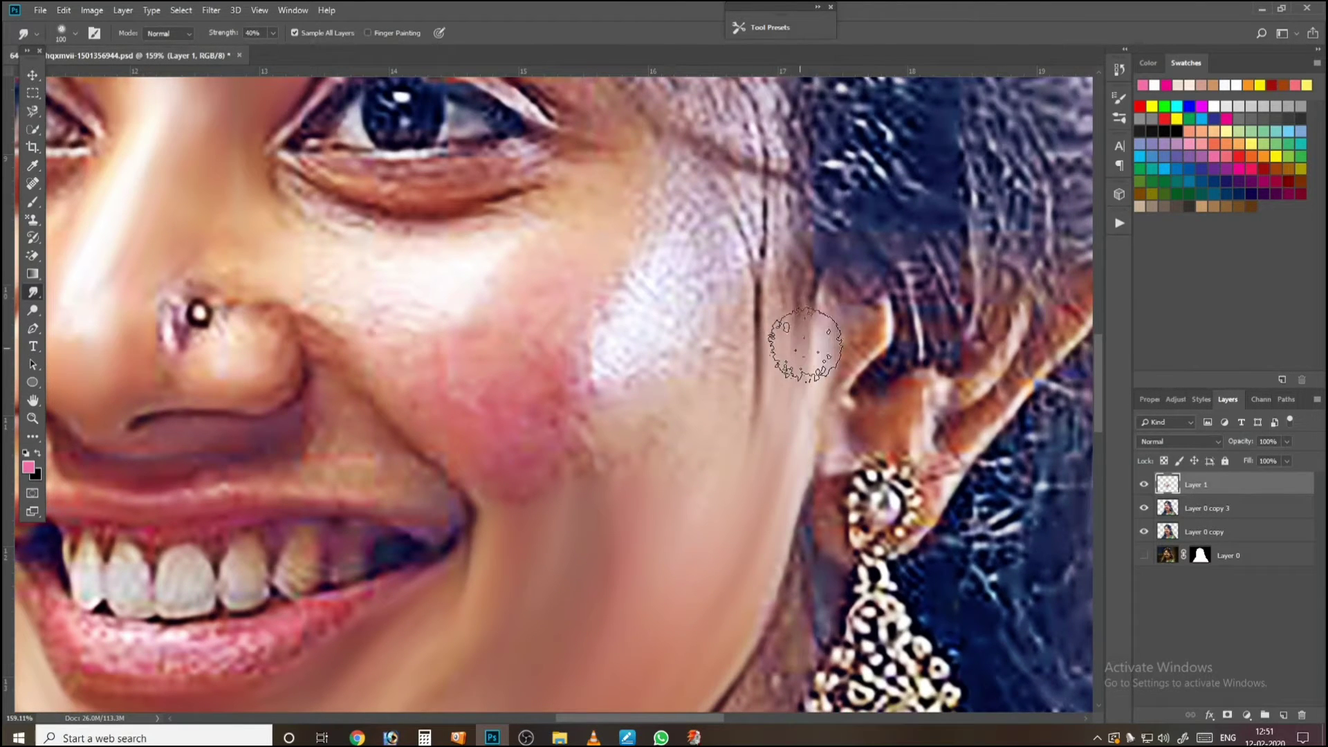
Step: Smudge the bright highlight on the right-hand cheek and the skin in front of the ear smooth
mouse_move(806, 344)
left_mouse_down()
mouse_move(773, 461)
mouse_move(794, 326)
mouse_move(760, 340)
mouse_move(697, 333)
mouse_move(717, 319)
mouse_move(718, 340)
mouse_move(724, 314)
mouse_move(717, 417)
mouse_move(724, 312)
mouse_move(686, 368)
mouse_move(684, 342)
mouse_move(643, 316)
mouse_move(658, 268)
mouse_move(620, 321)
mouse_move(615, 373)
mouse_move(641, 434)
mouse_move(645, 416)
mouse_move(628, 477)
mouse_move(626, 421)
left_mouse_up()
key("[")
key("bracketright")
key("bracketright")
key("bracketright")
left_click_drag(657, 401, 604, 587)
Step: Smudge the upper part of the right-hand cheek highlight smooth up to the temple hairline with a smaller tip
key("bracketleft")
key("bracketleft")
key("bracketleft")
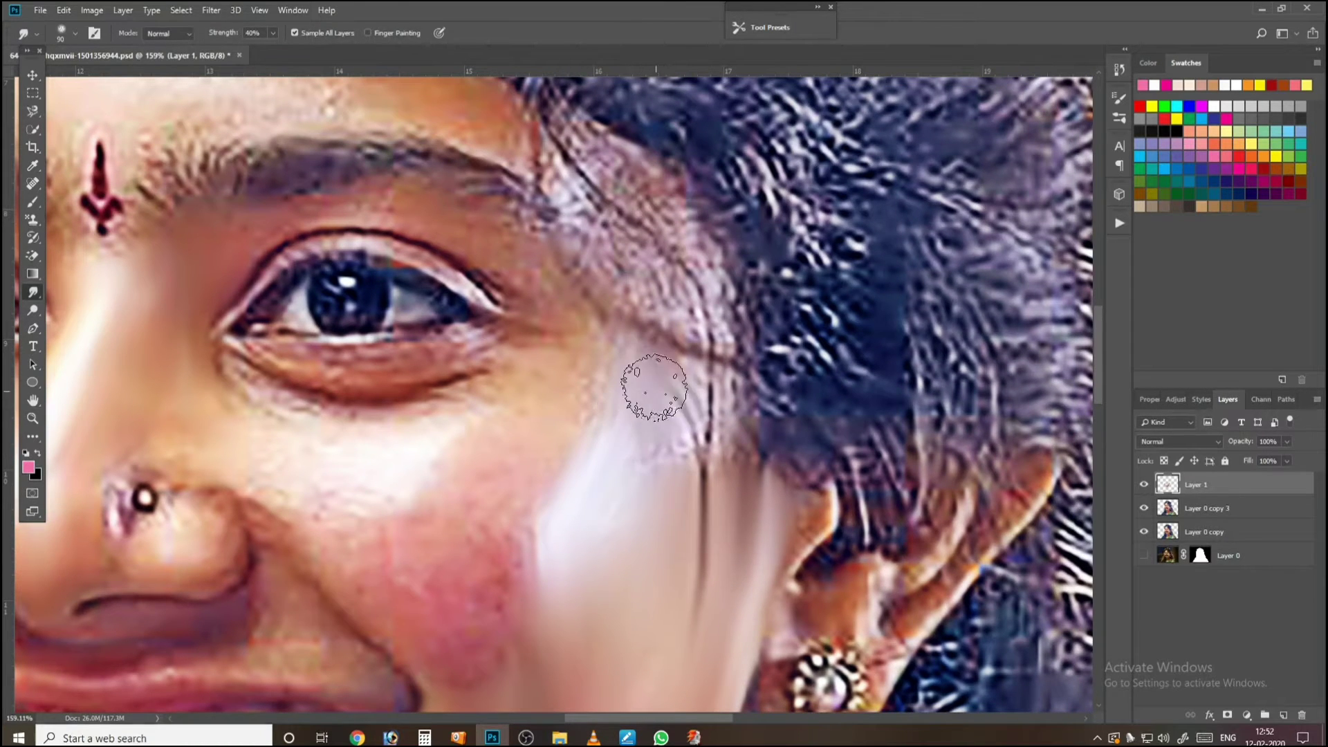
mouse_move(654, 387)
left_mouse_down()
mouse_move(669, 426)
mouse_move(654, 394)
left_mouse_up()
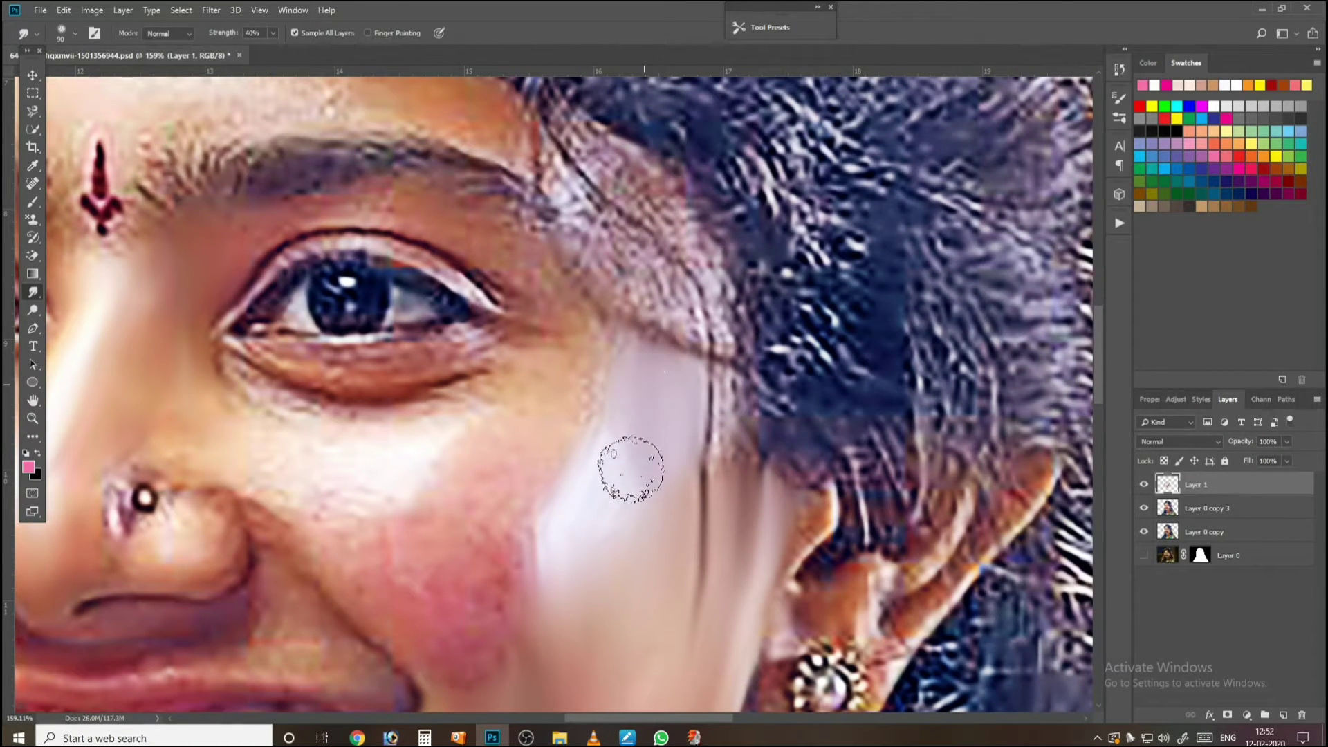
left_click_drag(709, 351, 630, 425)
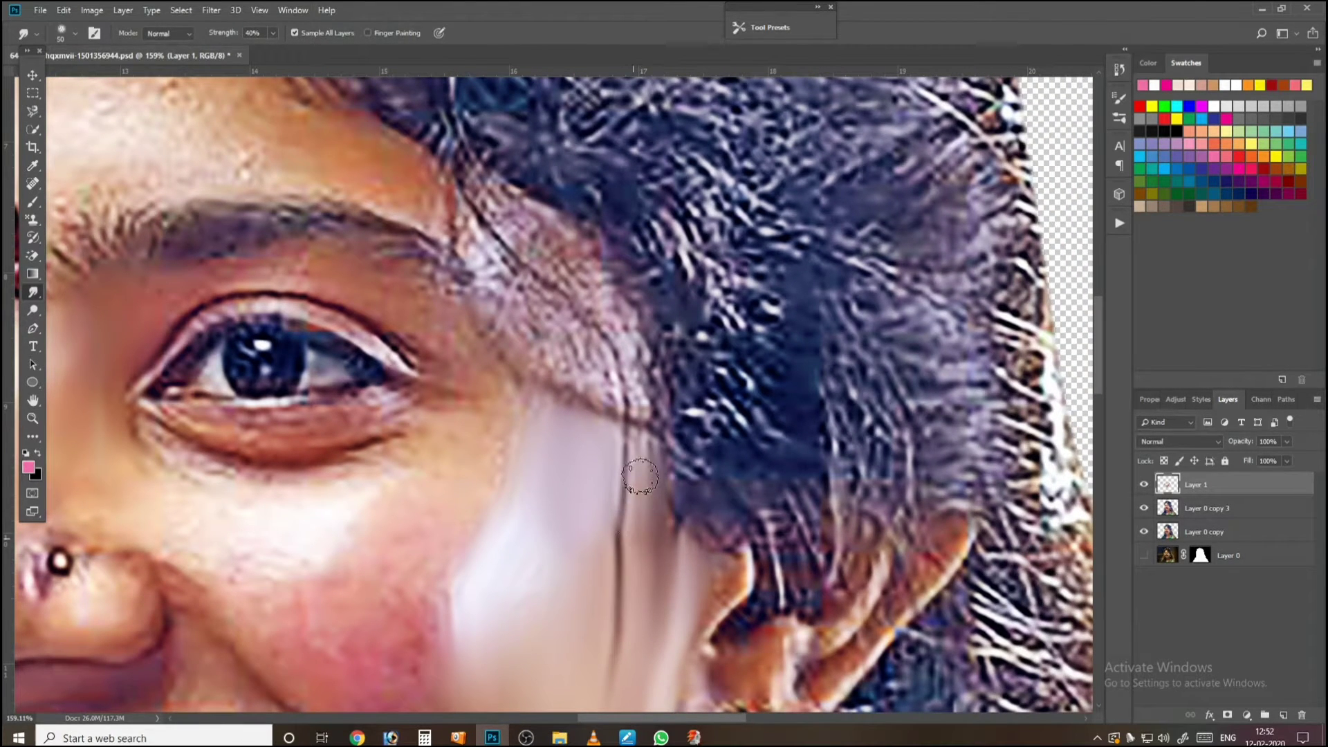
Step: Smudge the right-hand temple skin smooth along the hairline and the loose hair strand, from beside the ear up to the forehead hairline
left_click_drag(642, 397, 653, 505)
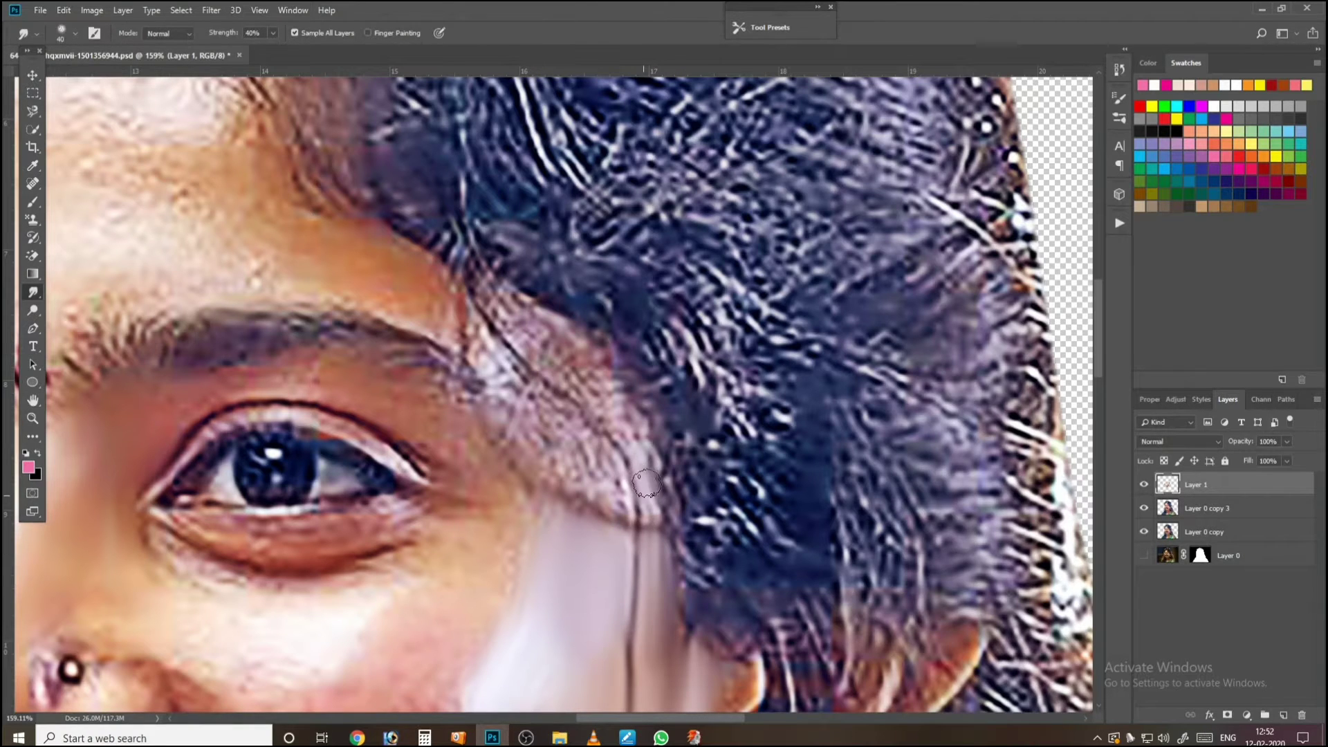
left_click_drag(647, 484, 689, 577)
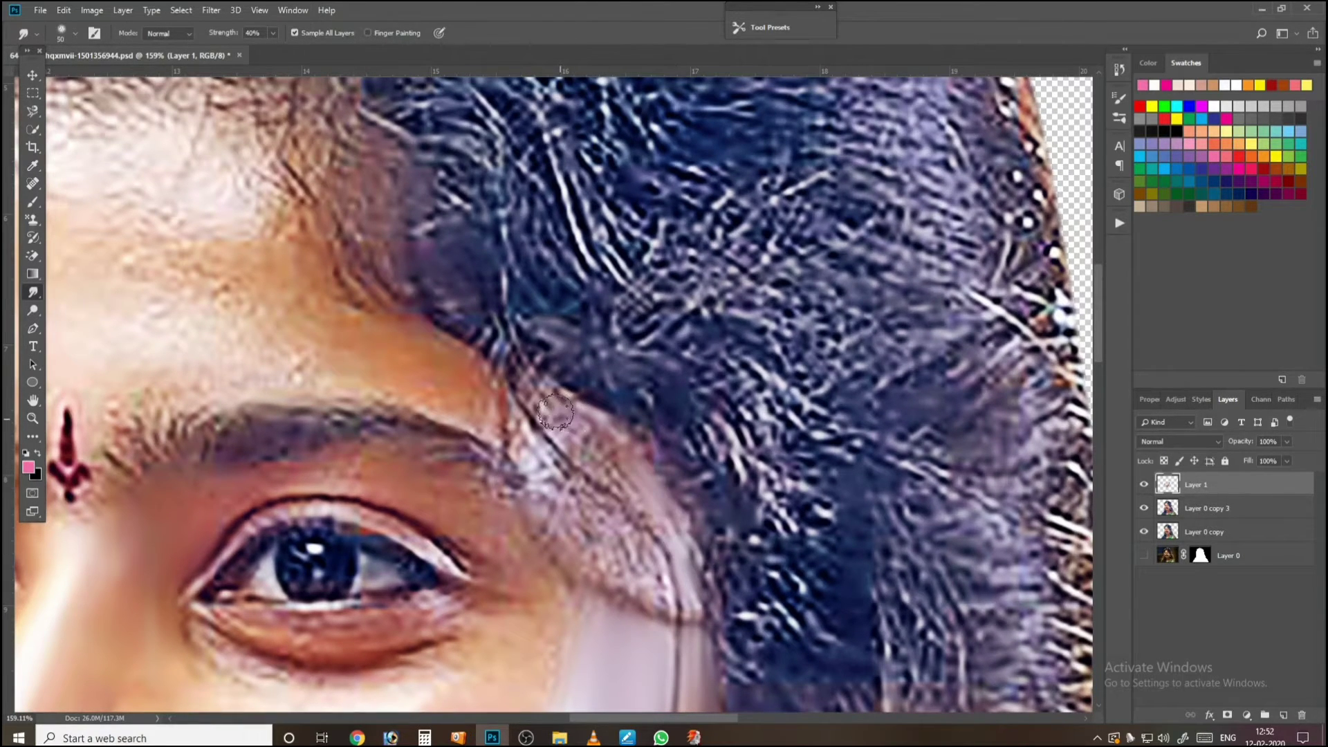
left_click_drag(556, 413, 537, 382)
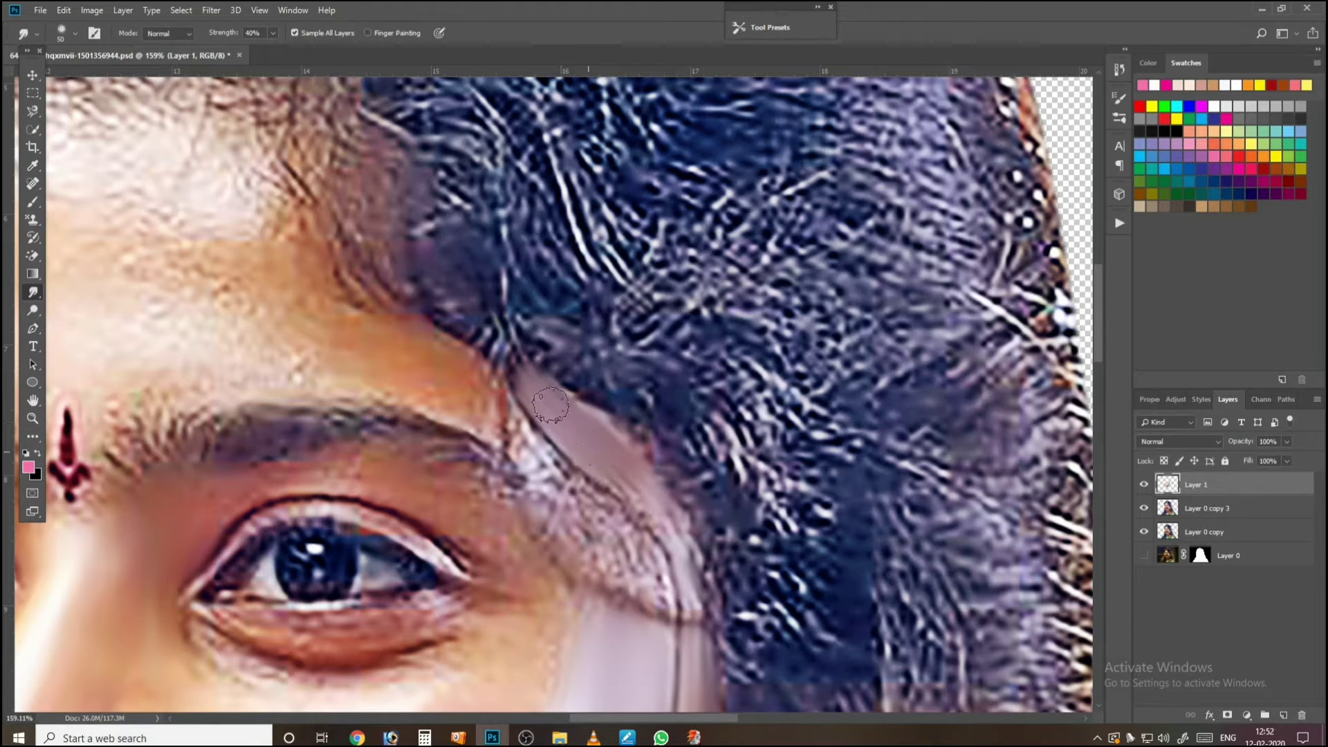
left_click_drag(551, 406, 664, 521)
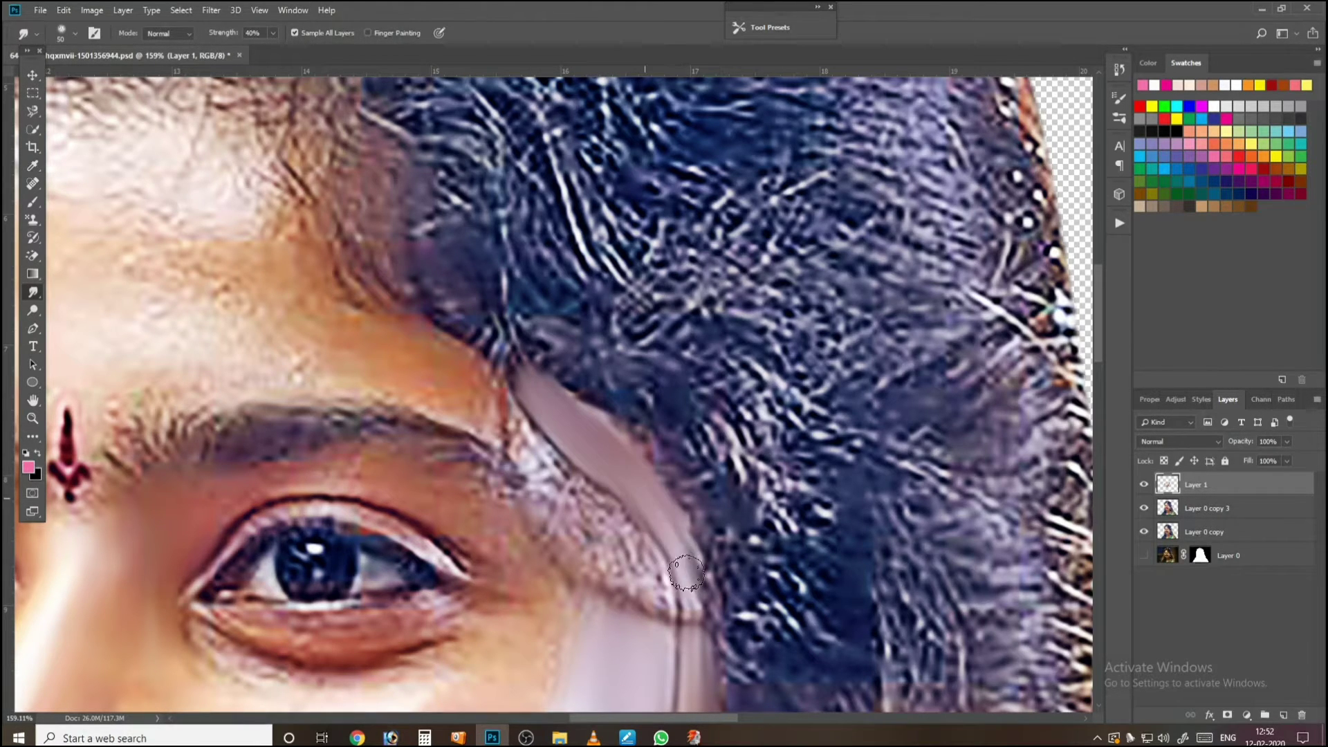
mouse_move(692, 602)
left_mouse_down()
mouse_move(646, 432)
mouse_move(643, 471)
left_mouse_up()
mouse_move(585, 395)
left_mouse_down()
mouse_move(663, 516)
mouse_move(648, 499)
mouse_move(624, 527)
mouse_move(626, 491)
mouse_move(642, 494)
mouse_move(618, 457)
mouse_move(609, 469)
mouse_move(640, 491)
mouse_move(638, 475)
mouse_move(599, 433)
mouse_move(593, 477)
mouse_move(578, 416)
left_mouse_up()
Step: Blend the temple patch between the outer eyebrow end and the loose hair strand into a smooth tone, varying the smudge tip size
key("bracketright")
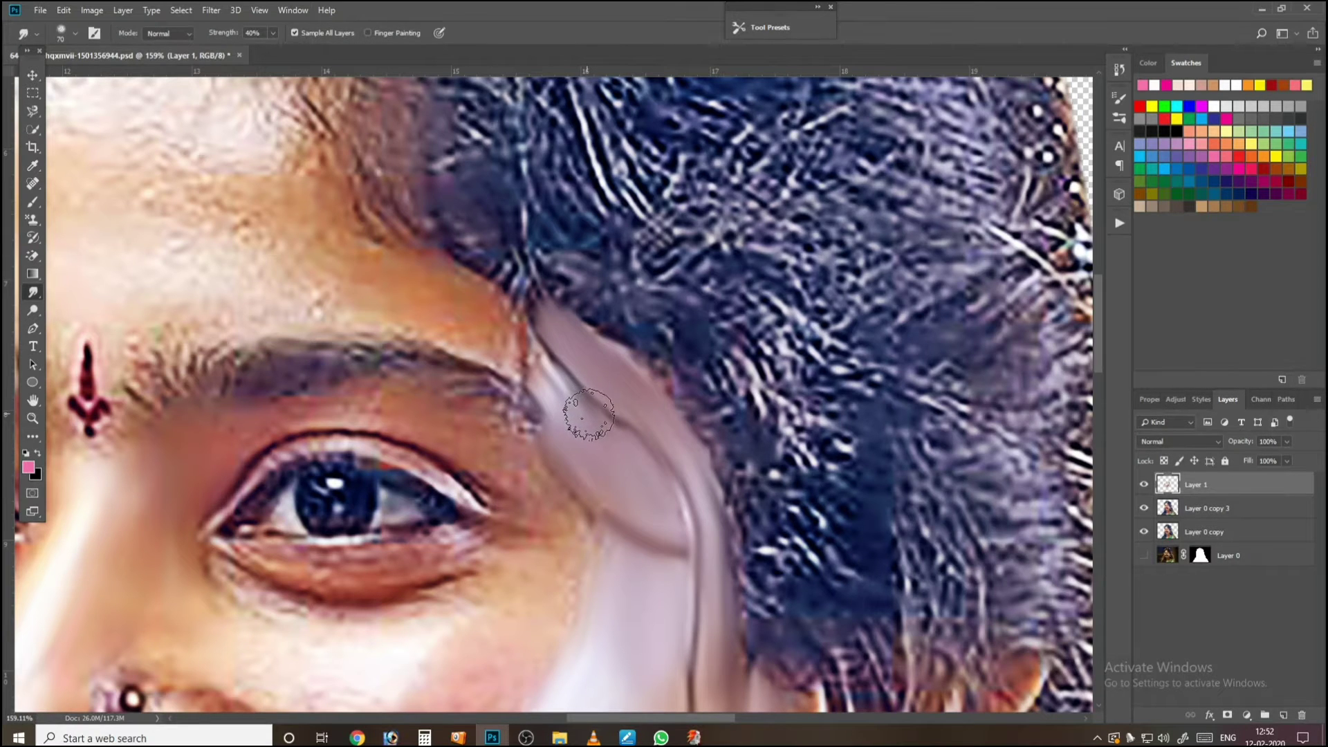
key("bracketleft")
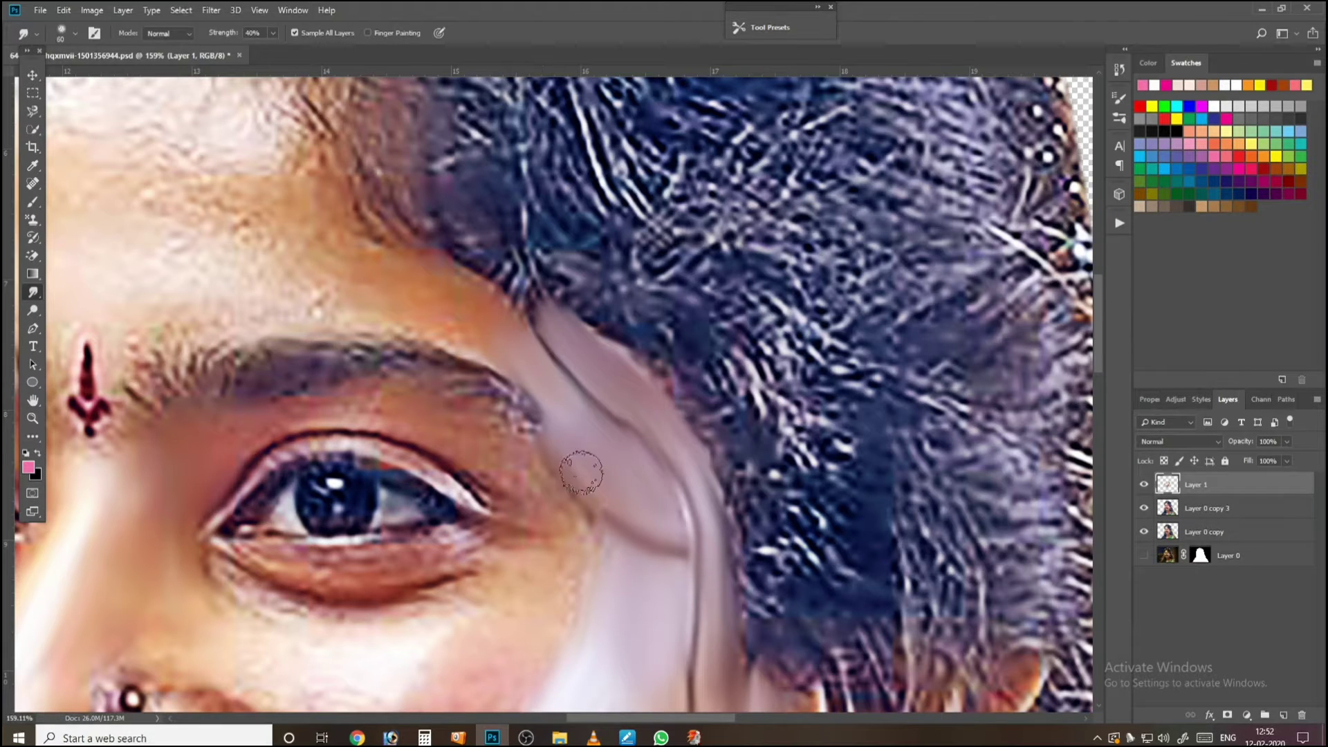
mouse_move(581, 472)
left_mouse_down()
mouse_move(622, 495)
mouse_move(589, 446)
mouse_move(664, 513)
left_mouse_up()
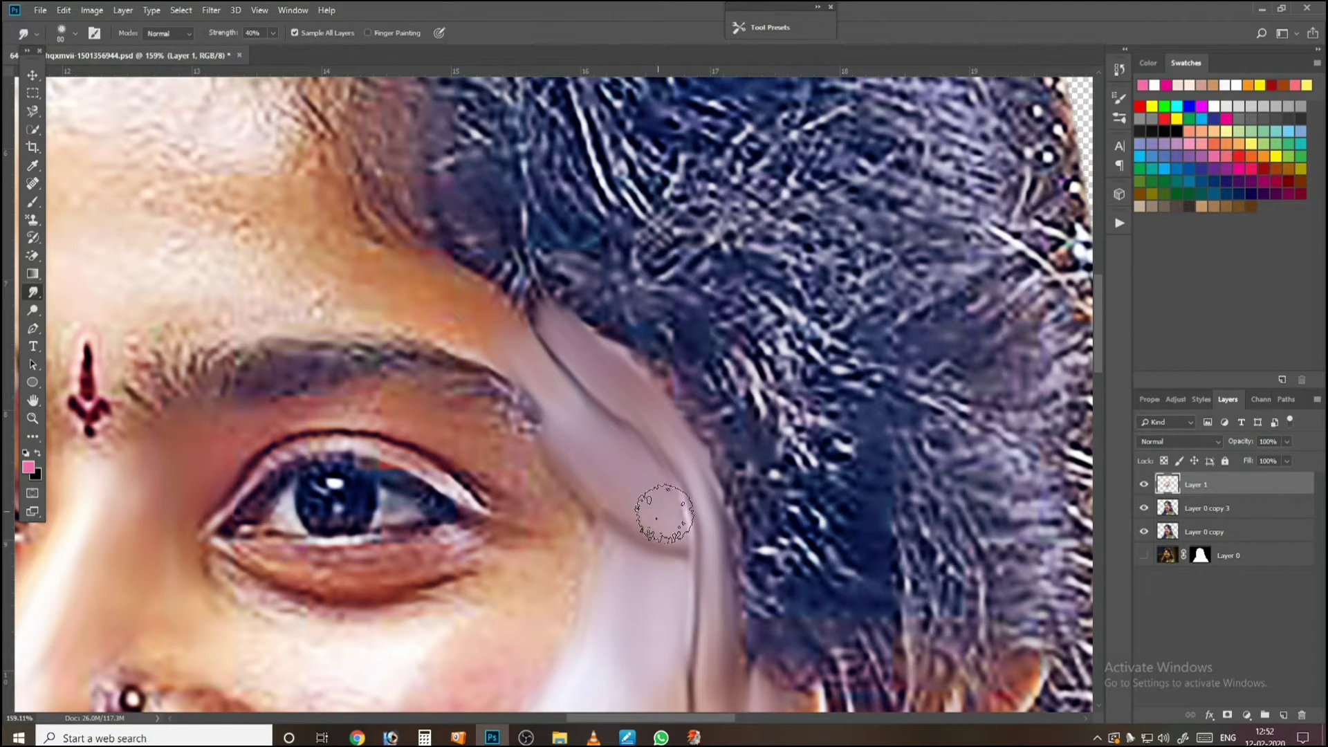
key("ctrl+0")
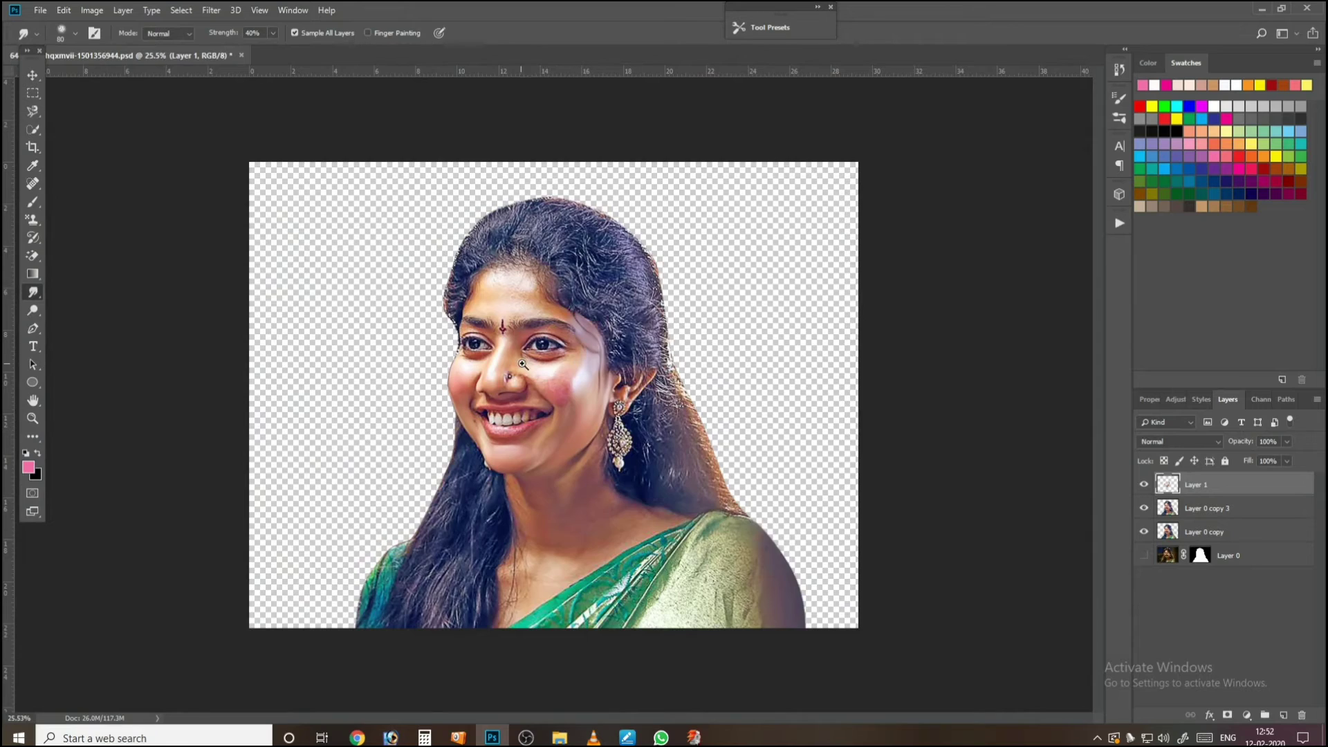
Step: Smudge the pink blush on the right-hand cheek into the surrounding skin with the tip enlarged to about 100 px
mouse_move(522, 364)
left_mouse_down()
mouse_move(681, 409)
mouse_move(712, 379)
left_mouse_up()
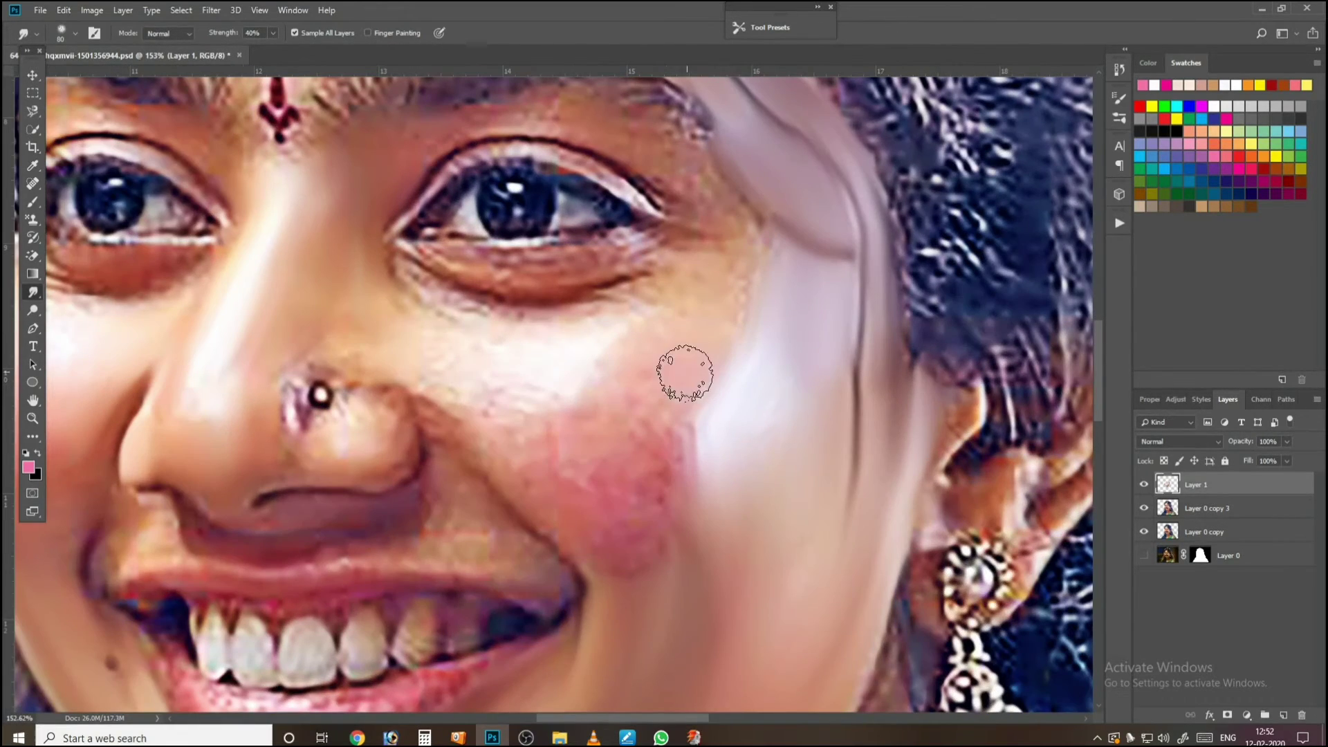
key("bracketright")
key("bracketright")
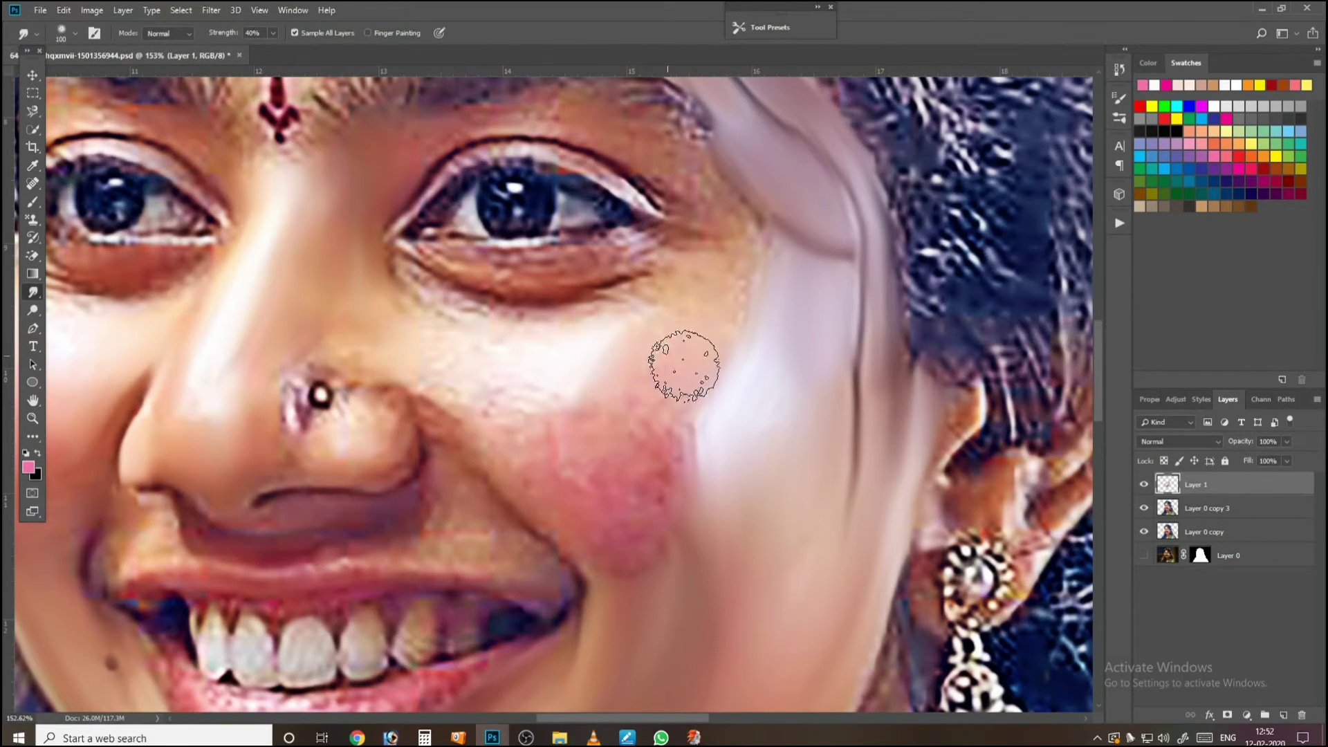
mouse_move(684, 365)
left_mouse_down()
mouse_move(682, 453)
mouse_move(669, 362)
mouse_move(614, 404)
mouse_move(569, 370)
left_mouse_up()
mouse_move(592, 425)
left_mouse_down()
mouse_move(630, 497)
mouse_move(576, 431)
mouse_move(631, 421)
mouse_move(641, 408)
mouse_move(626, 403)
mouse_move(658, 385)
mouse_move(619, 370)
left_mouse_up()
scroll(623, 415, "up", 2)
scroll(622, 415, "left", 2)
left_click_drag(637, 436, 614, 461)
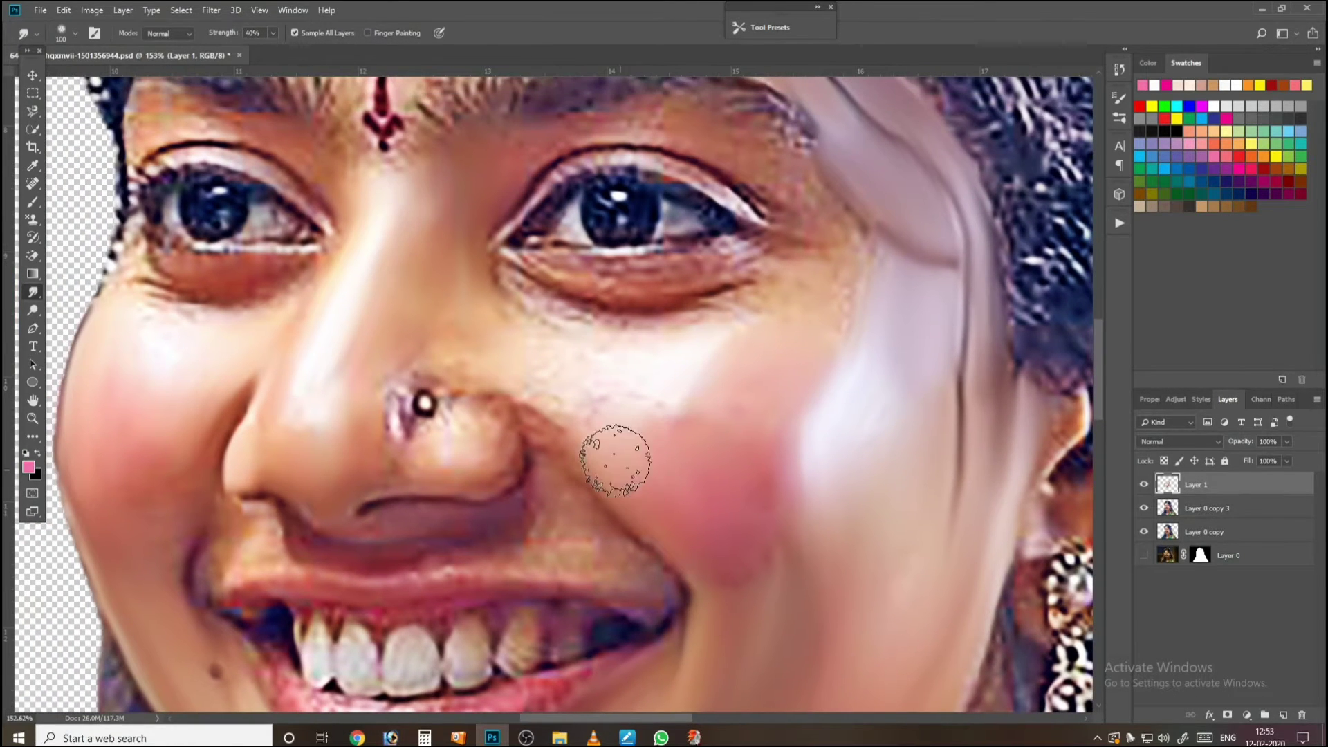
Step: Smooth the inner part of the right-hand cheek beside the nose with a smaller smudge tip
key("bracketleft")
key("bracketleft")
mouse_move(578, 371)
left_mouse_down()
mouse_move(642, 380)
mouse_move(644, 356)
mouse_move(673, 357)
mouse_move(585, 369)
mouse_move(491, 338)
mouse_move(505, 324)
mouse_move(595, 402)
mouse_move(582, 408)
mouse_move(589, 432)
mouse_move(555, 417)
mouse_move(545, 393)
mouse_move(598, 435)
mouse_move(524, 410)
mouse_move(522, 496)
left_mouse_up()
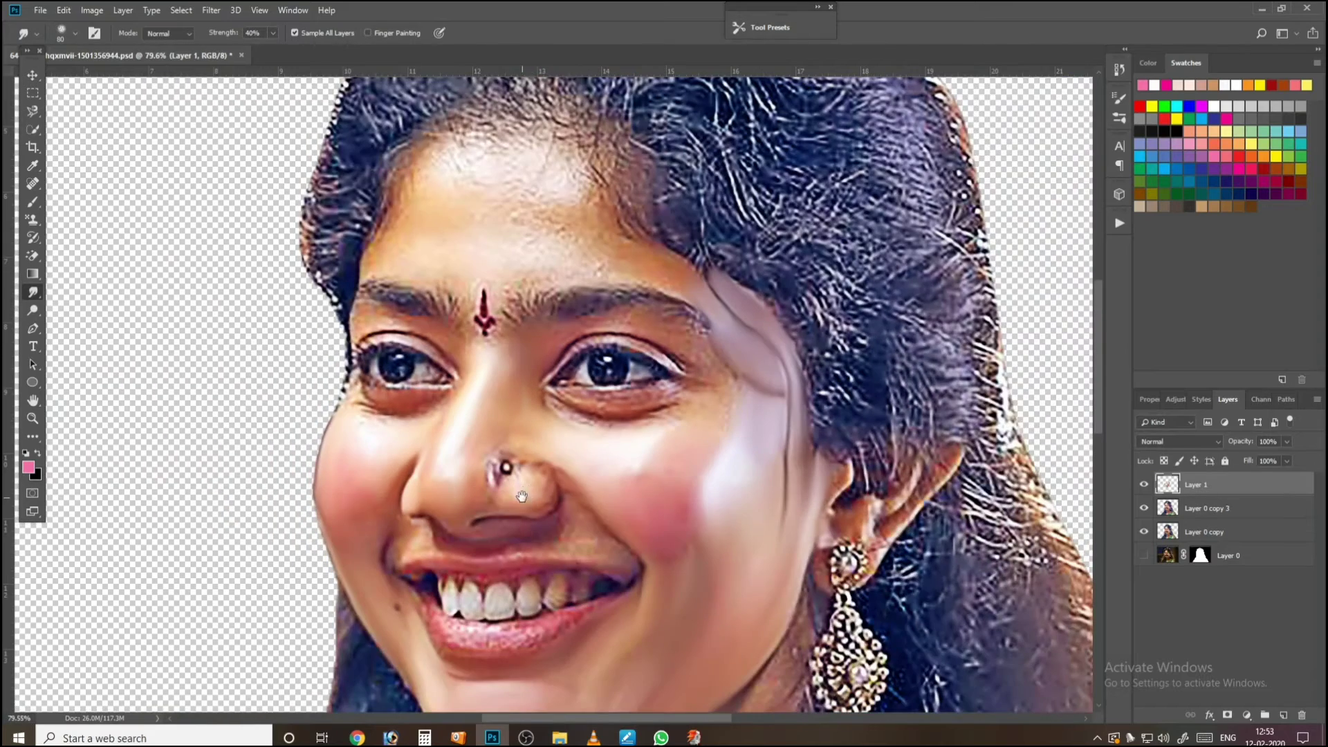
scroll(541, 444, "down", 5)
Step: Smudge the right-hand nostril and the underside of the nose tip smooth, adjusting the tip size around the nose stud
scroll(487, 394, "up", 8)
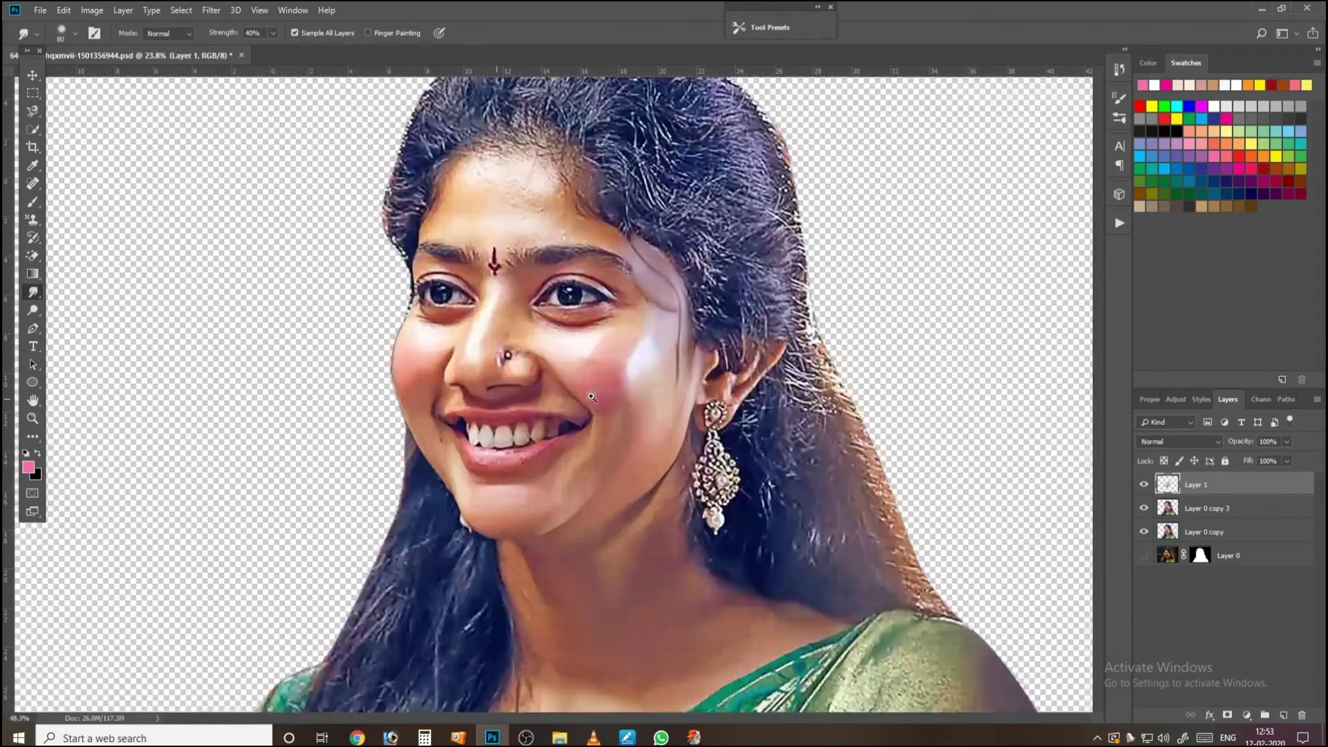
scroll(677, 298, "up", 3)
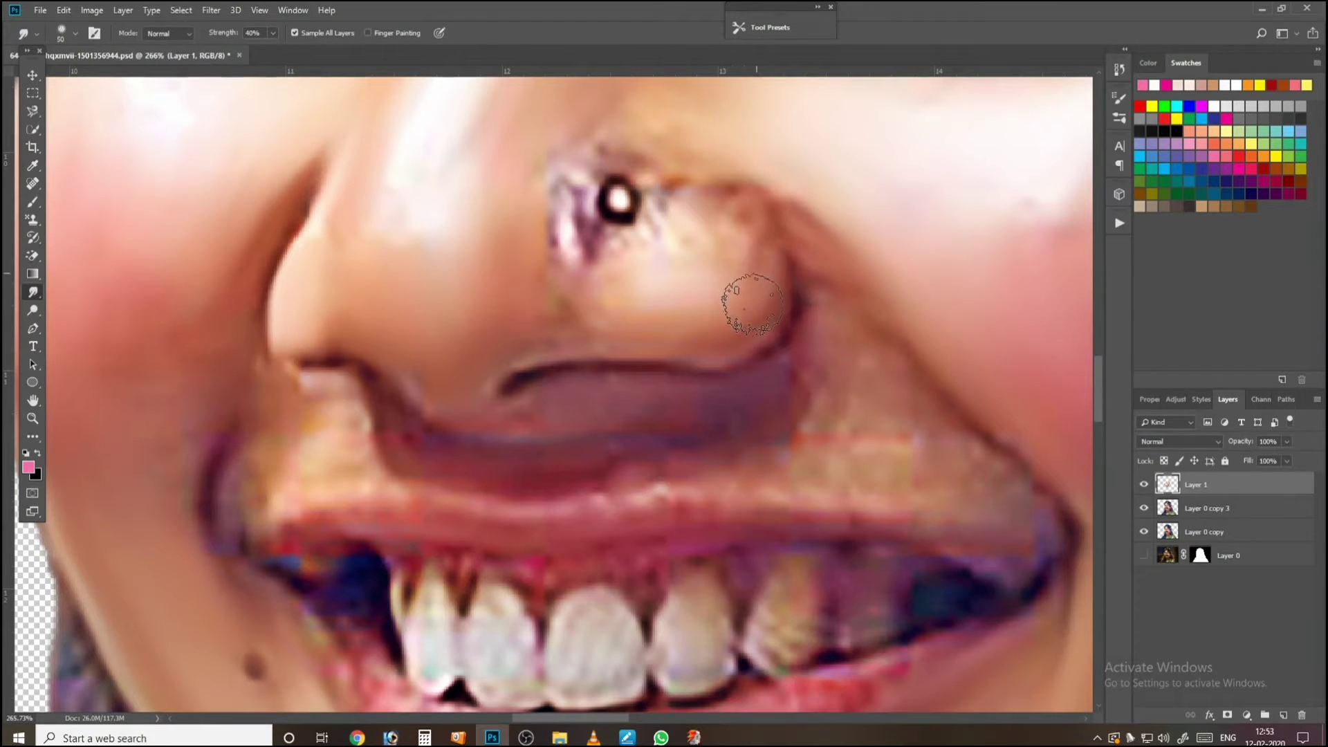
key("bracketright")
key("bracketright")
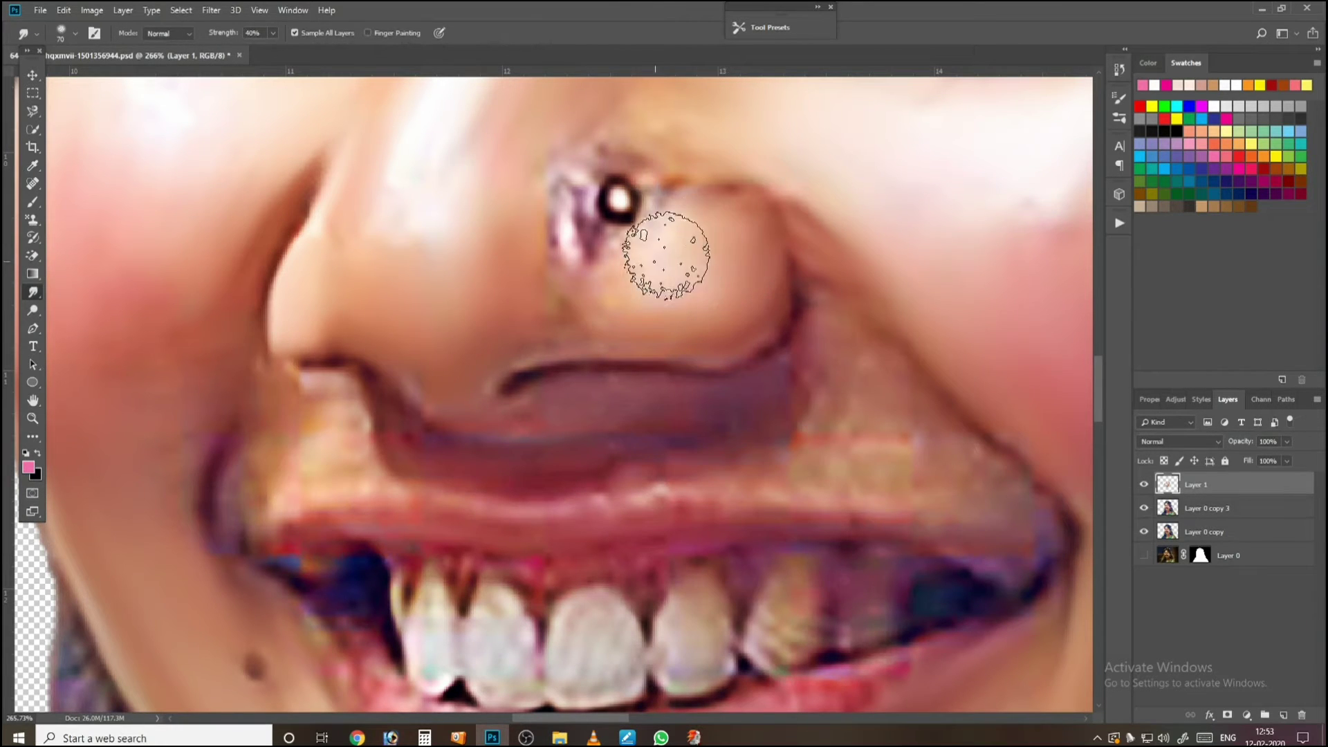
key("bracketleft")
key("bracketleft")
key("bracketleft")
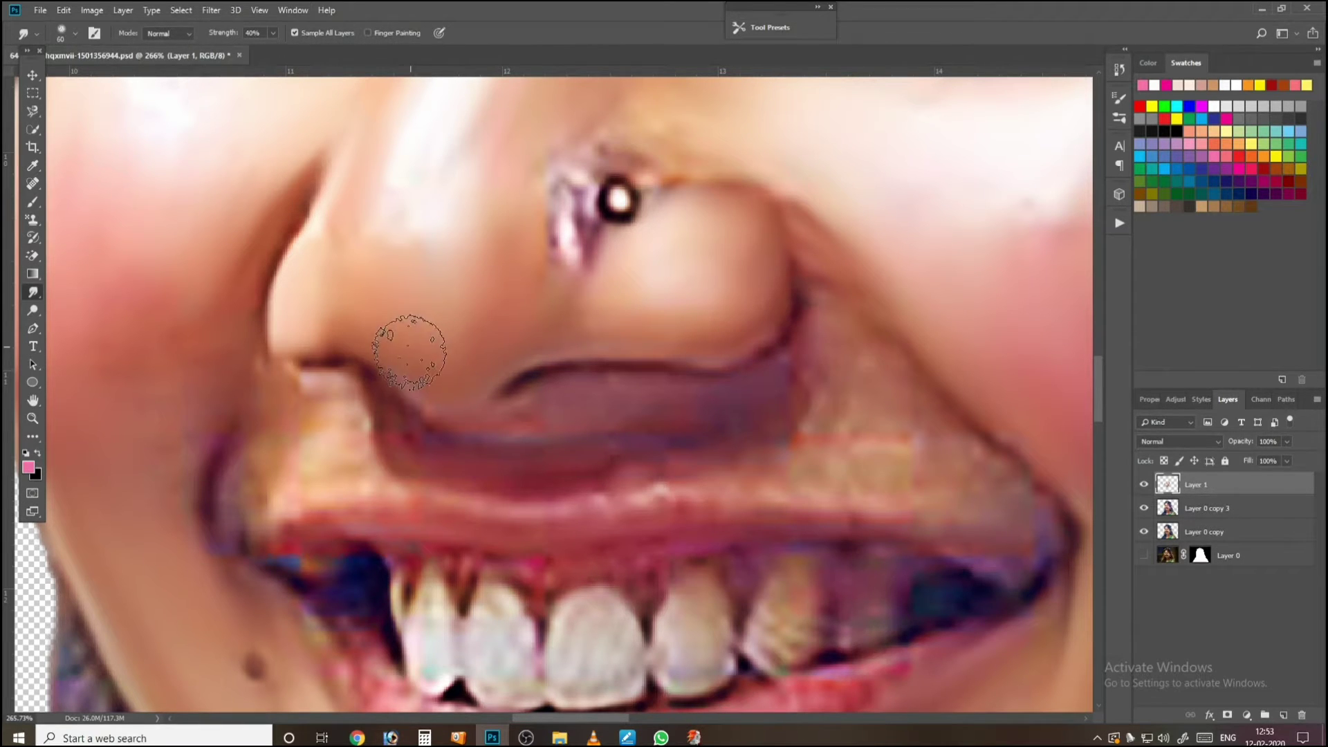
Step: Smudge the left-hand skin between the nose and the upper lip smooth, varying the tip size to follow the shadow edge
key("bracketleft")
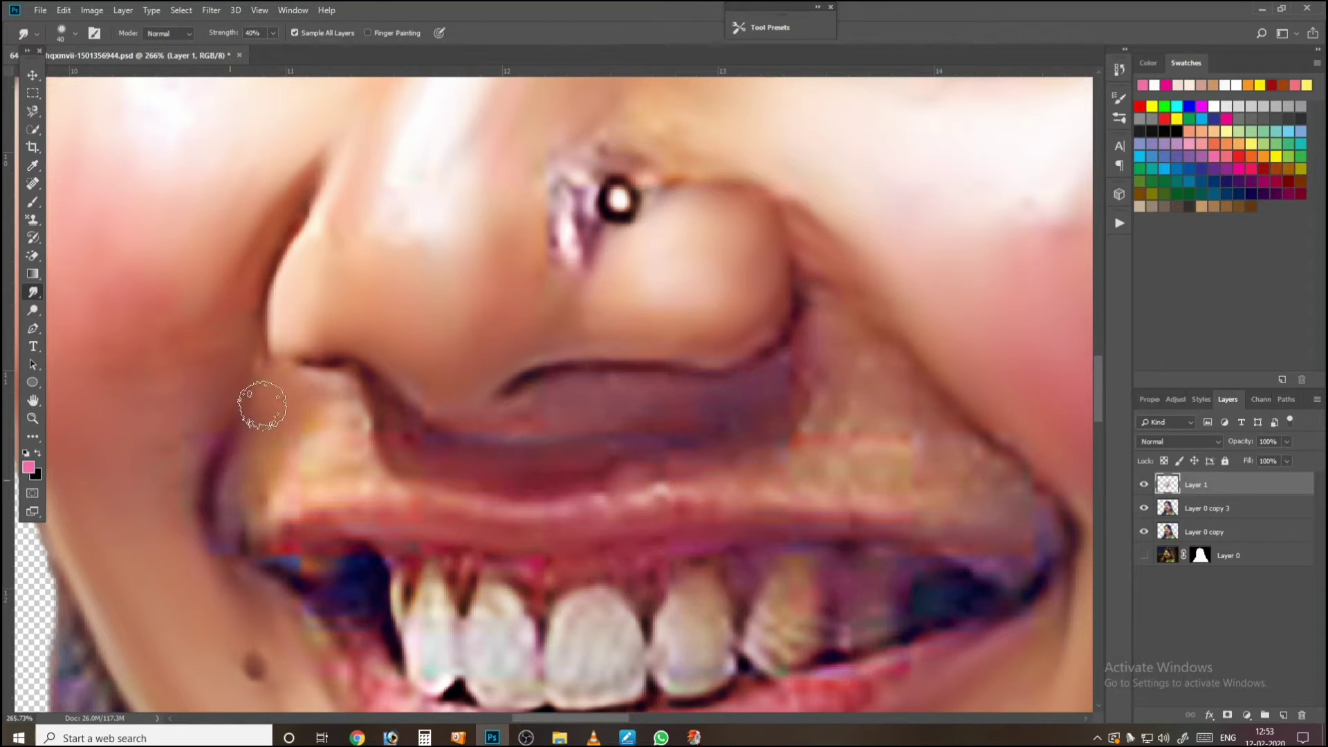
key("bracketright")
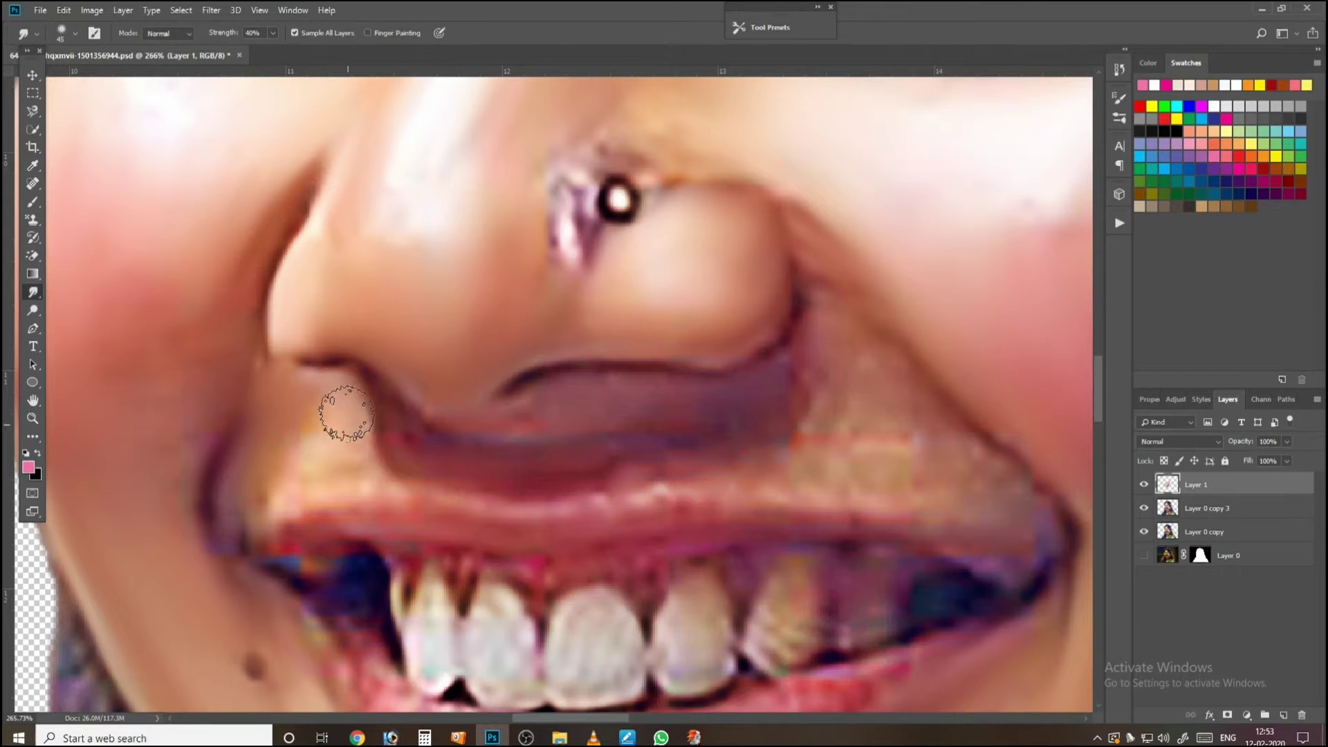
key("bracketright")
key("bracketright")
key("bracketright")
key("bracketleft")
key("bracketleft")
key("bracketleft")
key("bracketleft")
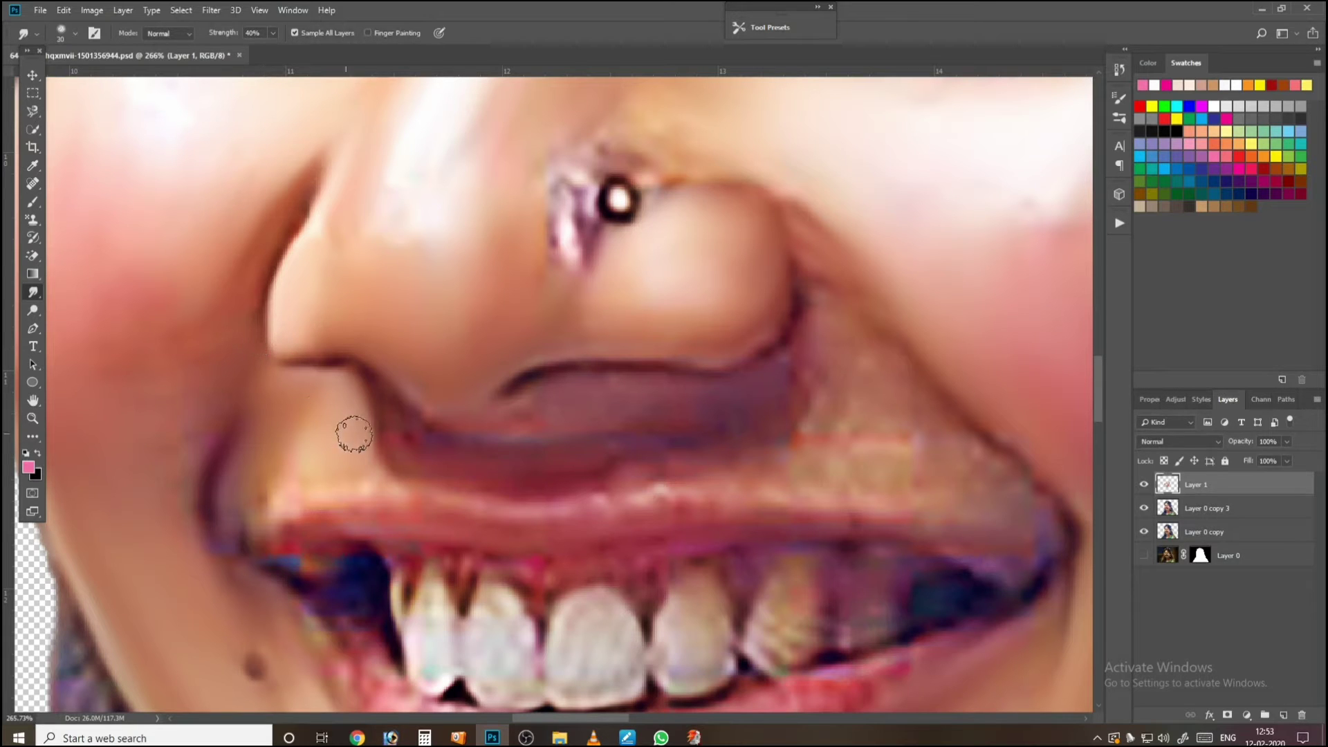
mouse_move(354, 404)
left_mouse_down()
mouse_move(328, 462)
mouse_move(292, 458)
mouse_move(253, 493)
left_mouse_up()
Step: Blend the fold at the left-hand mouth corner and the skin below it down along the edge of the lower lip
key("bracketright")
key("bracketright")
key("bracketright")
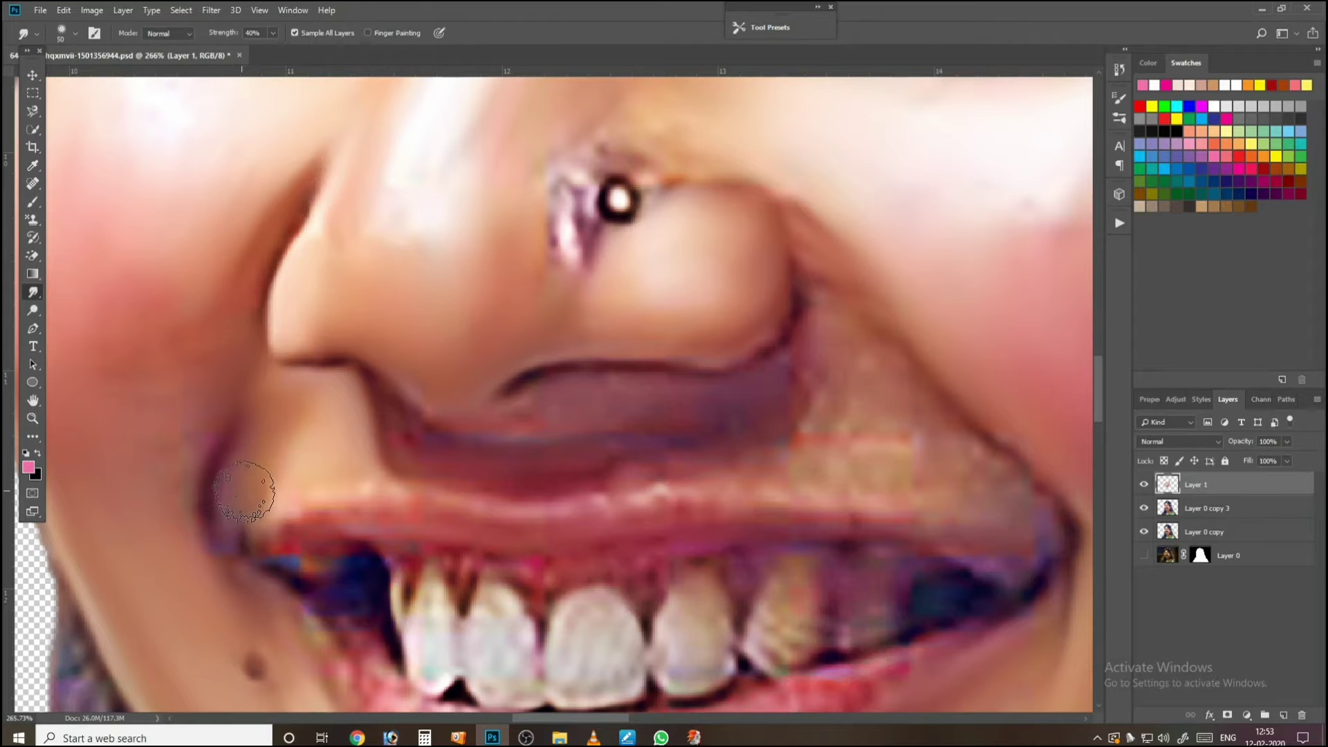
key("bracketleft")
key("bracketleft")
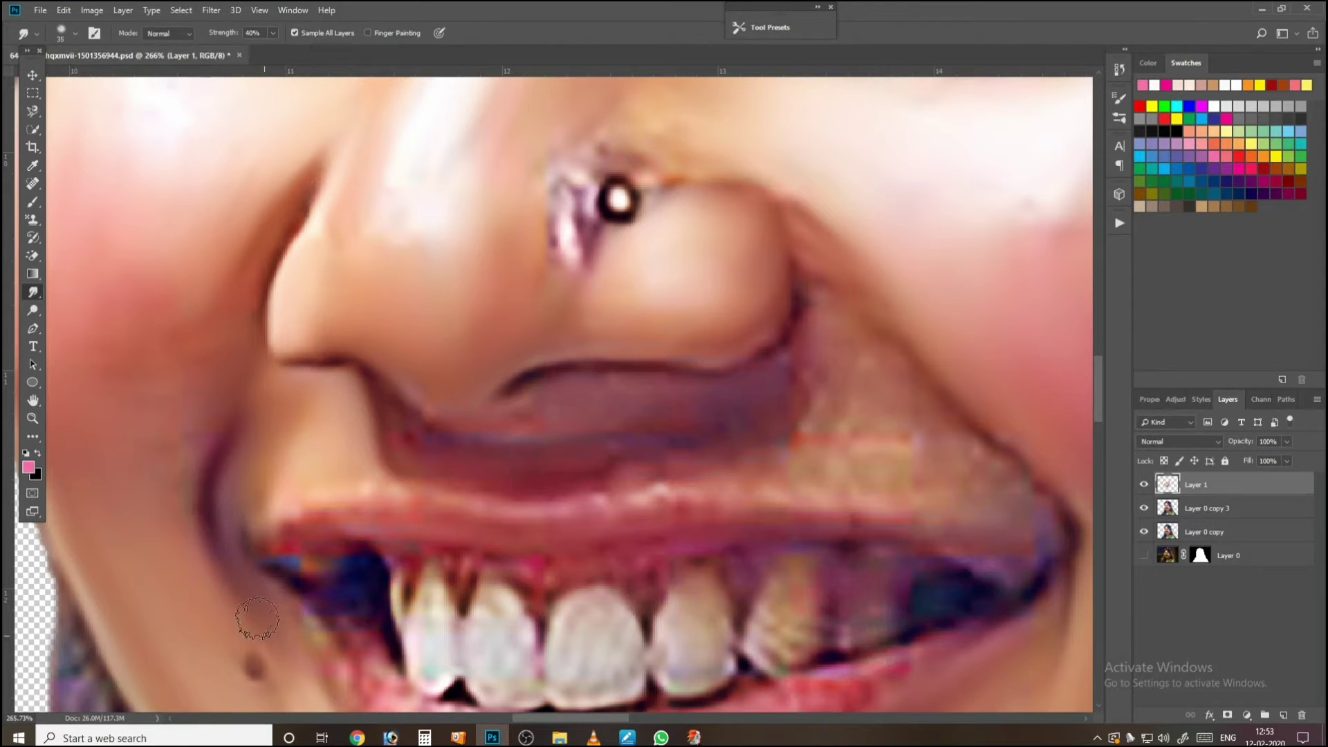
scroll(277, 567, "down", 5)
scroll(298, 564, "up", 4)
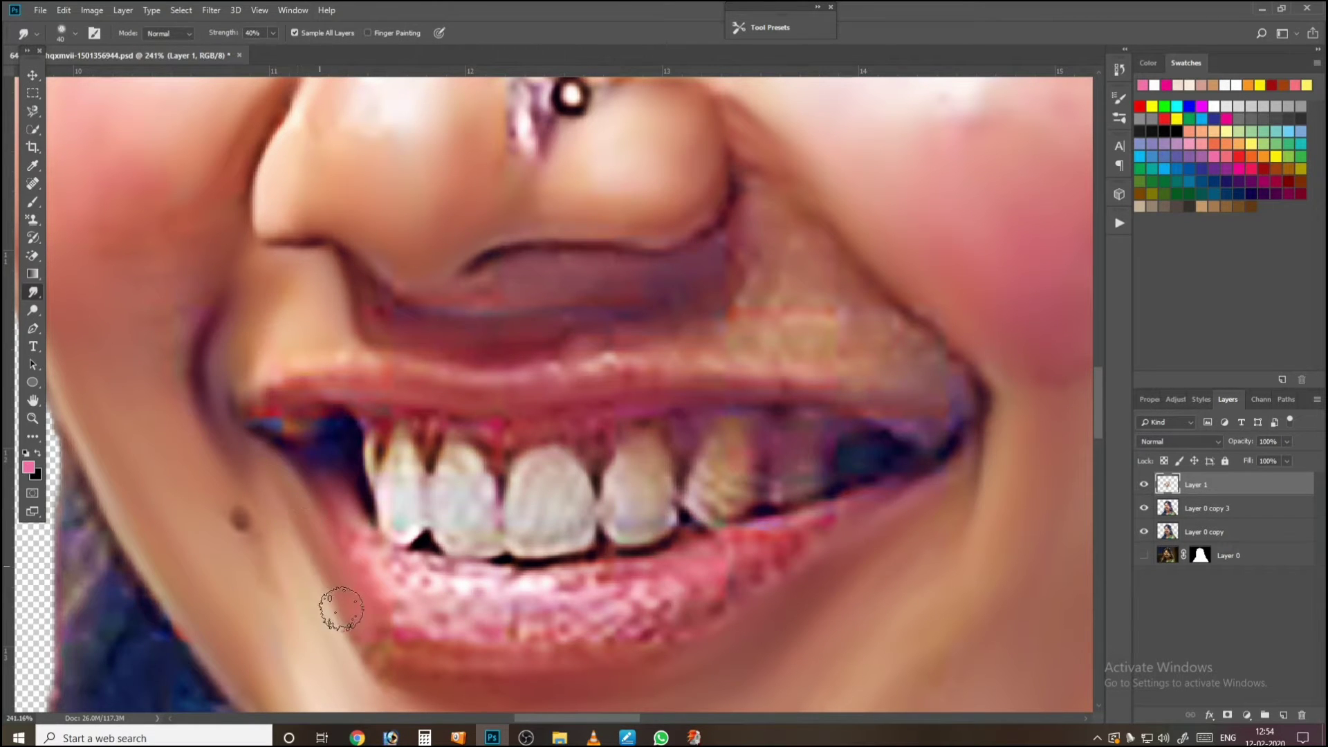
Step: Smudge the speckled lower lip smooth from its left-hand side across to the right-hand corner, keeping the highlight soft
scroll(394, 415, "down", 5)
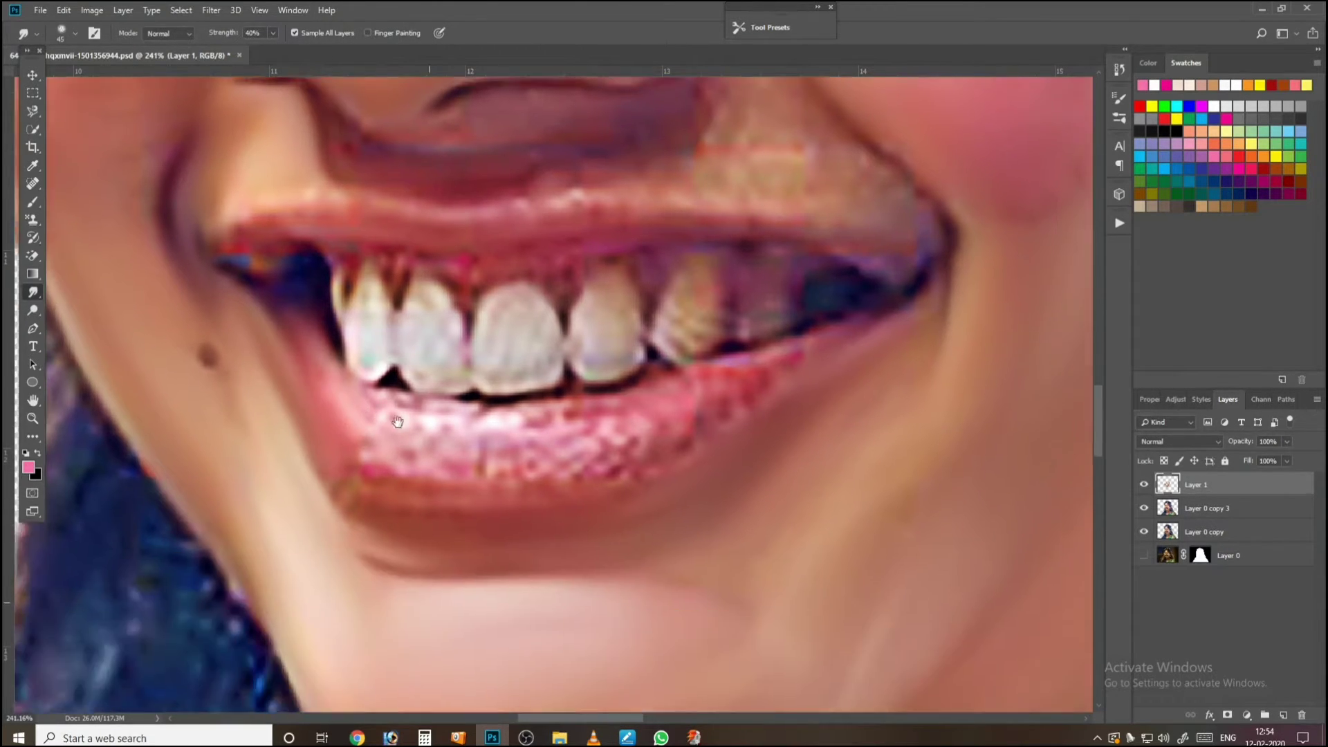
mouse_move(470, 401)
left_mouse_down()
mouse_move(477, 428)
mouse_move(549, 392)
mouse_move(574, 417)
mouse_move(649, 377)
mouse_move(636, 411)
mouse_move(549, 442)
mouse_move(507, 443)
mouse_move(502, 423)
mouse_move(480, 444)
mouse_move(448, 430)
mouse_move(446, 401)
mouse_move(420, 405)
mouse_move(436, 397)
mouse_move(385, 376)
mouse_move(389, 430)
mouse_move(357, 417)
mouse_move(355, 433)
mouse_move(364, 452)
mouse_move(441, 455)
mouse_move(474, 417)
mouse_move(541, 405)
mouse_move(464, 360)
mouse_move(528, 355)
mouse_move(574, 326)
mouse_move(517, 397)
left_mouse_up()
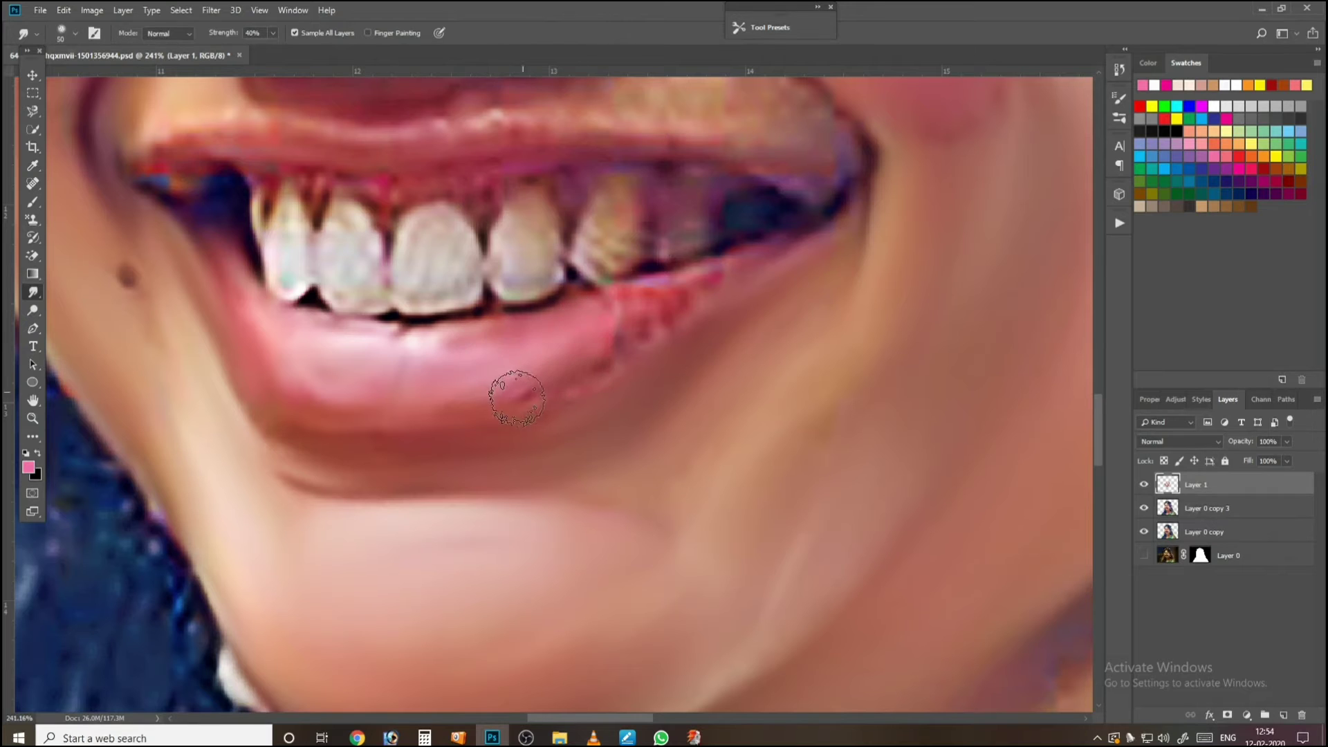
mouse_move(614, 332)
left_mouse_down()
mouse_move(509, 350)
mouse_move(522, 325)
mouse_move(543, 347)
mouse_move(684, 291)
left_mouse_up()
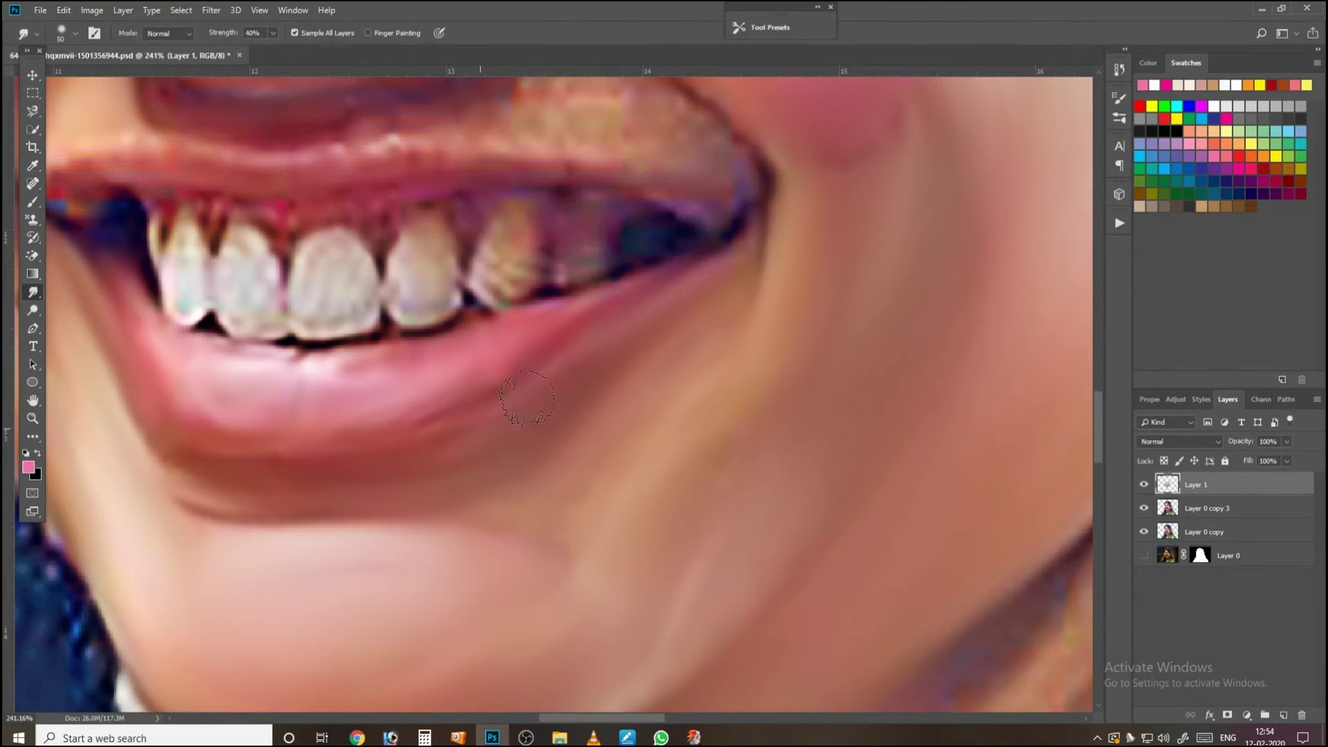
key("bracketleft")
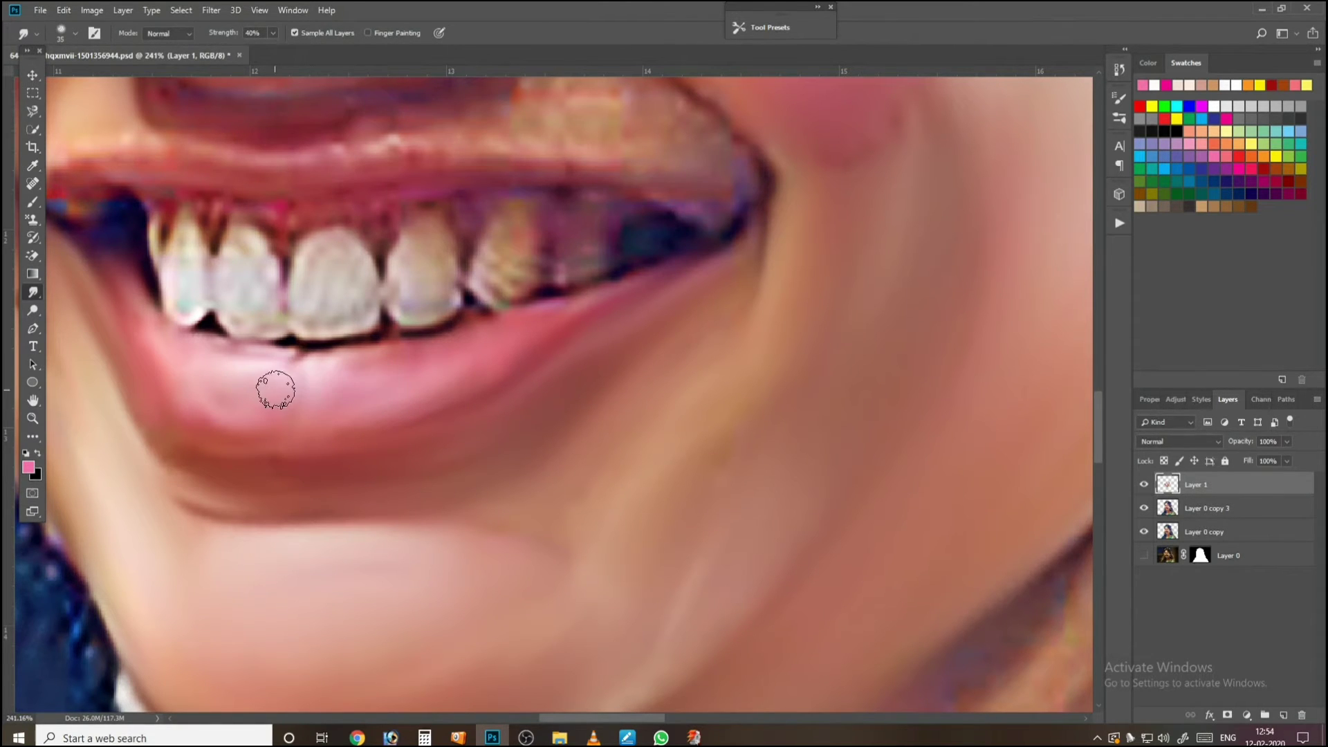
Step: Smudge the upper lip smooth along its whole length and clean up the coloured noise at the left-hand mouth corner
mouse_move(303, 315)
left_mouse_down()
mouse_move(371, 495)
mouse_move(364, 483)
left_mouse_up()
key("bracketright")
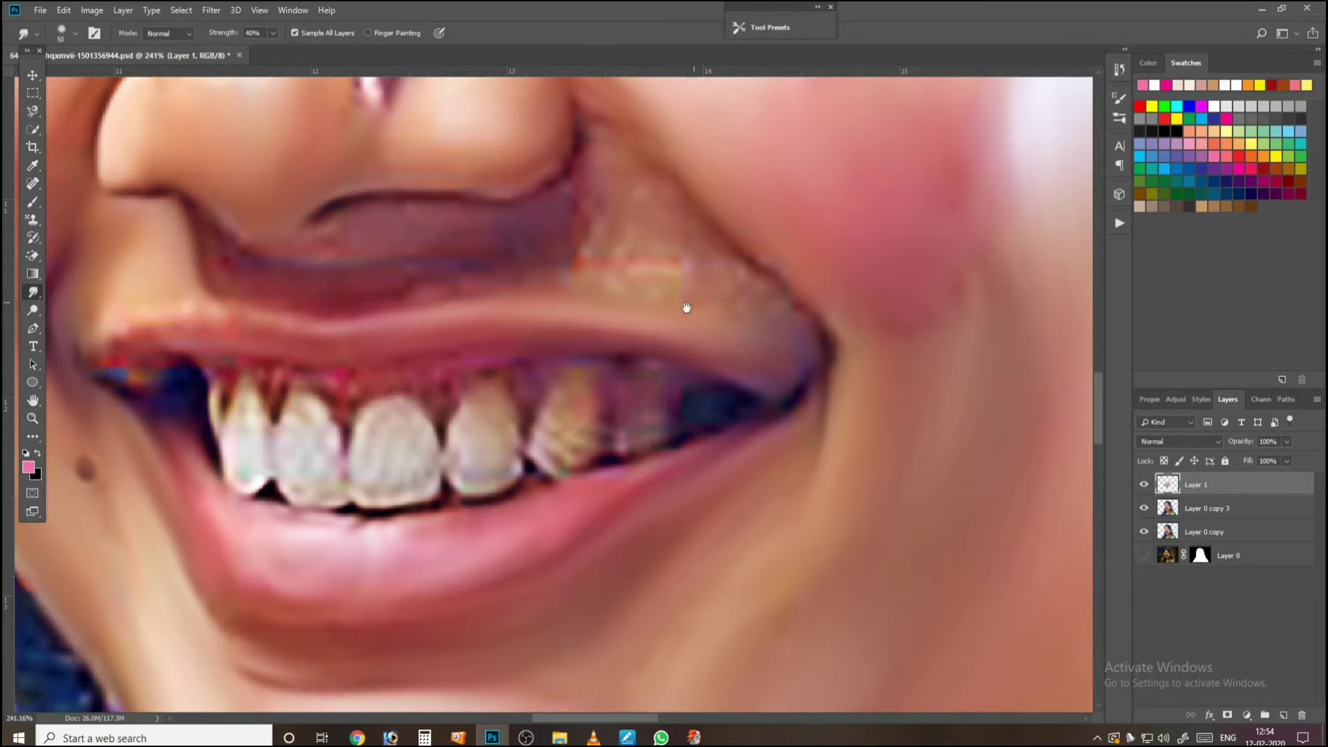
left_click_drag(431, 324, 802, 337)
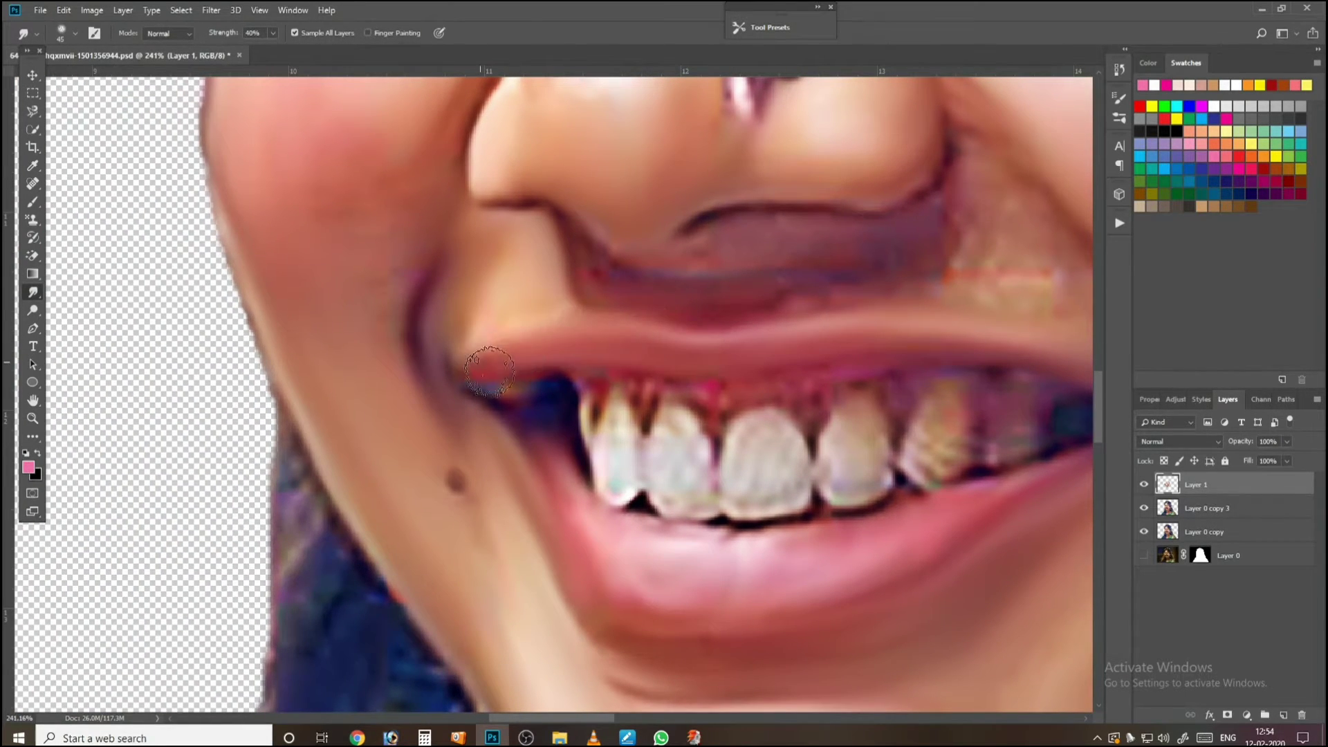
mouse_move(524, 374)
left_mouse_down()
mouse_move(475, 380)
mouse_move(492, 365)
left_mouse_up()
key("bracketright")
key("bracketright")
left_click_drag(561, 318, 456, 337)
key("bracketleft")
key("bracketleft")
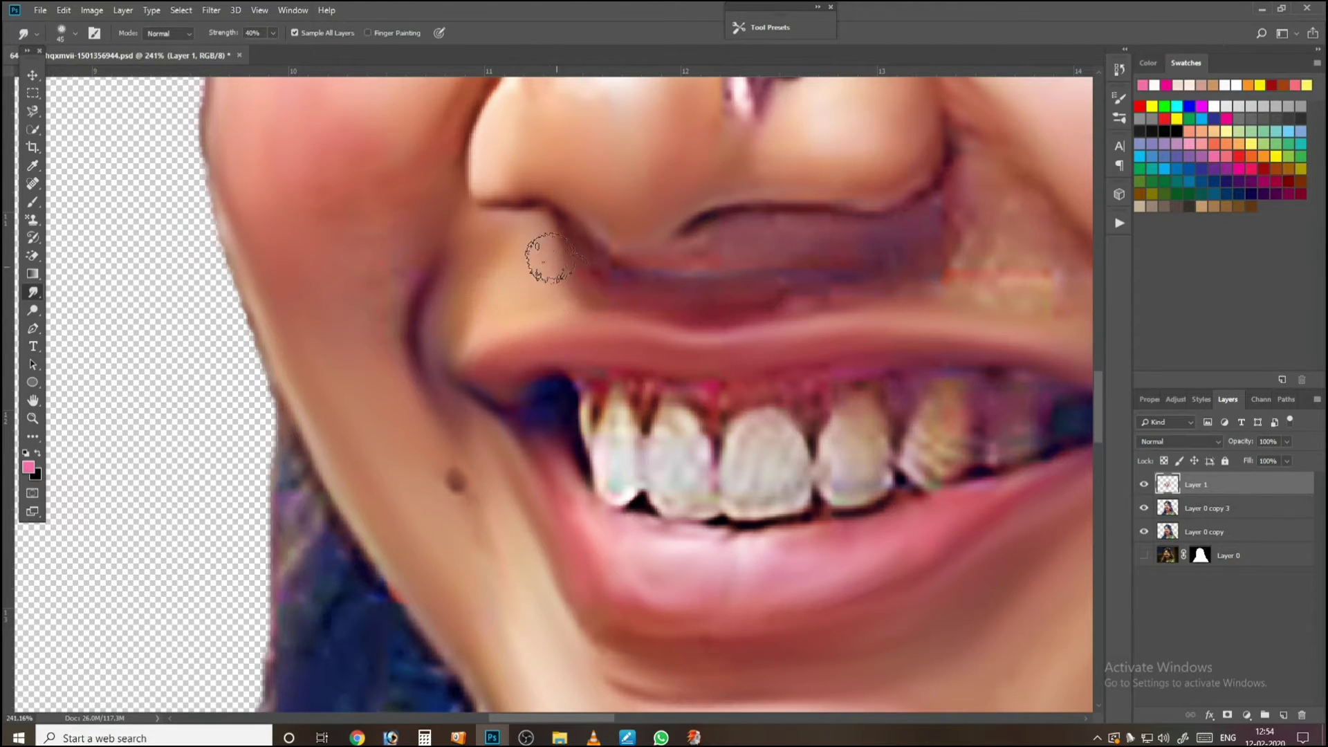
Step: Blend the dark shadow between the nose and the upper lip, starting from the edge beneath the nose tip
left_click_drag(641, 293, 511, 391)
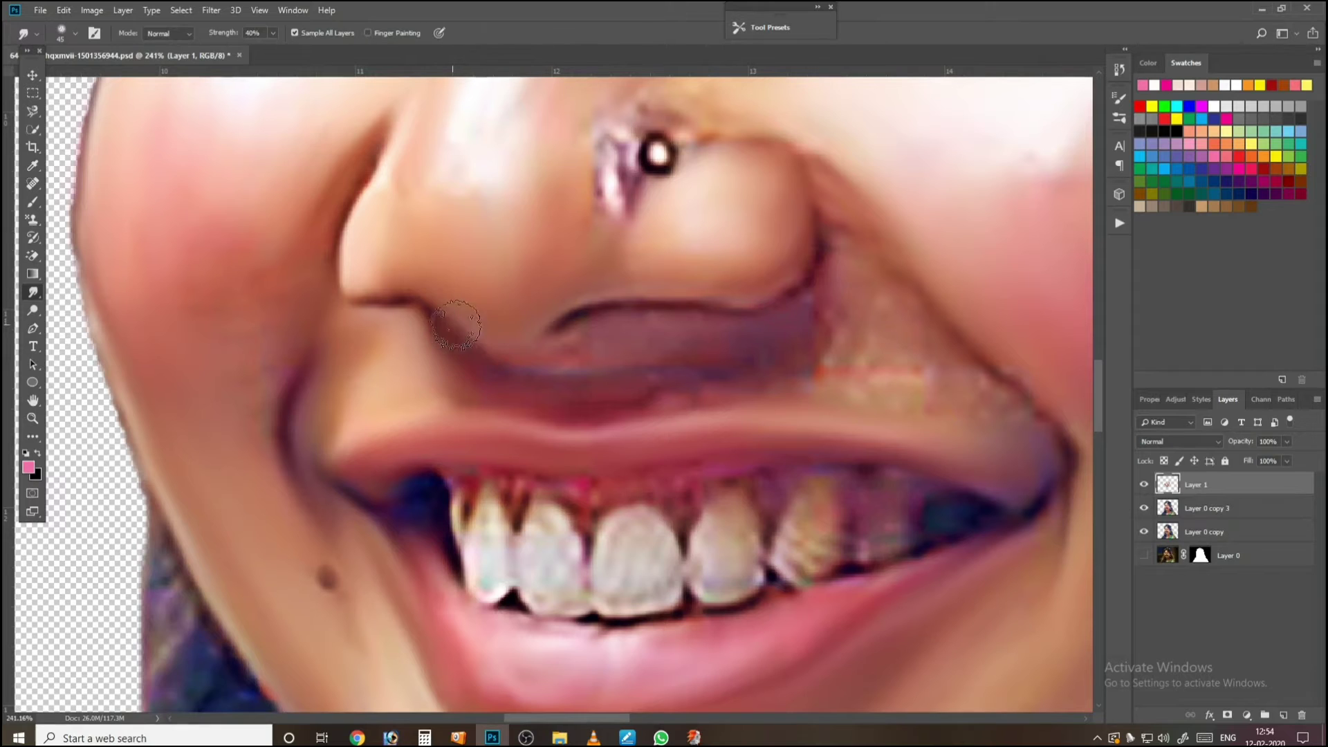
key("bracketright")
key("bracketleft")
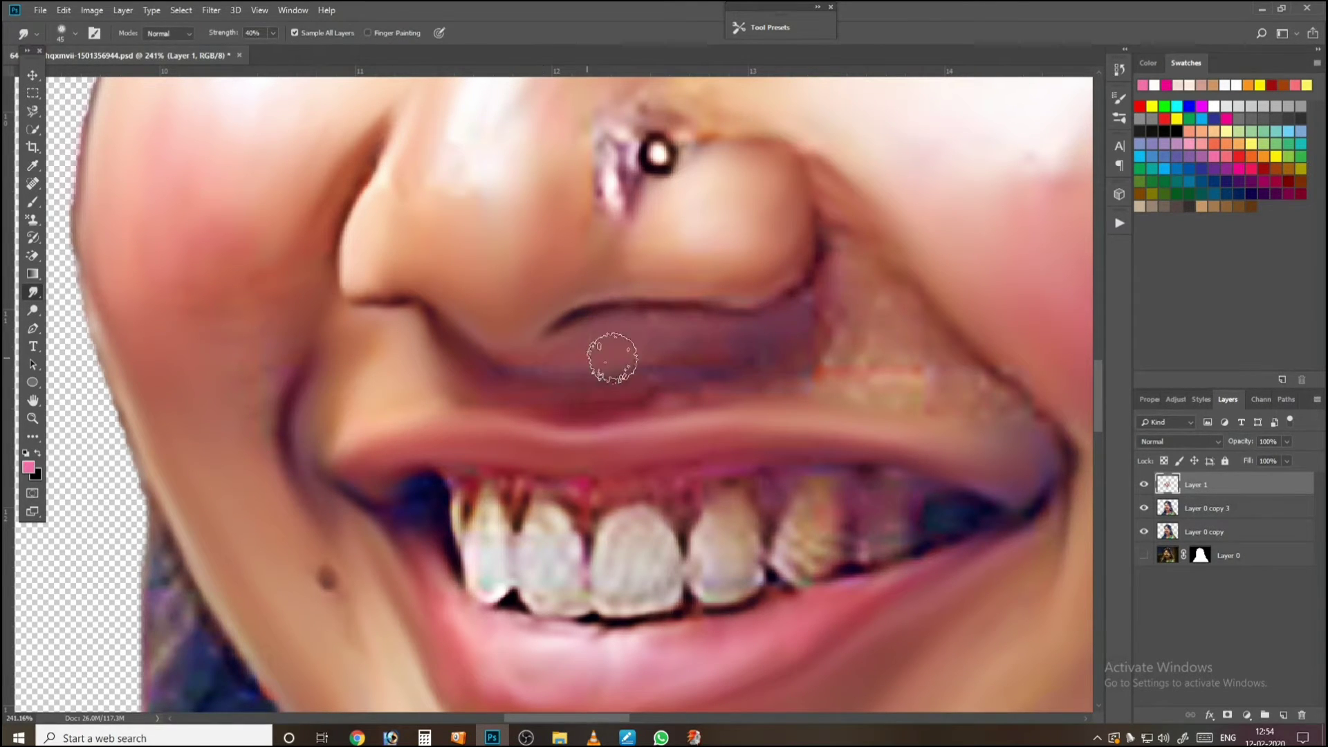
mouse_move(575, 382)
left_mouse_down()
mouse_move(489, 359)
mouse_move(462, 399)
left_mouse_up()
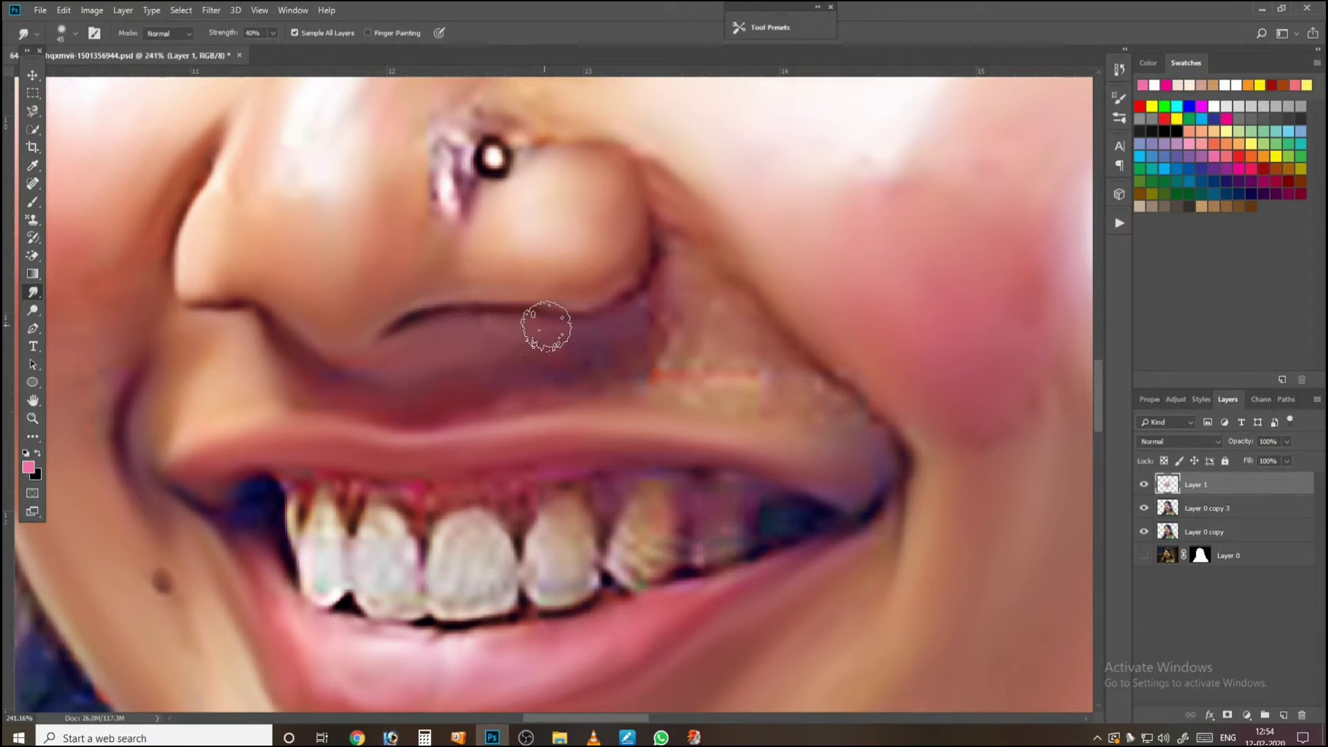
Step: Smudge the right-hand end of the nose shadow and the blotchy skin between the nostril, smile fold and upper lip with a larger tip
key("bracketright")
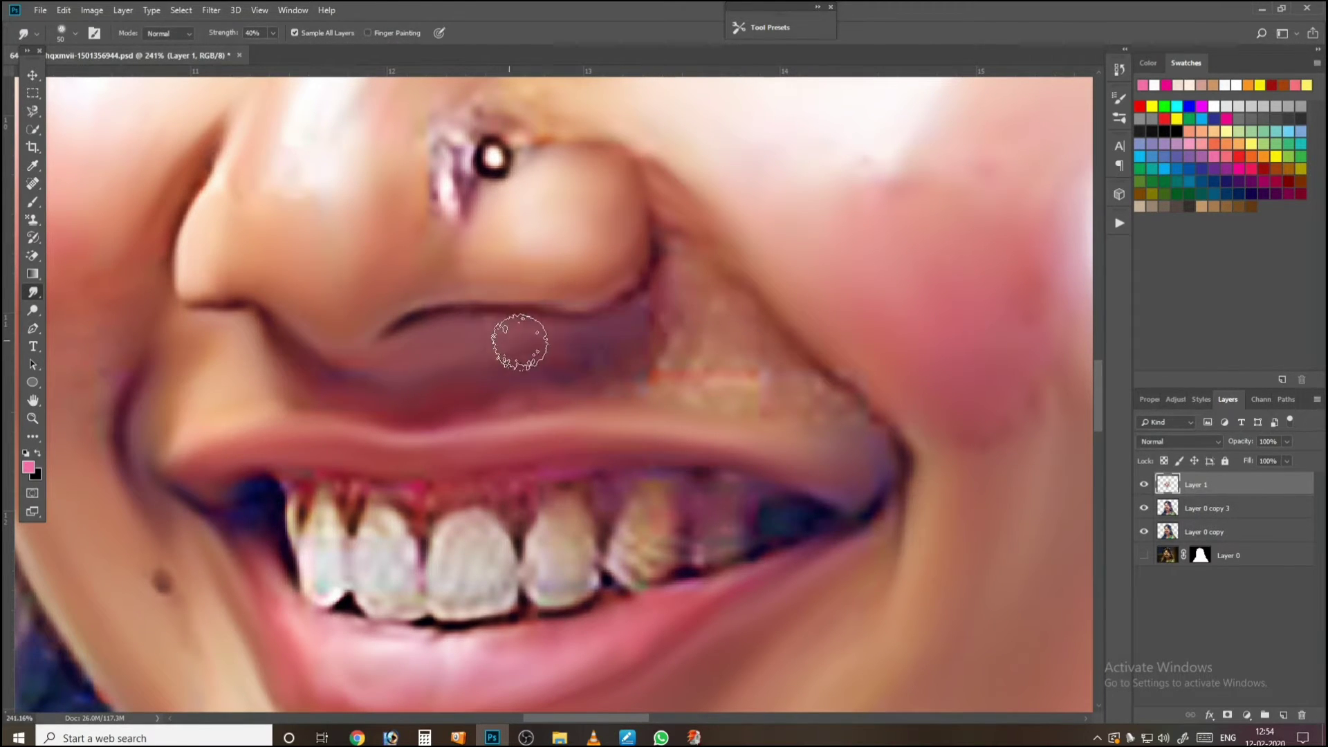
key("bracketright")
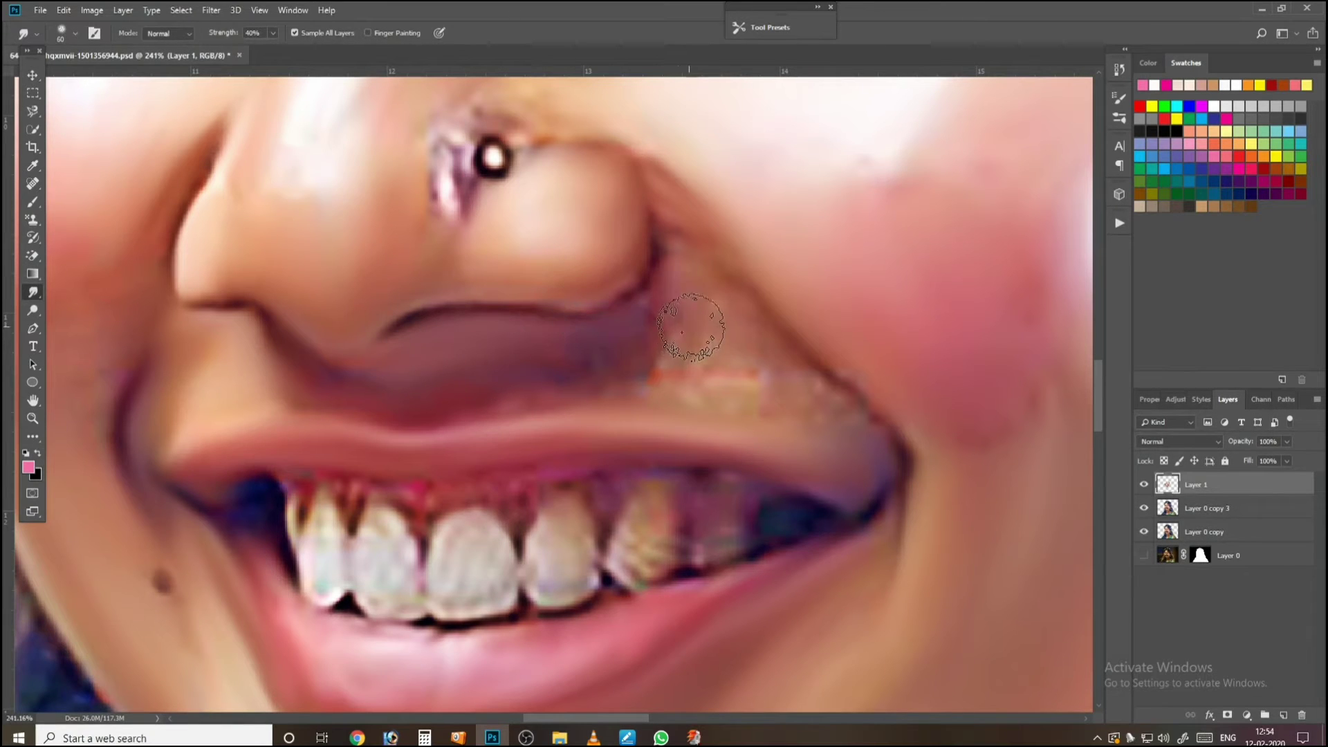
mouse_move(691, 308)
left_mouse_down()
mouse_move(711, 361)
mouse_move(740, 353)
mouse_move(803, 408)
mouse_move(841, 422)
mouse_move(685, 334)
mouse_move(631, 361)
mouse_move(551, 362)
mouse_move(517, 333)
left_mouse_up()
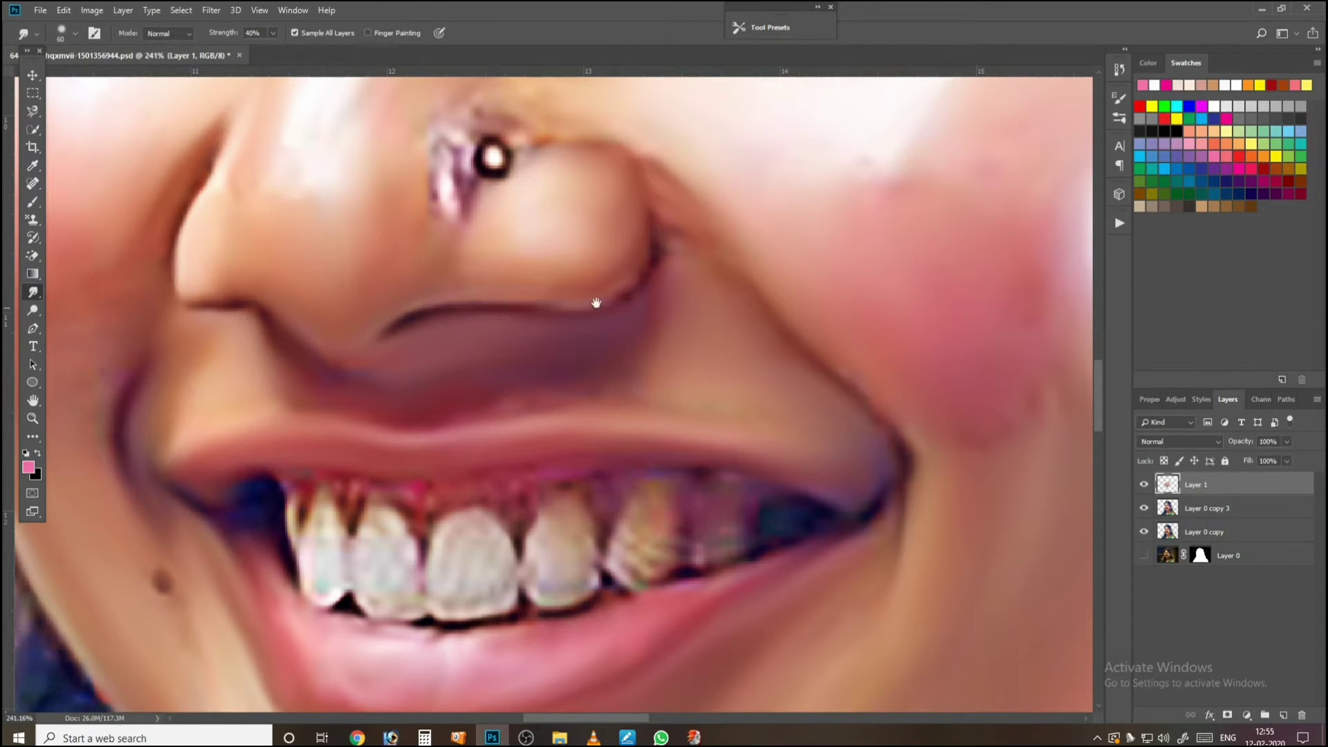
Step: Smudge the nostril beside the nose stud, softening its dark outer edge and the skin over its rounded top
left_click_drag(632, 298, 603, 407)
key("bracketleft")
key("bracketleft")
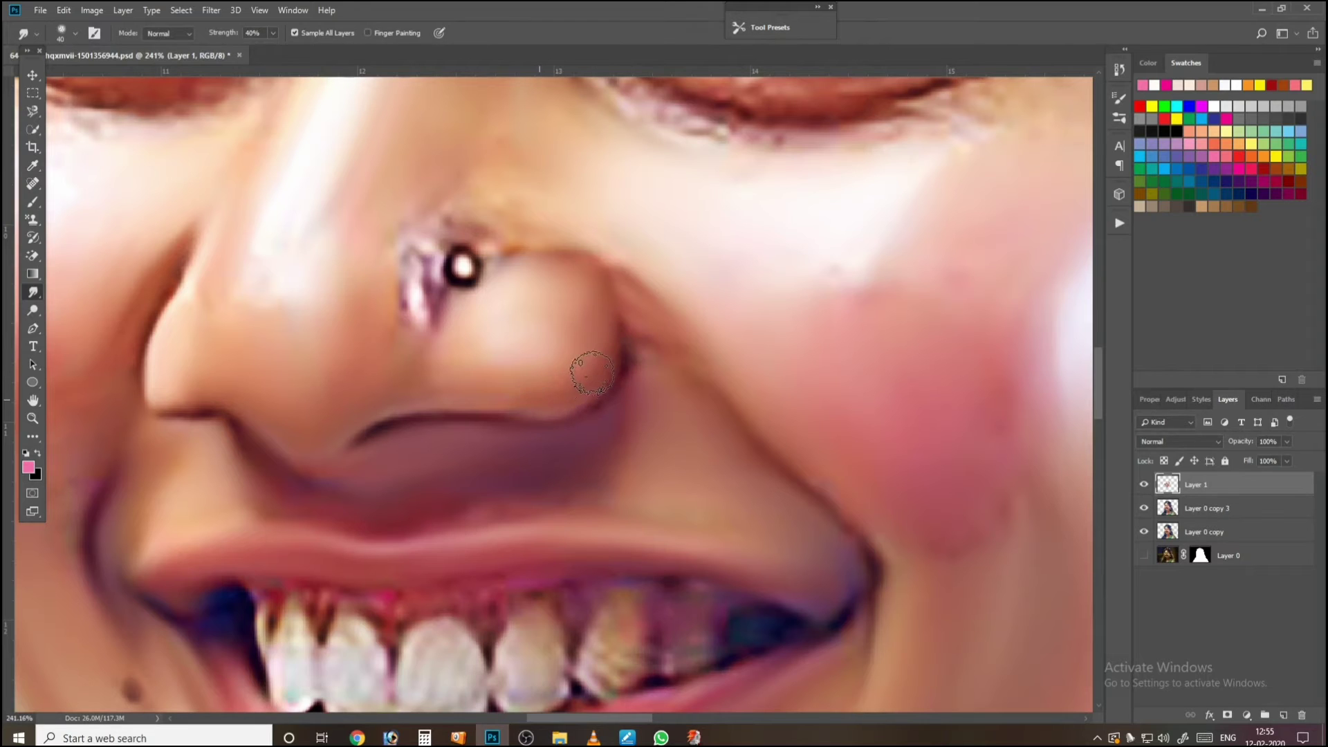
left_click_drag(598, 346, 500, 443)
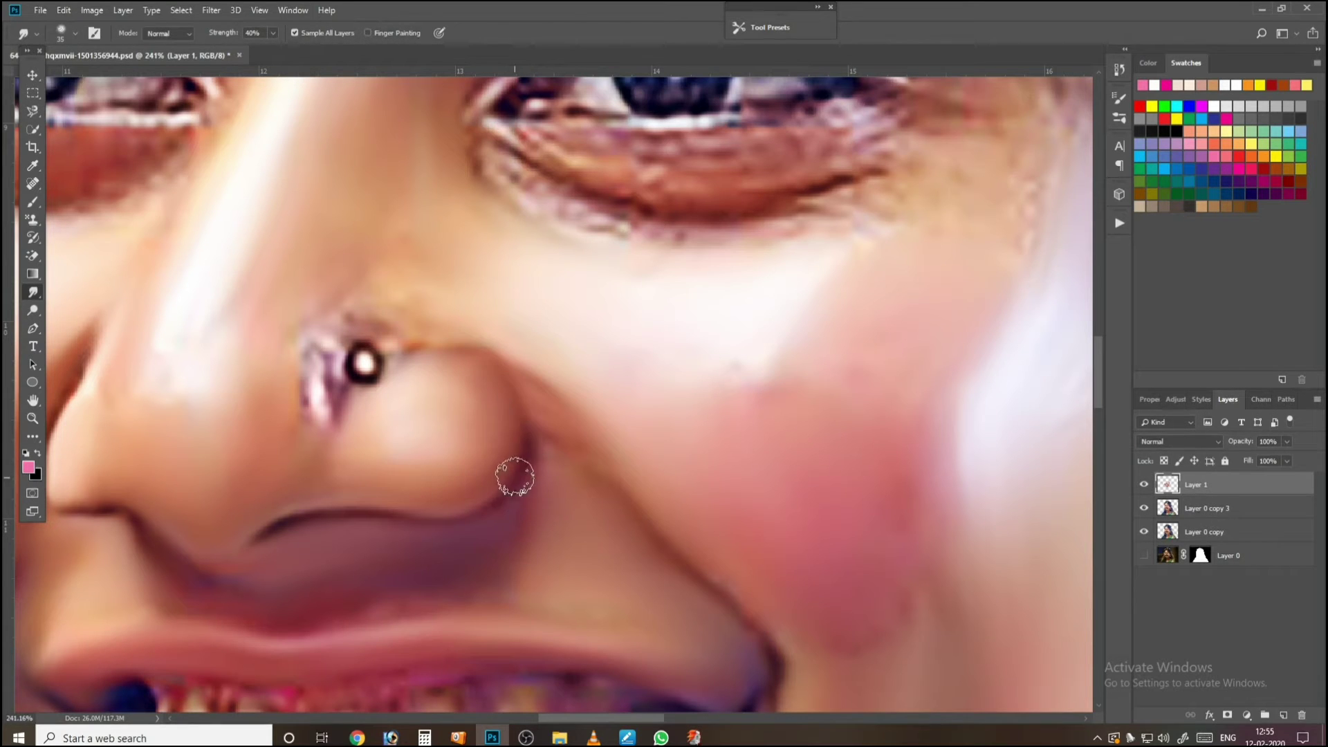
mouse_move(514, 476)
left_mouse_down()
mouse_move(506, 377)
mouse_move(516, 441)
mouse_move(525, 415)
left_mouse_up()
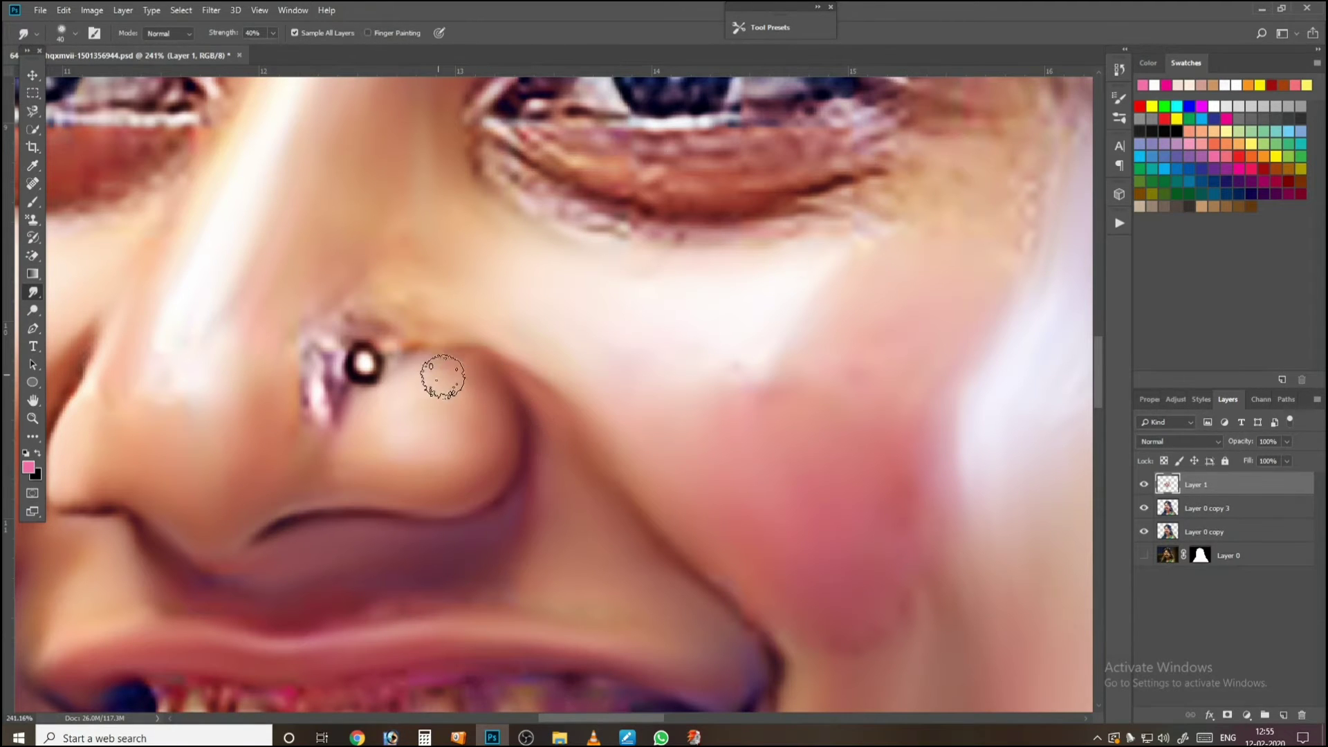
mouse_move(442, 377)
left_mouse_down()
mouse_move(399, 353)
mouse_move(505, 416)
left_mouse_up()
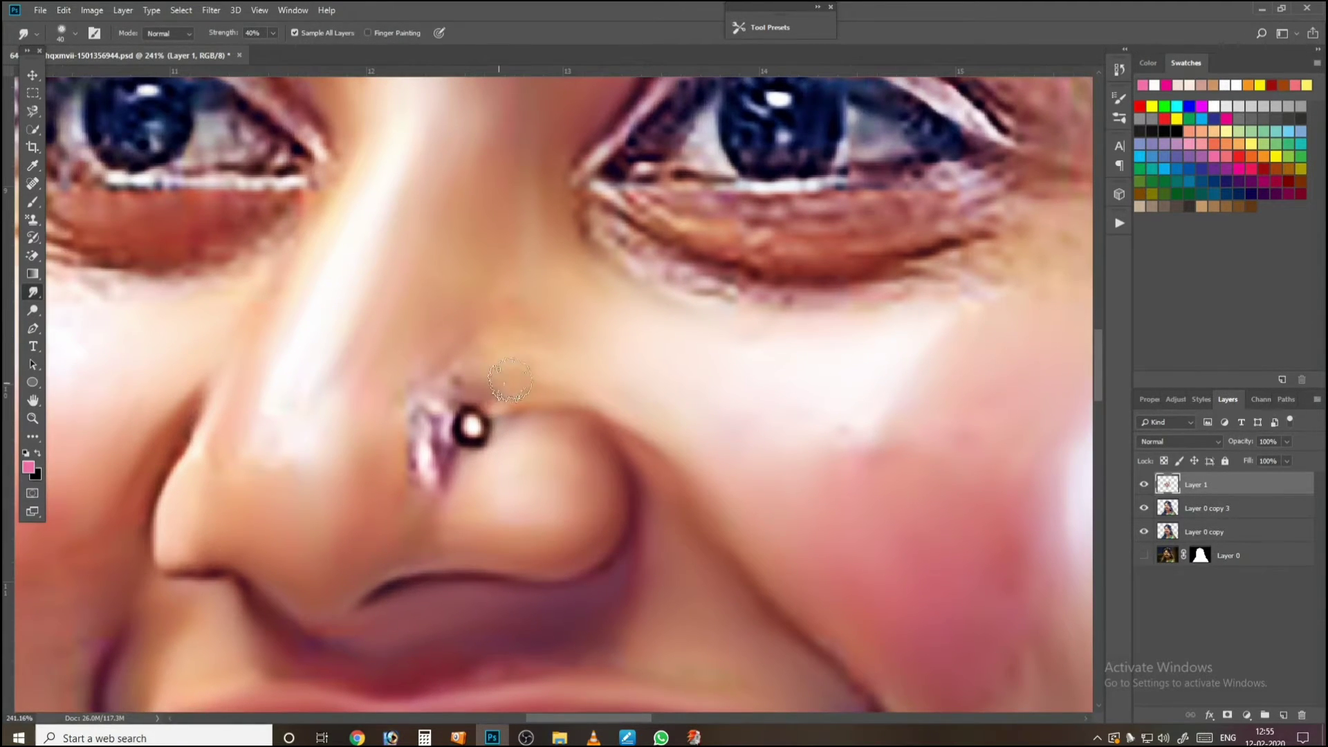
Step: Smudge away the speckled purple patch around the nose stud and blend the highlight along the nose bridge with a larger tip
mouse_move(423, 414)
left_mouse_down()
mouse_move(428, 476)
mouse_move(431, 412)
mouse_move(403, 489)
mouse_move(404, 405)
mouse_move(435, 395)
left_mouse_up()
key("bracketright")
key("bracketright")
mouse_move(392, 459)
left_mouse_down()
mouse_move(412, 491)
mouse_move(417, 480)
mouse_move(450, 500)
mouse_move(419, 474)
mouse_move(423, 446)
mouse_move(393, 510)
mouse_move(380, 458)
left_mouse_up()
left_click_drag(247, 398, 272, 406)
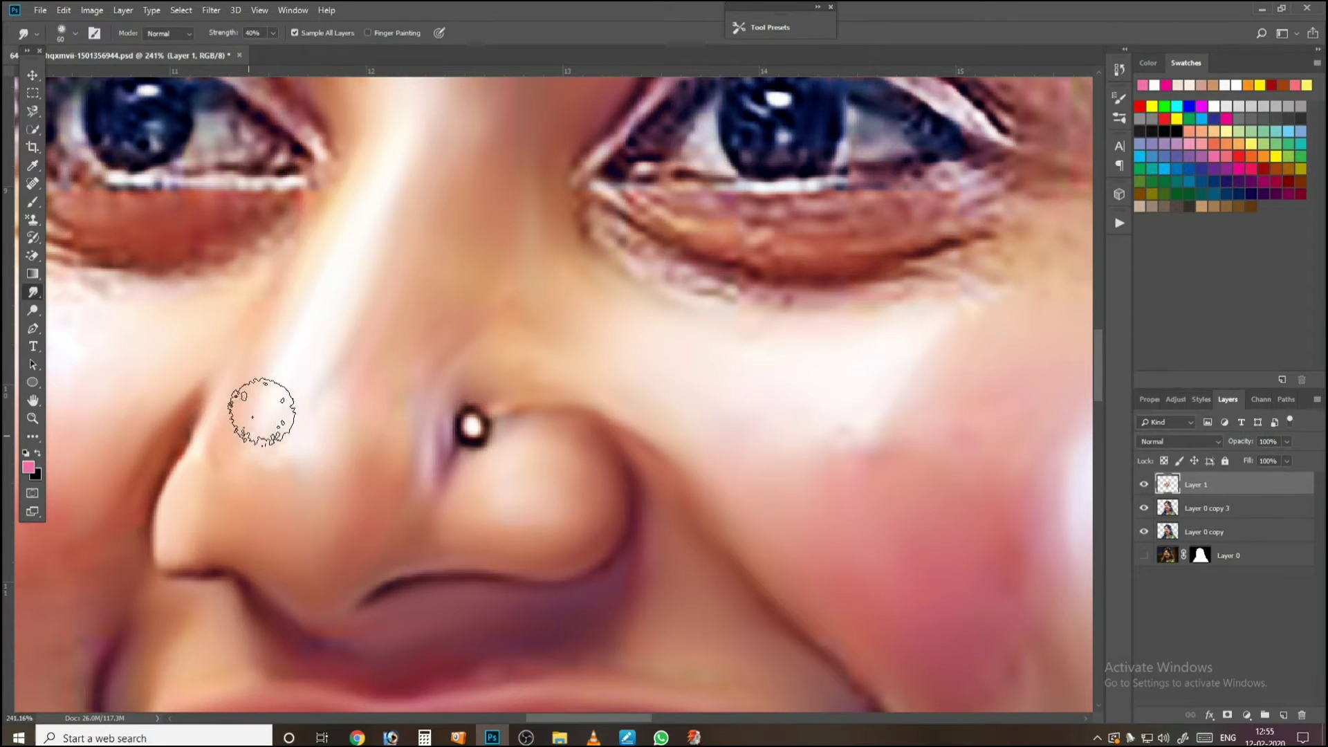
key("ctrl+0")
left_click_drag(302, 352, 346, 359)
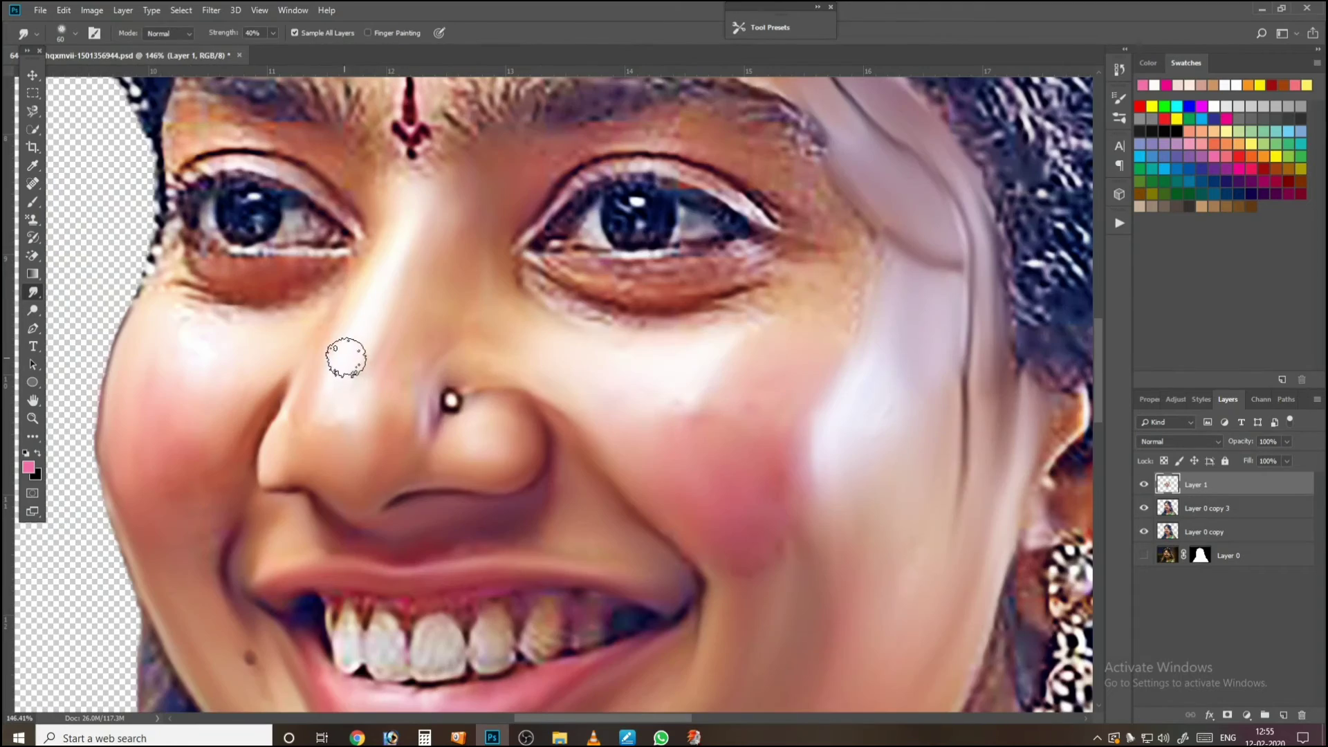
mouse_move(408, 310)
left_mouse_down()
mouse_move(371, 346)
mouse_move(398, 361)
left_mouse_up()
Step: Smudge the blotchy skin around the right-hand eye's outer corner and the area between its upper lid and eyebrow
scroll(445, 267, "down", 6)
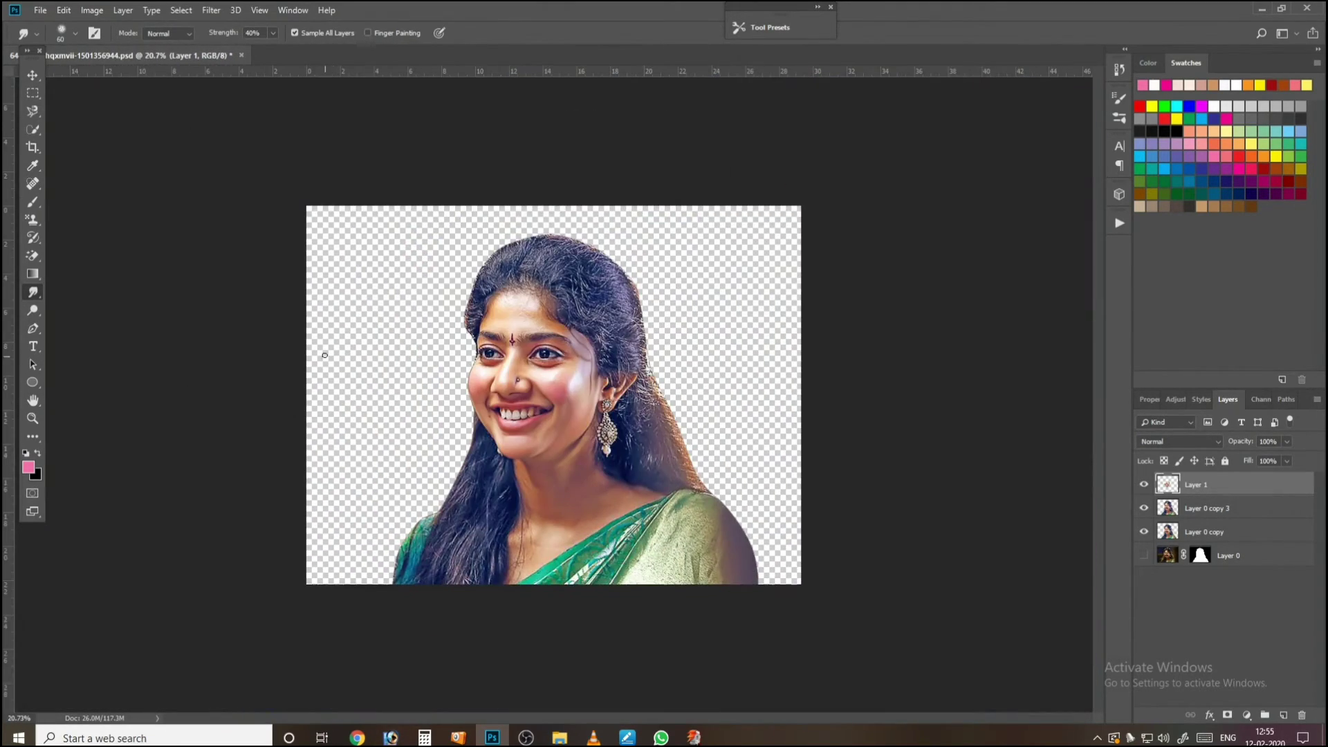
scroll(508, 413, "up", 6)
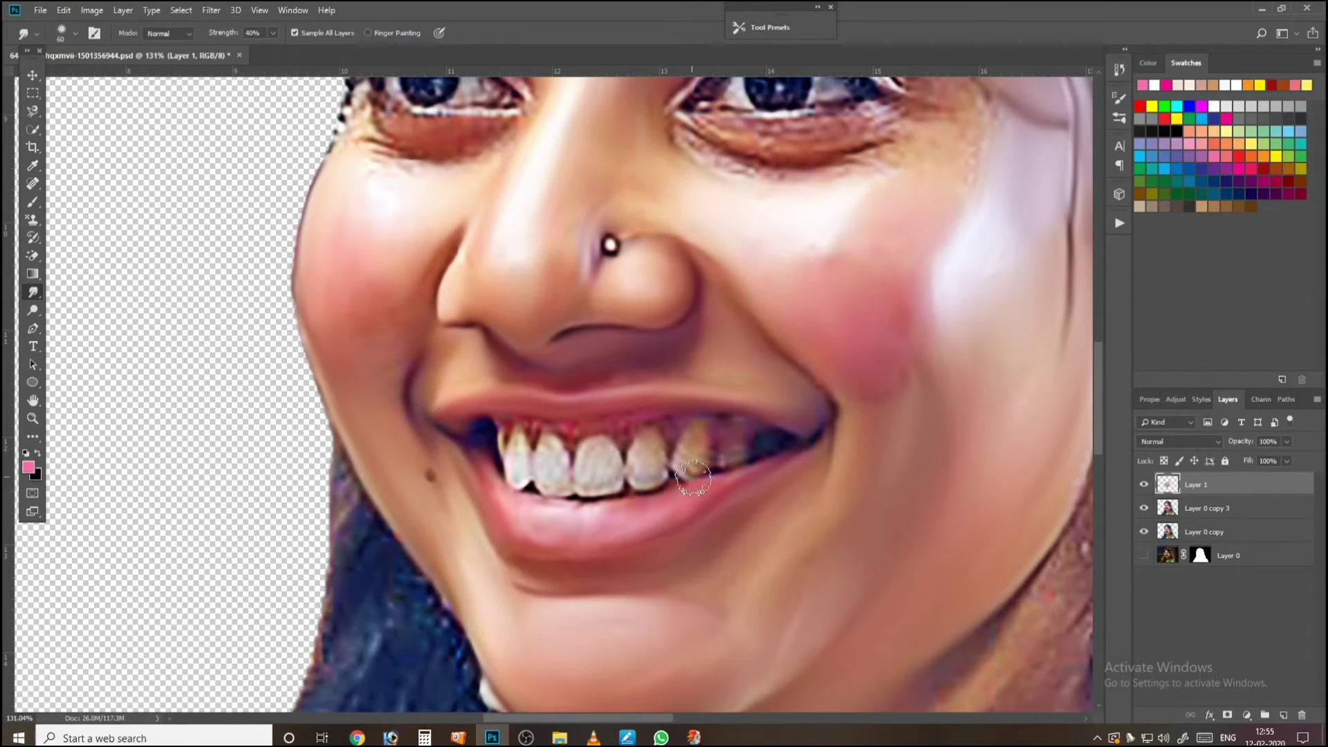
left_click_drag(892, 257, 830, 475)
scroll(830, 386, "up", 3)
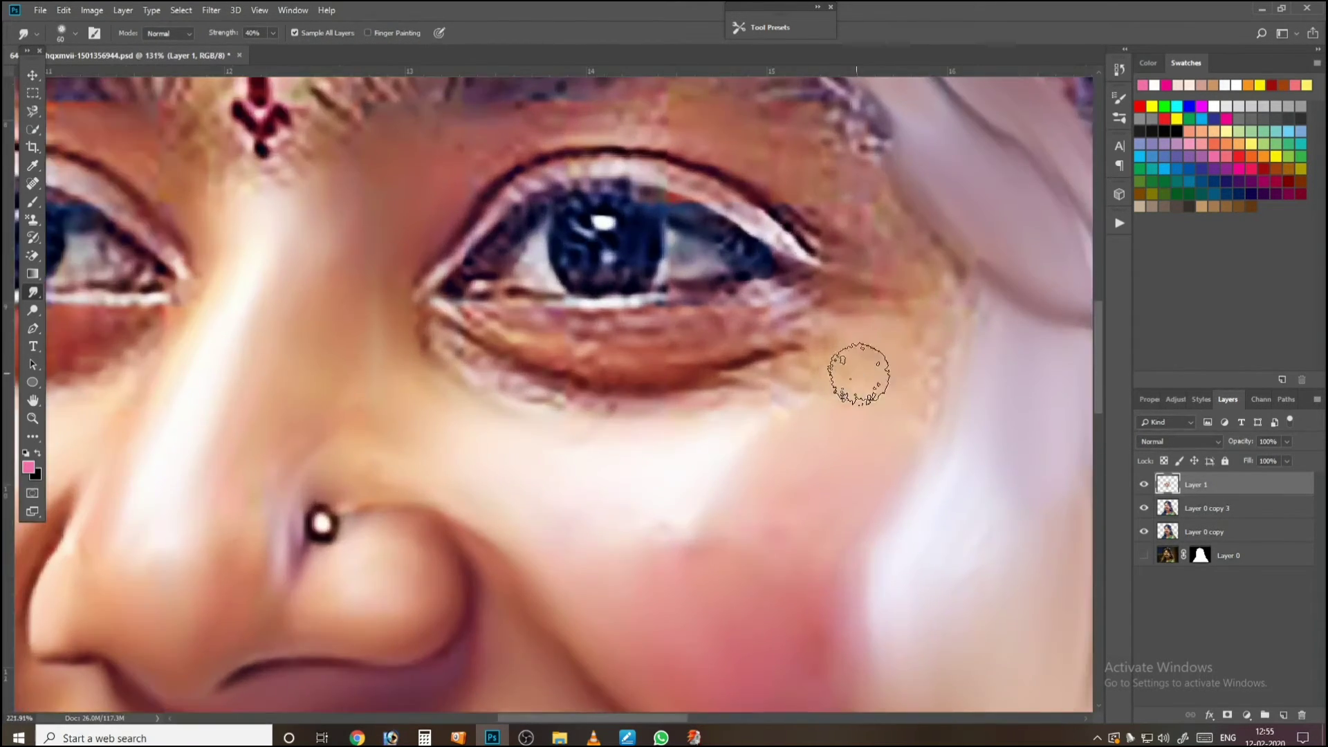
mouse_move(787, 391)
left_mouse_down()
mouse_move(858, 354)
mouse_move(876, 331)
mouse_move(856, 326)
mouse_move(937, 339)
mouse_move(946, 395)
mouse_move(946, 305)
left_mouse_up()
scroll(902, 249, "up", 2)
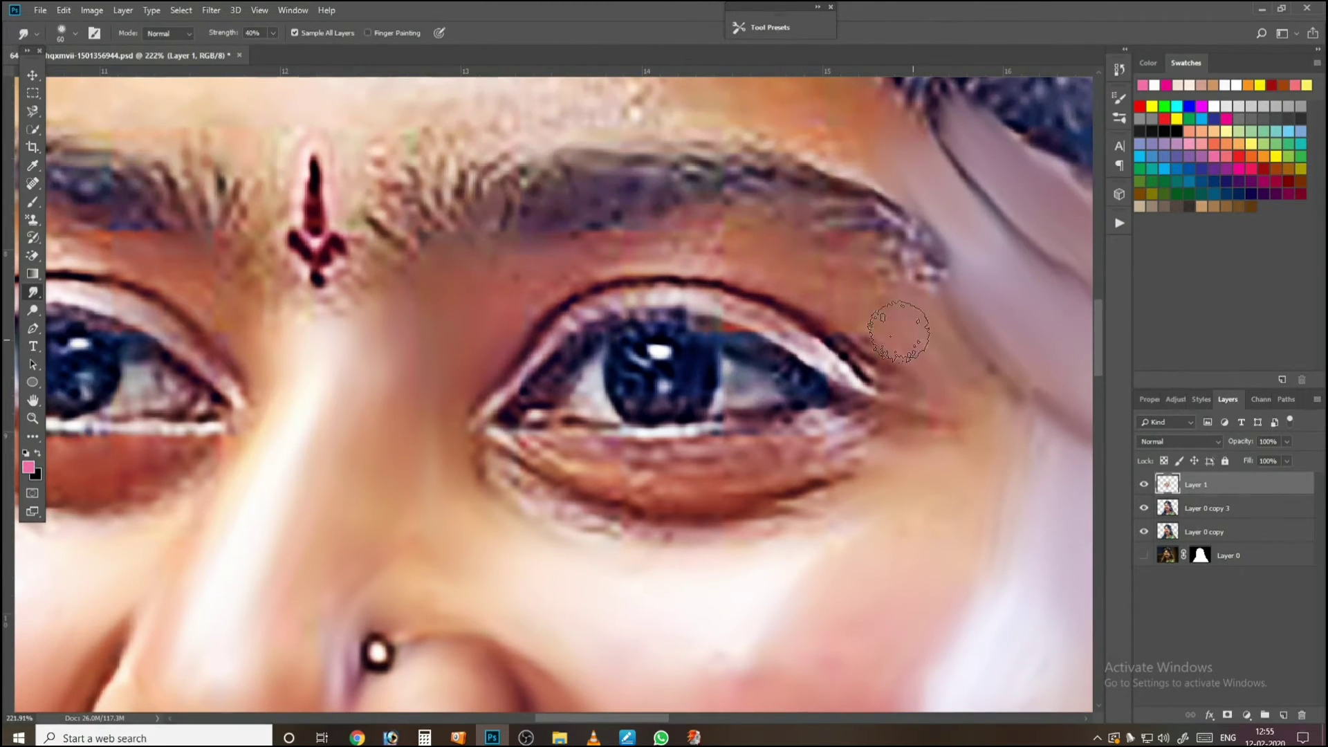
mouse_move(904, 344)
left_mouse_down()
mouse_move(905, 294)
mouse_move(682, 252)
mouse_move(761, 243)
left_mouse_up()
key("bracketright")
key("bracketleft")
key("bracketleft")
key("bracketleft")
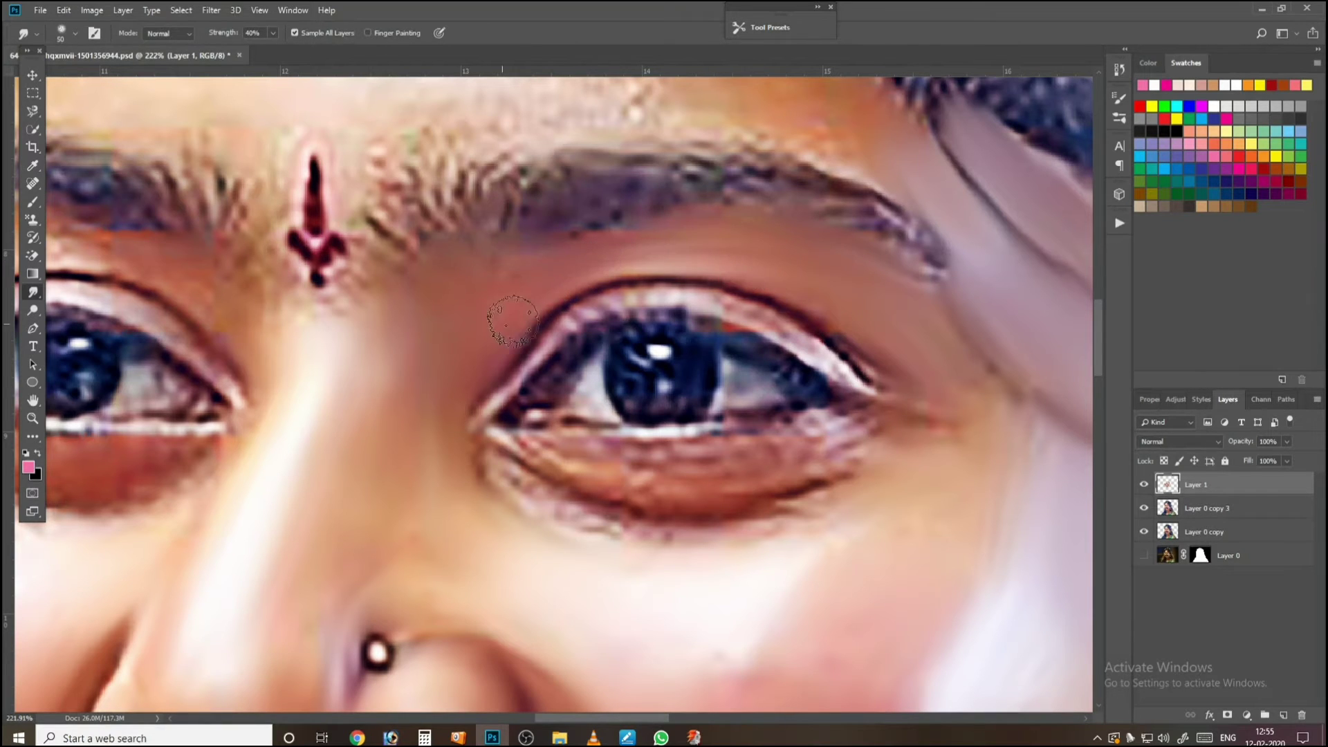
Step: Smudge the right-hand eye's upper lid, crease line and lower rim into clean strokes, including the folds beneath the eye
mouse_move(697, 302)
left_mouse_down()
mouse_move(580, 320)
mouse_move(599, 309)
mouse_move(473, 419)
left_mouse_up()
key("bracketright")
mouse_move(691, 320)
left_mouse_down()
mouse_move(794, 341)
mouse_move(748, 313)
mouse_move(859, 377)
mouse_move(899, 379)
mouse_move(867, 381)
mouse_move(919, 378)
mouse_move(853, 325)
mouse_move(938, 382)
left_mouse_up()
left_click_drag(825, 384, 861, 258)
key("bracketleft")
key("bracketleft")
mouse_move(666, 312)
left_mouse_down()
mouse_move(625, 295)
mouse_move(545, 310)
mouse_move(675, 296)
mouse_move(789, 306)
mouse_move(829, 284)
mouse_move(846, 303)
mouse_move(887, 301)
mouse_move(669, 327)
mouse_move(695, 328)
mouse_move(547, 320)
mouse_move(591, 346)
mouse_move(706, 370)
mouse_move(623, 352)
mouse_move(865, 347)
mouse_move(936, 320)
mouse_move(846, 372)
mouse_move(738, 378)
mouse_move(858, 372)
left_mouse_up()
Step: Blend the speckled lower edge of the right-hand eye's under-eye fold into the cheek with a larger tip
key("bracketright")
key("bracketright")
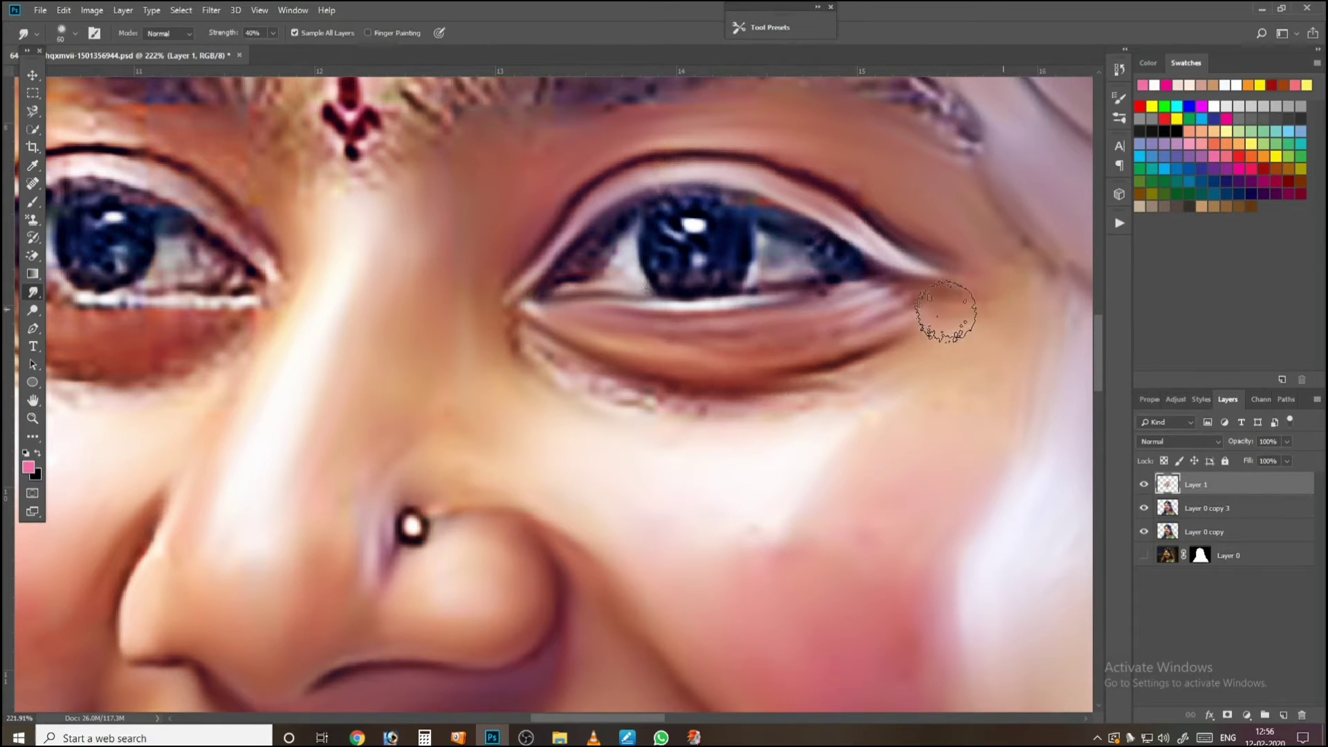
key("bracketright")
key("bracketright")
mouse_move(655, 424)
left_mouse_down()
mouse_move(548, 381)
mouse_move(526, 354)
mouse_move(598, 395)
mouse_move(780, 396)
mouse_move(665, 397)
mouse_move(754, 413)
left_mouse_up()
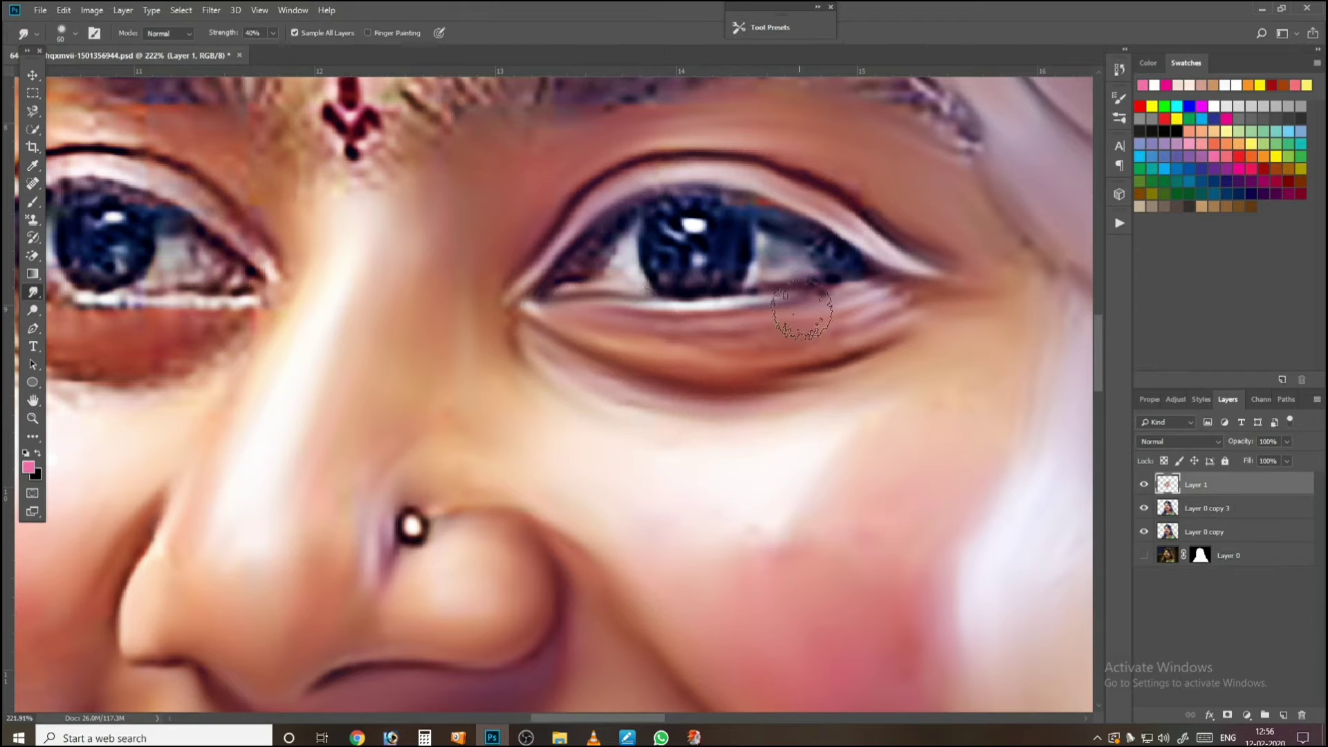
Step: Smudge the inner corner, lash line and whites of the right-hand eye, reducing the tip to 15
left_click_drag(761, 272, 800, 370)
key("bracketleft")
key("bracketleft")
key("bracketleft")
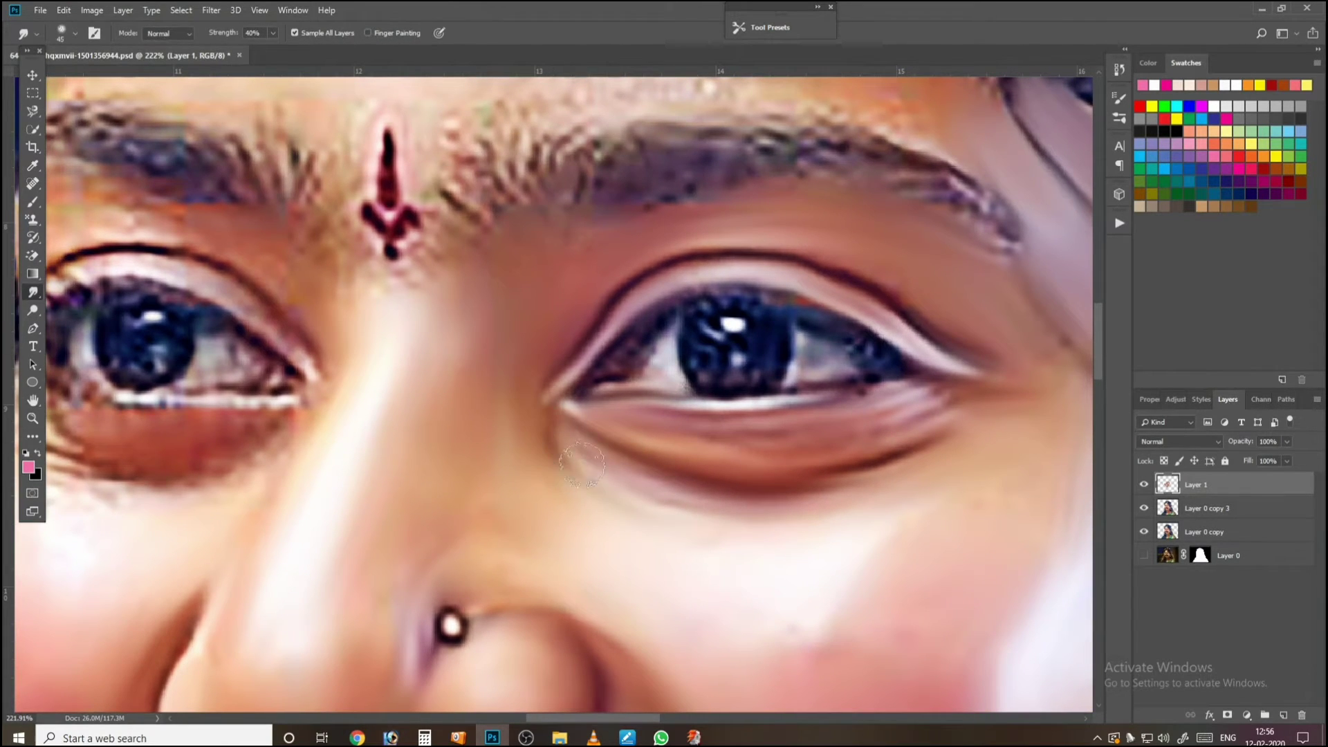
key("bracketleft")
key("bracketleft")
key("bracketleft")
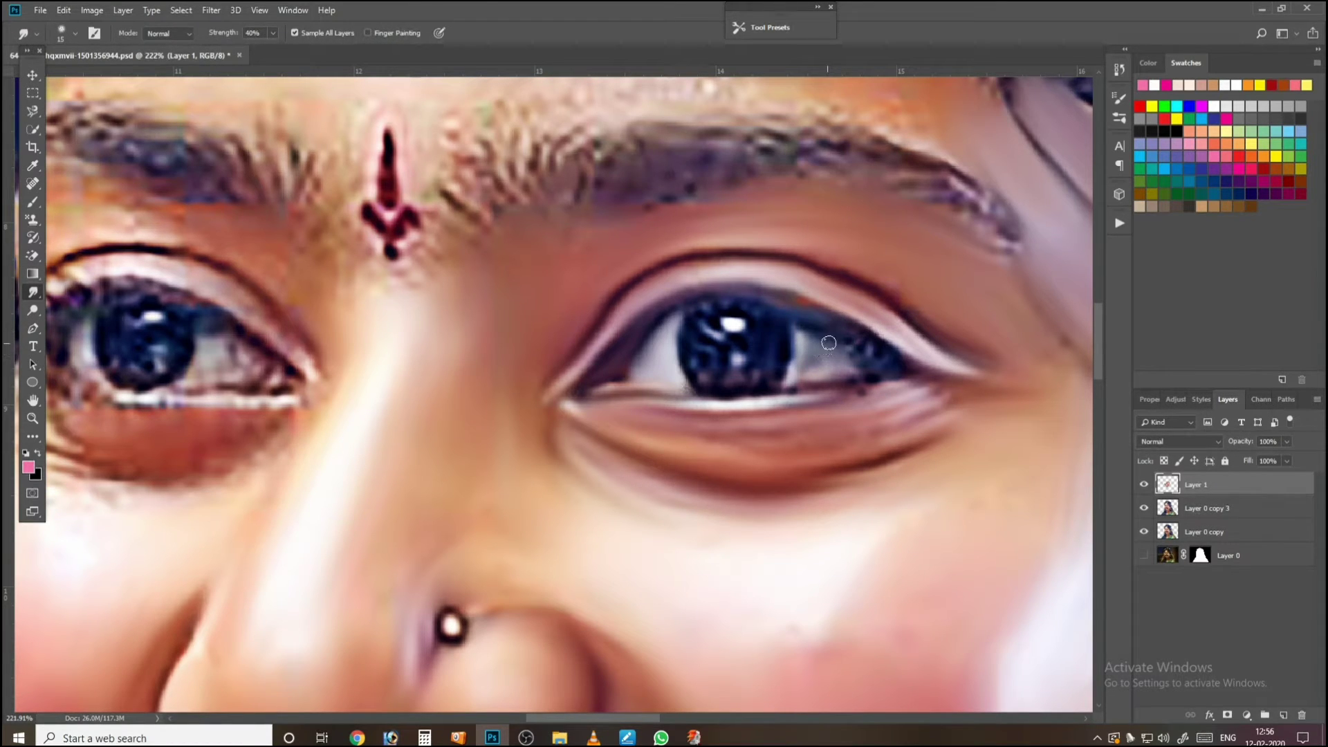
Step: Brighten both sides of the right-hand eye's white with a small white brush in Overlay mode at 100% opacity
key("b")
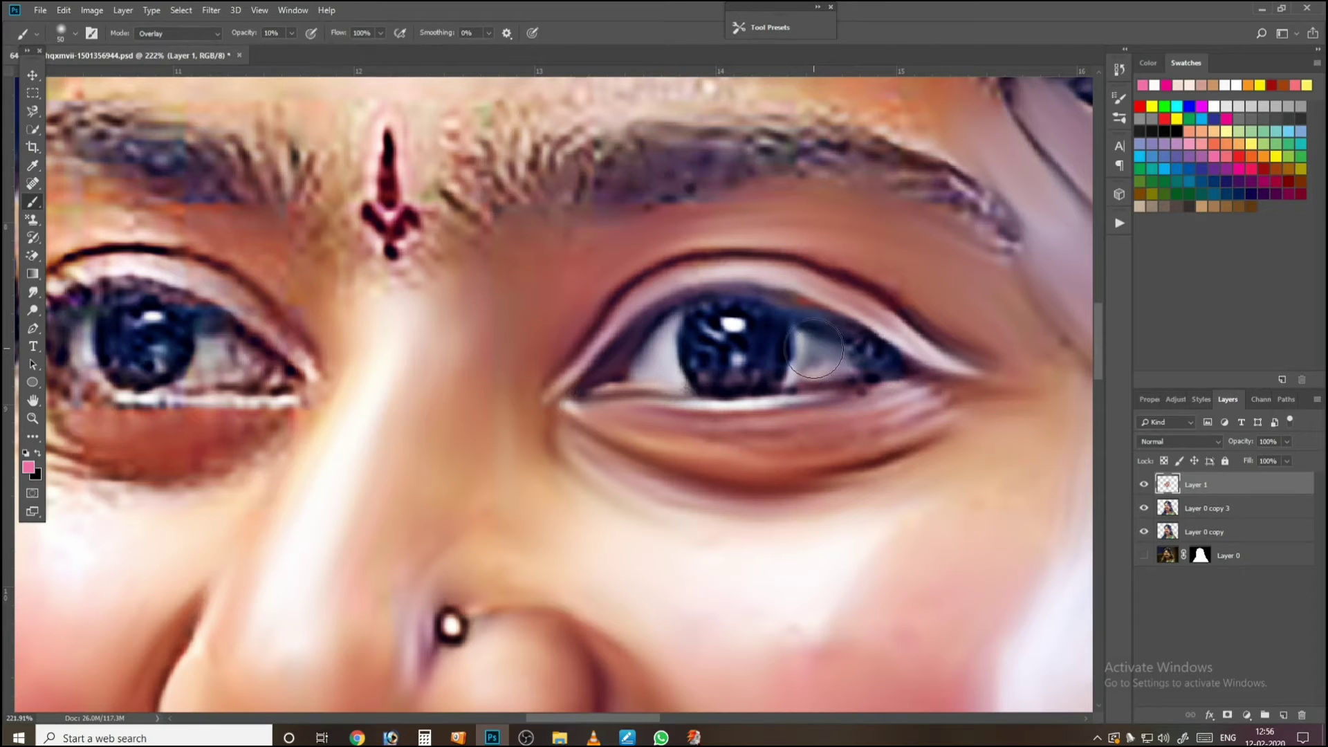
key("d")
key("bracketleft")
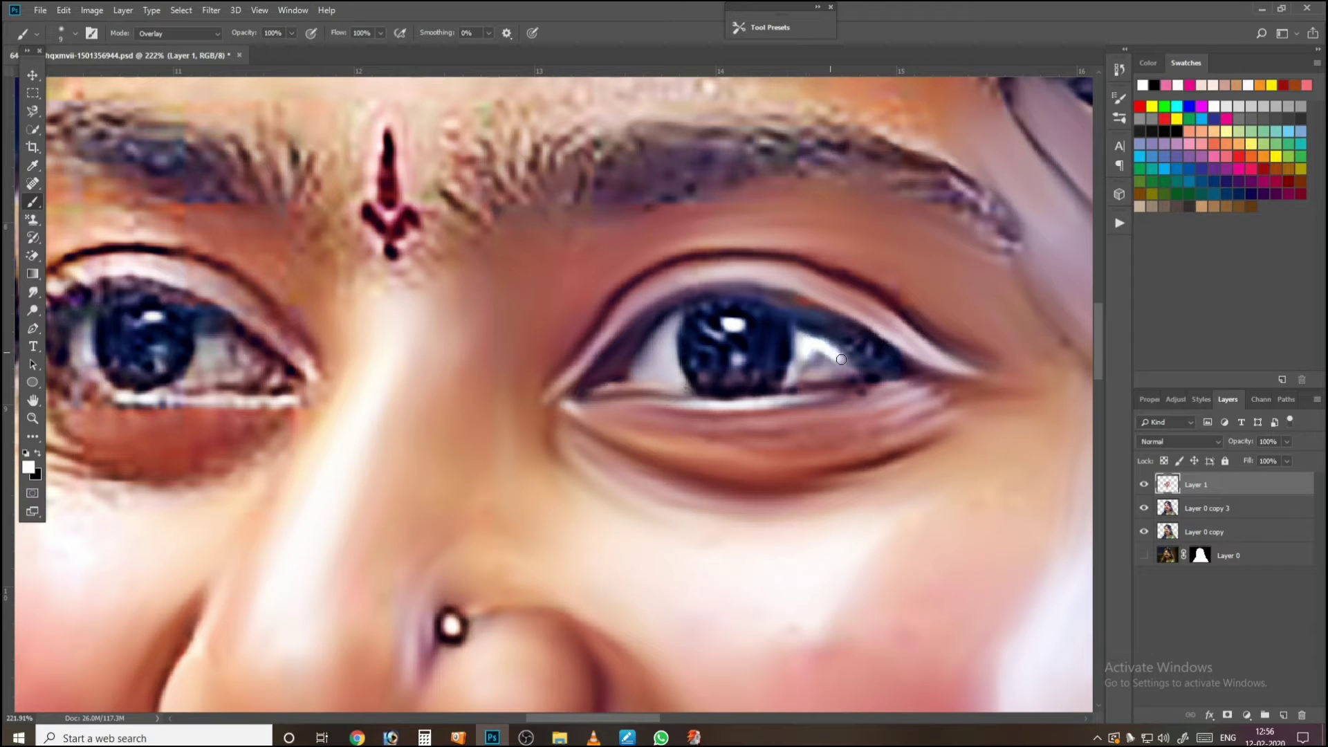
left_click_drag(826, 376, 807, 375)
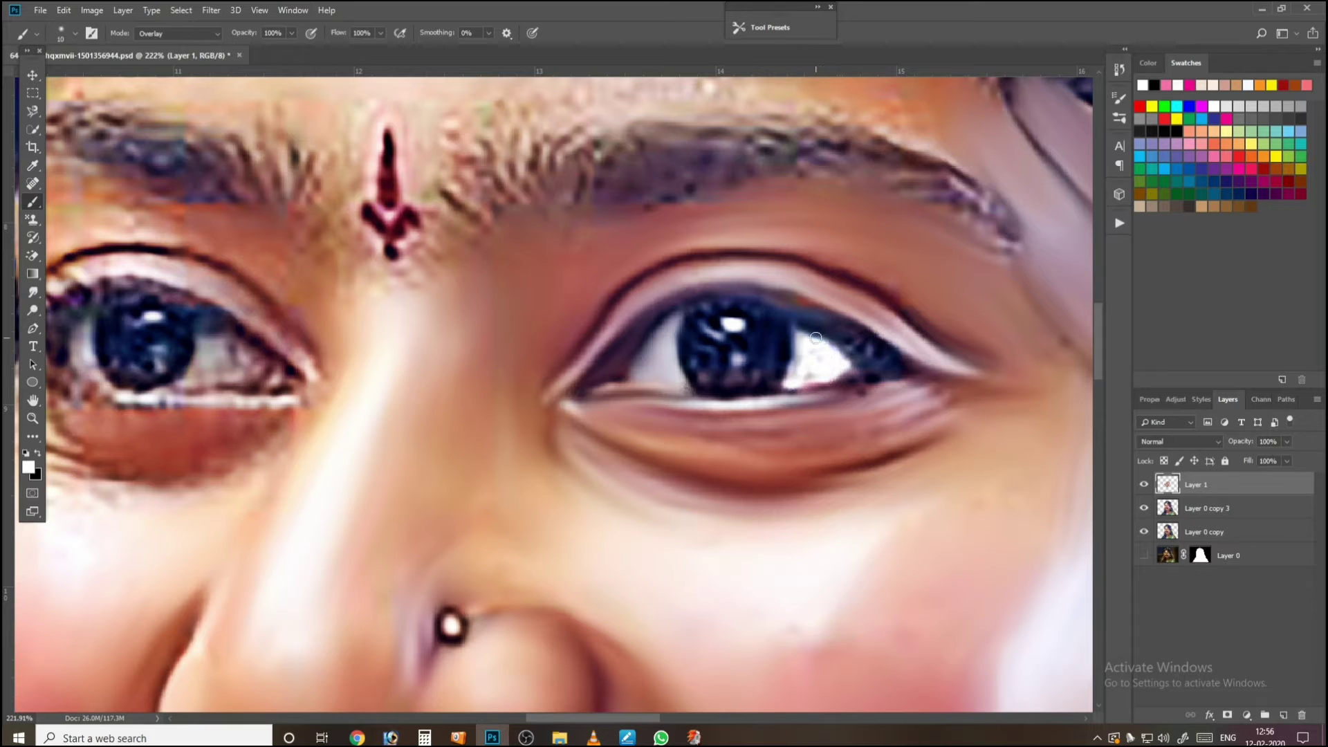
left_click_drag(670, 354, 678, 377)
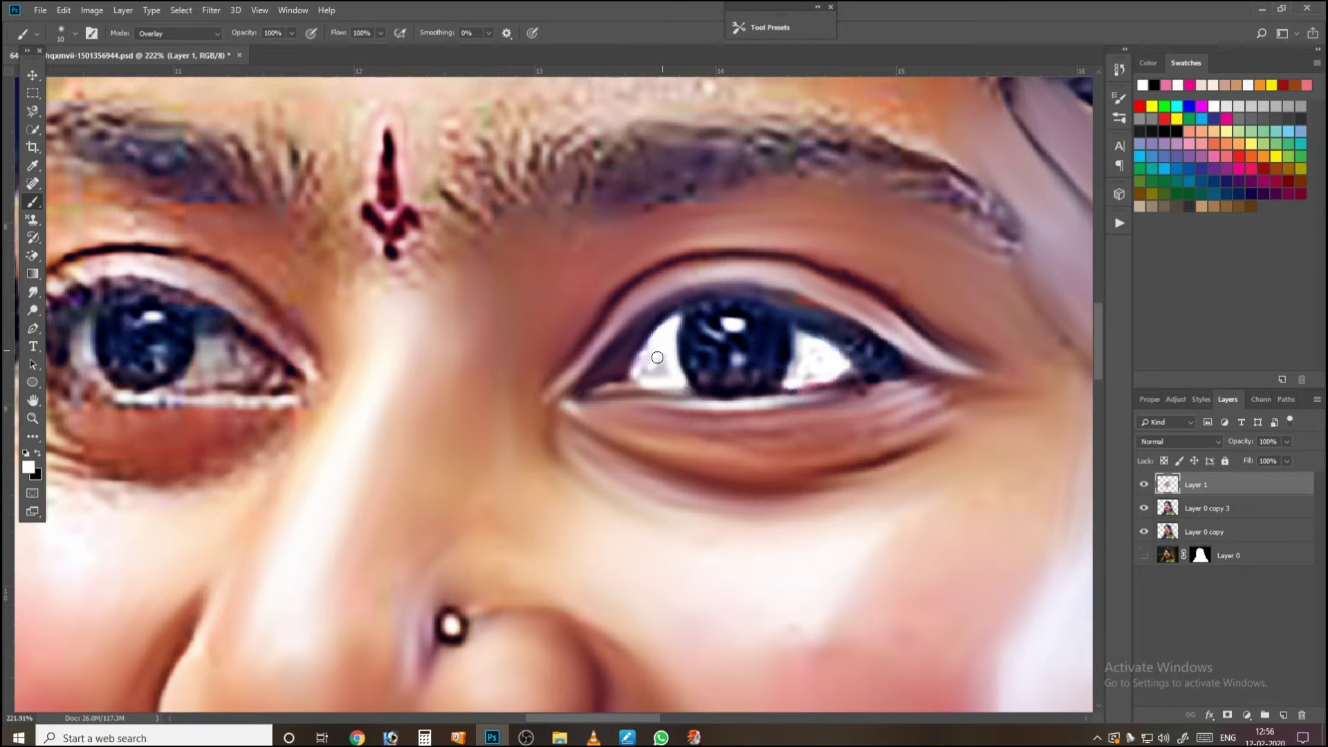
key("ctrl+0")
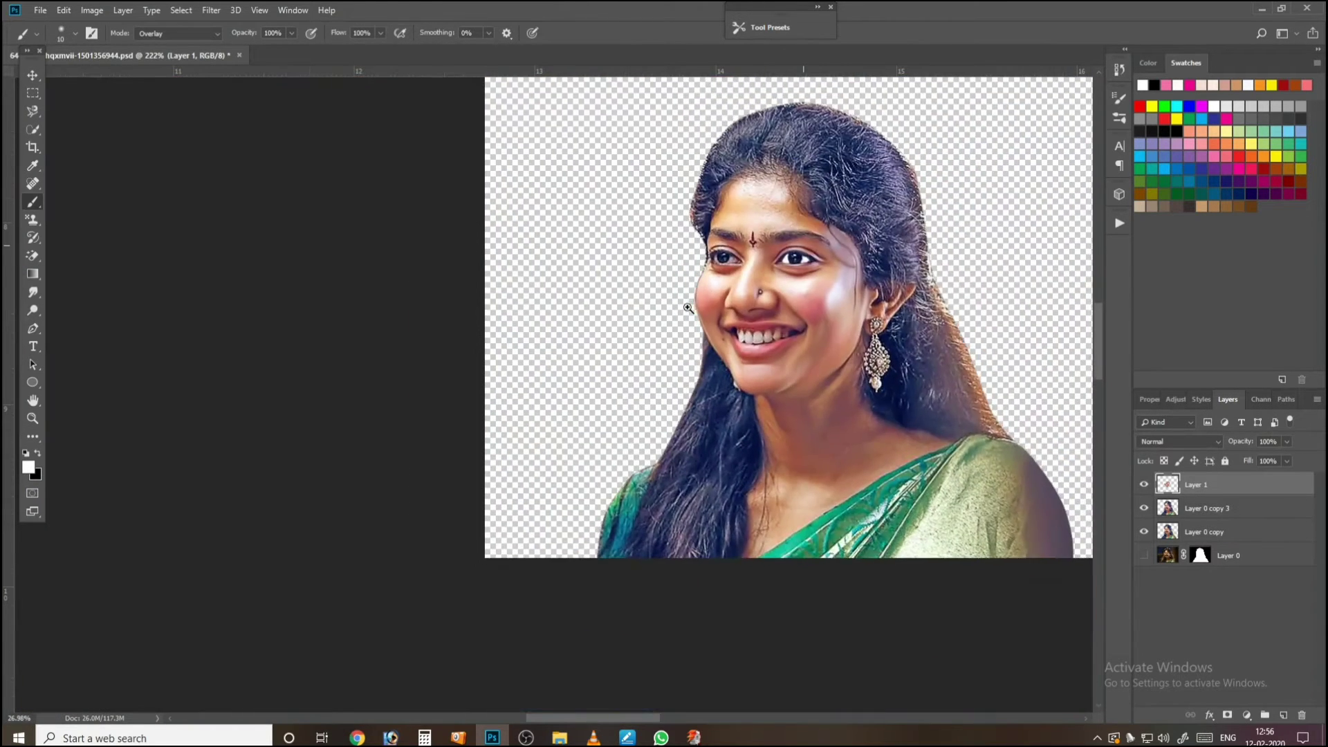
mouse_move(532, 359)
left_mouse_down()
mouse_move(729, 237)
mouse_move(774, 273)
left_mouse_up()
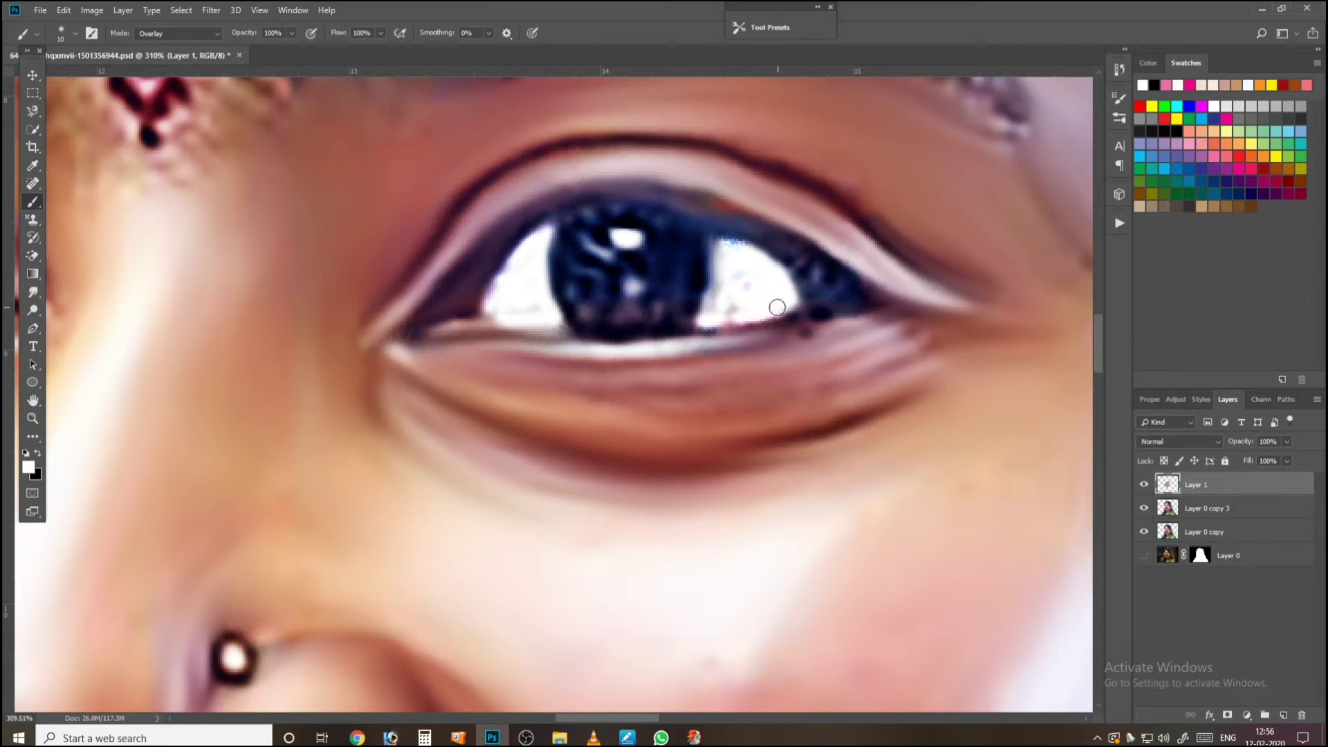
Step: Smudge the right-hand eye's iris, outer corner and brightened whites smooth with a tip of 20 to 25
scroll(743, 291, "down", 10)
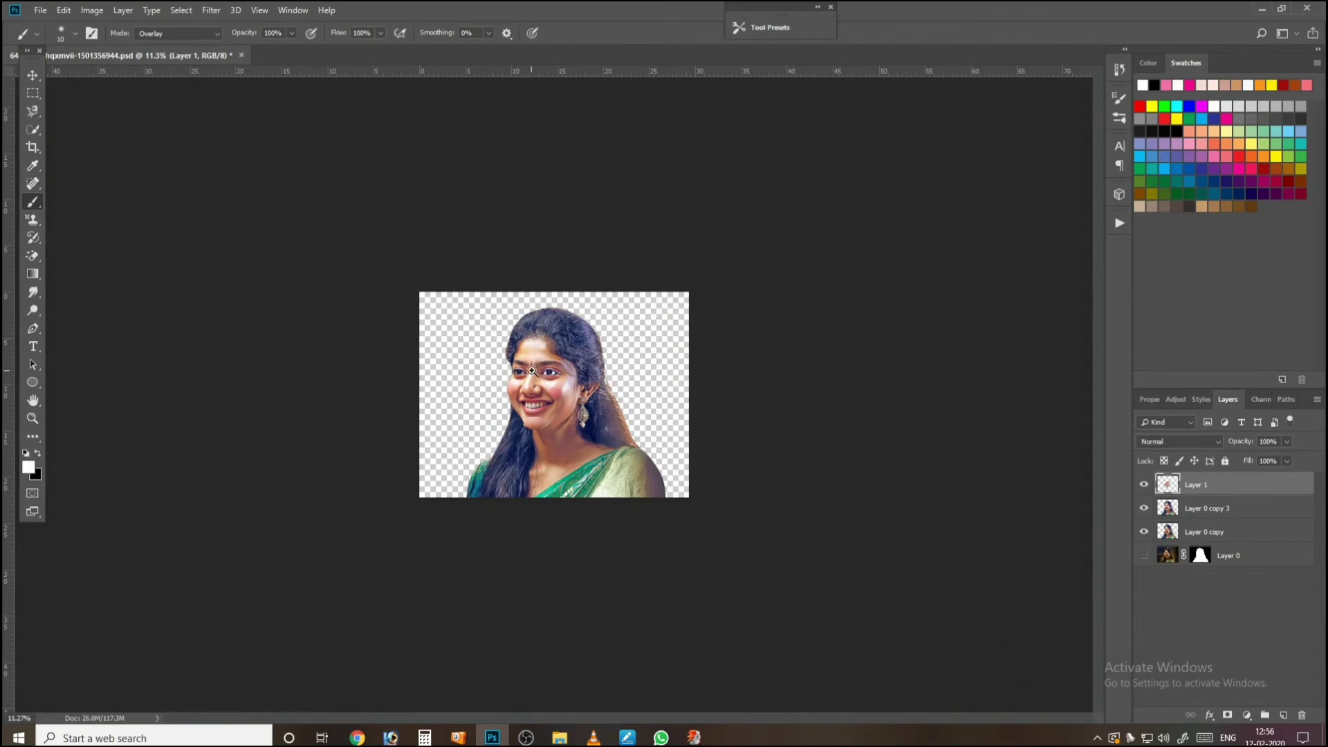
mouse_move(531, 371)
left_mouse_down()
mouse_move(717, 338)
mouse_move(744, 311)
mouse_move(629, 303)
mouse_move(728, 365)
mouse_move(771, 365)
mouse_move(605, 285)
left_mouse_up()
key("r")
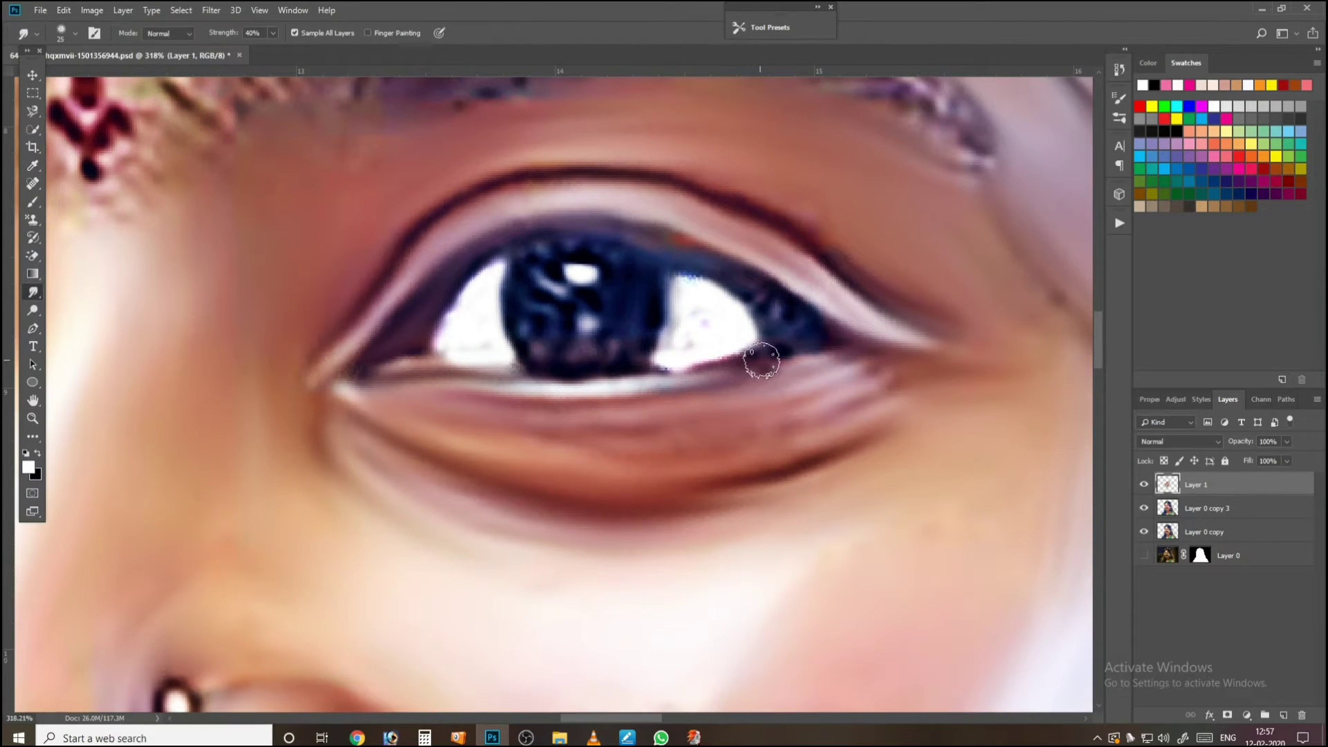
mouse_move(761, 360)
left_mouse_down()
mouse_move(655, 384)
mouse_move(729, 371)
mouse_move(641, 375)
mouse_move(696, 374)
mouse_move(641, 393)
mouse_move(784, 362)
mouse_move(680, 392)
mouse_move(722, 377)
mouse_move(740, 318)
mouse_move(754, 337)
mouse_move(748, 306)
mouse_move(729, 296)
mouse_move(733, 282)
mouse_move(763, 293)
mouse_move(716, 275)
mouse_move(818, 329)
mouse_move(735, 304)
mouse_move(747, 306)
mouse_move(689, 270)
mouse_move(716, 273)
mouse_move(648, 247)
mouse_move(661, 256)
mouse_move(635, 280)
mouse_move(649, 322)
mouse_move(625, 341)
mouse_move(647, 294)
mouse_move(635, 350)
mouse_move(671, 315)
mouse_move(692, 316)
mouse_move(692, 300)
mouse_move(702, 312)
mouse_move(687, 334)
mouse_move(776, 325)
mouse_move(762, 311)
mouse_move(769, 335)
mouse_move(735, 352)
mouse_move(737, 327)
mouse_move(629, 268)
mouse_move(617, 284)
mouse_move(646, 281)
mouse_move(629, 260)
mouse_move(652, 279)
mouse_move(601, 245)
mouse_move(578, 263)
mouse_move(607, 263)
mouse_move(584, 271)
mouse_move(543, 281)
mouse_move(524, 264)
mouse_move(528, 326)
mouse_move(593, 329)
mouse_move(549, 355)
mouse_move(521, 332)
left_mouse_up()
key("]")
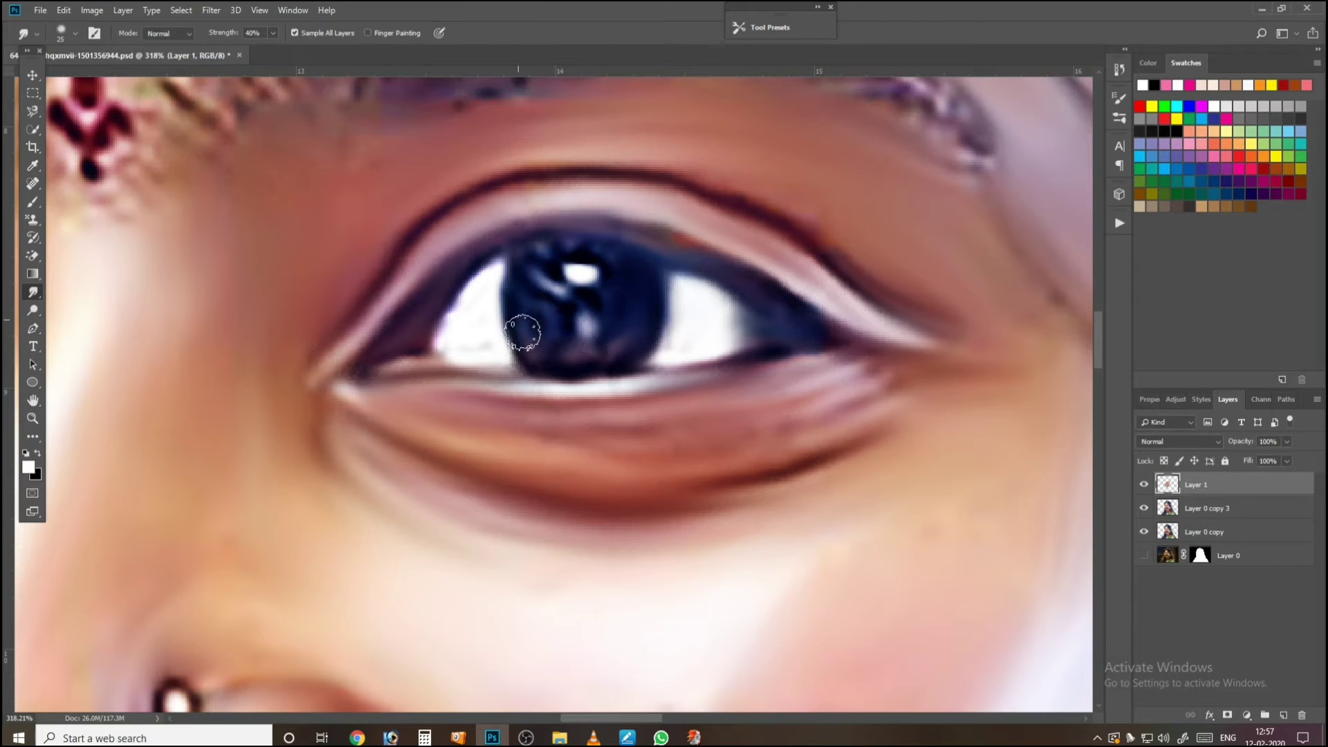
key("bracketleft")
mouse_move(477, 285)
left_mouse_down()
mouse_move(435, 345)
mouse_move(481, 296)
left_mouse_up()
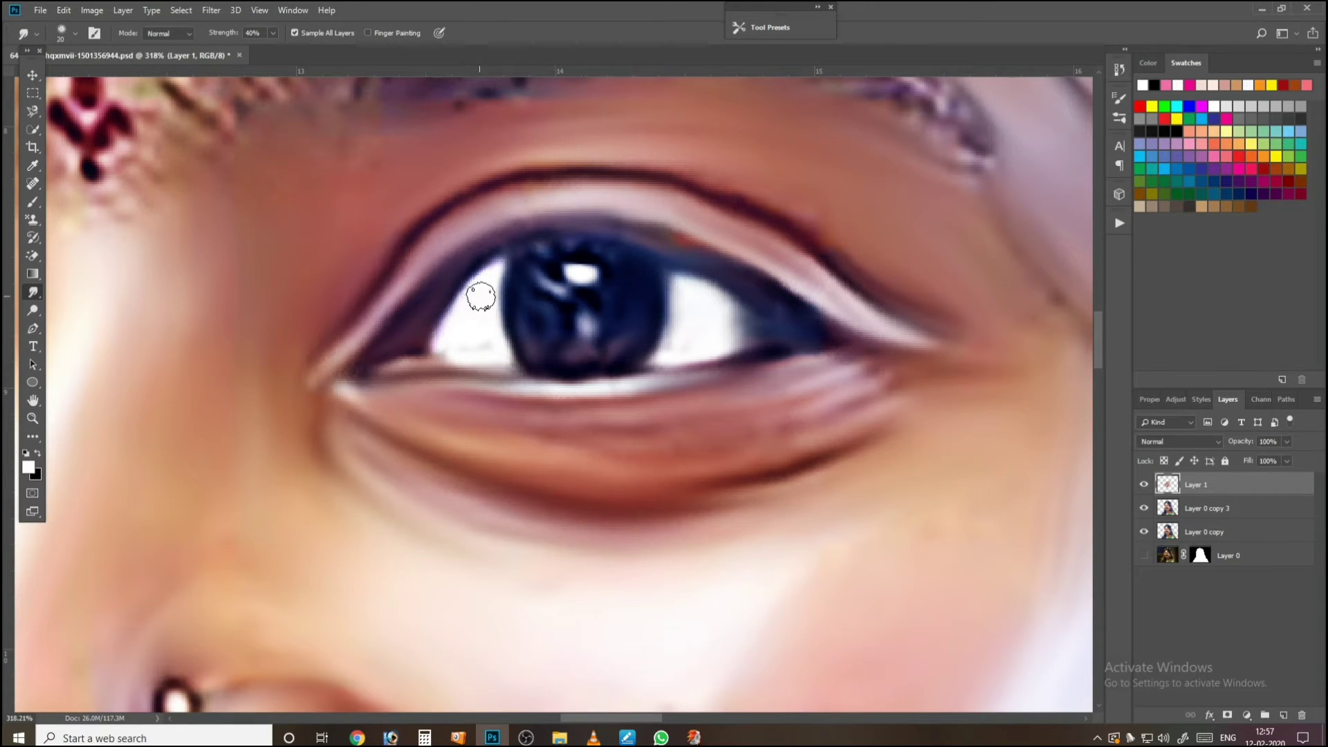
left_click_drag(465, 346, 463, 328)
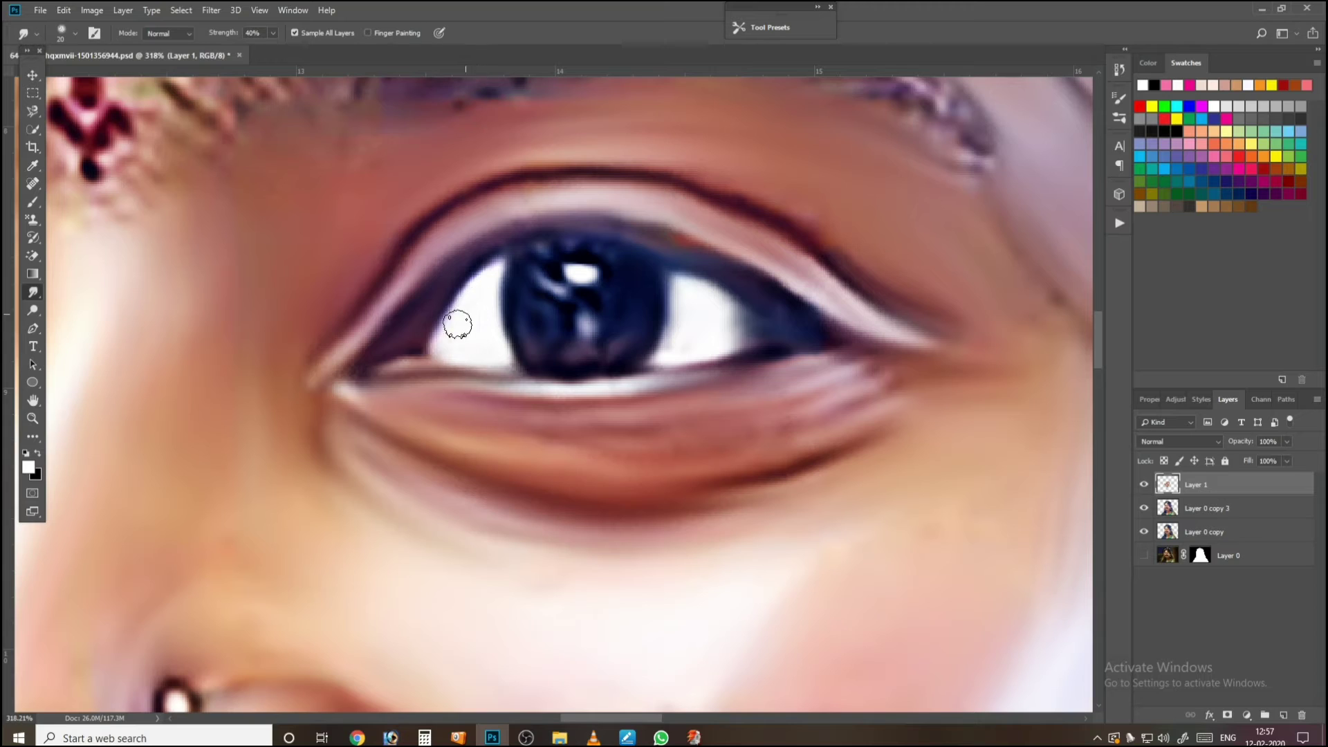
left_click_drag(572, 294, 436, 353)
Step: Check the retouched right-hand eye up close and against the whole portrait
left_click_drag(557, 327, 475, 369)
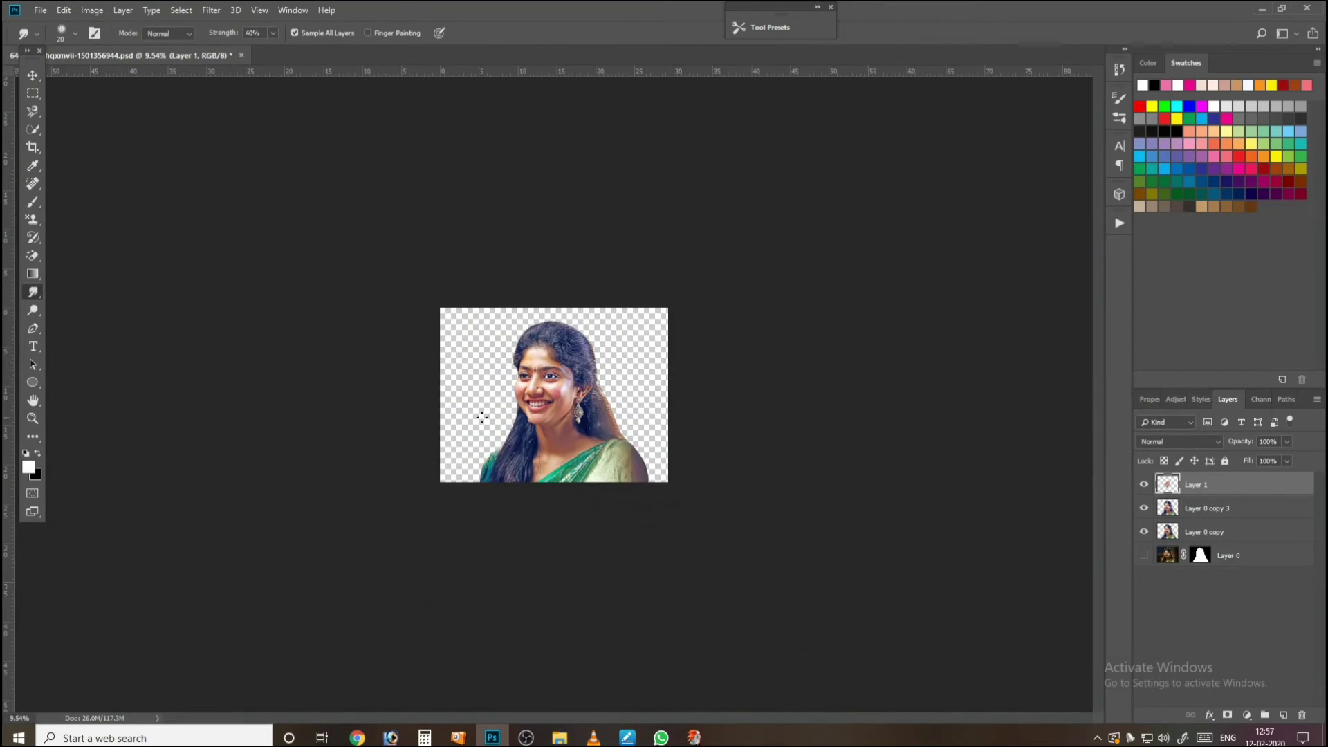
scroll(521, 353, "up", 12)
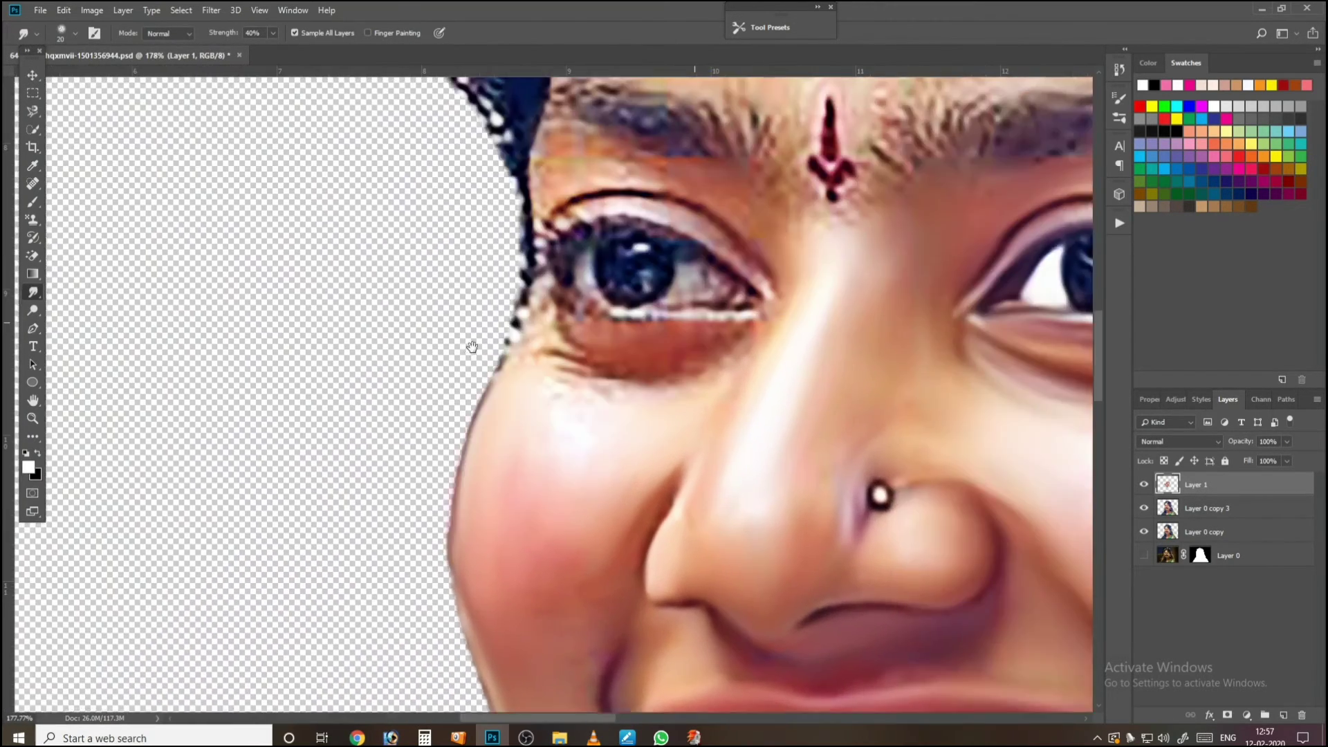
scroll(657, 291, "up", 2)
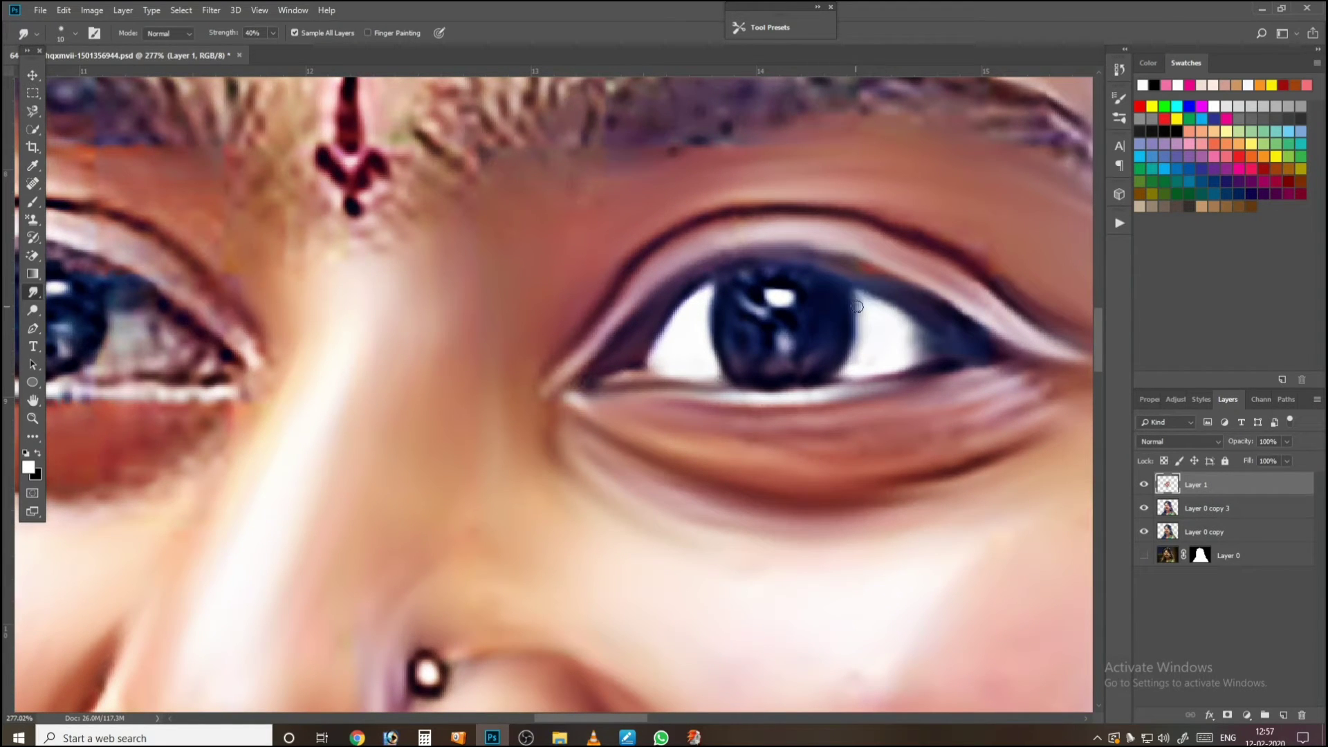
scroll(838, 275, "down", 8)
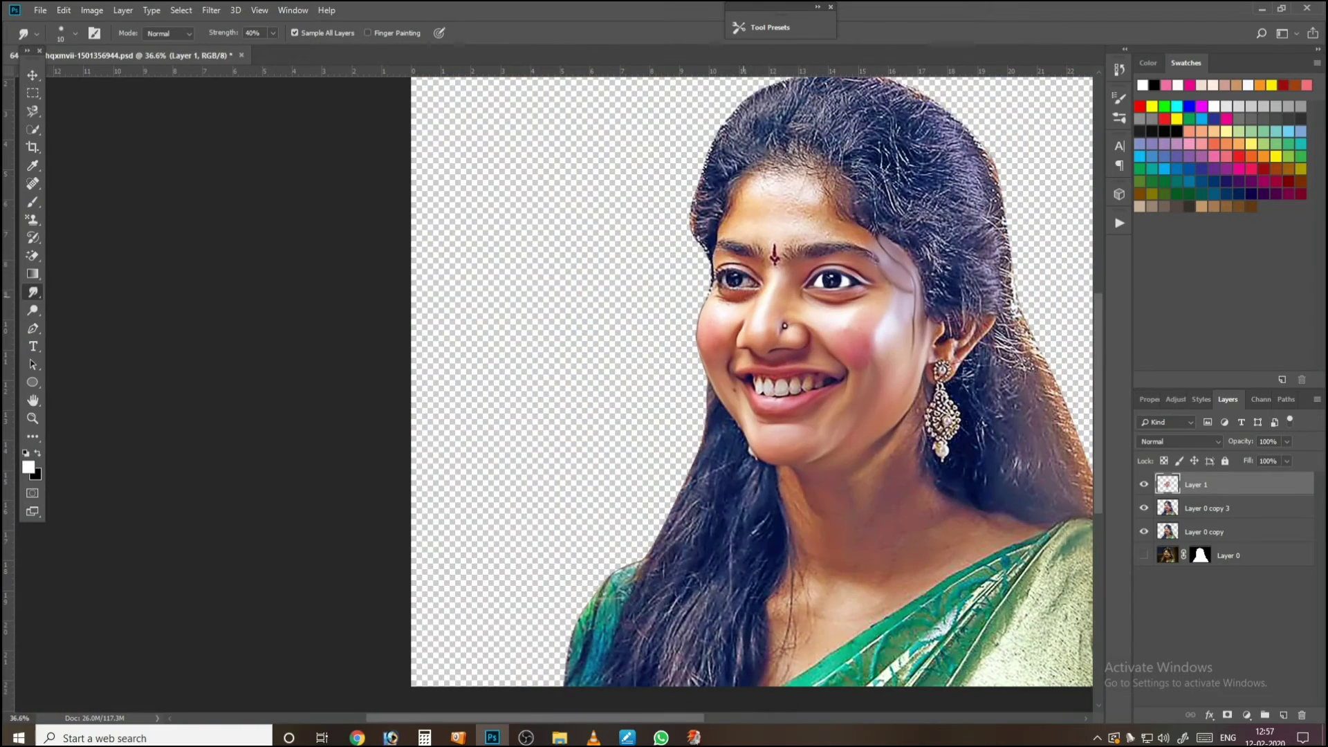
scroll(850, 290, "up", 8)
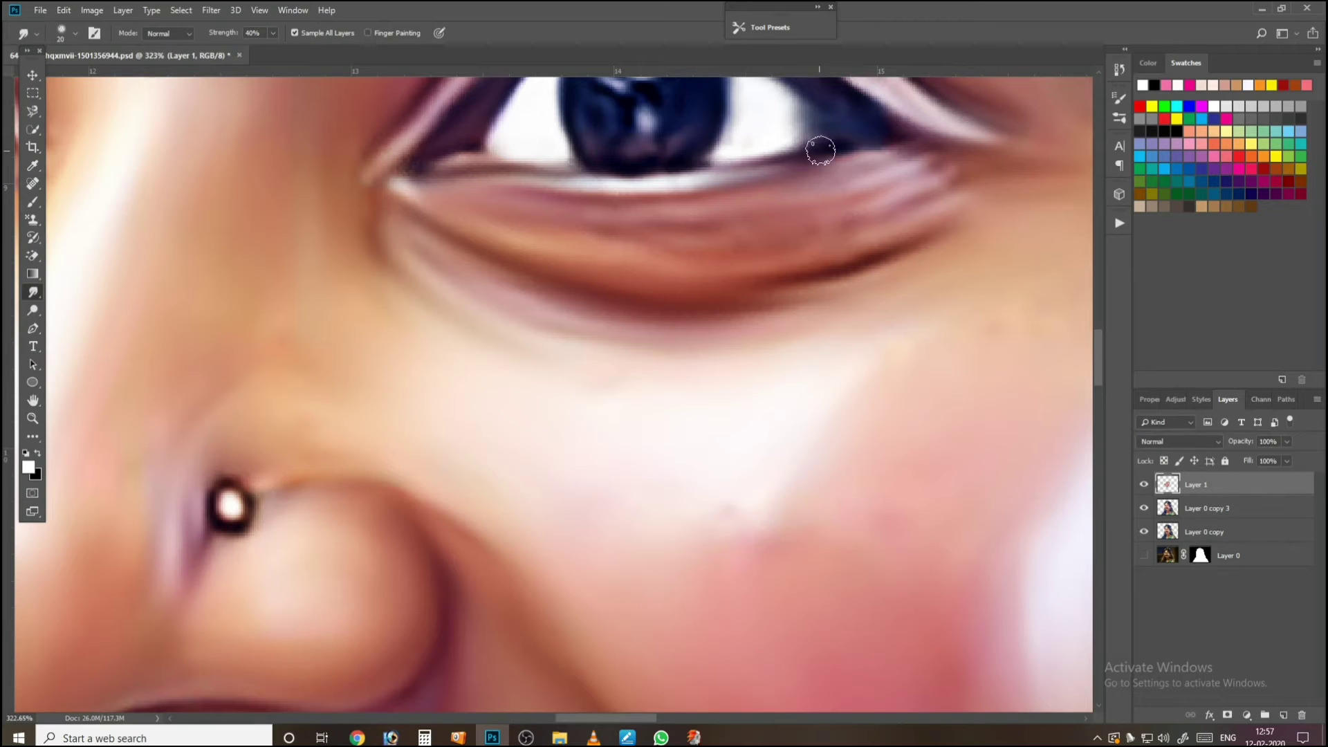
scroll(761, 166, "down", 8)
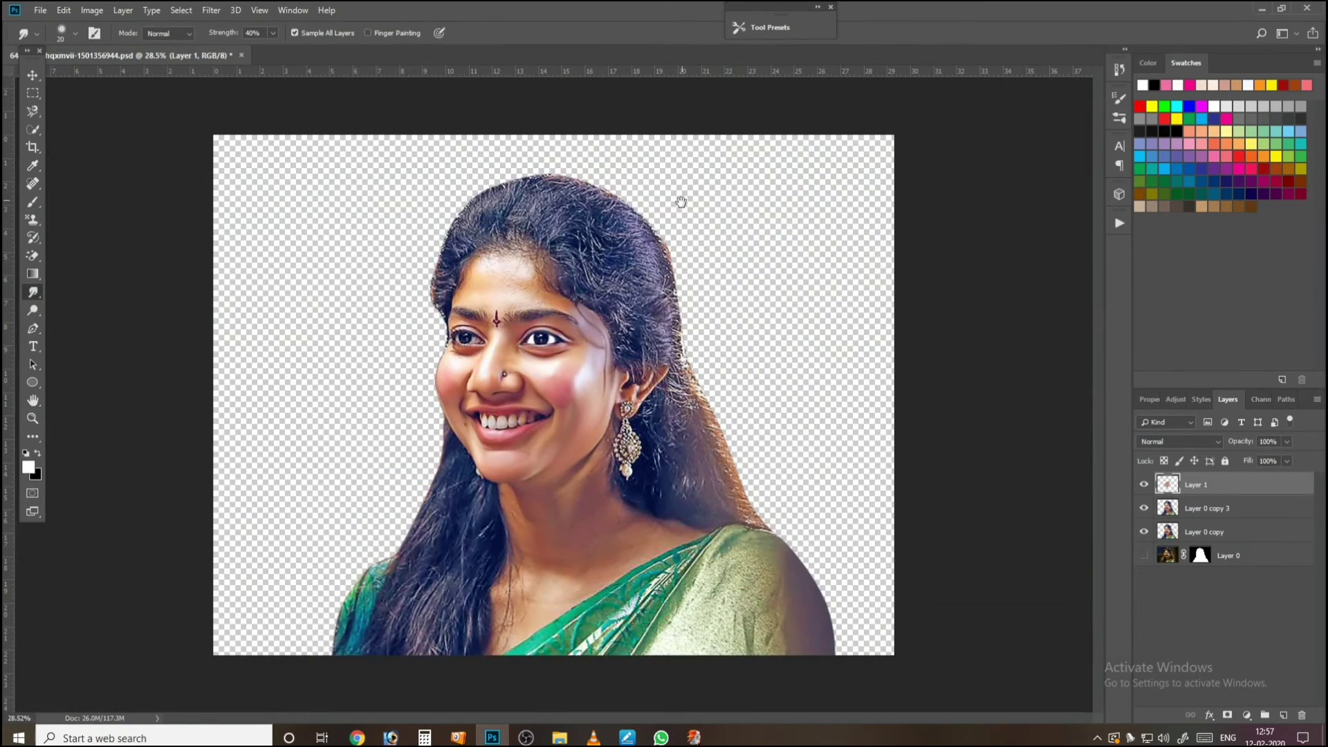
Step: Smudge the noisy skin beneath the left-hand eye and around its outer corner, cleaning the face edge beside it
scroll(423, 352, "up", 8)
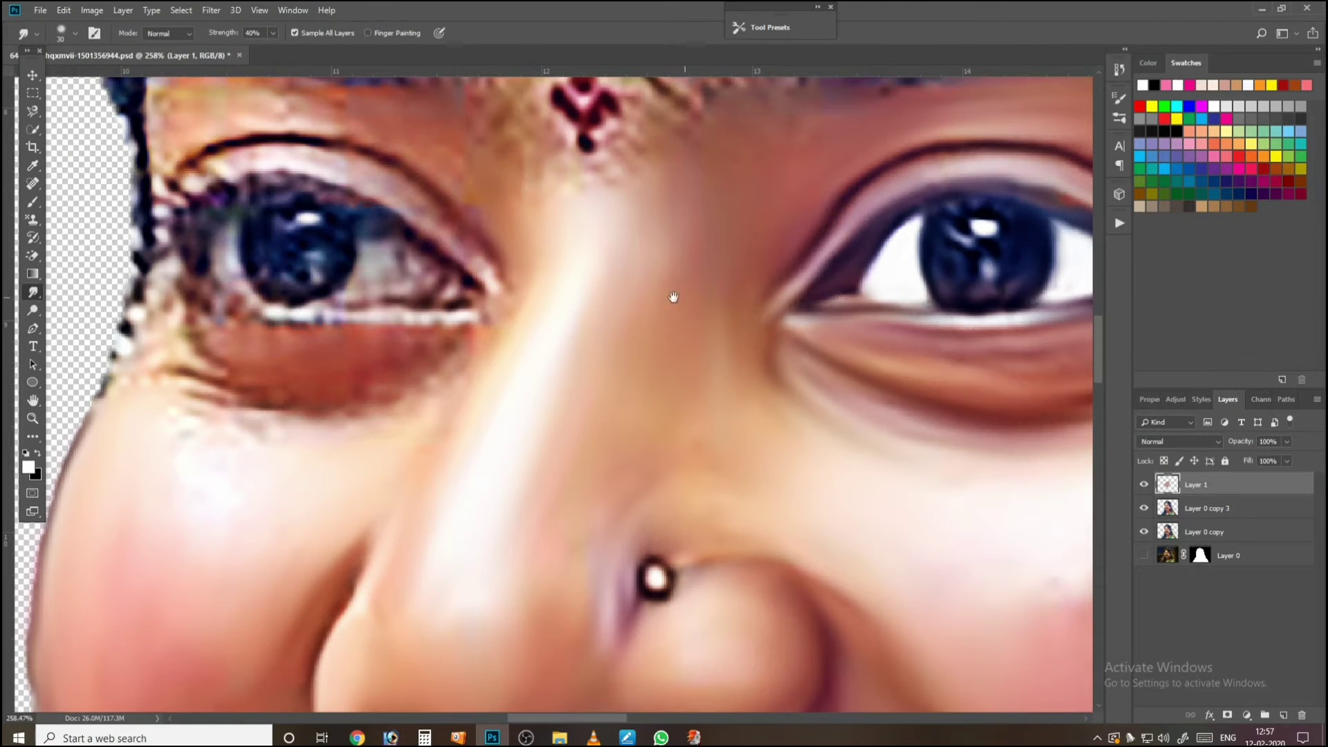
scroll(673, 296, "left", 4)
mouse_move(568, 323)
left_mouse_down()
mouse_move(575, 352)
mouse_move(665, 348)
mouse_move(529, 355)
mouse_move(428, 323)
mouse_move(452, 363)
mouse_move(420, 352)
mouse_move(451, 392)
mouse_move(455, 379)
mouse_move(675, 371)
mouse_move(630, 427)
mouse_move(585, 448)
mouse_move(495, 460)
mouse_move(415, 451)
mouse_move(378, 438)
mouse_move(391, 417)
mouse_move(361, 404)
left_mouse_up()
key("bracketright")
key("bracketleft")
mouse_move(346, 351)
left_mouse_down()
mouse_move(380, 296)
mouse_move(316, 453)
mouse_move(335, 388)
left_mouse_up()
key("bracketleft")
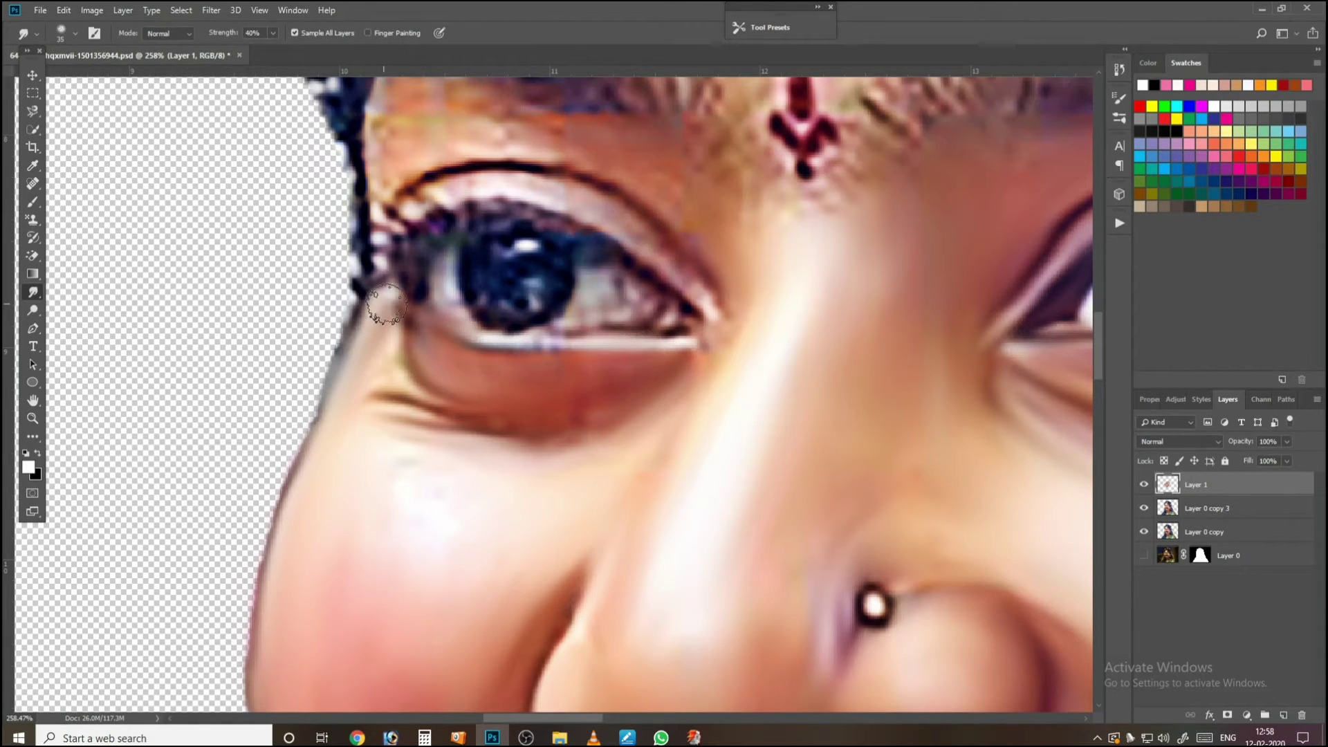
left_click_drag(389, 304, 415, 447)
mouse_move(405, 361)
left_mouse_down()
mouse_move(417, 400)
mouse_move(466, 339)
mouse_move(456, 299)
left_mouse_up()
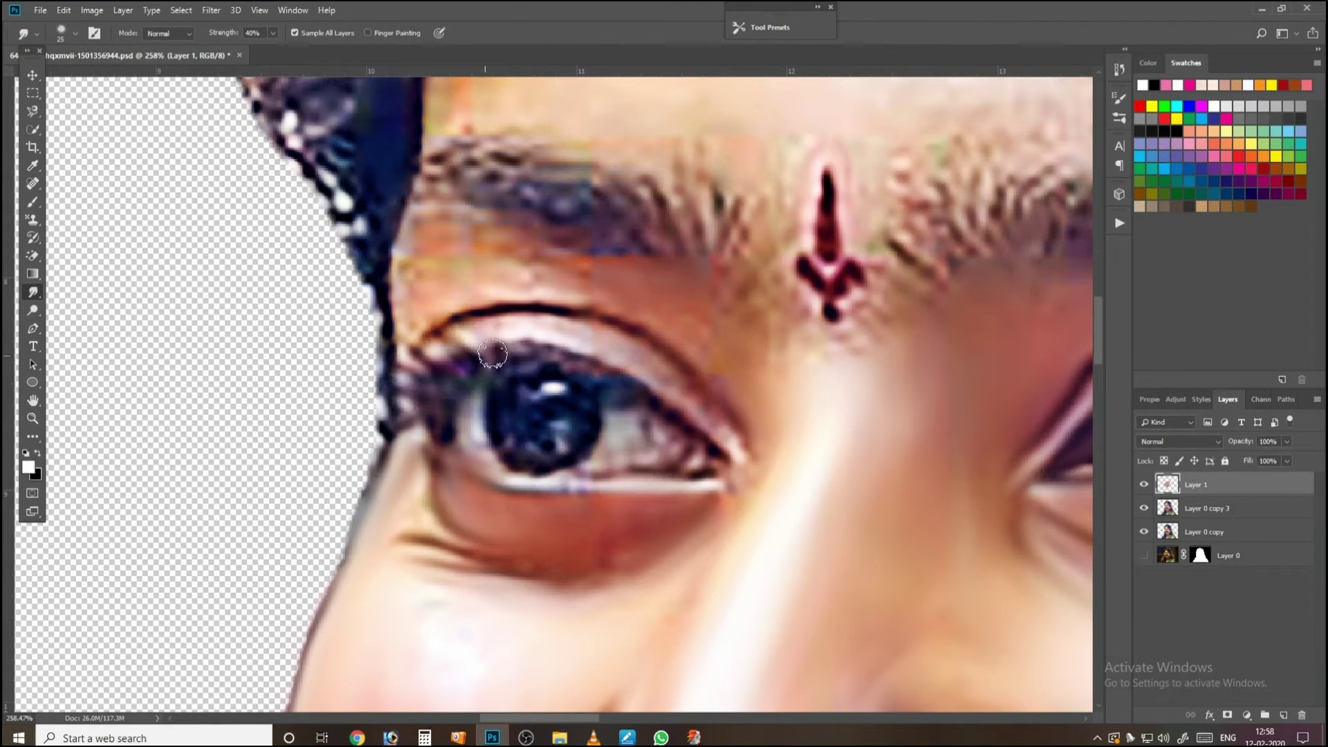
Step: Smudge the left-hand eye's upper lid and the skin between it and the eyebrow smooth, varying the tip between 35 and 60
key("bracketright")
mouse_move(492, 354)
left_mouse_down()
mouse_move(590, 340)
mouse_move(479, 327)
mouse_move(631, 353)
mouse_move(740, 447)
mouse_move(690, 409)
mouse_move(697, 485)
left_mouse_up()
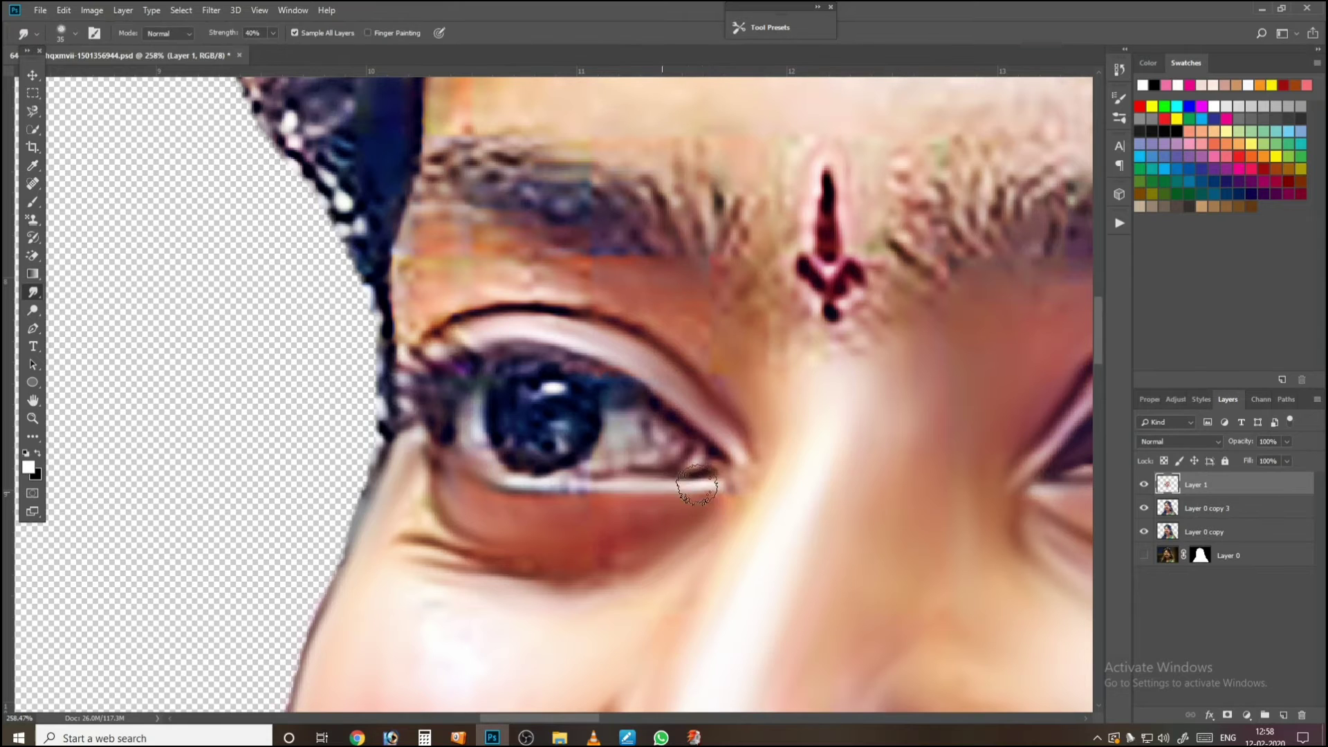
key("bracketright")
key("bracketright")
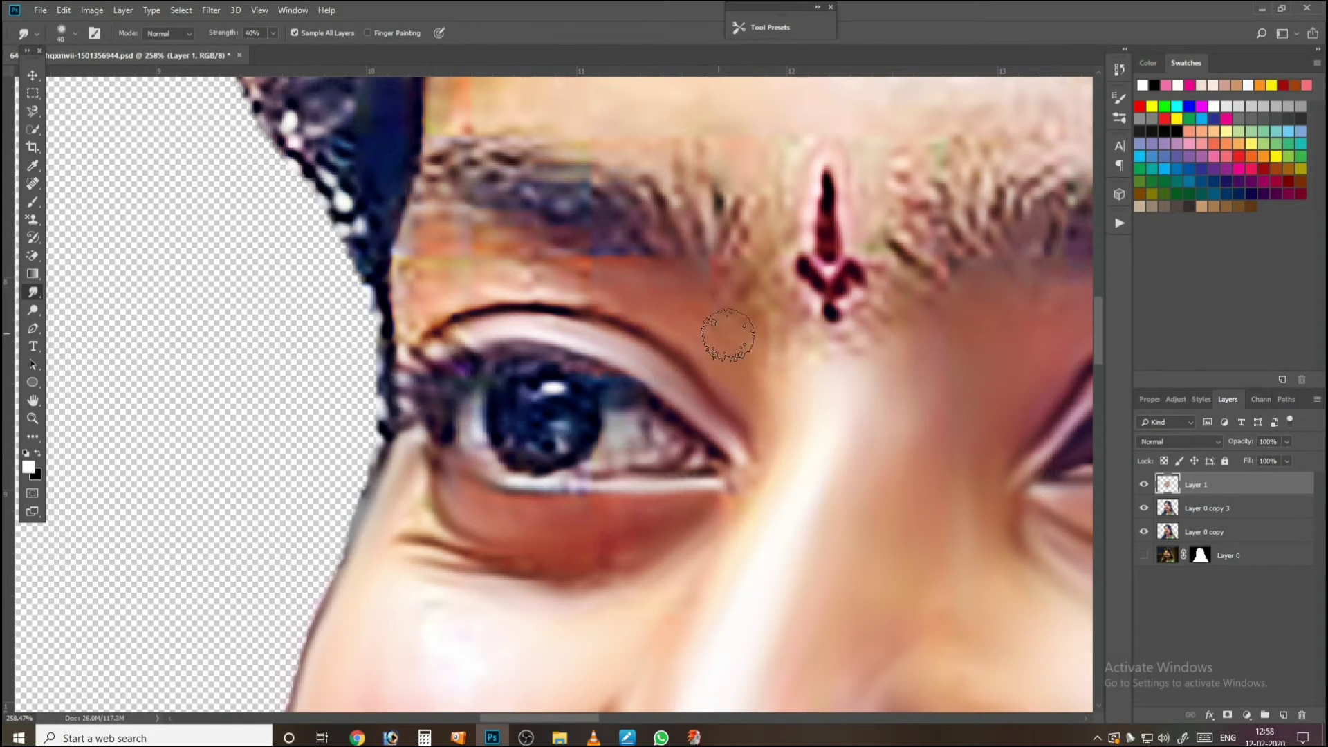
mouse_move(762, 334)
left_mouse_down()
mouse_move(771, 346)
mouse_move(694, 303)
left_mouse_up()
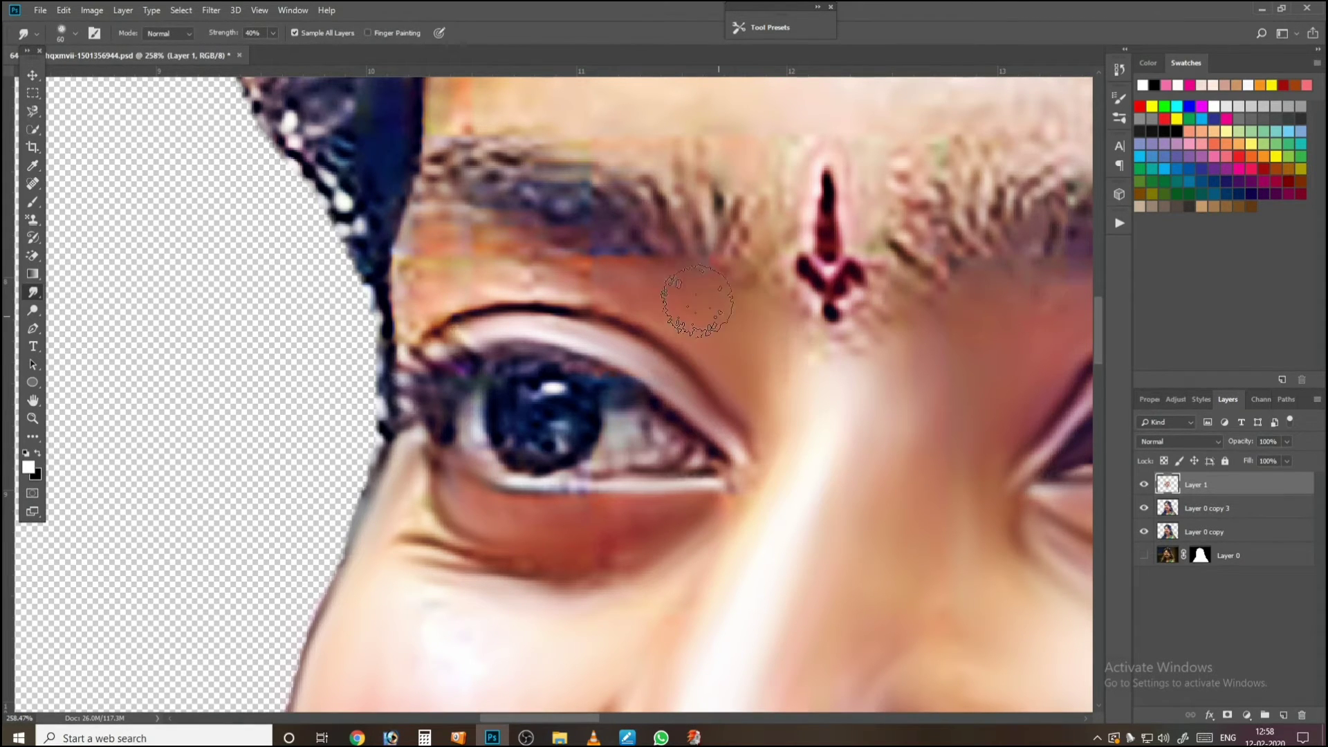
key("bracketleft")
key("bracketleft")
mouse_move(574, 277)
left_mouse_down()
mouse_move(444, 270)
mouse_move(422, 290)
mouse_move(420, 275)
mouse_move(415, 305)
mouse_move(438, 246)
mouse_move(506, 239)
mouse_move(449, 239)
mouse_move(534, 260)
mouse_move(492, 265)
mouse_move(519, 273)
mouse_move(632, 291)
left_mouse_up()
key("bracketleft")
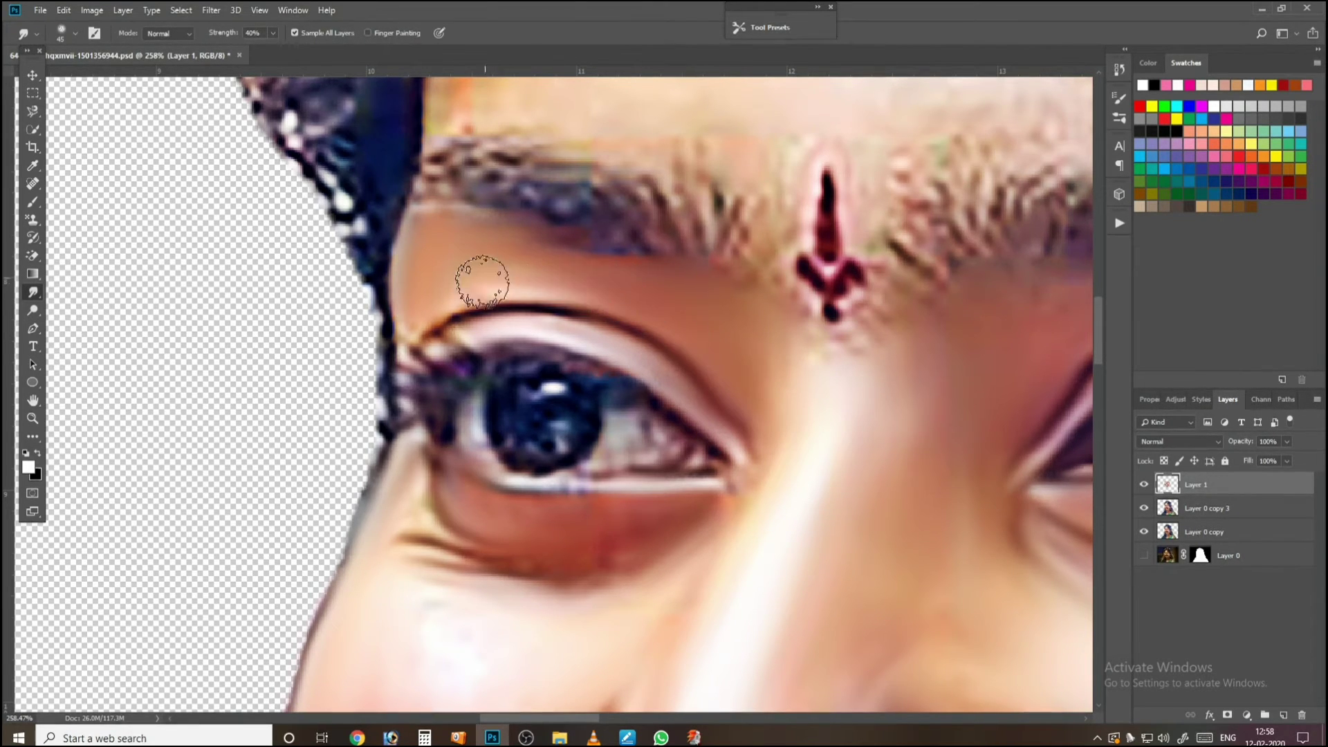
key("bracketleft")
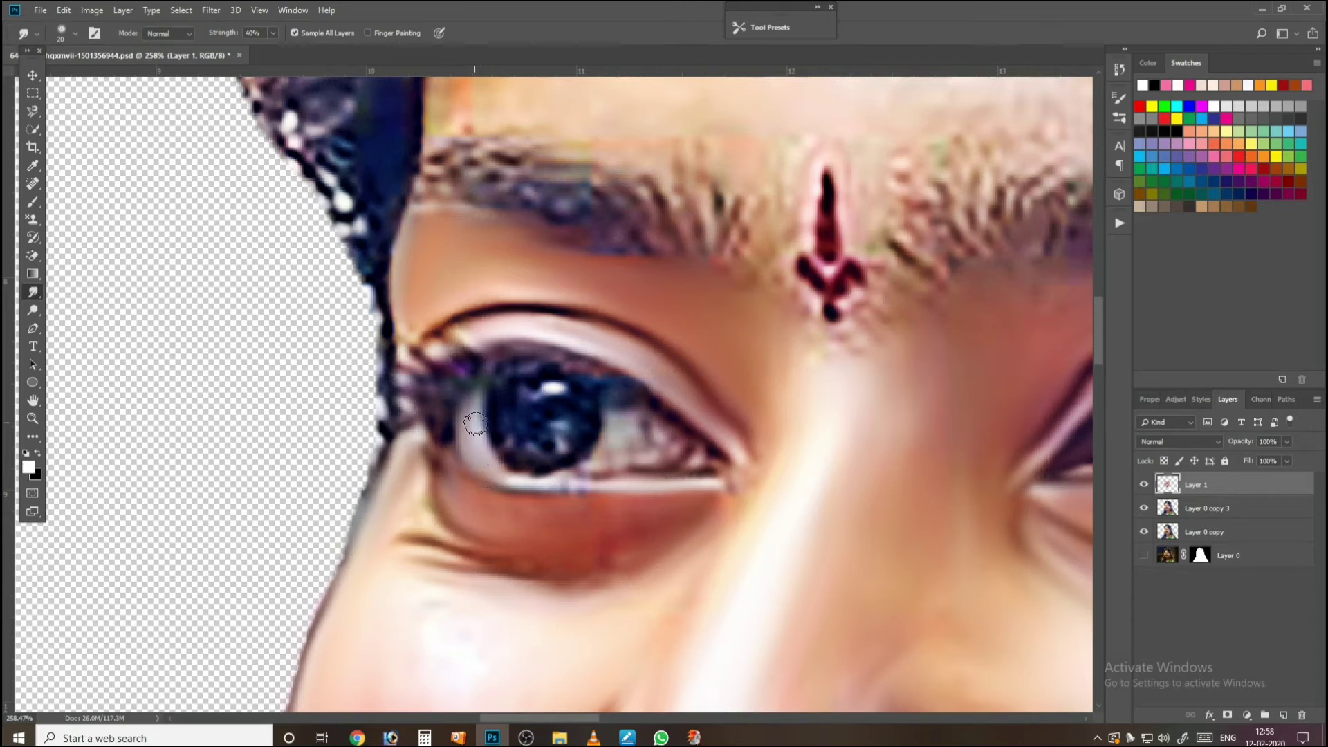
Step: Brighten the outer side of the left-hand eye's white with a small white Overlay brush and smudge it smooth
key("b")
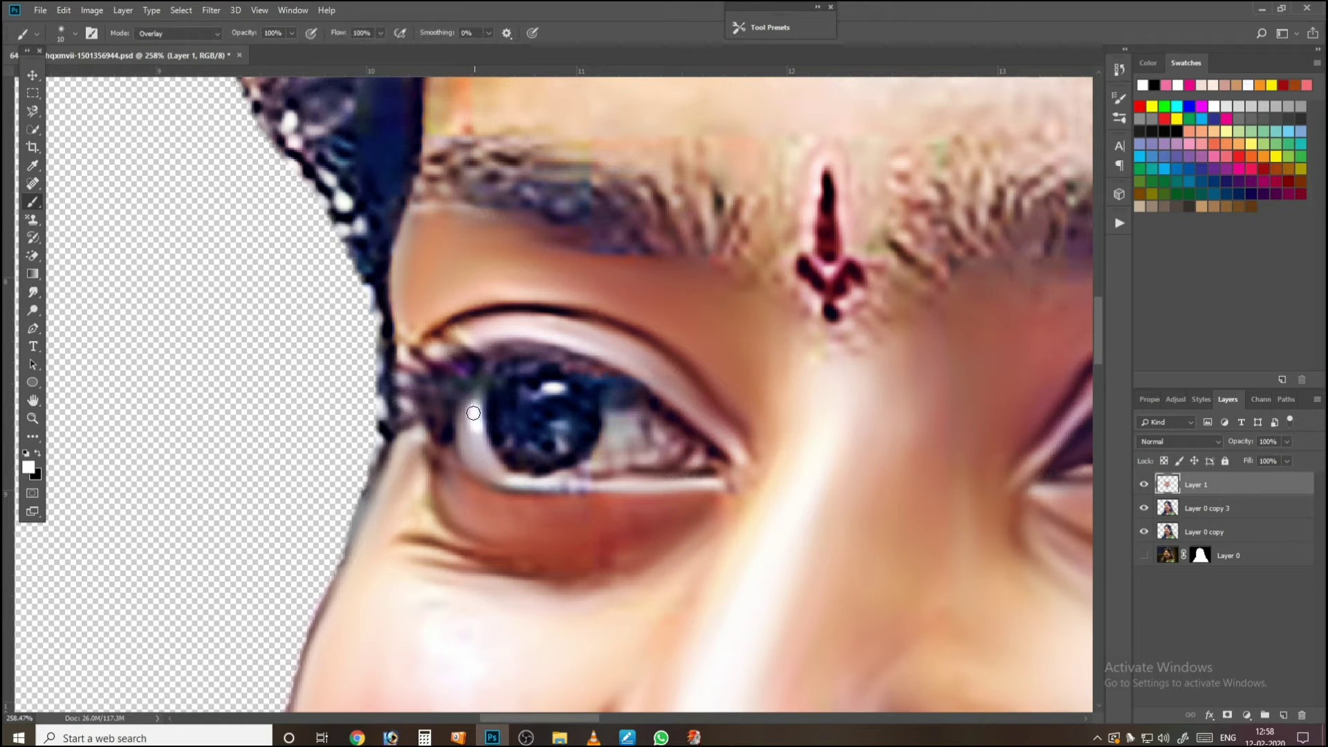
left_click_drag(473, 413, 490, 470)
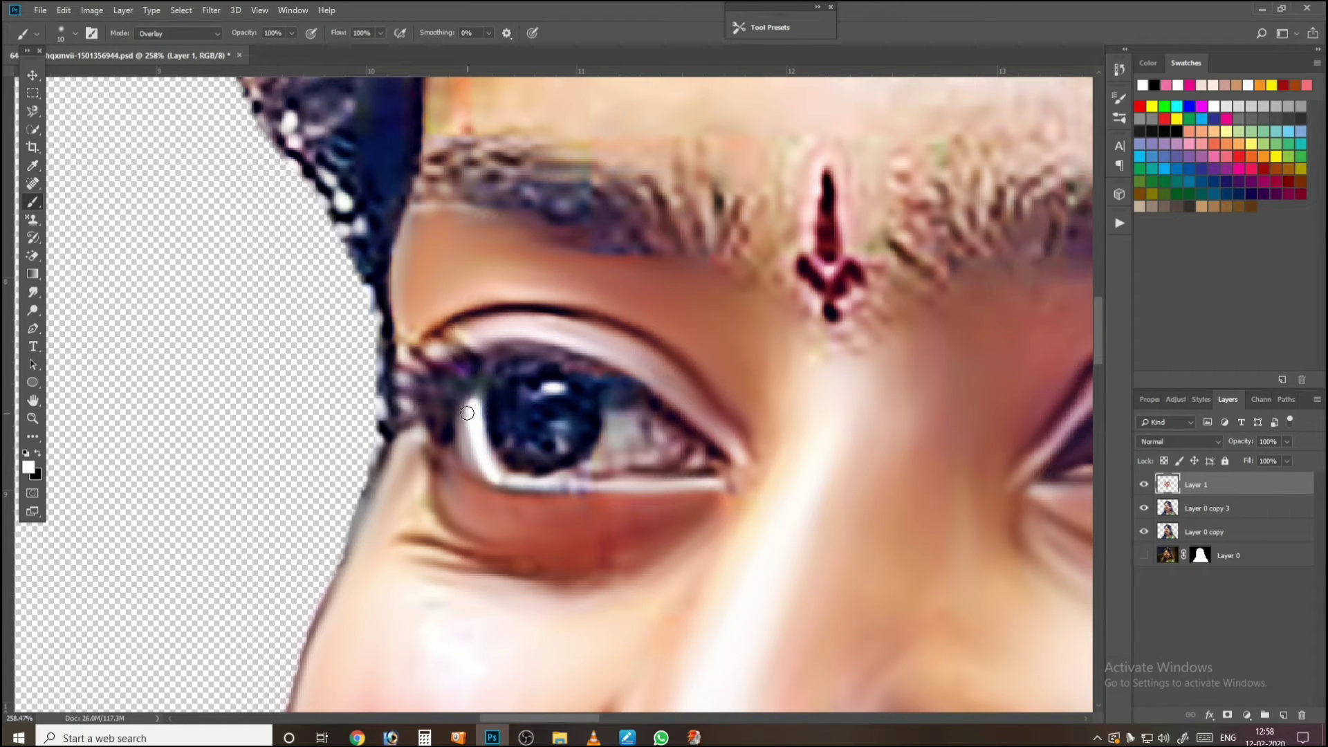
key("r")
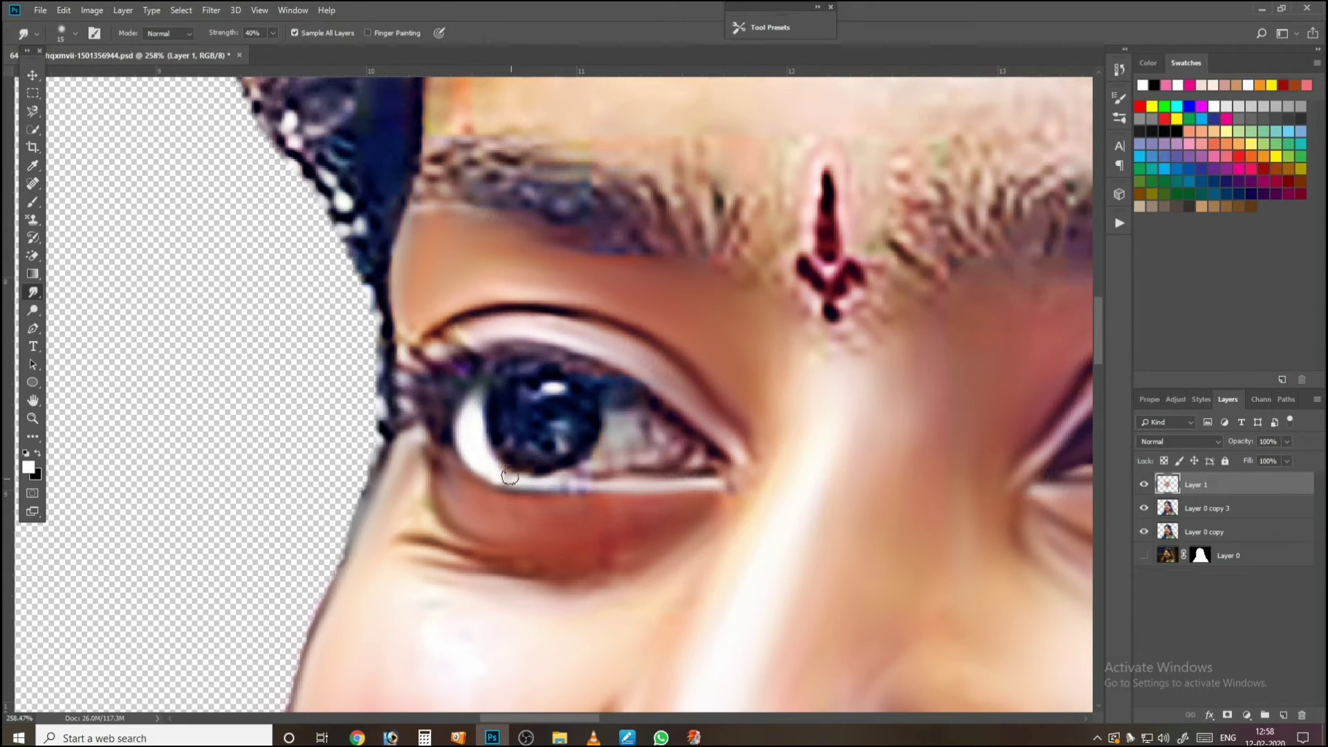
left_click_drag(588, 481, 460, 409)
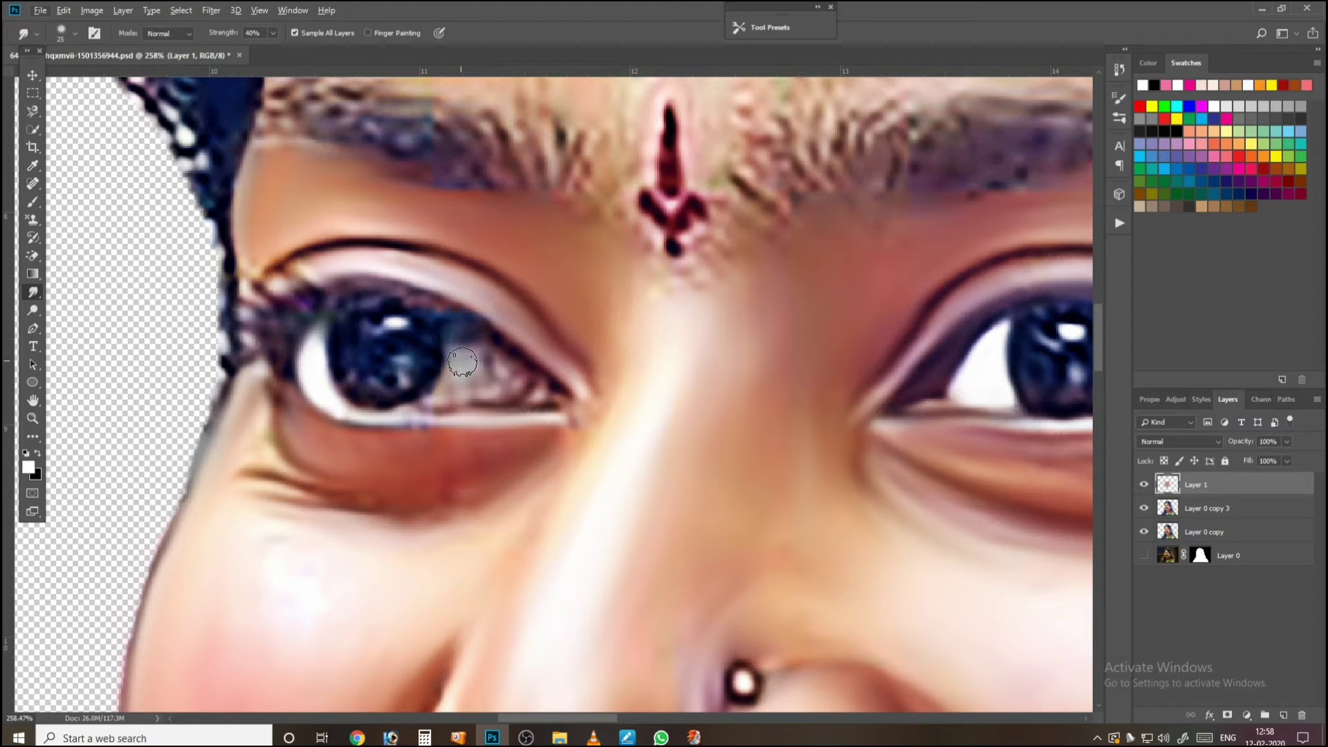
Step: Brighten the inner side of the left-hand eye's white in Overlay mode and smudge it smooth with a 25 tip
key("b")
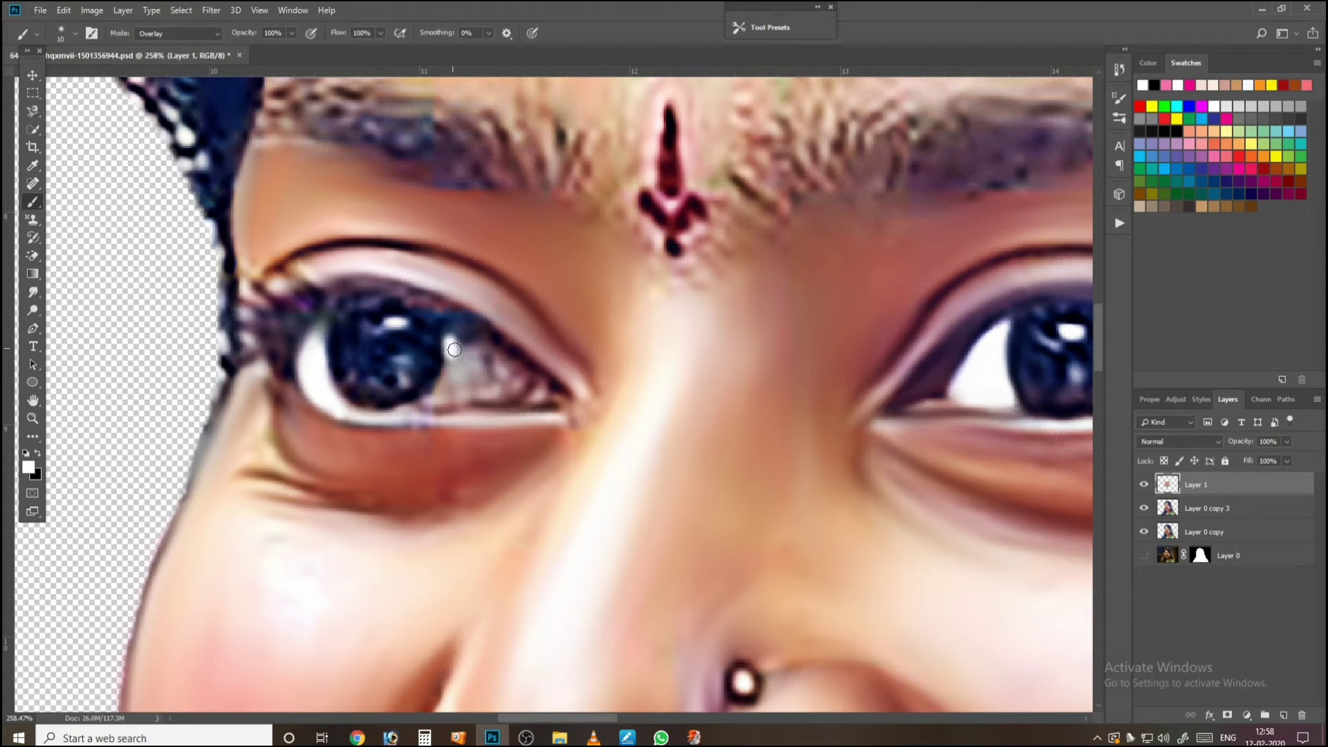
mouse_move(476, 344)
left_mouse_down()
mouse_move(529, 388)
mouse_move(487, 401)
left_mouse_up()
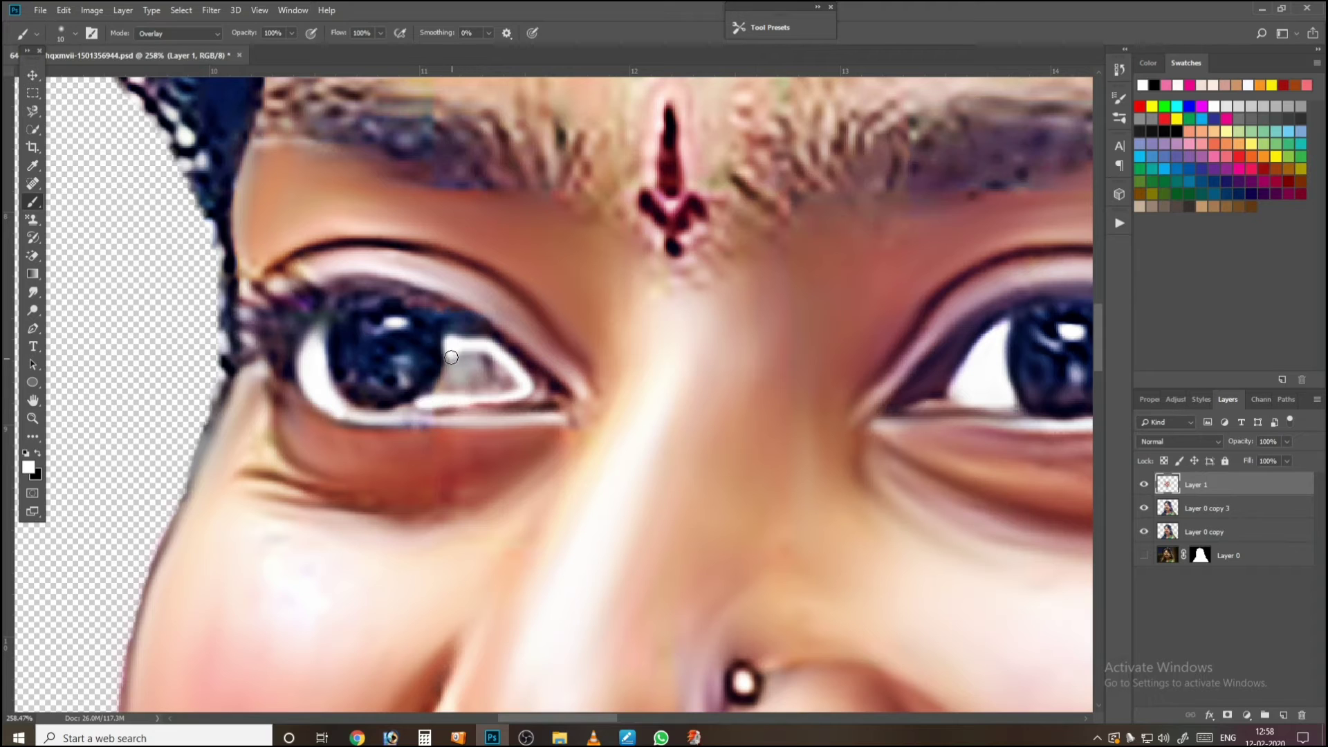
left_click_drag(451, 357, 431, 396)
key("bracketright")
mouse_move(468, 371)
left_mouse_down()
mouse_move(499, 376)
mouse_move(443, 390)
mouse_move(485, 372)
left_mouse_up()
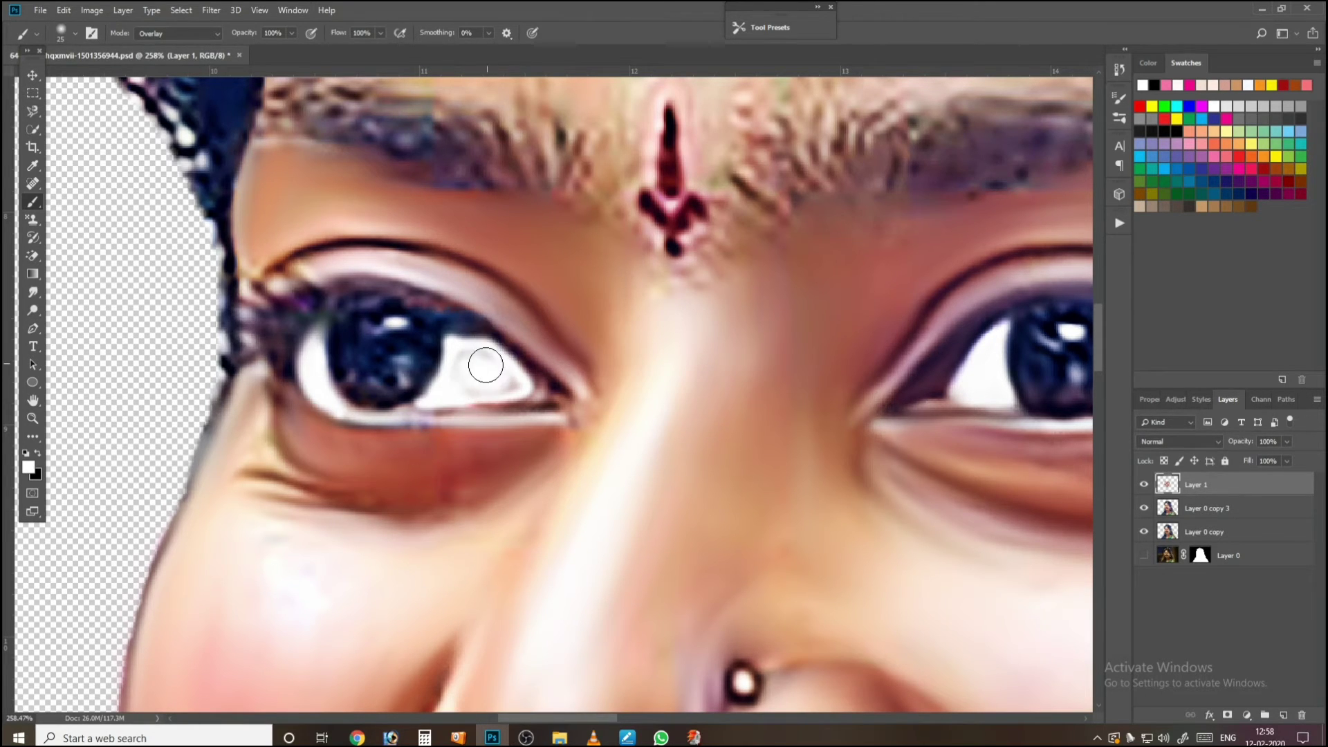
key("r")
left_click_drag(488, 349, 505, 359)
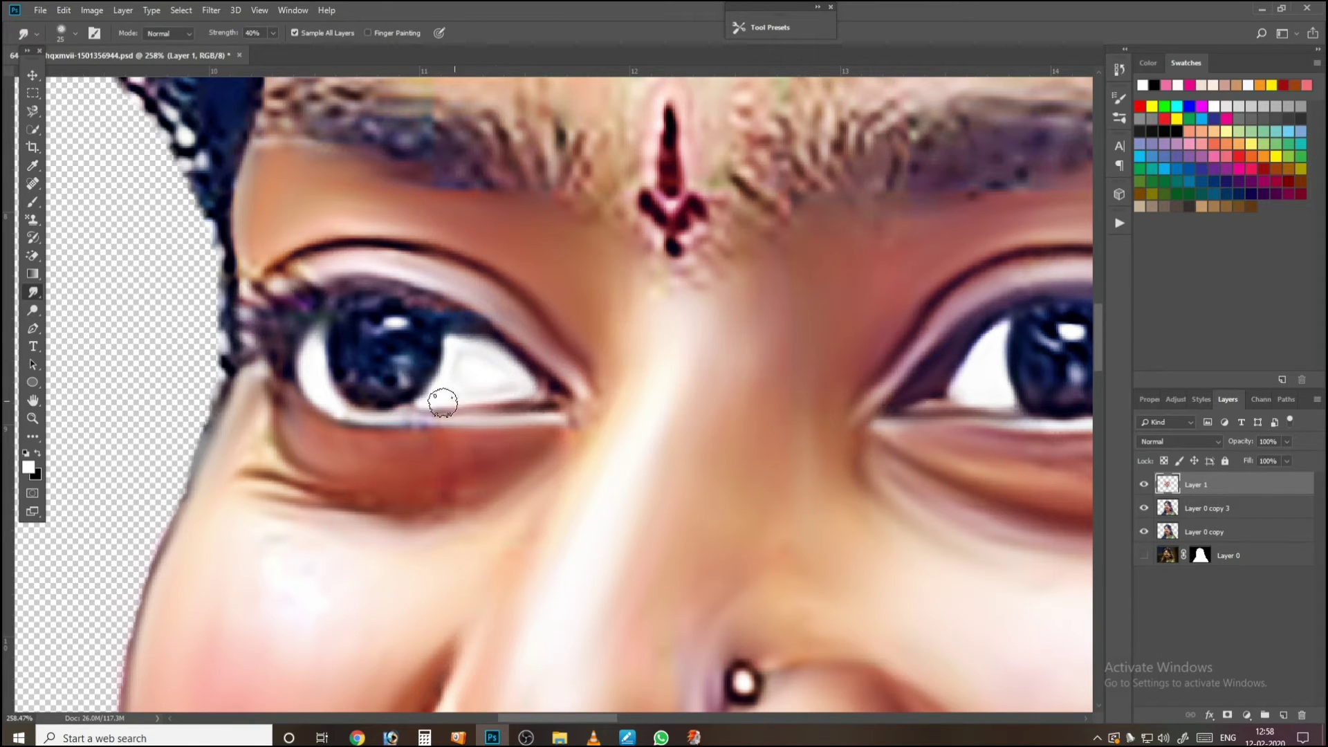
Step: Smudge the left-hand eye's lower lid rim, inner corner and upper lash line into clean edges
key("bracketright")
key("bracketright")
left_click_drag(433, 417, 539, 412)
left_click_drag(538, 357, 526, 352)
mouse_move(445, 293)
left_mouse_down()
mouse_move(444, 305)
mouse_move(436, 281)
mouse_move(387, 276)
left_mouse_up()
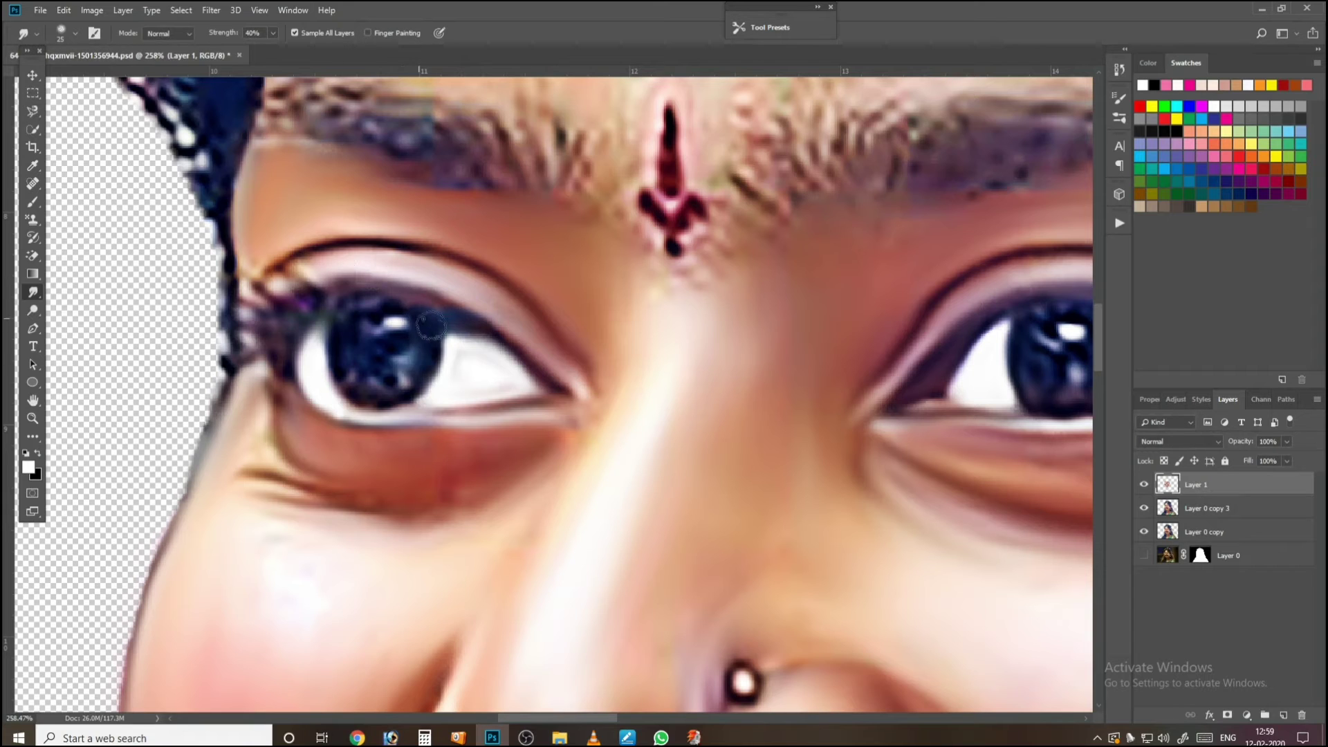
Step: Smudge the left-hand eye's iris smooth and clean up the face edge beside the eye and cheek
mouse_move(434, 352)
left_mouse_down()
mouse_move(368, 384)
mouse_move(345, 319)
mouse_move(335, 362)
mouse_move(343, 338)
mouse_move(379, 404)
left_mouse_up()
mouse_move(409, 333)
left_mouse_down()
mouse_move(423, 350)
mouse_move(369, 302)
mouse_move(406, 334)
left_mouse_up()
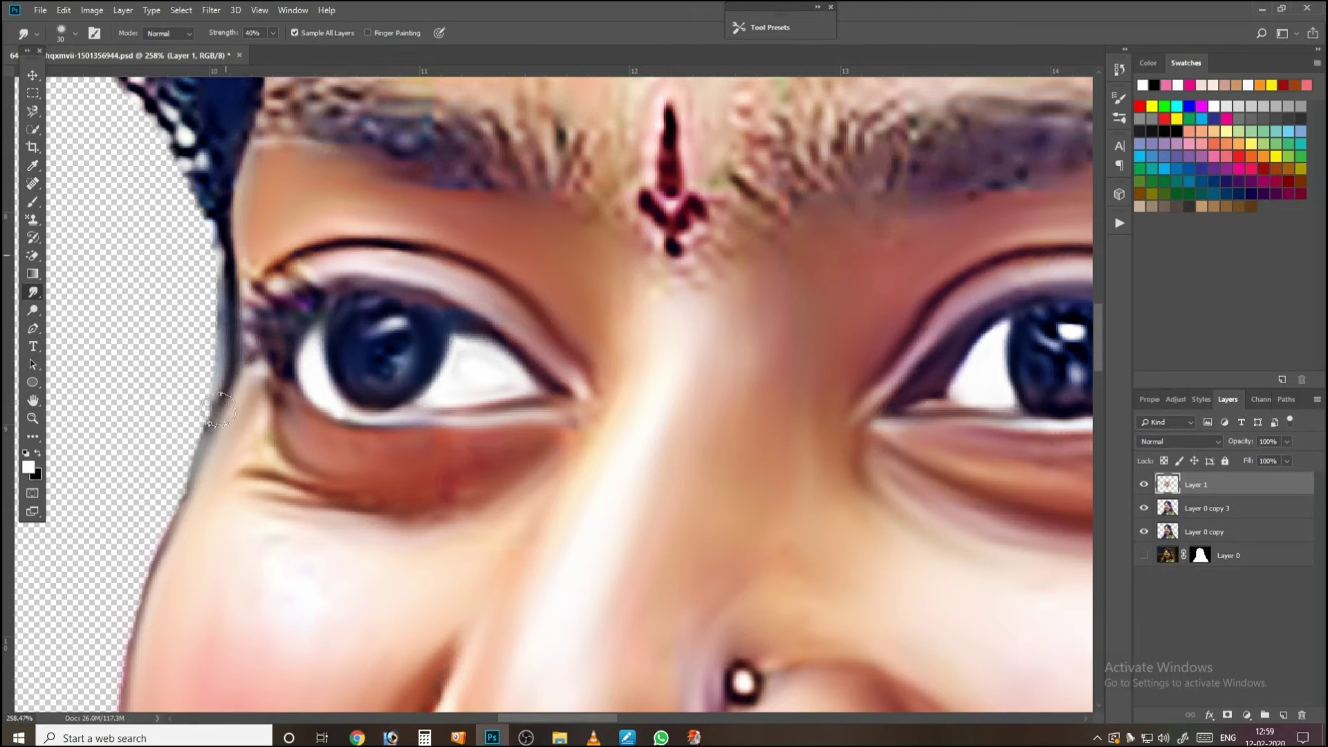
left_click_drag(273, 288, 377, 128)
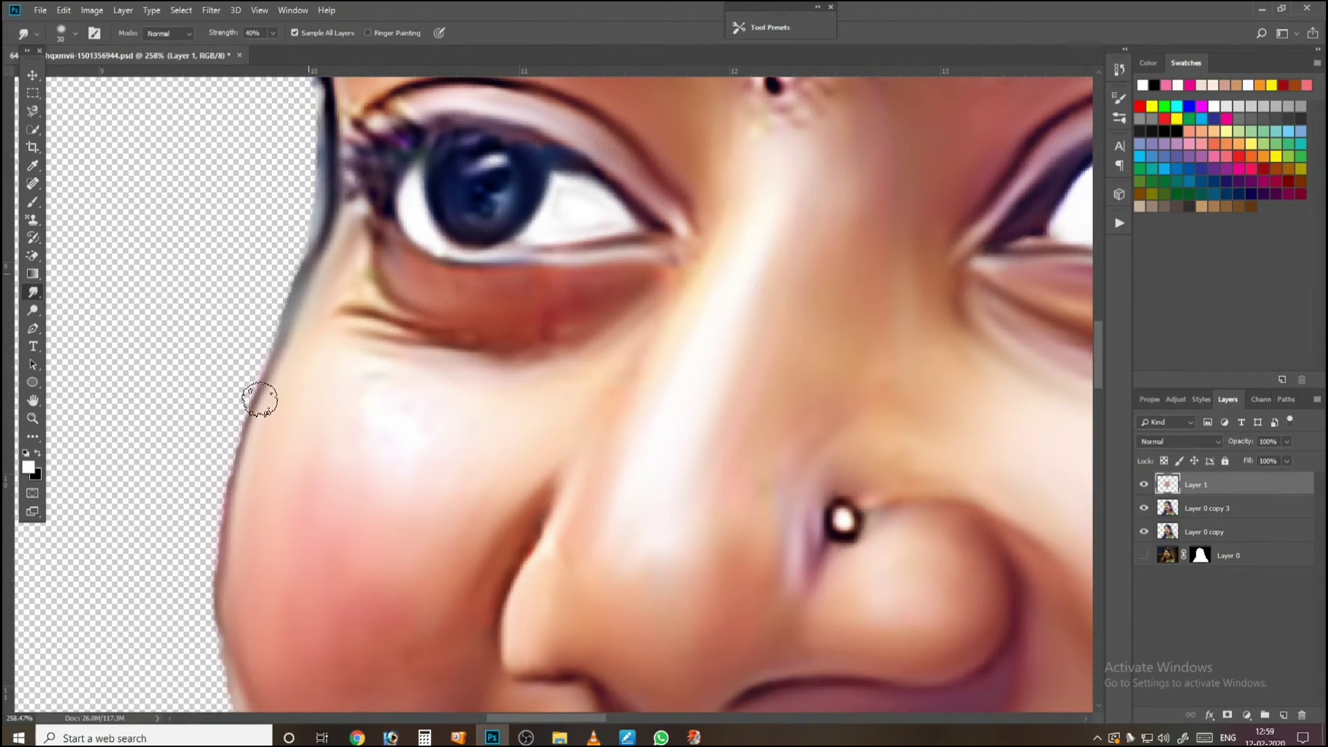
left_click_drag(297, 361, 238, 495)
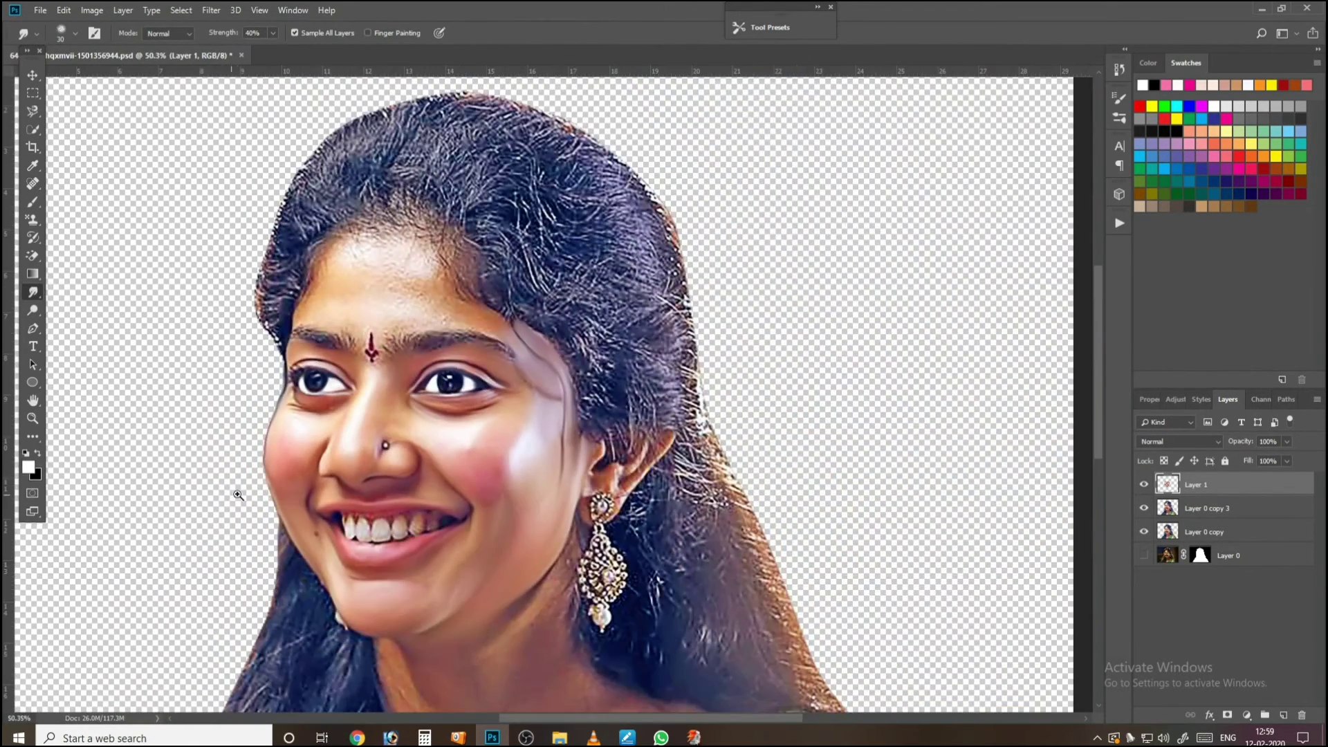
Step: Check the retouched face against the unretouched version by toggling the visibility of Layer 1
left_click_drag(287, 442, 237, 510)
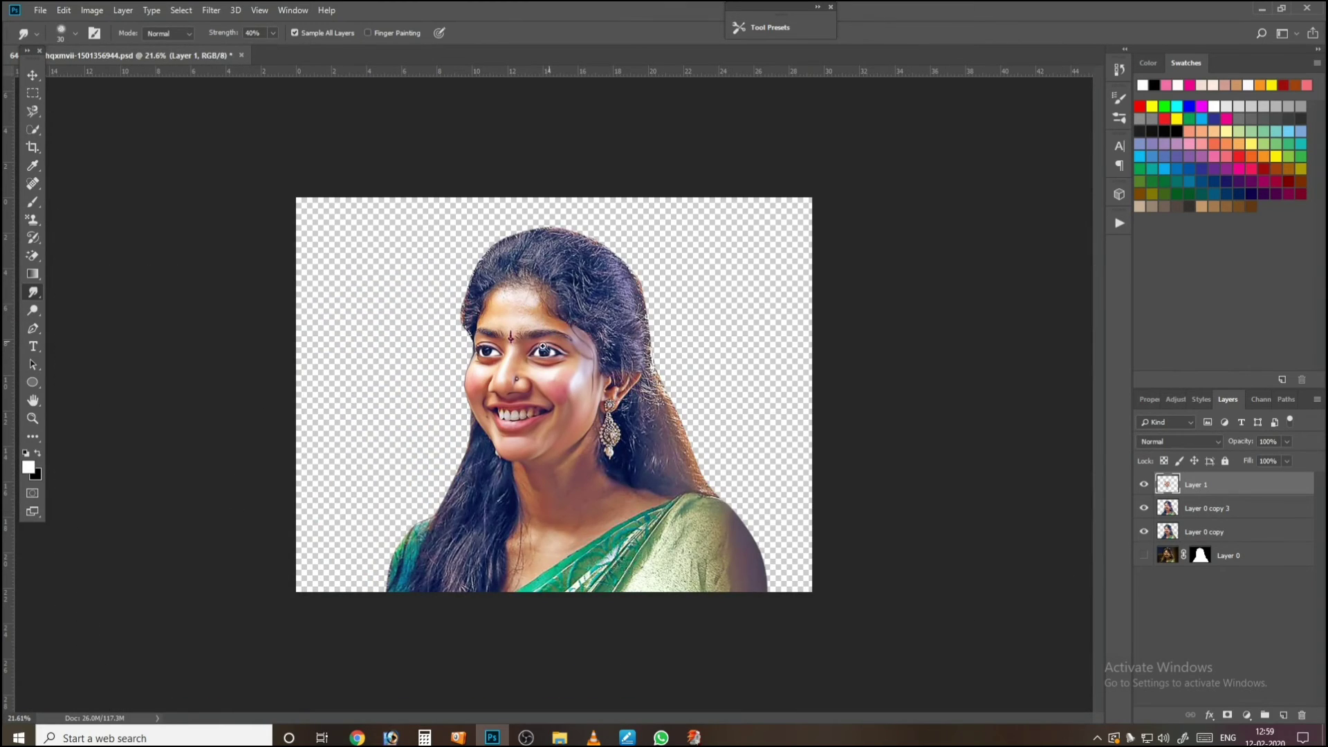
left_click_drag(524, 357, 584, 352)
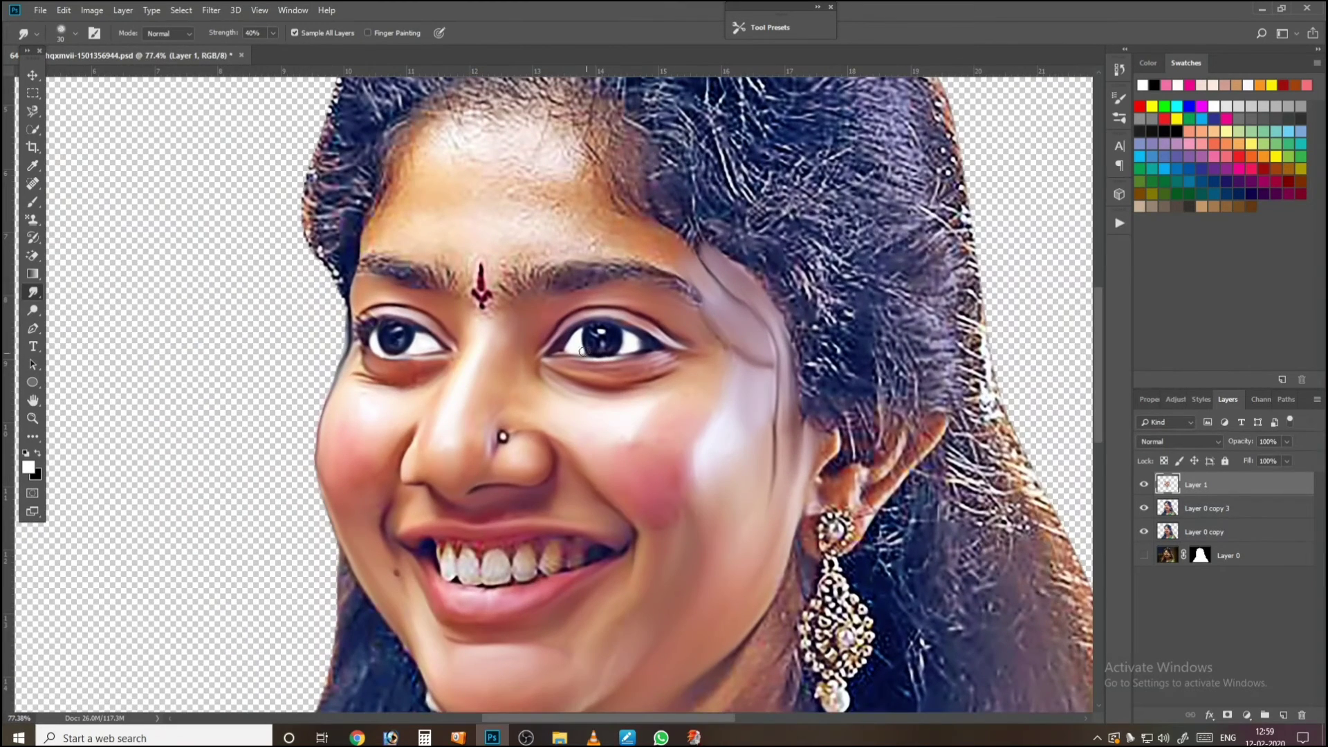
left_click(1142, 489)
left_click(1144, 488)
left_click(1145, 488)
left_click(1145, 488)
Step: Erase the smudging along the left-hand eye's inner upper lash line on Layer 1 with a 25 eraser tip
left_click_drag(400, 361, 463, 450)
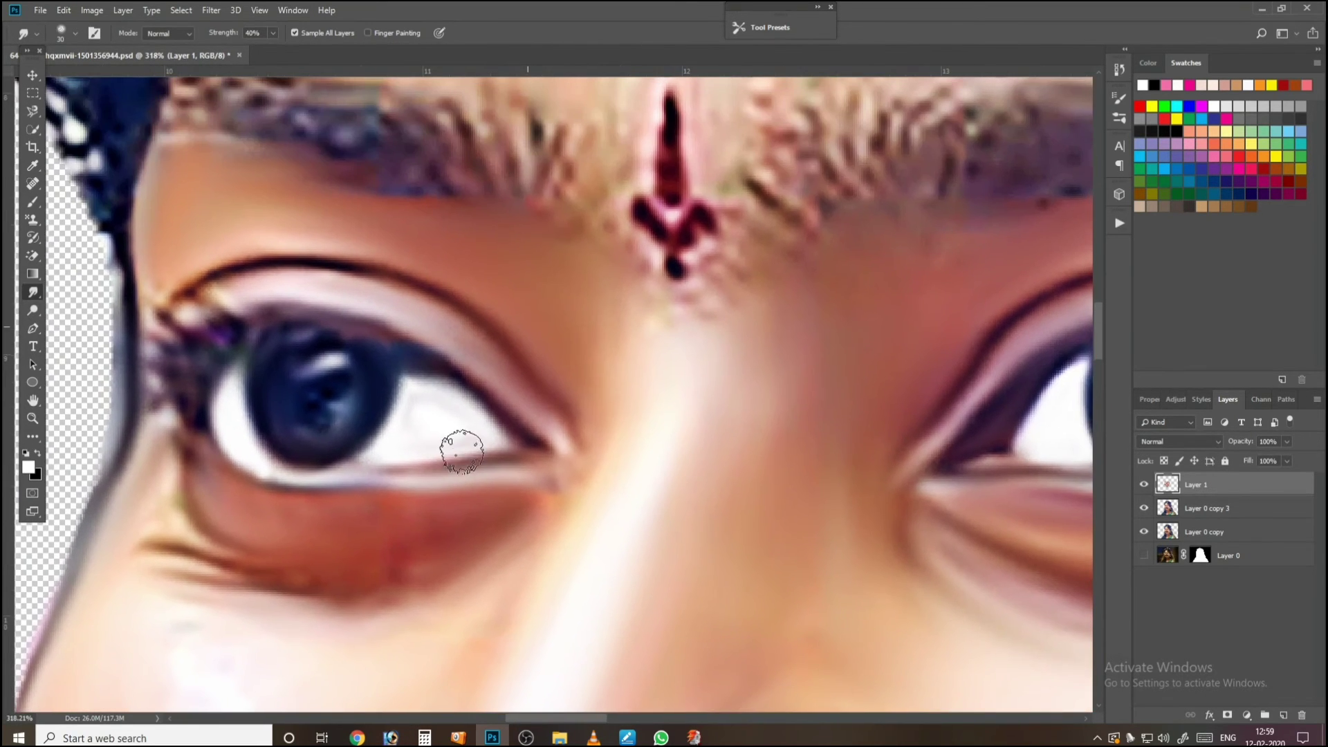
key("e")
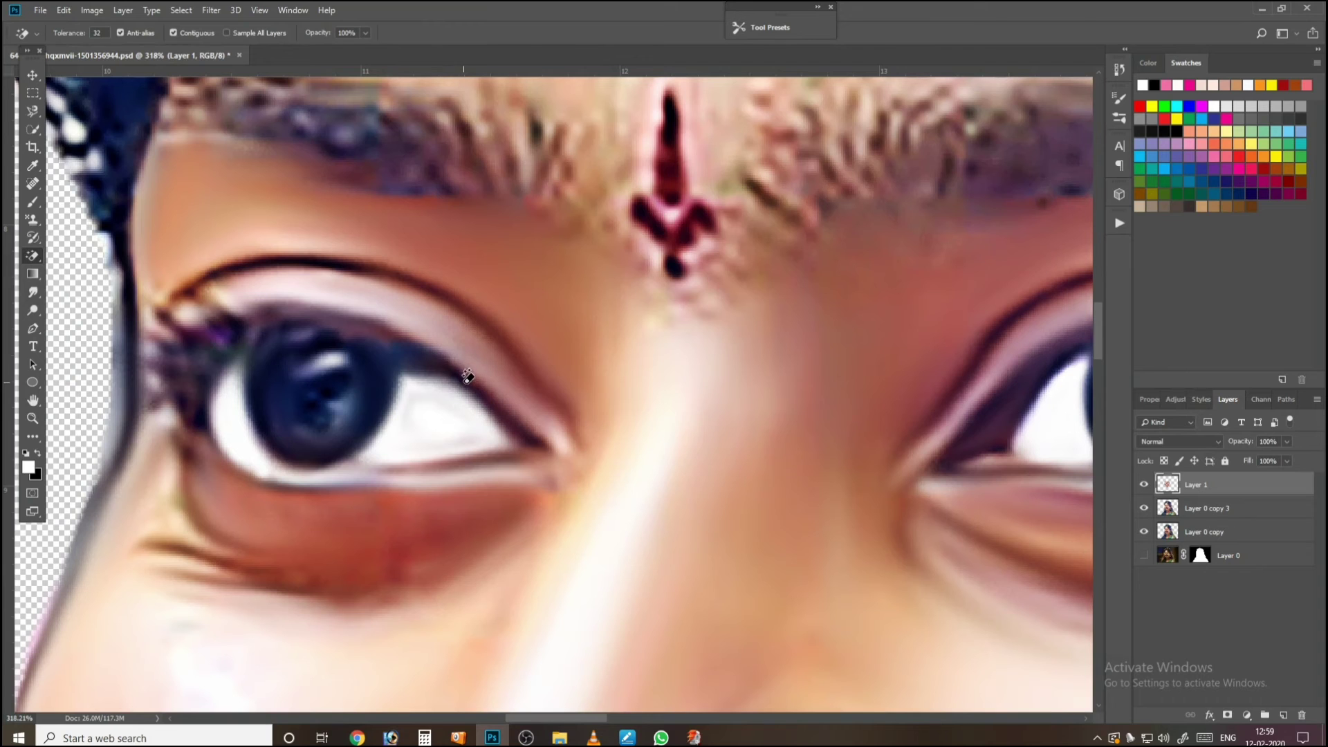
key("shift+e")
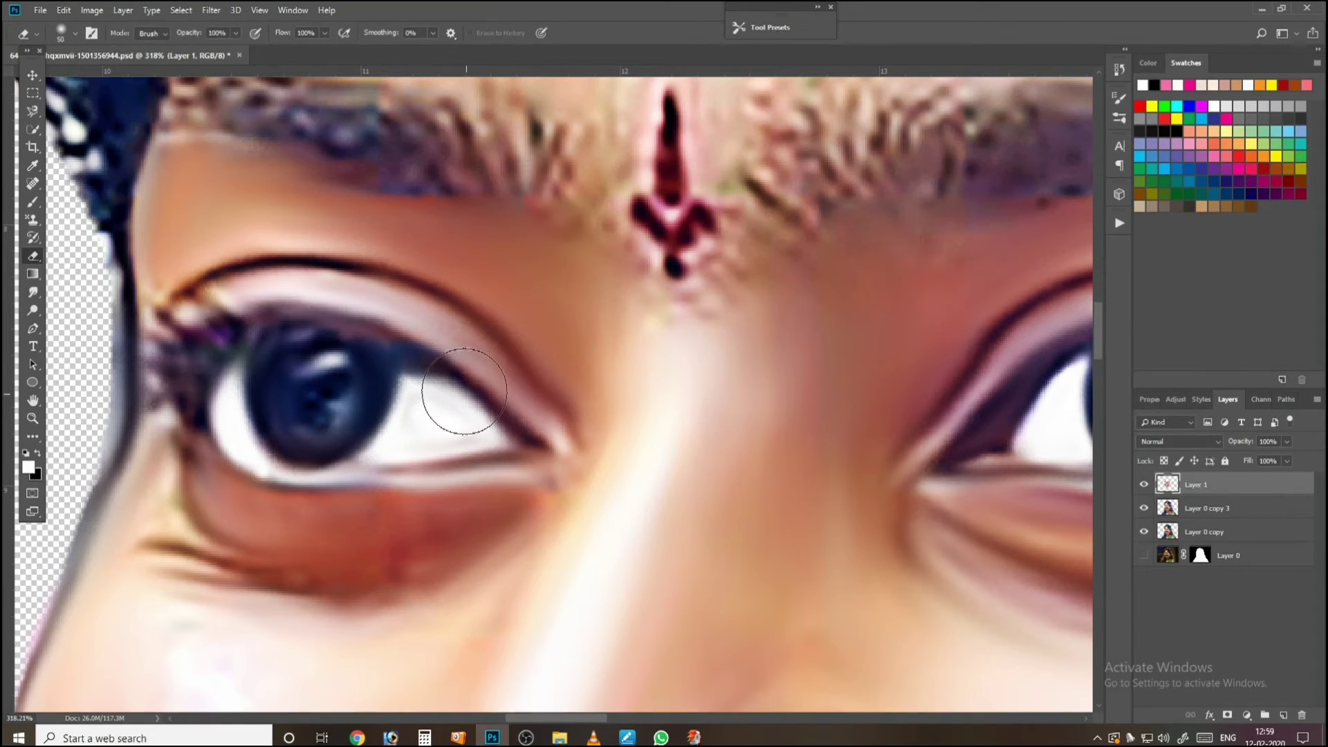
key("bracketleft")
key("bracketleft")
key("bracketleft")
left_click_drag(449, 377, 537, 430)
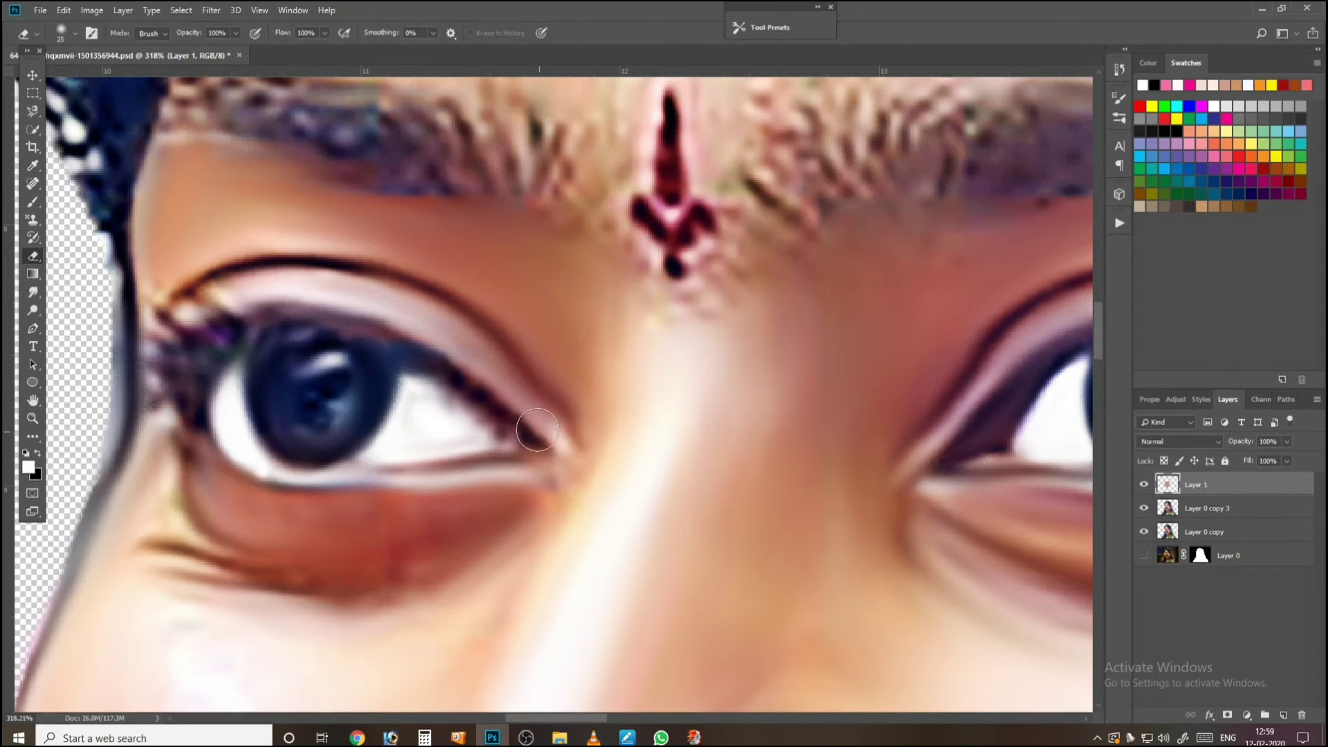
key("r")
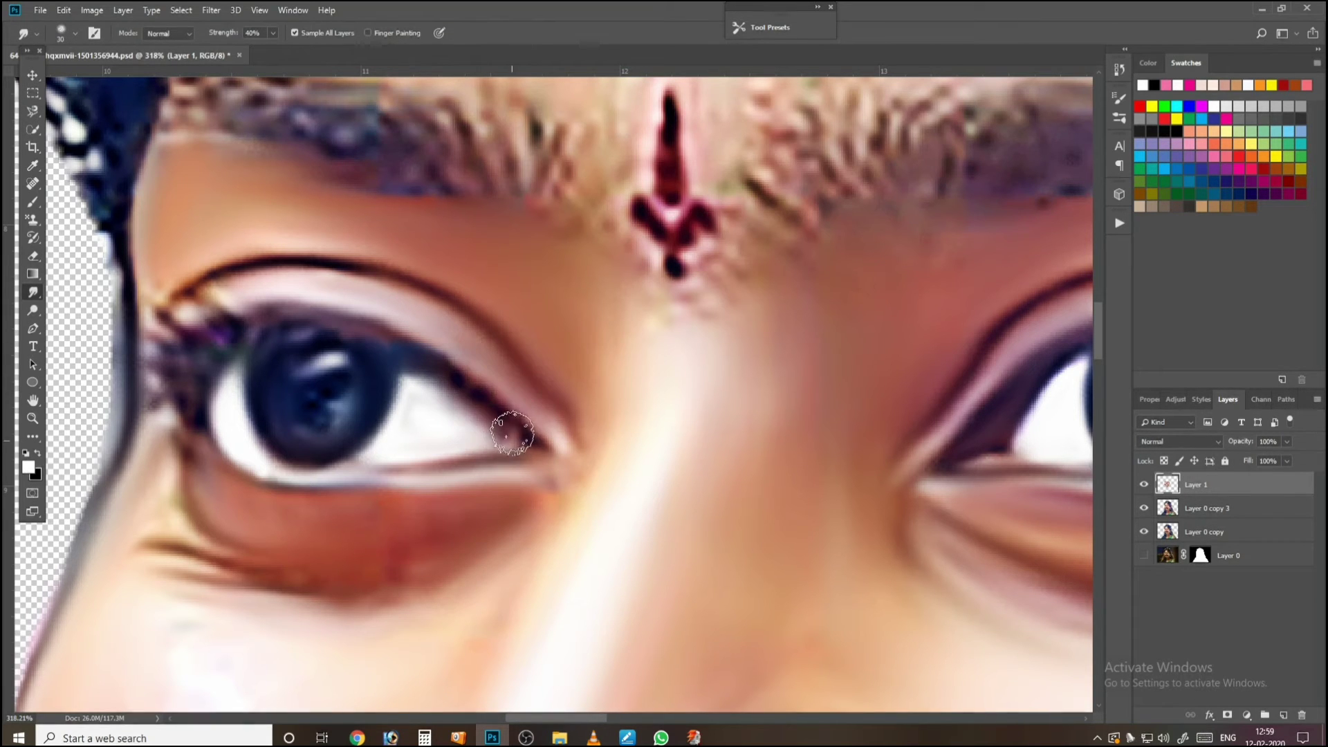
Step: Erase the smudging at the right-hand eye's outer corner and lash lines on Layer 1 with a tip of about 20
key("ctrl+0")
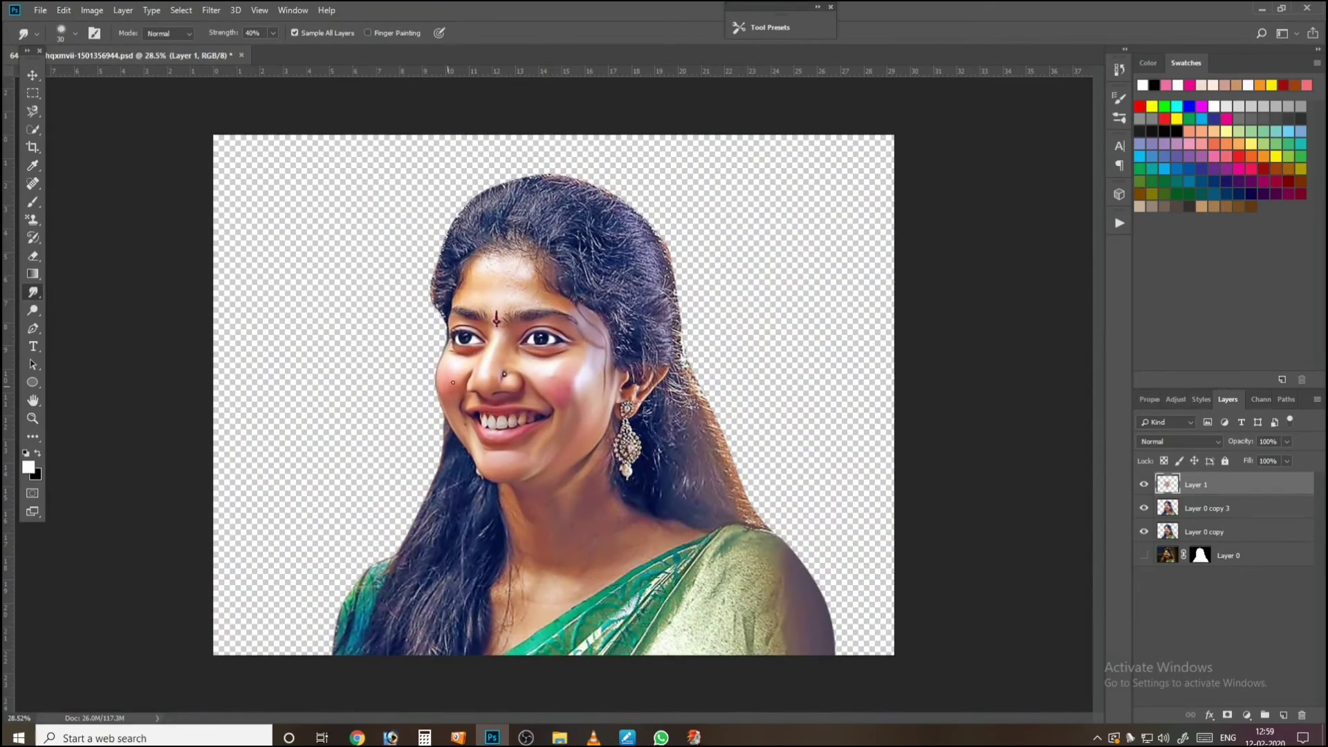
scroll(564, 335, "up", 10)
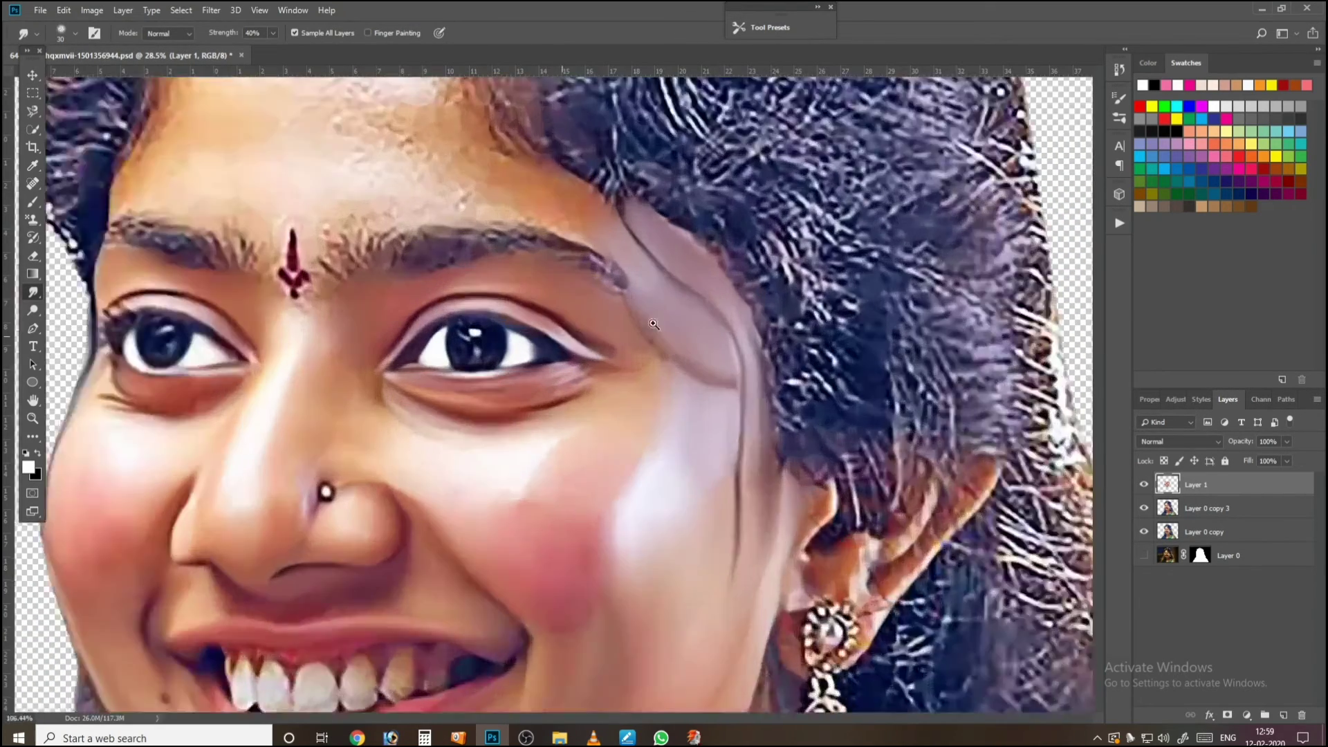
key("e")
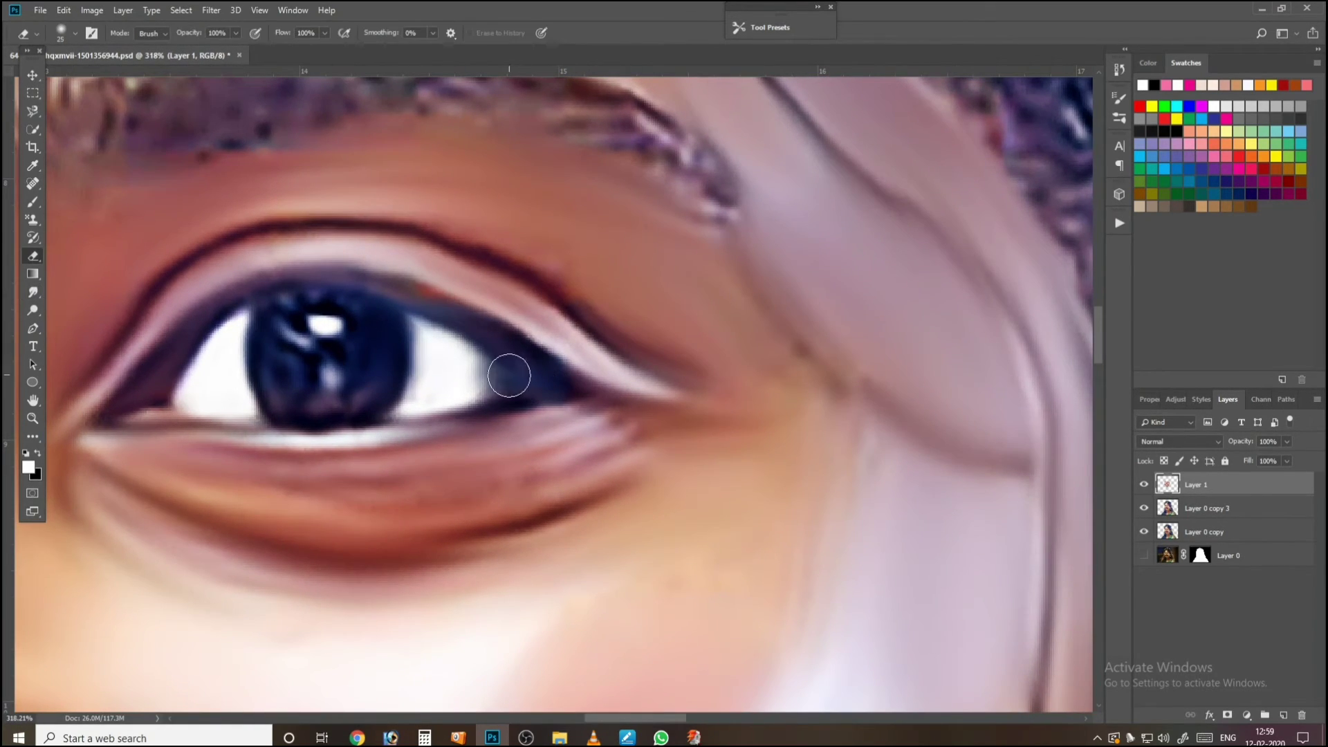
mouse_move(489, 343)
left_mouse_down()
mouse_move(402, 305)
mouse_move(496, 336)
left_mouse_up()
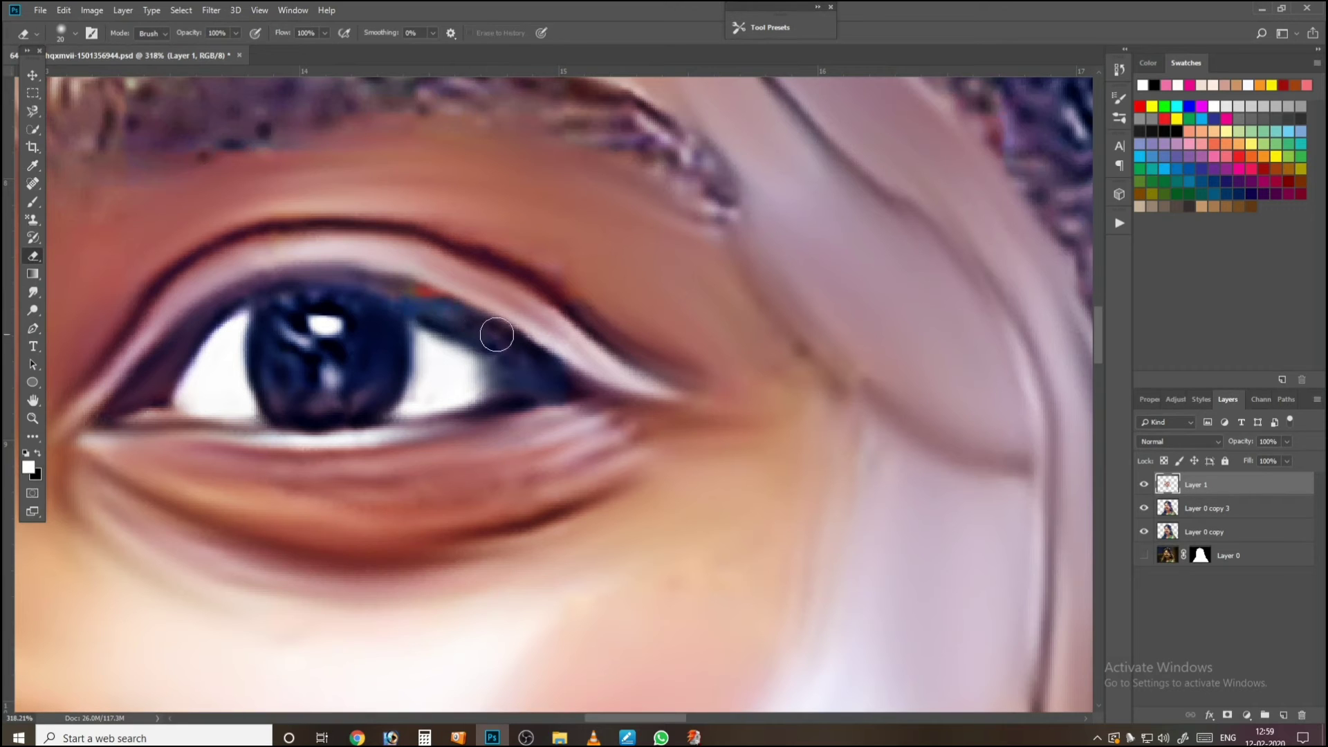
mouse_move(501, 383)
left_mouse_down()
mouse_move(457, 420)
mouse_move(477, 415)
mouse_move(397, 420)
mouse_move(436, 431)
mouse_move(369, 439)
mouse_move(447, 350)
mouse_move(492, 368)
mouse_move(470, 366)
mouse_move(482, 392)
mouse_move(463, 392)
mouse_move(437, 295)
mouse_move(425, 340)
mouse_move(449, 372)
mouse_move(469, 375)
mouse_move(456, 335)
mouse_move(496, 341)
mouse_move(483, 354)
mouse_move(520, 413)
mouse_move(365, 430)
left_mouse_up()
Step: Smudge the right-hand eye's upper lash line and the dark lid crease smooth with a tip of 30 to 35
key("r")
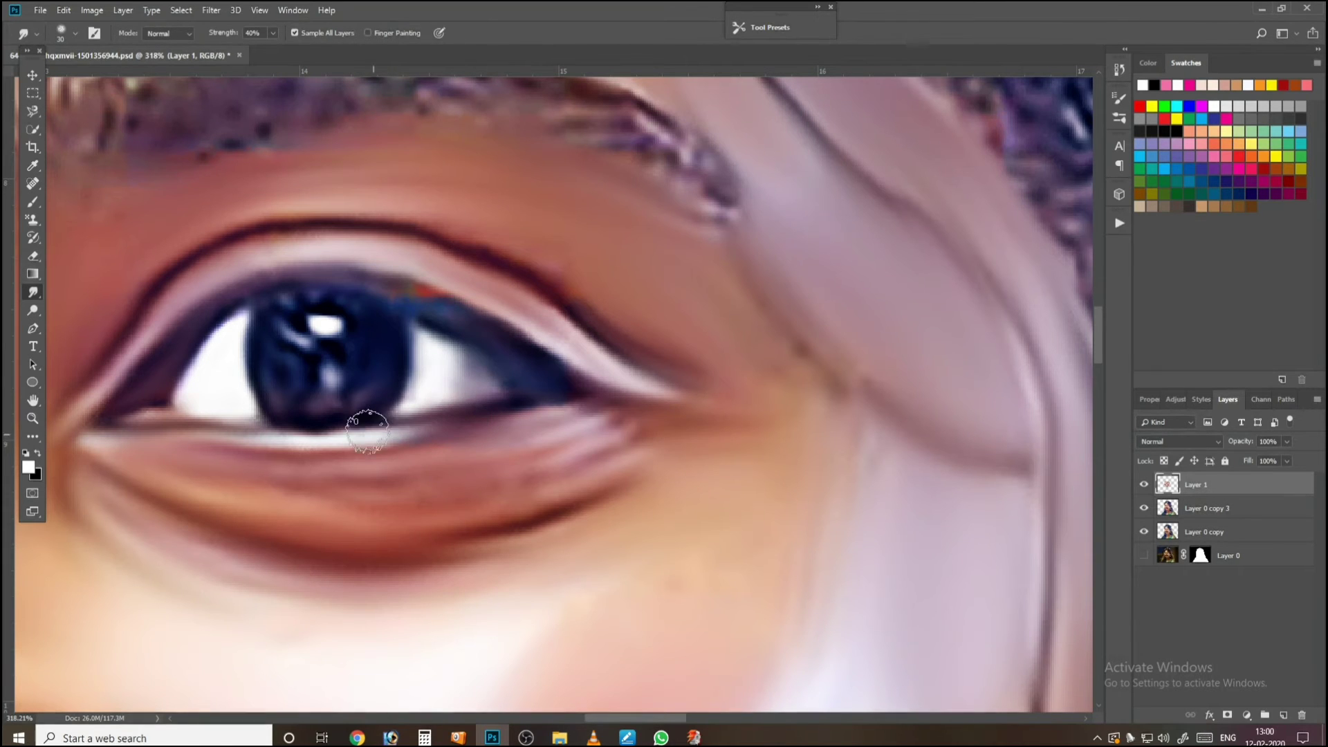
mouse_move(372, 294)
left_mouse_down()
mouse_move(408, 288)
mouse_move(394, 267)
mouse_move(340, 260)
left_mouse_up()
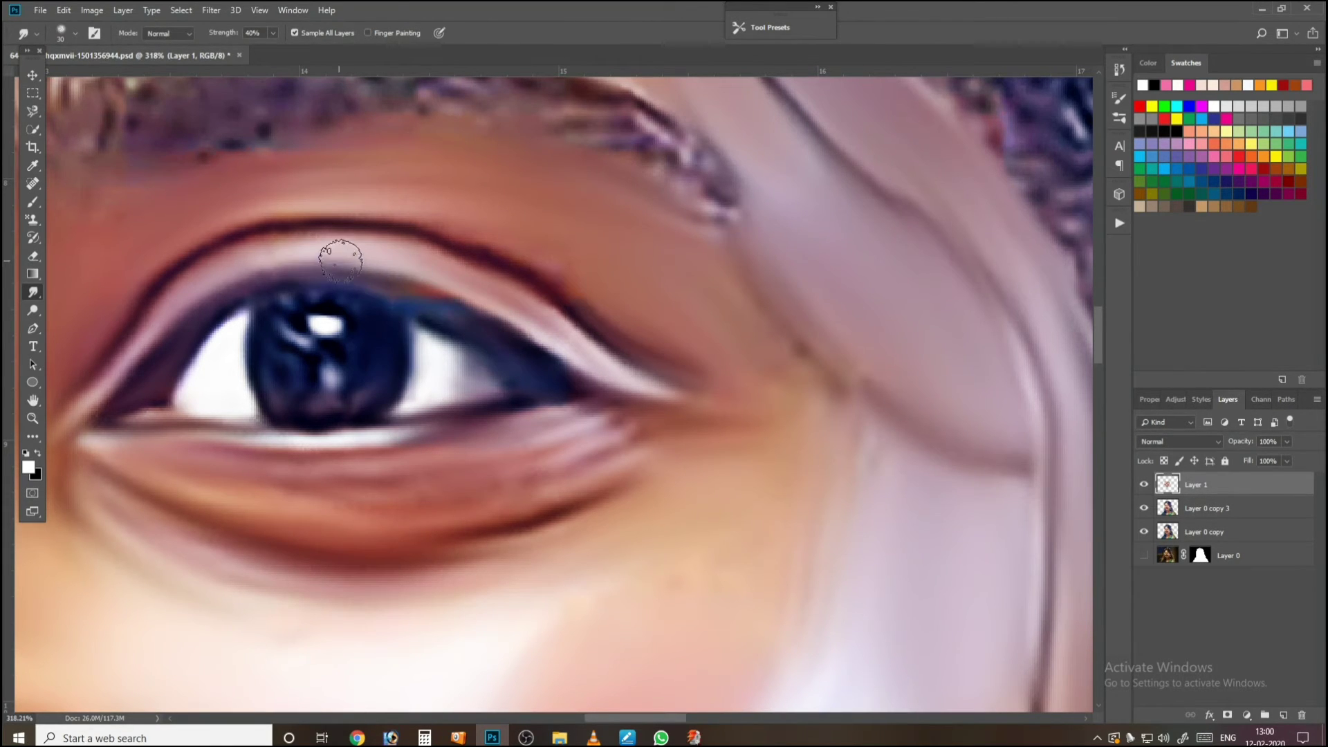
key("]")
mouse_move(498, 222)
left_mouse_down()
mouse_move(476, 245)
mouse_move(553, 268)
left_mouse_up()
key("bracketright")
scroll(652, 222, "down", 5)
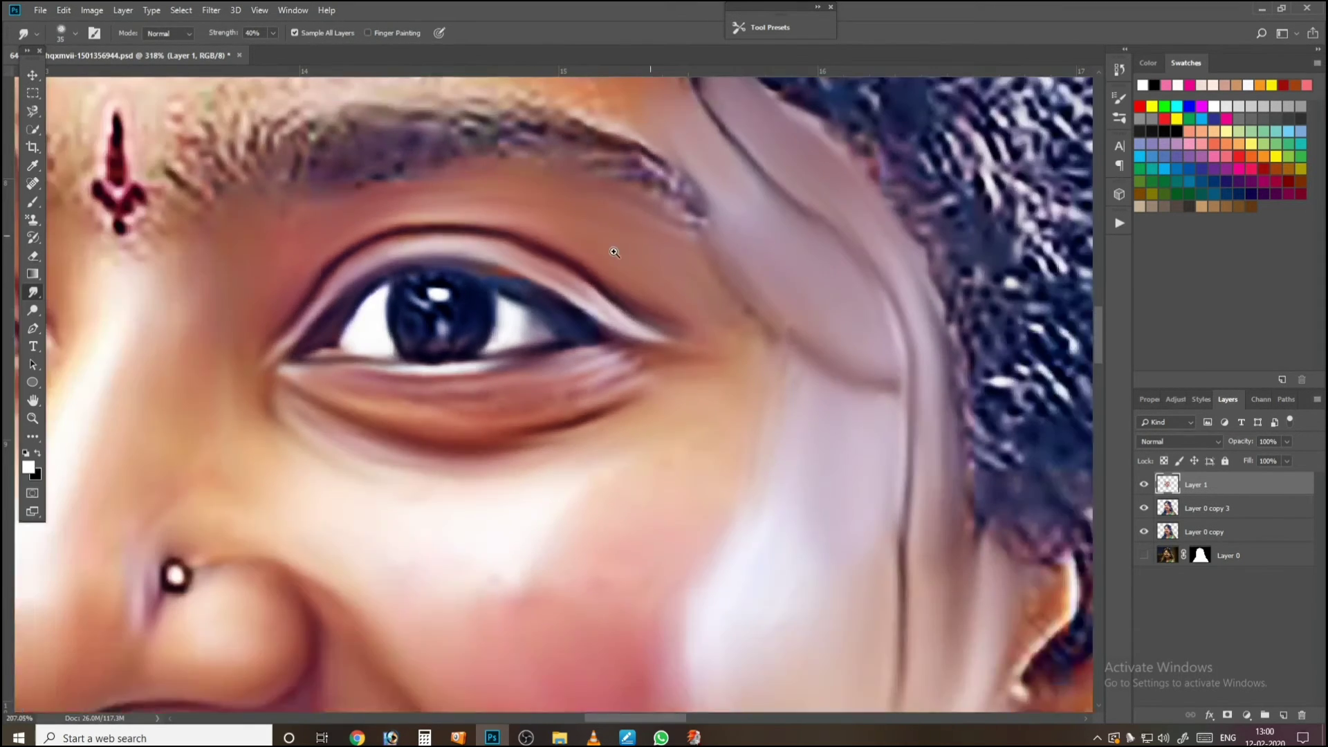
Step: Smudge the skin at the temple and upper cheek beside the right-hand eye with a tip of 125
key("bracketright")
key("bracketright")
key("bracketright")
key("bracketright")
key("bracketright")
key("bracketright")
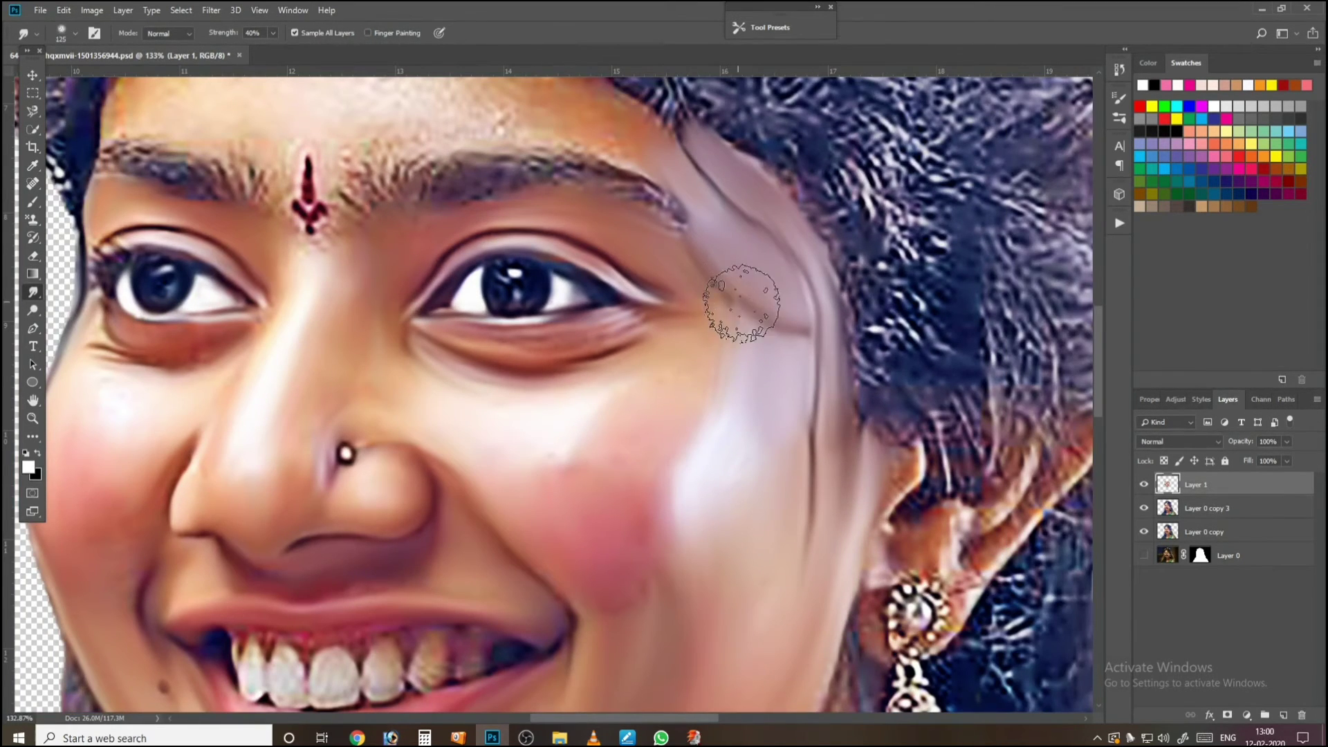
mouse_move(753, 313)
left_mouse_down()
mouse_move(733, 386)
mouse_move(693, 397)
left_mouse_up()
Step: Smudge the surfaces of the upper teeth smooth on Layer 1 with a tip of 35
scroll(638, 401, "down", 6)
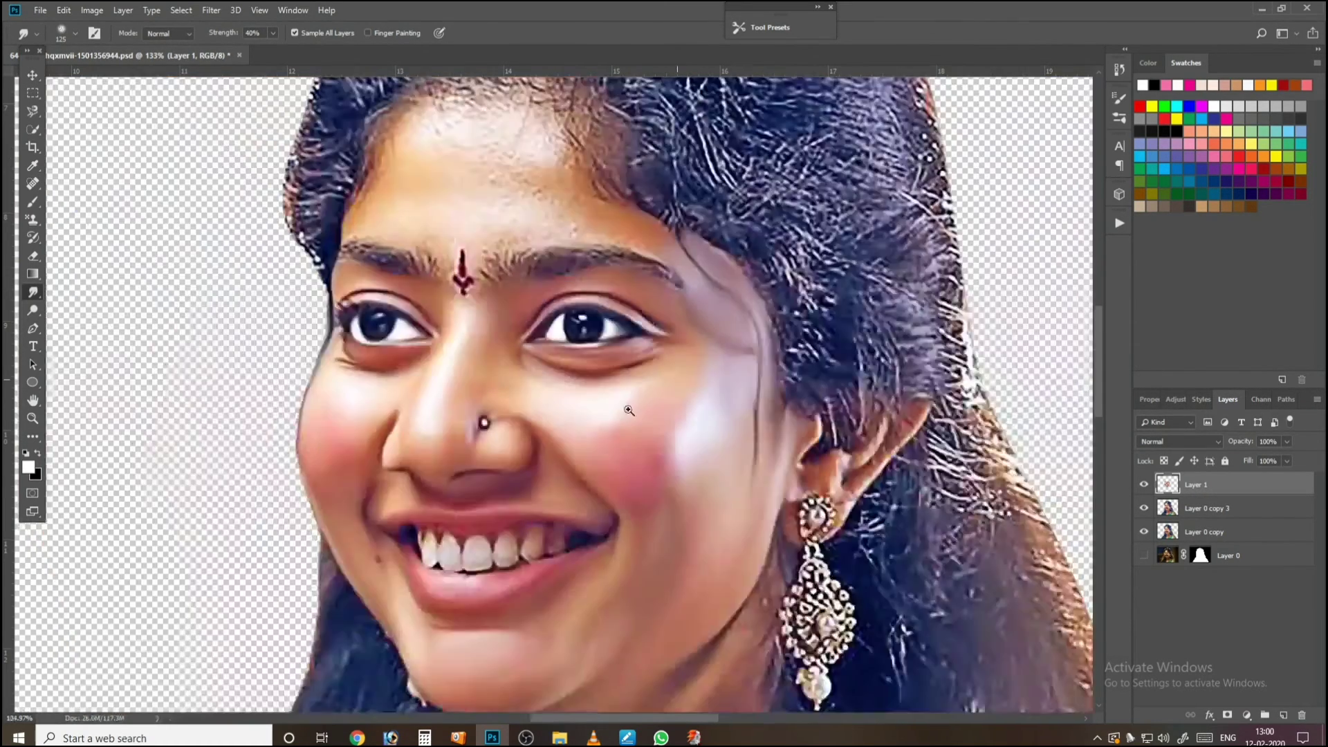
left_click_drag(494, 437, 586, 434)
left_click_drag(470, 280, 462, 435)
key("[")
key("[")
key("[")
key("[")
key("[")
key("[")
key("[")
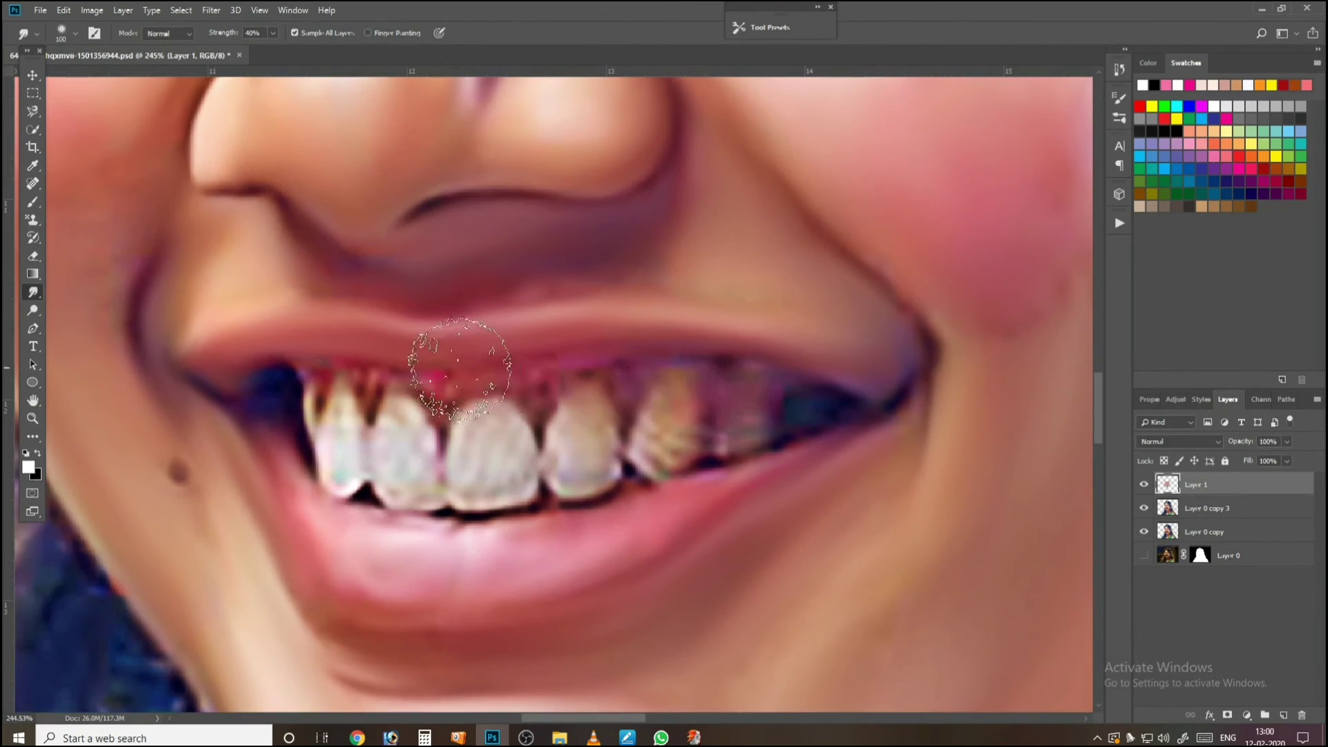
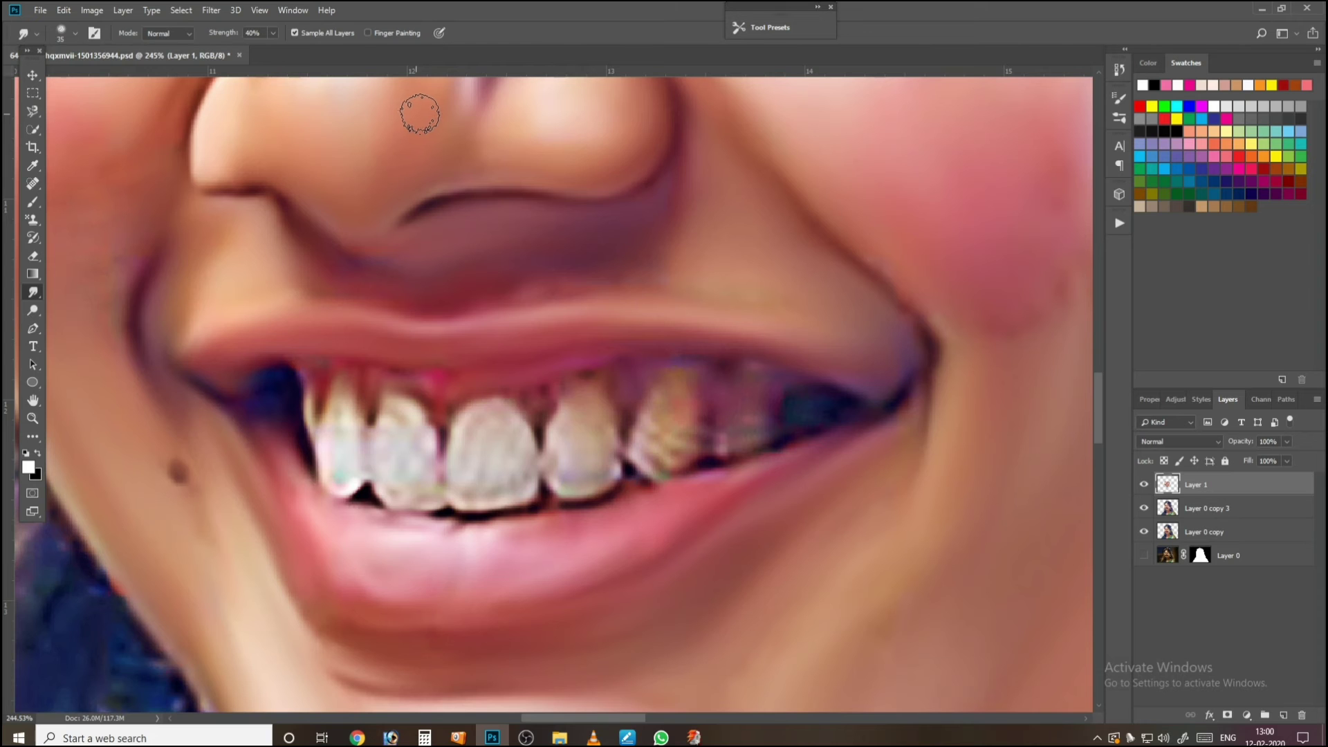
scroll(484, 460, "up", 2)
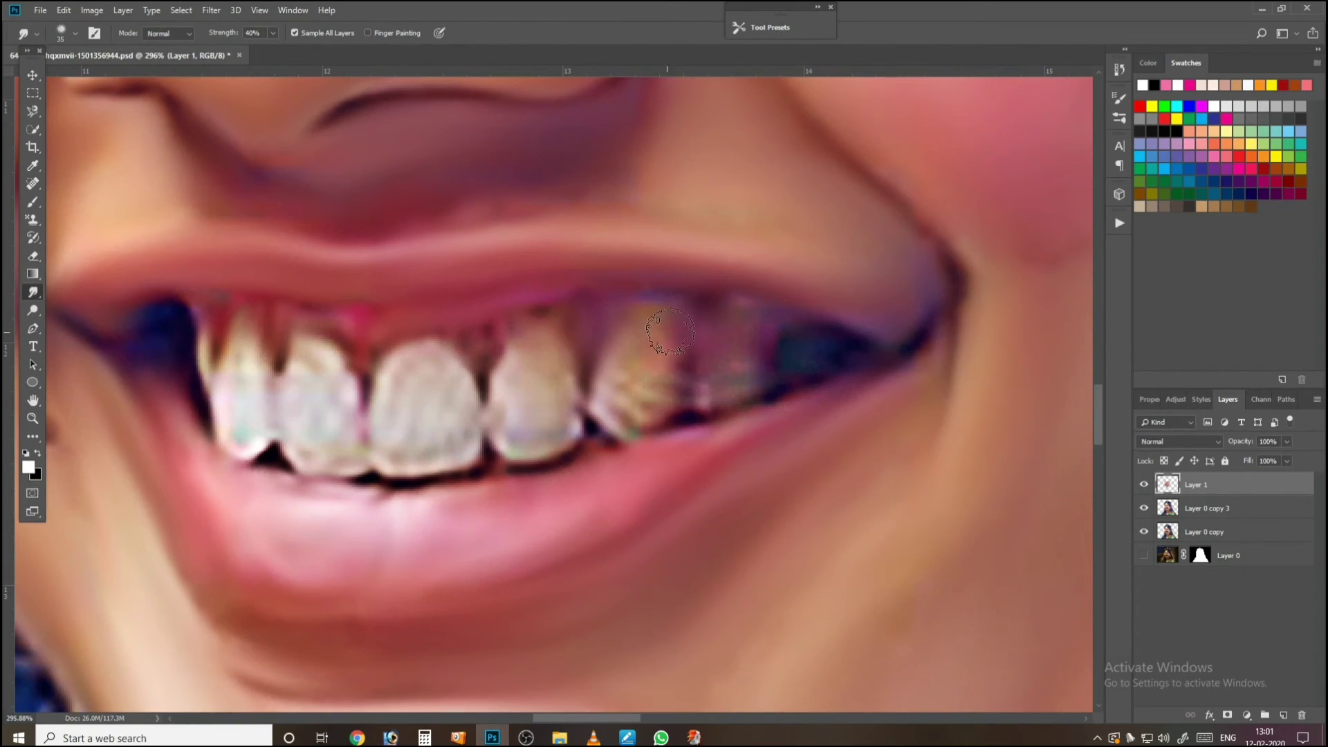
mouse_move(728, 320)
left_mouse_down()
mouse_move(744, 349)
mouse_move(848, 310)
mouse_move(803, 369)
mouse_move(766, 351)
left_mouse_up()
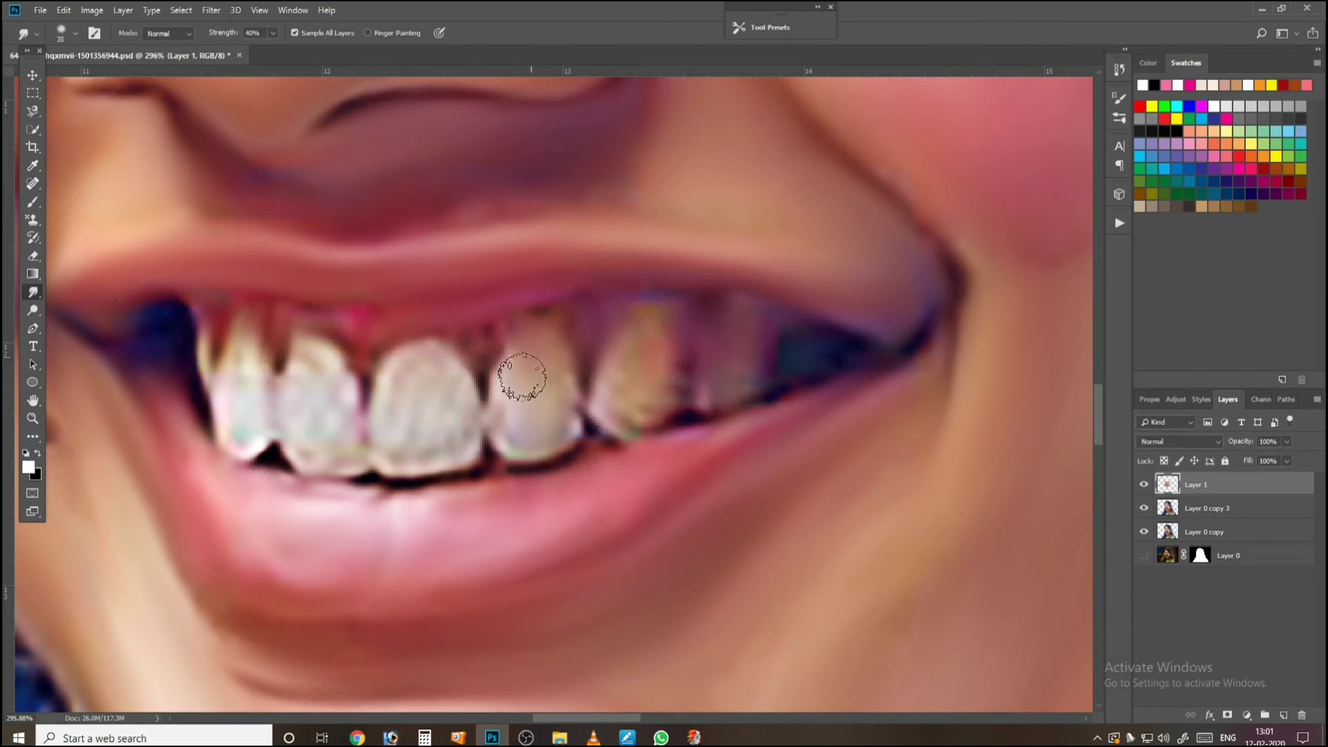
mouse_move(422, 394)
left_mouse_down()
mouse_move(412, 383)
mouse_move(444, 433)
mouse_move(424, 451)
left_mouse_up()
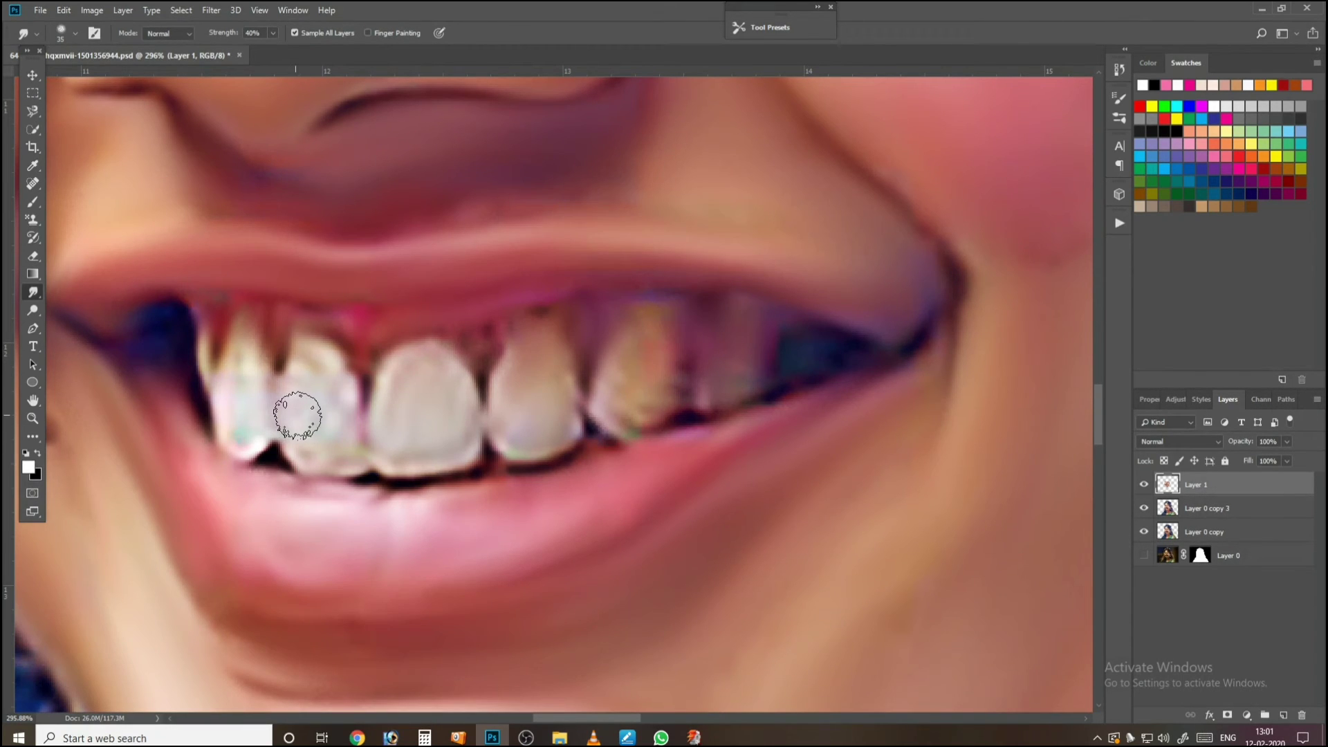
Step: Whiten the upper teeth on Layer 1 with a white Overlay brush of size 25, undoing the stroke on the rearmost tooth
key("b")
mouse_move(236, 385)
left_mouse_down()
mouse_move(249, 338)
mouse_move(251, 424)
mouse_move(255, 387)
mouse_move(272, 410)
mouse_move(324, 375)
mouse_move(308, 358)
mouse_move(299, 393)
mouse_move(299, 431)
mouse_move(320, 443)
mouse_move(333, 383)
mouse_move(327, 451)
left_mouse_up()
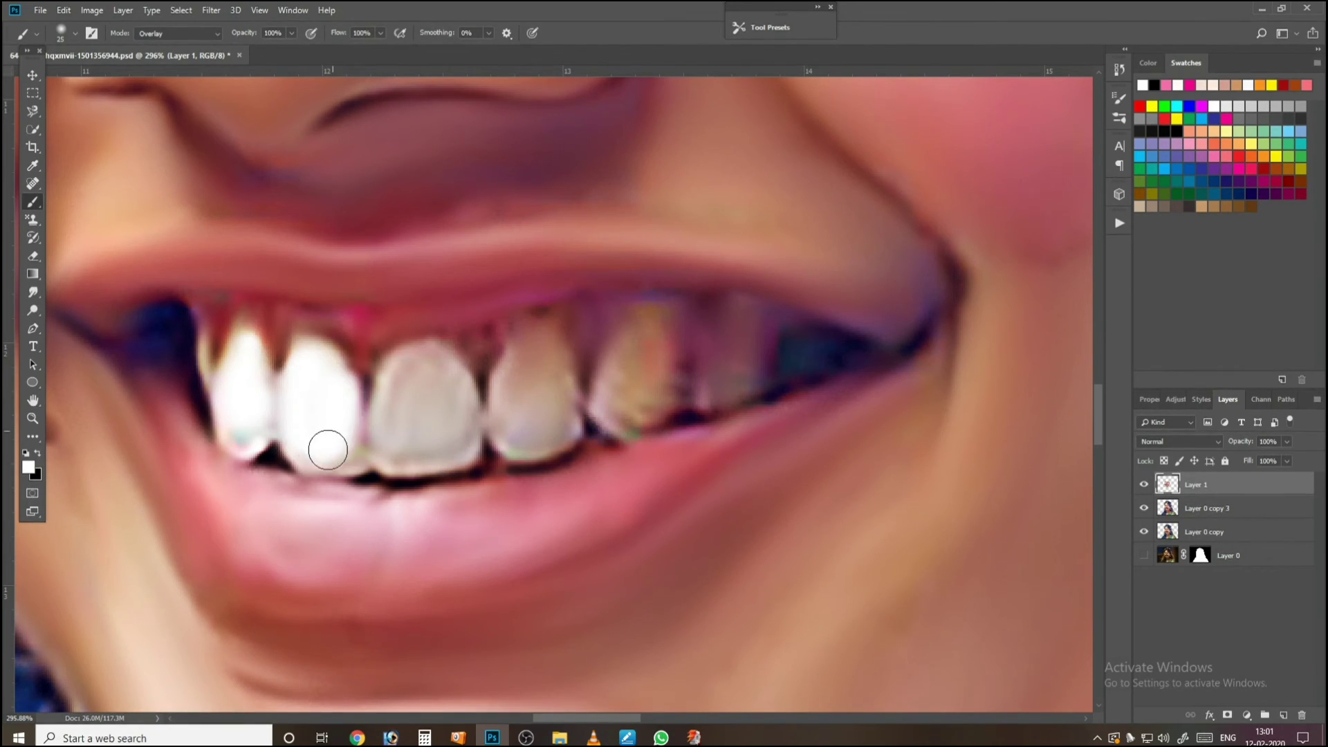
mouse_move(403, 423)
left_mouse_down()
mouse_move(403, 379)
mouse_move(453, 378)
mouse_move(465, 440)
mouse_move(449, 424)
mouse_move(445, 442)
mouse_move(397, 449)
mouse_move(401, 411)
mouse_move(422, 404)
mouse_move(425, 429)
mouse_move(516, 401)
mouse_move(515, 375)
mouse_move(537, 348)
mouse_move(559, 431)
mouse_move(514, 434)
mouse_move(527, 370)
left_mouse_up()
mouse_move(547, 415)
left_mouse_down()
mouse_move(358, 399)
mouse_move(439, 325)
mouse_move(455, 388)
mouse_move(461, 332)
mouse_move(435, 389)
mouse_move(449, 396)
mouse_move(405, 393)
mouse_move(443, 337)
left_mouse_up()
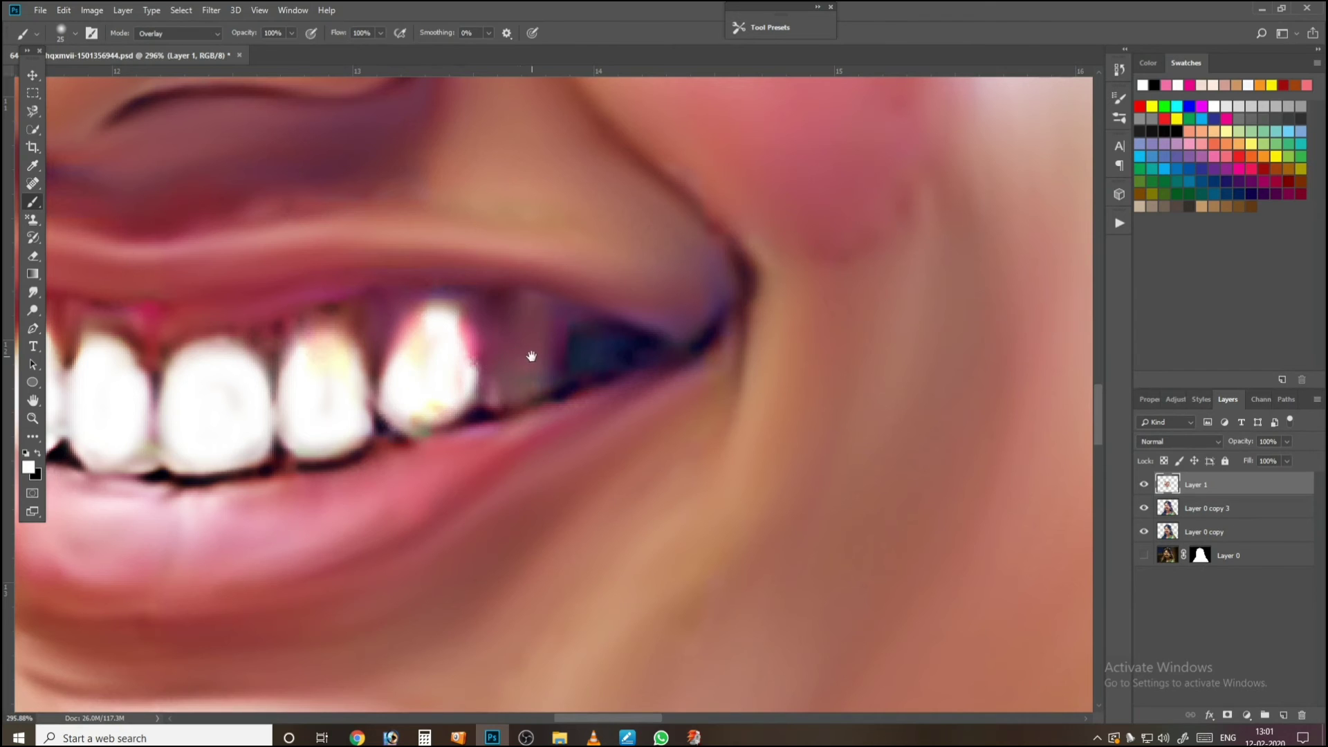
mouse_move(530, 356)
left_mouse_down()
mouse_move(436, 382)
mouse_move(432, 323)
mouse_move(463, 373)
left_mouse_up()
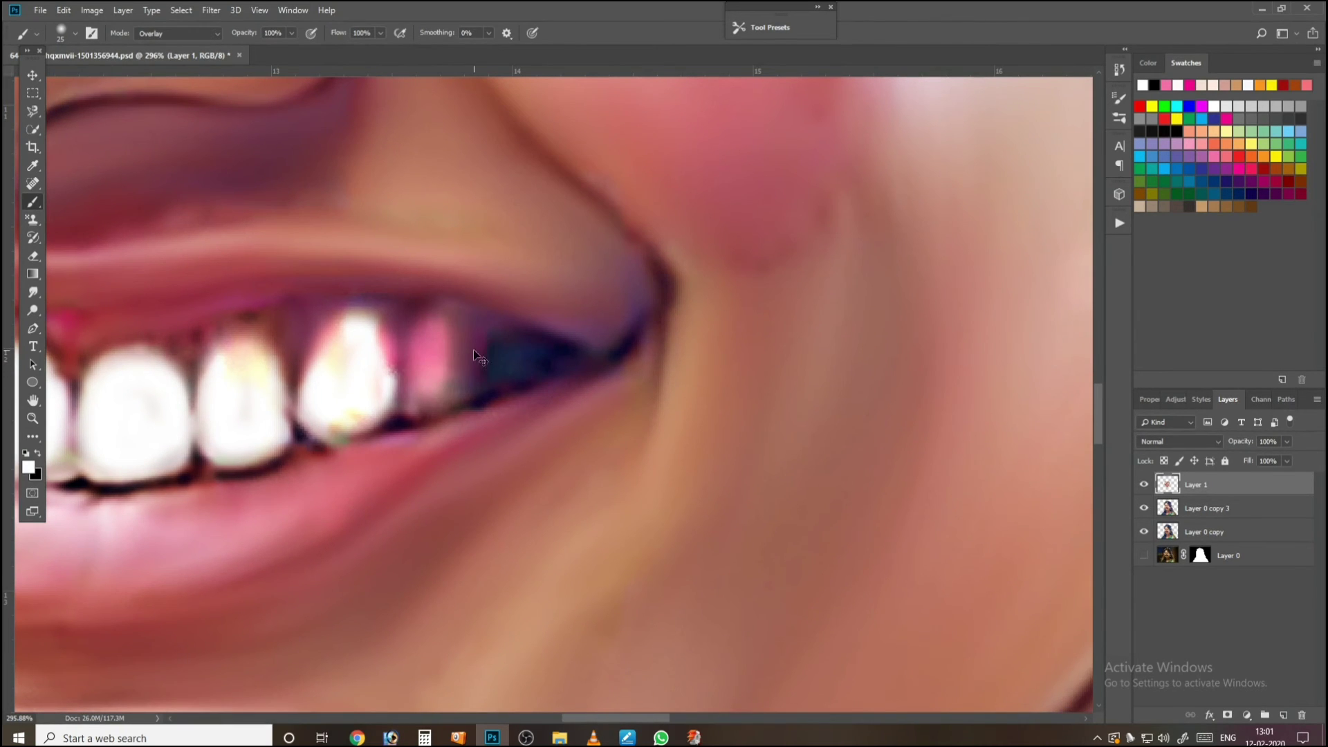
key("ctrl+z")
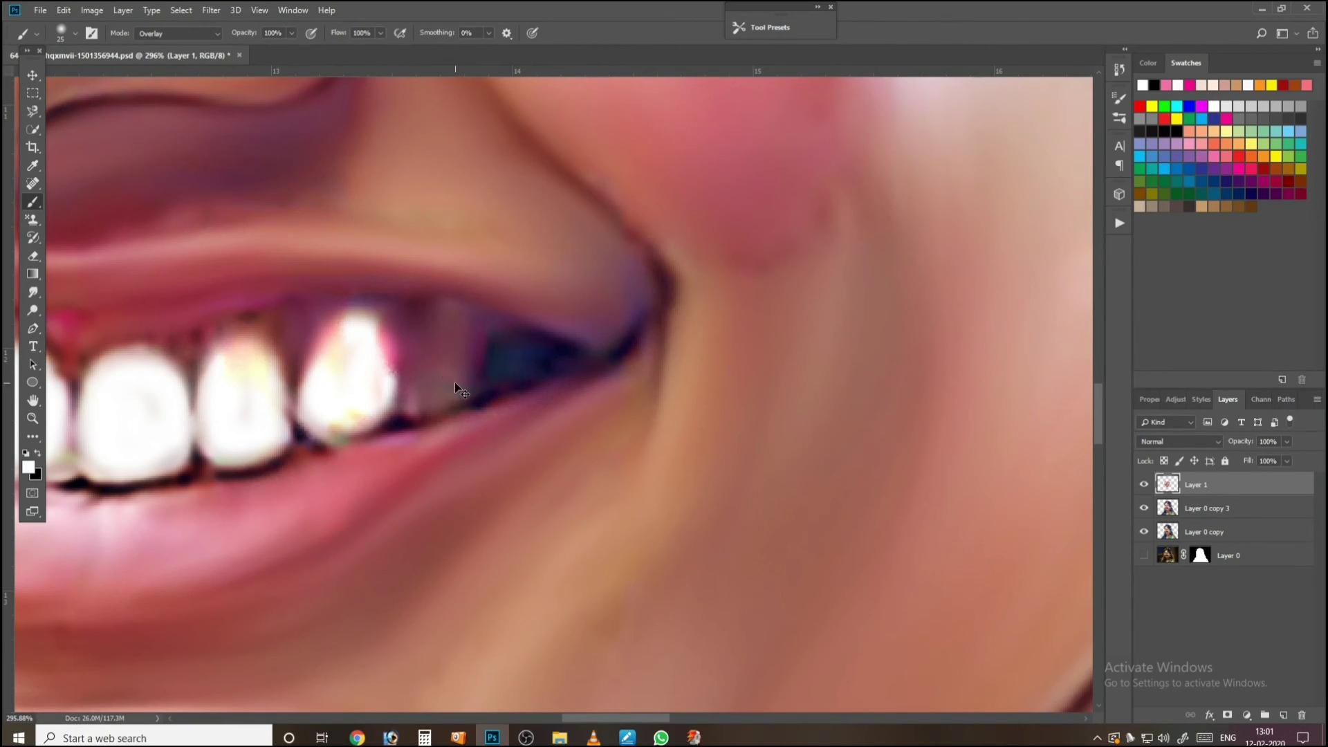
Step: Add a new layer and paint the rearmost tooth near the right-hand mouth corner white on it with the size 25 brush
key("ctrl+shift+n")
key("Return")
mouse_move(435, 381)
left_mouse_down()
mouse_move(460, 349)
mouse_move(463, 375)
mouse_move(464, 330)
left_mouse_up()
key("ctrl+z")
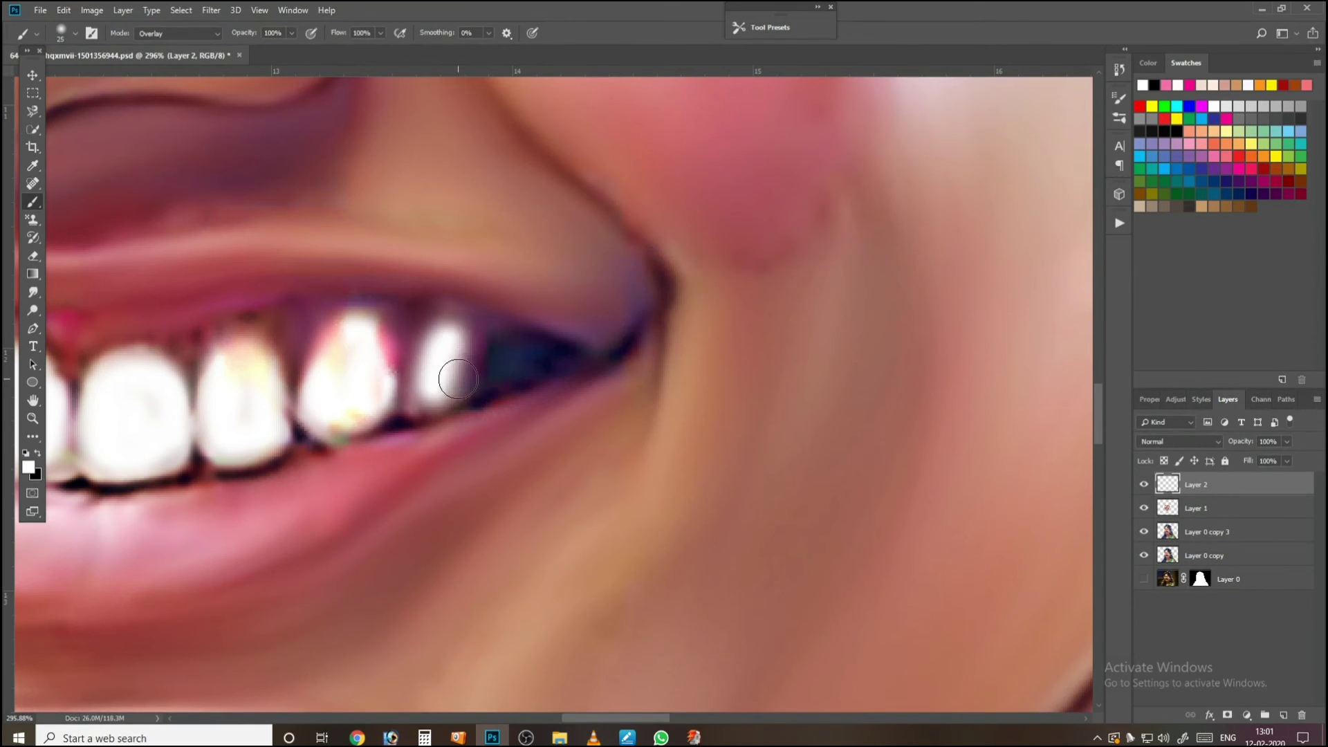
mouse_move(458, 379)
left_mouse_down()
mouse_move(468, 352)
mouse_move(460, 361)
left_mouse_up()
key("ctrl+z")
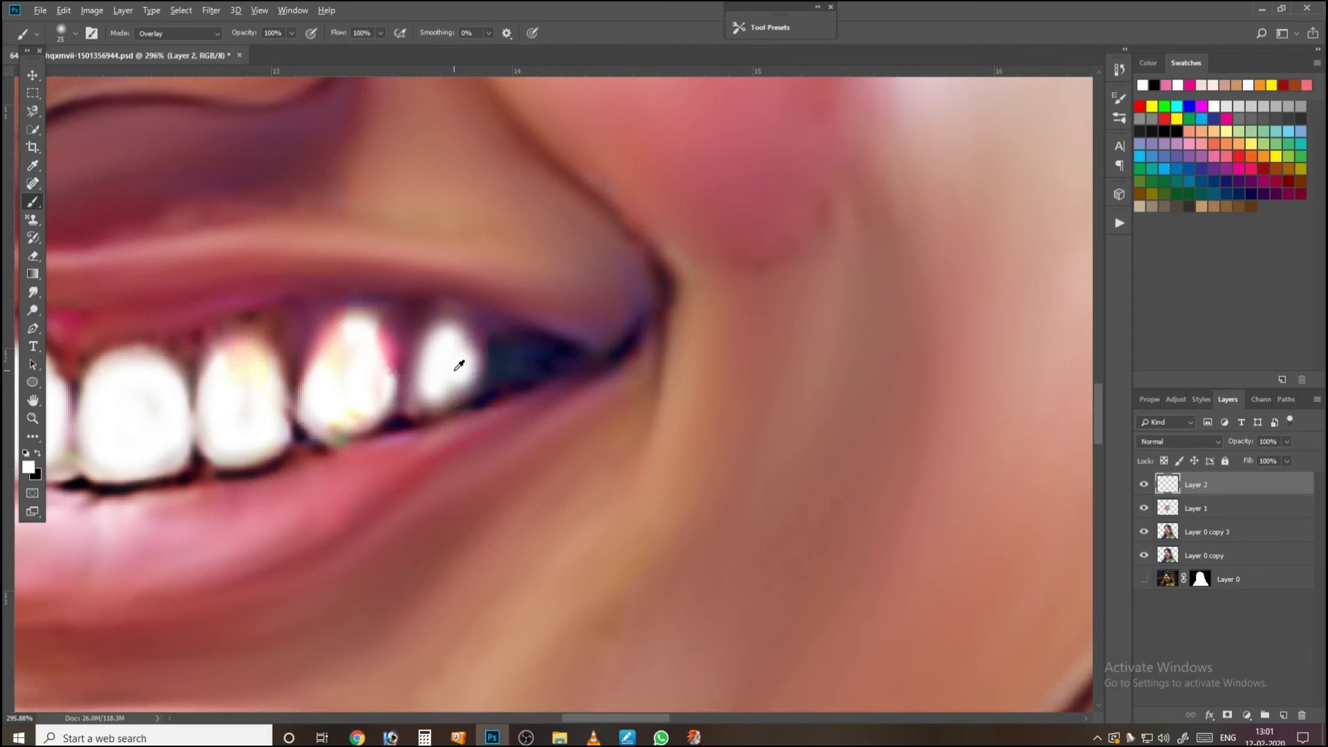
Step: Check the whitened teeth in the whole portrait and merge the rearmost tooth's layer down into Layer 1
scroll(463, 373, "down", 3)
scroll(674, 314, "down", 5)
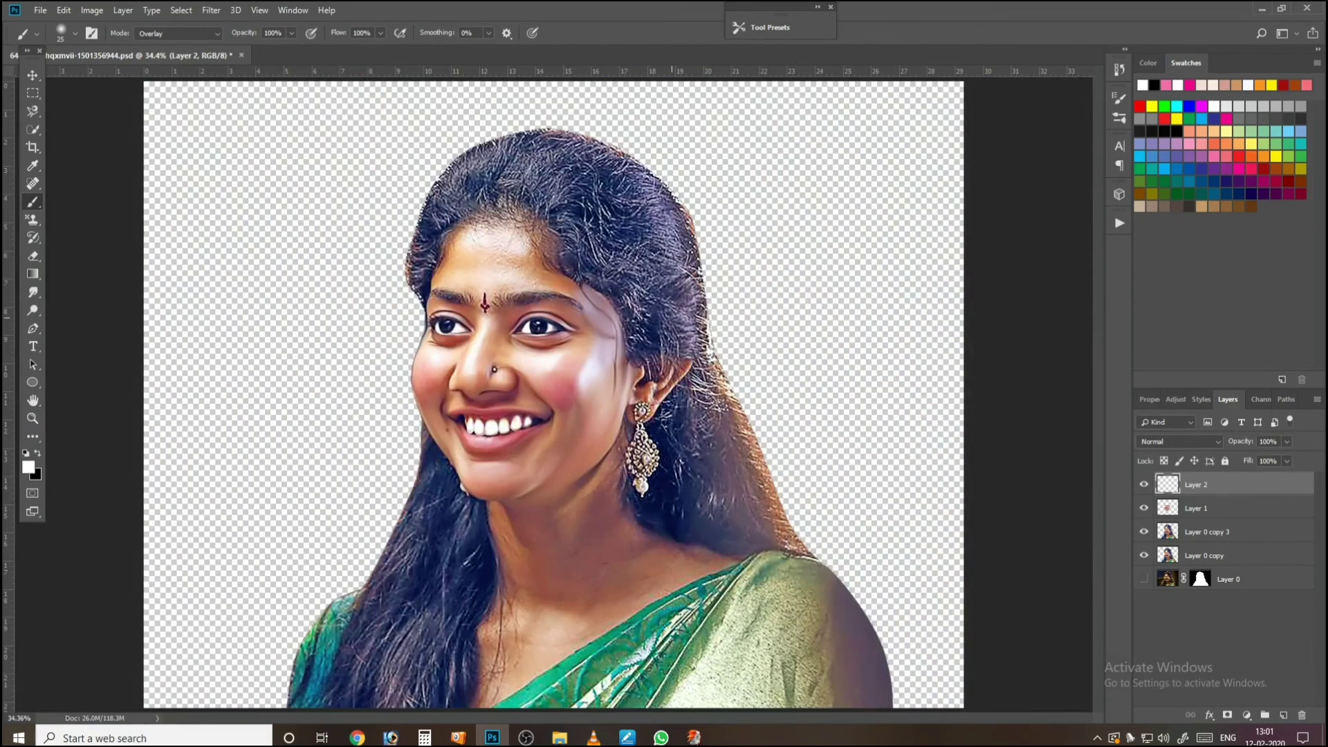
scroll(673, 322, "down", 3)
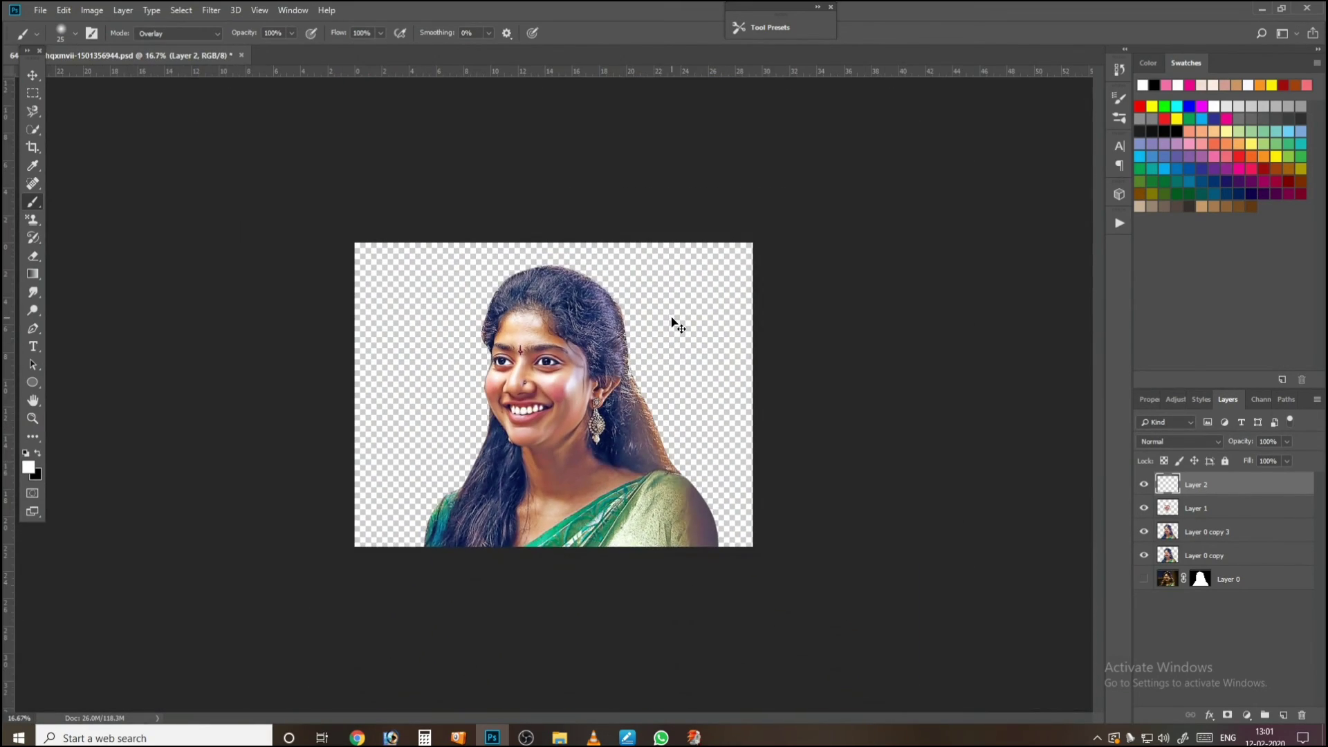
scroll(675, 323, "up", 8)
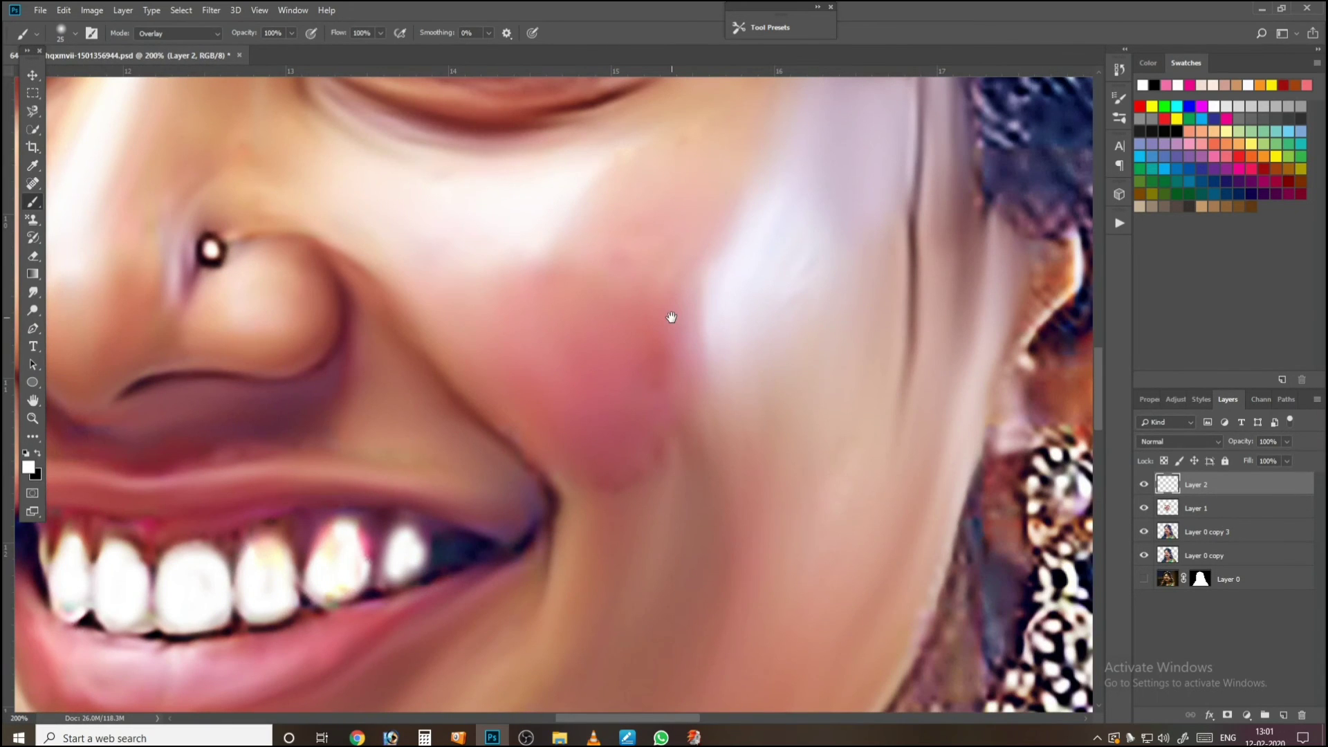
left_click_drag(232, 476, 341, 383)
key("ctrl+e")
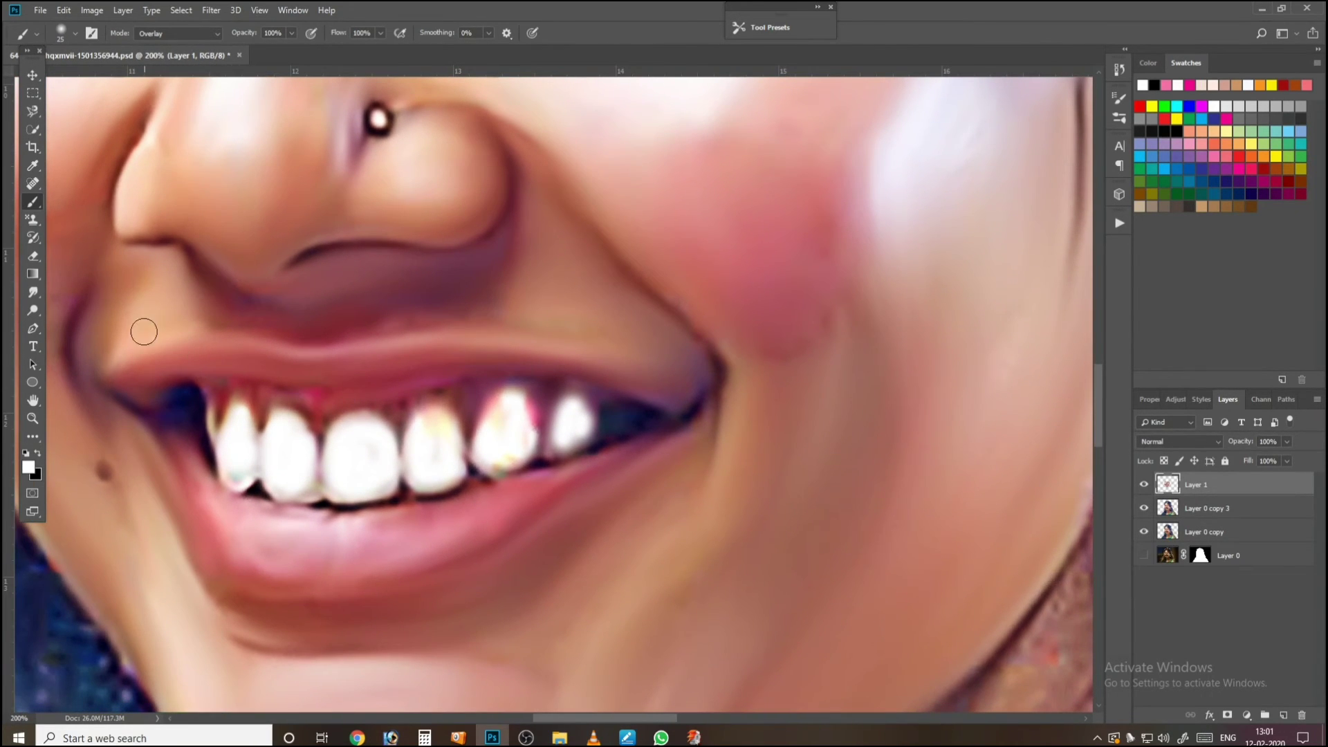
Step: Smudge the edges of the two rearmost whitened teeth near the right-hand mouth corner with a tip of 30 to 35
scroll(290, 405, "up", 2)
key("r")
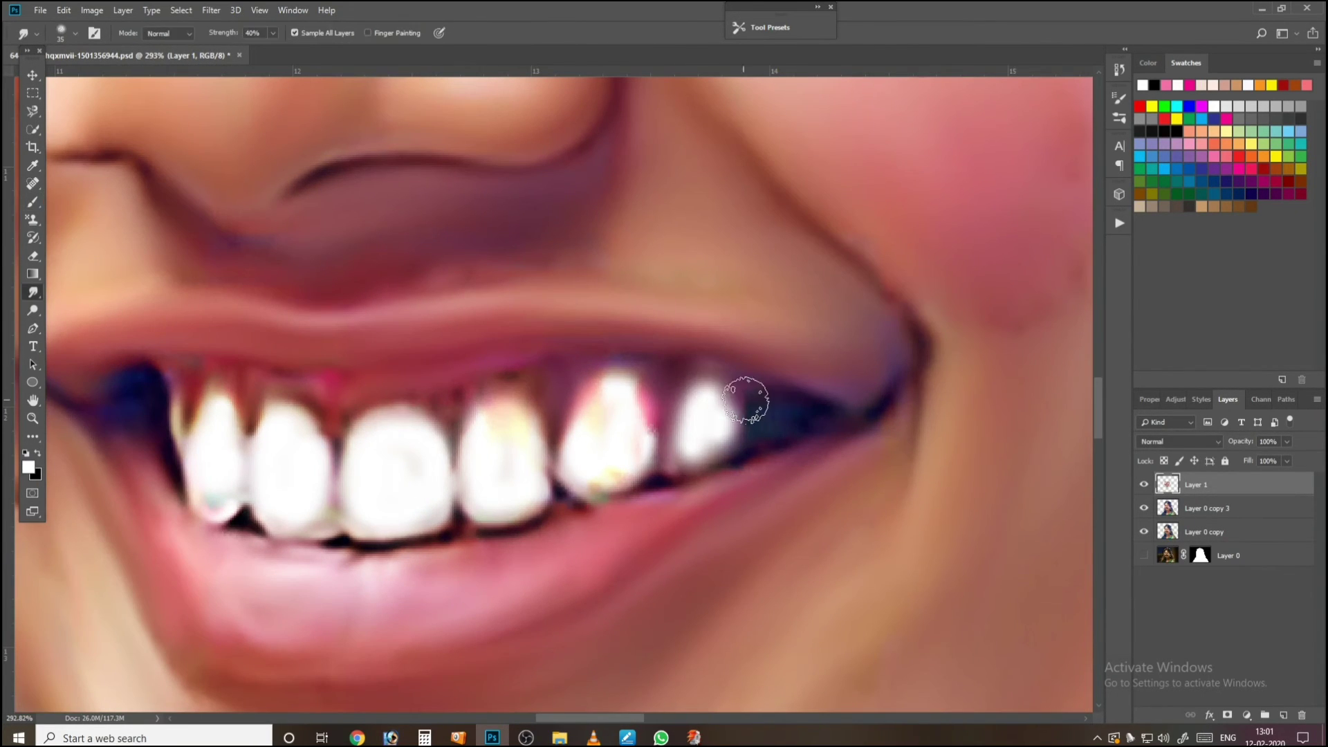
scroll(698, 424, "up", 2)
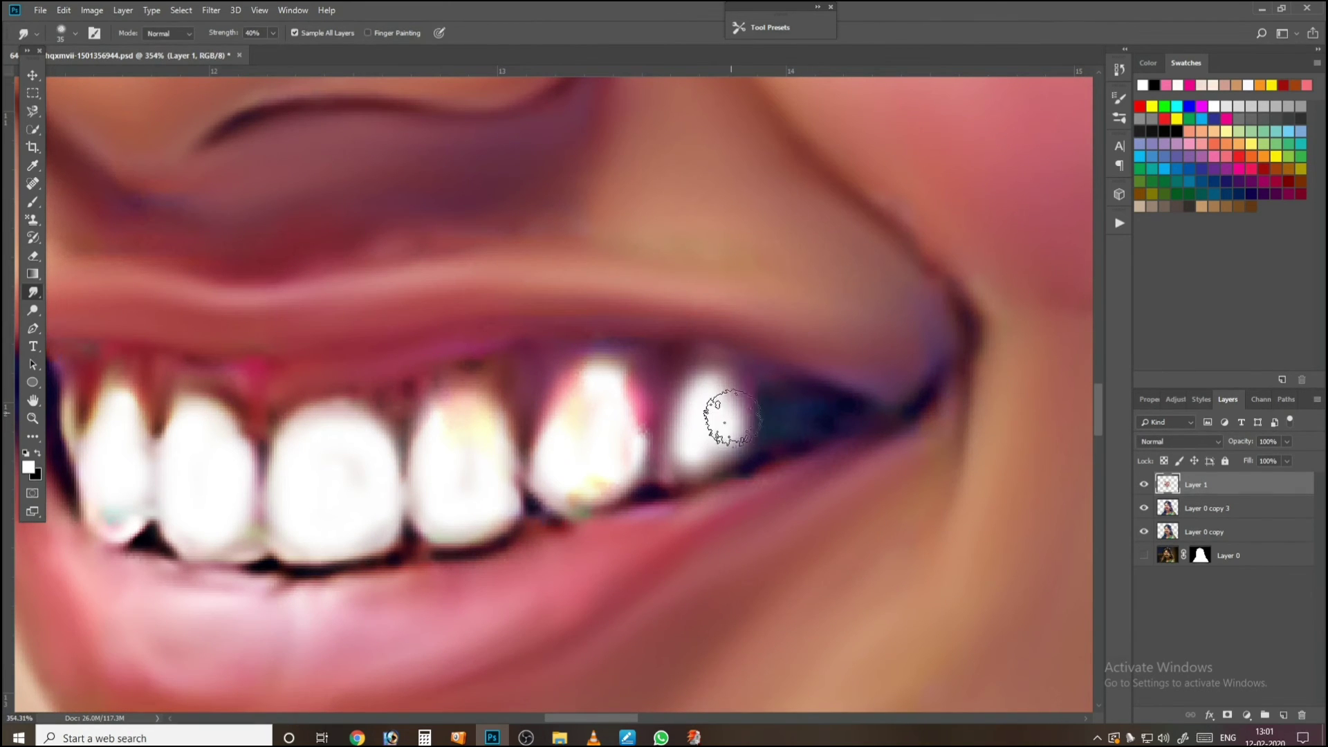
key("bracketleft")
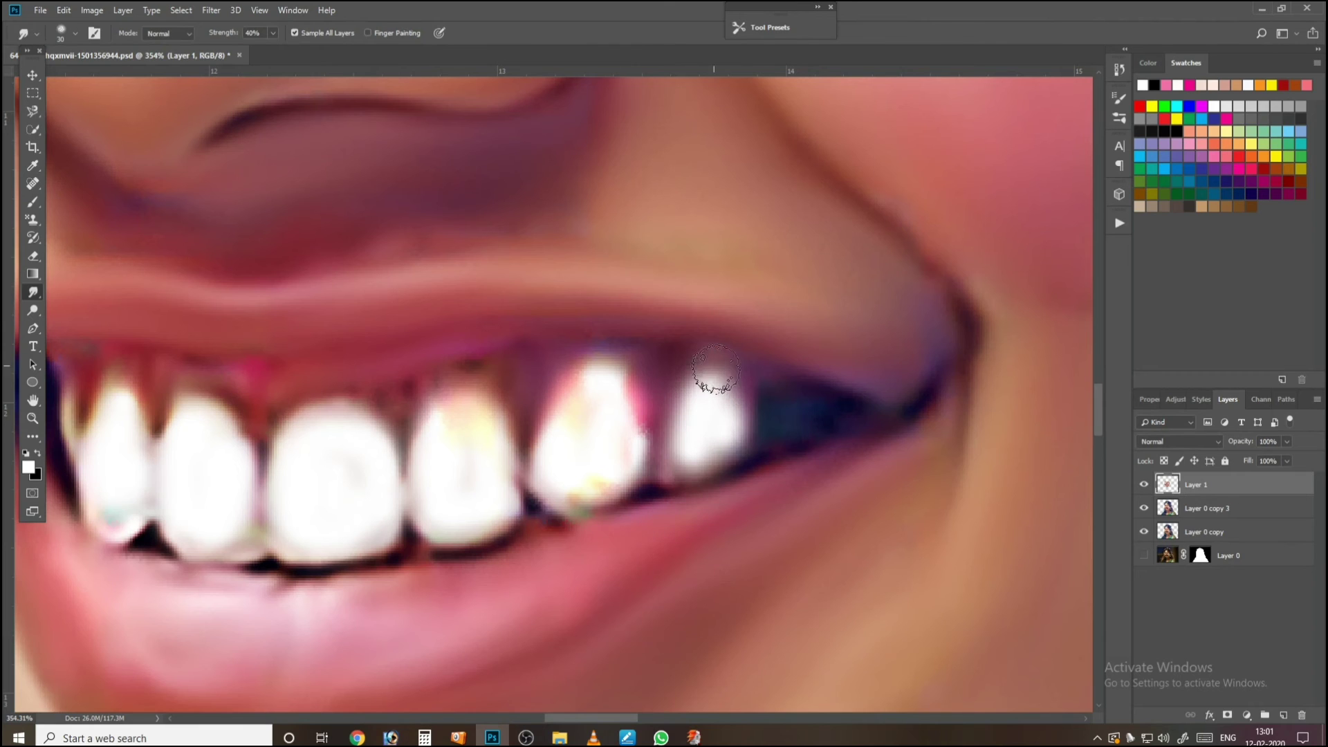
key("bracketright")
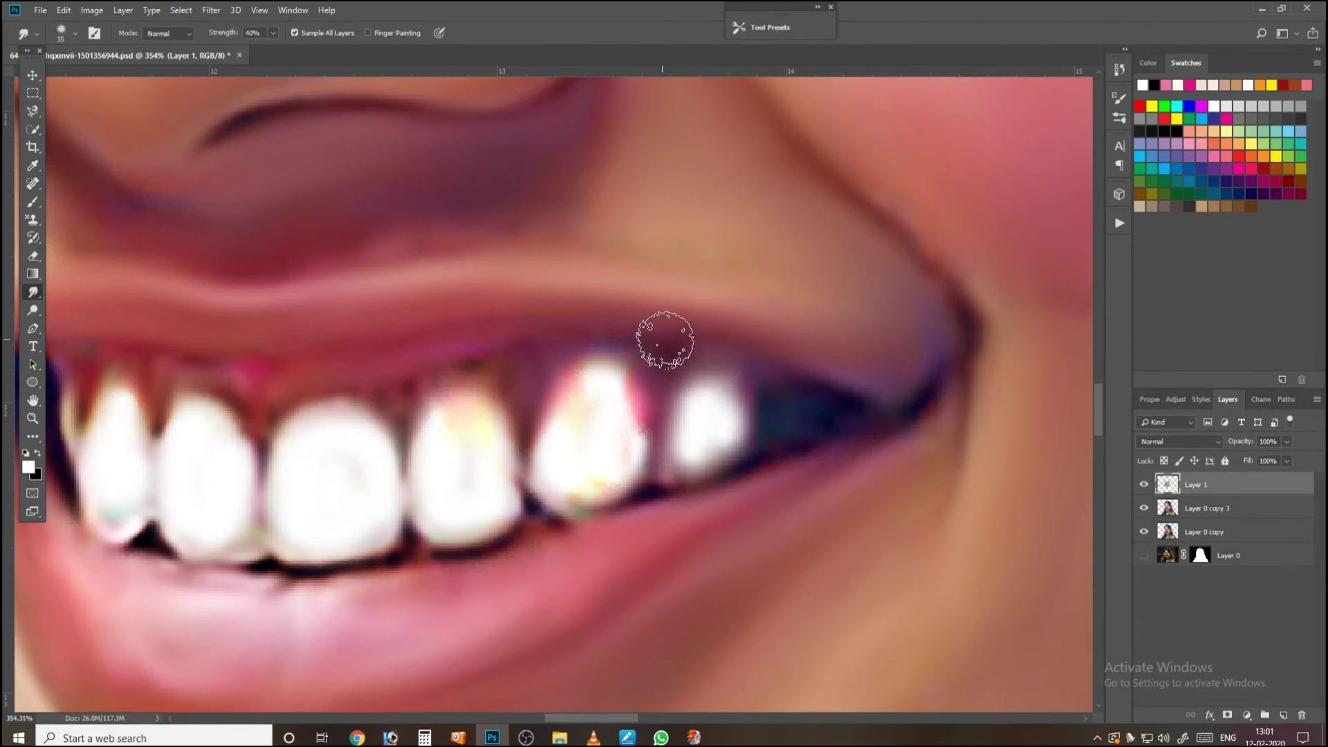
mouse_move(665, 339)
left_mouse_down()
mouse_move(734, 394)
mouse_move(686, 402)
mouse_move(721, 431)
mouse_move(686, 454)
mouse_move(699, 453)
mouse_move(658, 486)
mouse_move(658, 448)
mouse_move(625, 419)
mouse_move(634, 402)
mouse_move(614, 402)
mouse_move(603, 365)
mouse_move(605, 396)
mouse_move(590, 381)
mouse_move(570, 401)
mouse_move(614, 416)
mouse_move(626, 396)
mouse_move(617, 428)
mouse_move(556, 442)
mouse_move(699, 405)
left_mouse_up()
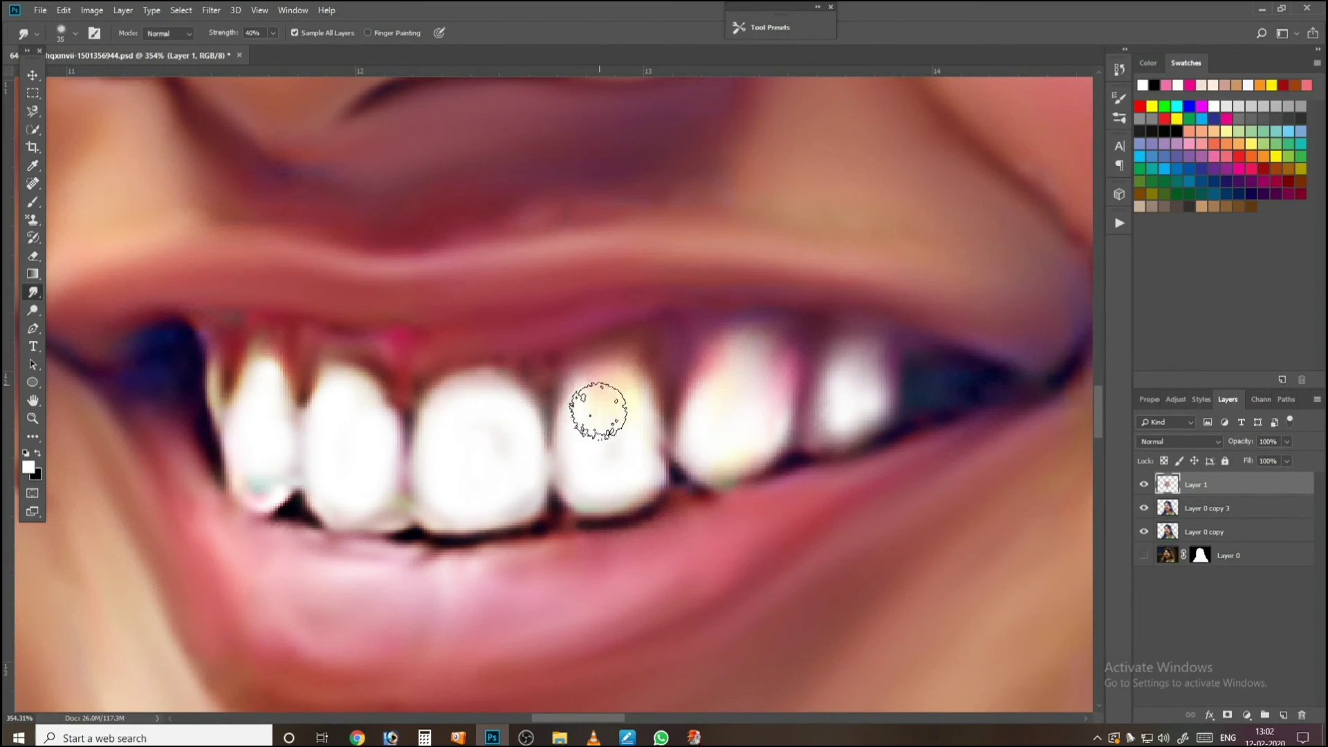
Step: Smudge the whitened front teeth and the teeth toward the left-hand mouth corner smooth with a tip of 35
mouse_move(599, 411)
left_mouse_down()
mouse_move(619, 386)
mouse_move(639, 404)
mouse_move(630, 462)
mouse_move(585, 395)
mouse_move(586, 461)
mouse_move(607, 480)
left_mouse_up()
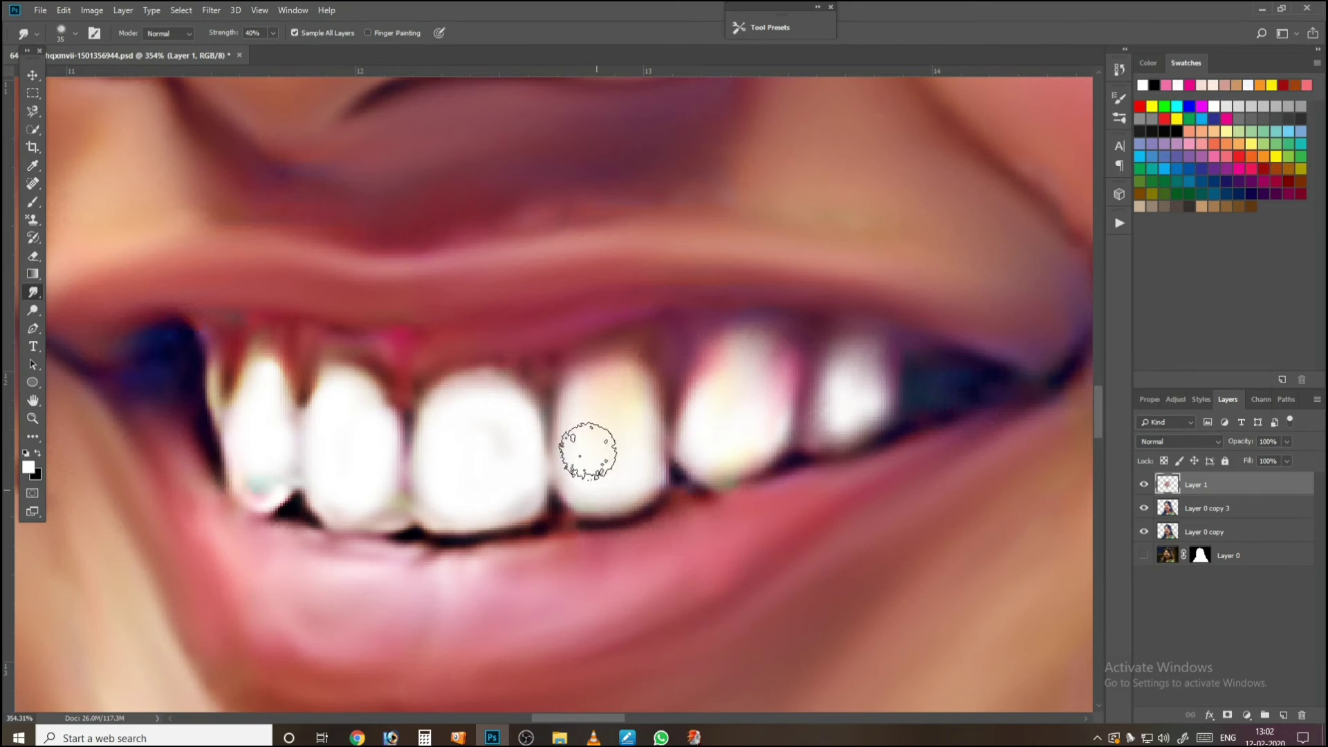
left_click_drag(570, 432, 709, 430)
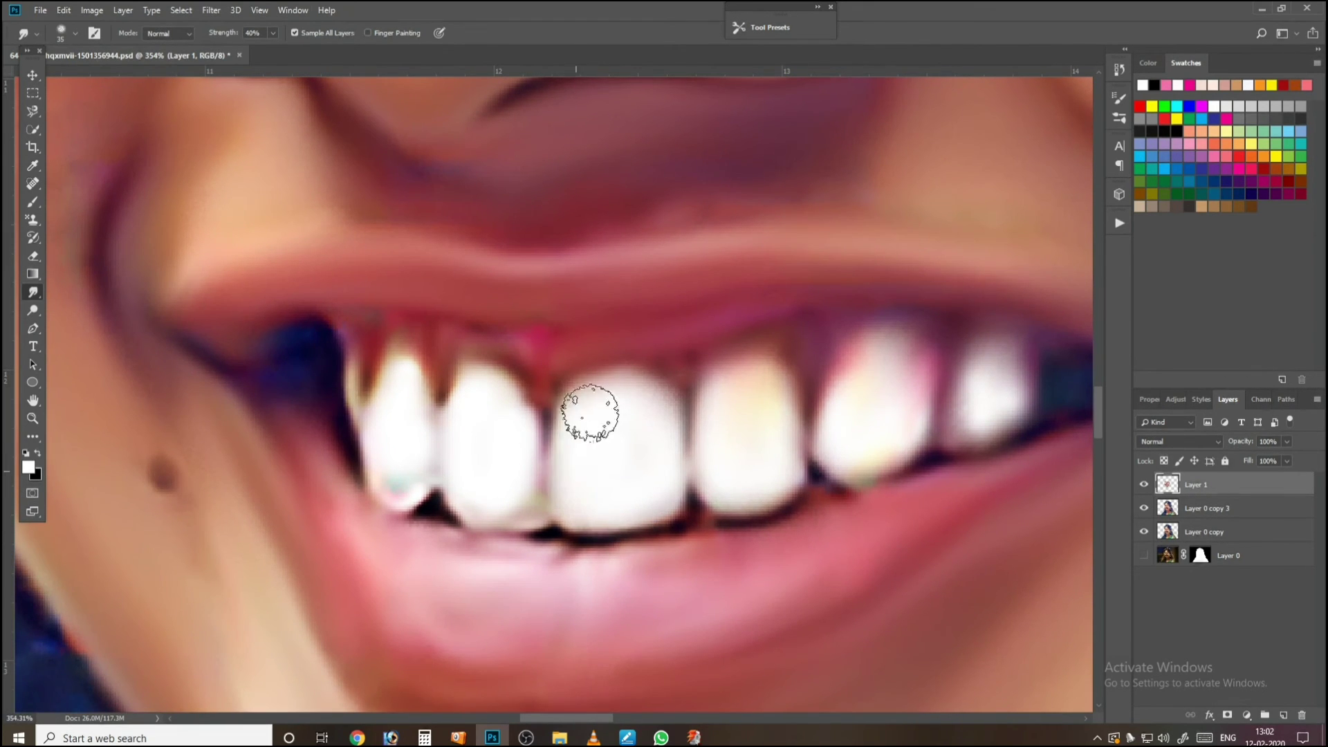
left_click_drag(564, 433, 682, 447)
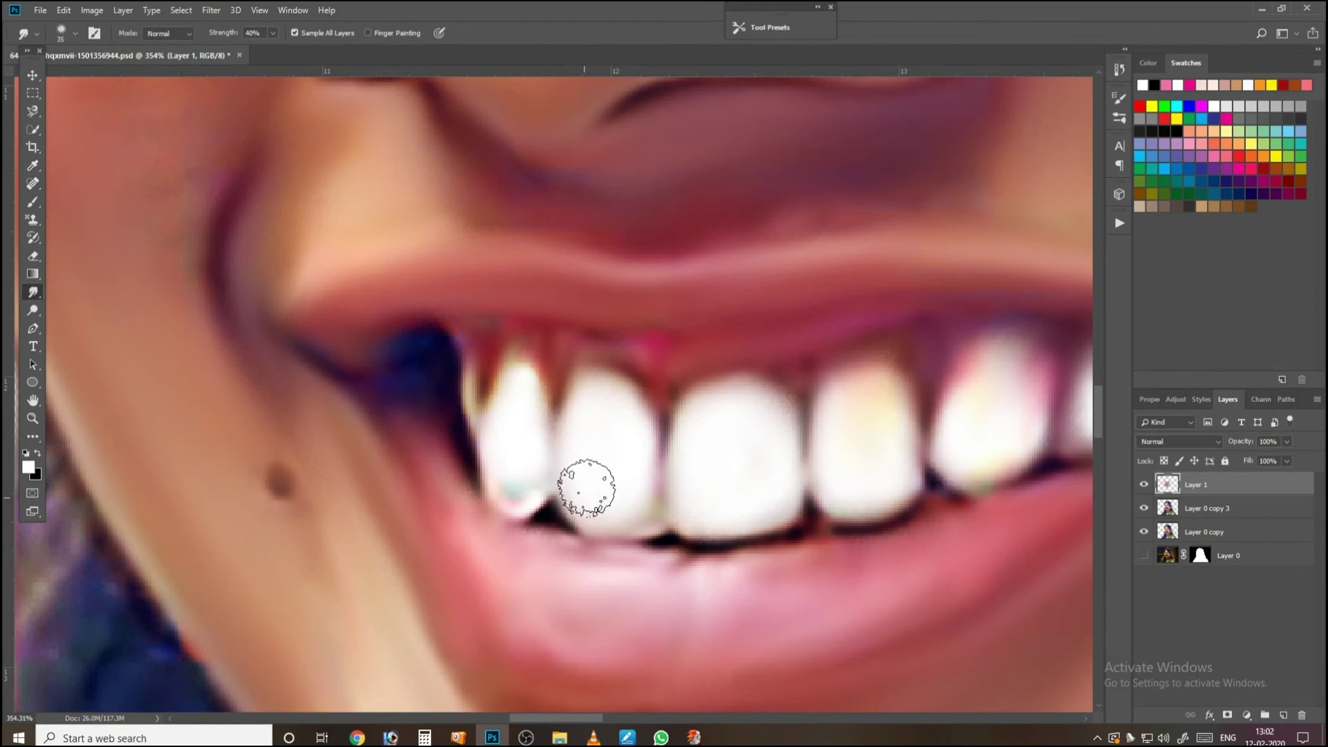
left_click_drag(584, 483, 660, 535)
left_click_drag(585, 488, 587, 533)
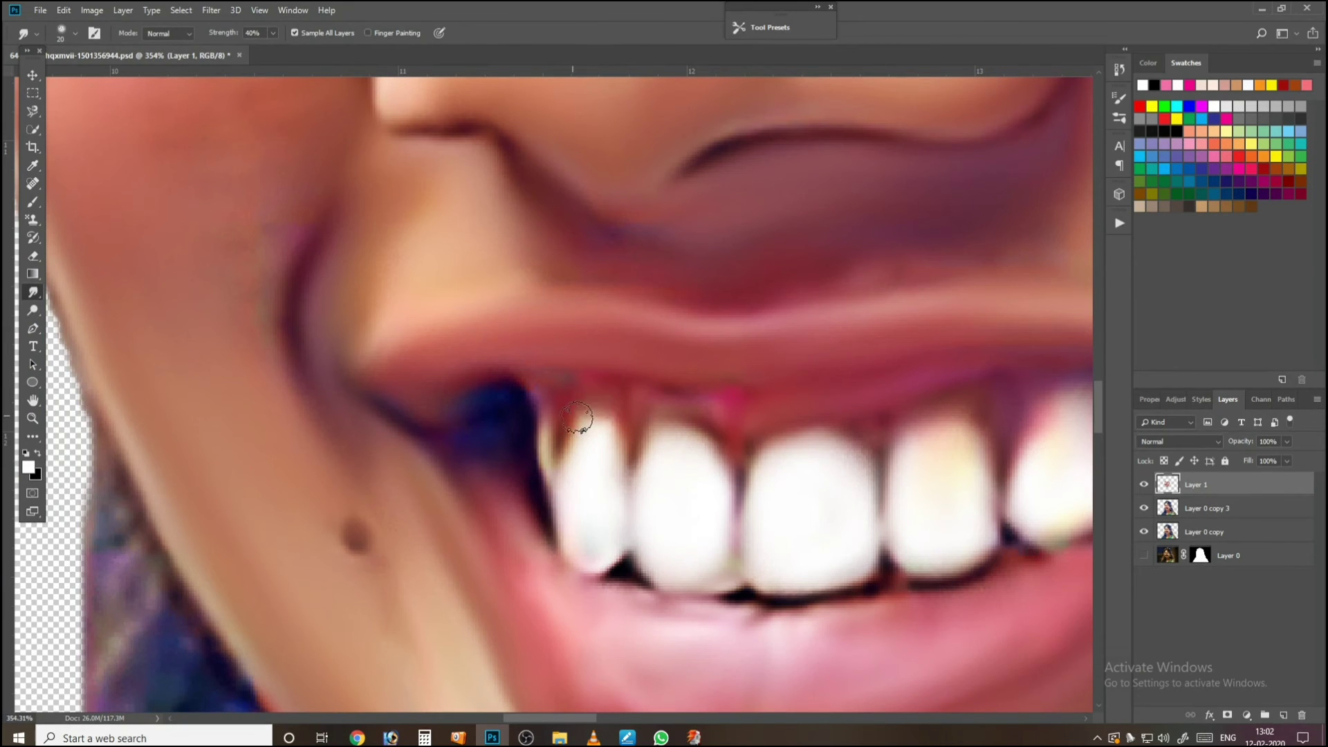
Step: Smudge the gum line and the upper edges of the teeth with a tip of 20 to 30, and save the document
left_click_drag(684, 388, 618, 422)
left_click_drag(681, 451, 748, 459)
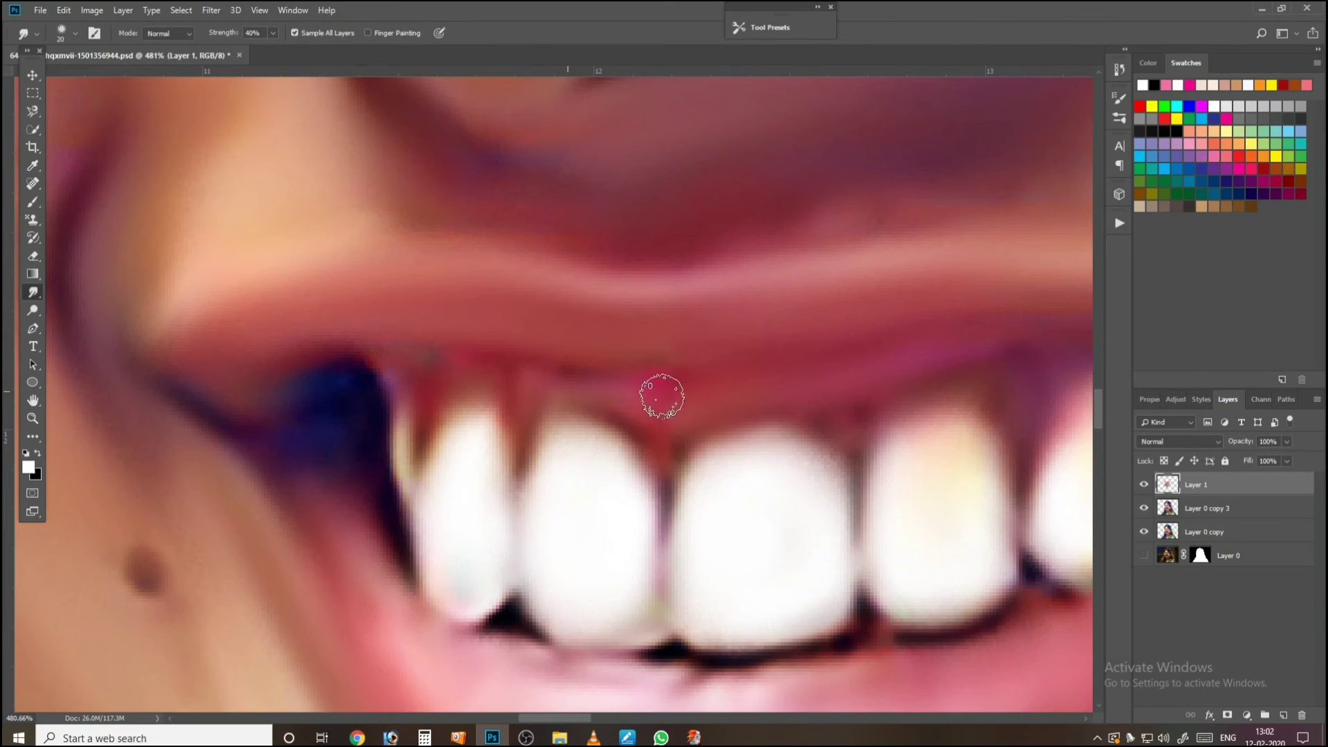
scroll(717, 397, "right", 4)
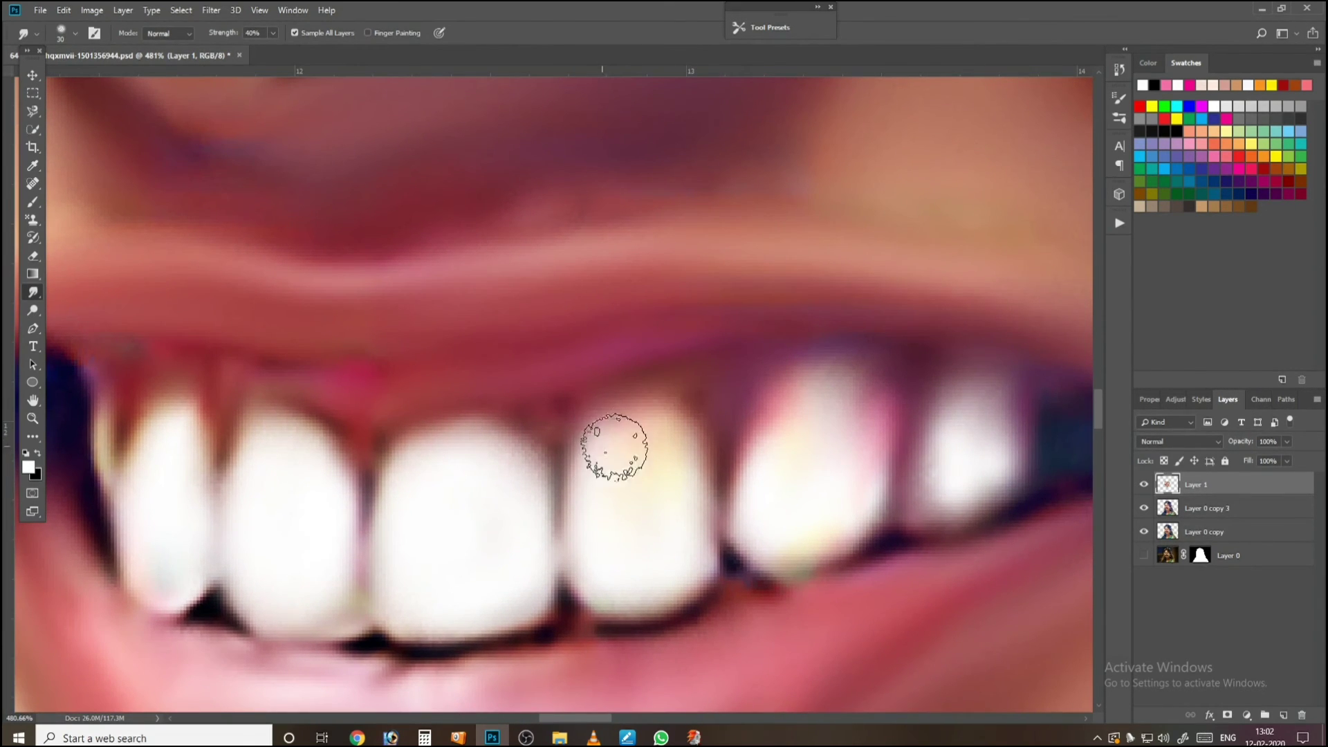
mouse_move(614, 446)
left_mouse_down()
mouse_move(666, 439)
mouse_move(675, 535)
mouse_move(677, 471)
mouse_move(650, 448)
mouse_move(604, 475)
mouse_move(594, 521)
mouse_move(595, 472)
mouse_move(595, 538)
mouse_move(549, 444)
mouse_move(464, 473)
mouse_move(492, 491)
left_mouse_up()
left_click_drag(424, 436, 558, 468)
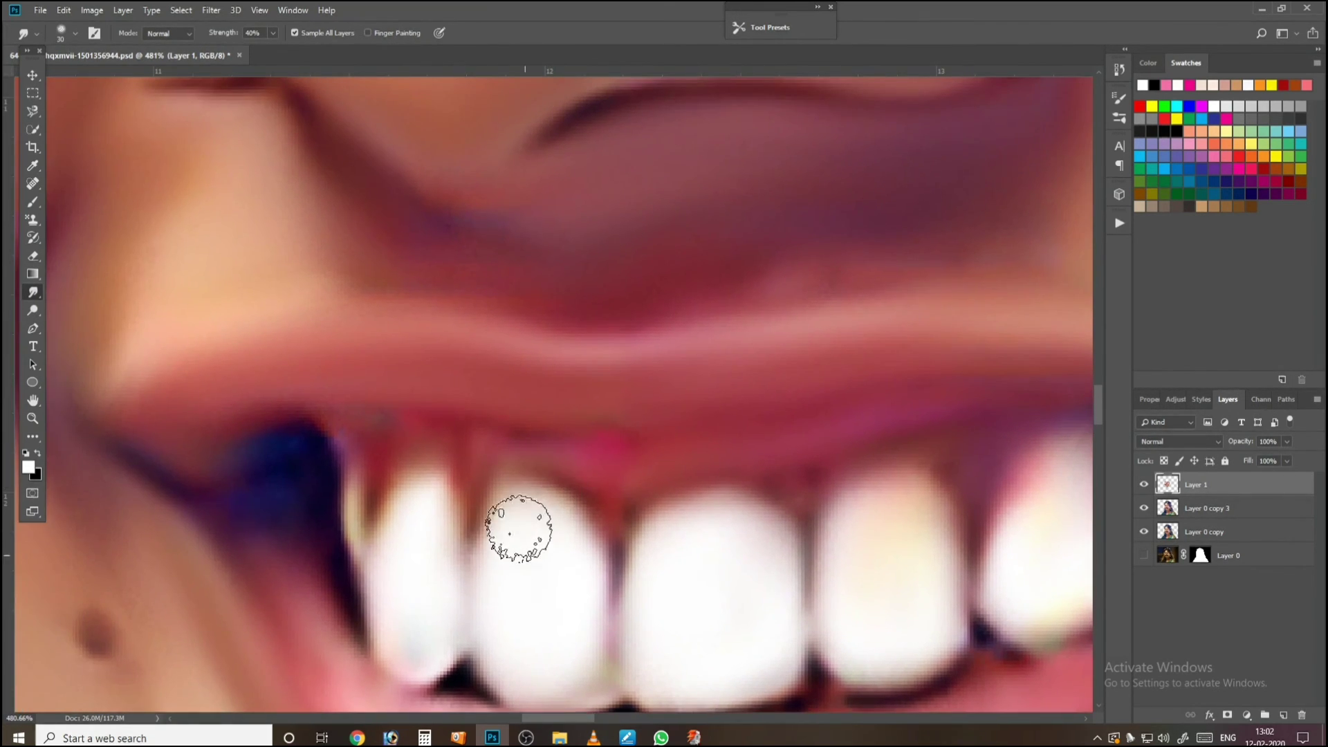
mouse_move(519, 528)
left_mouse_down()
mouse_move(504, 572)
mouse_move(564, 546)
mouse_move(569, 565)
mouse_move(544, 553)
mouse_move(512, 611)
mouse_move(420, 534)
mouse_move(419, 548)
mouse_move(414, 531)
mouse_move(435, 516)
mouse_move(417, 622)
mouse_move(445, 518)
left_mouse_up()
key("ctrl+0")
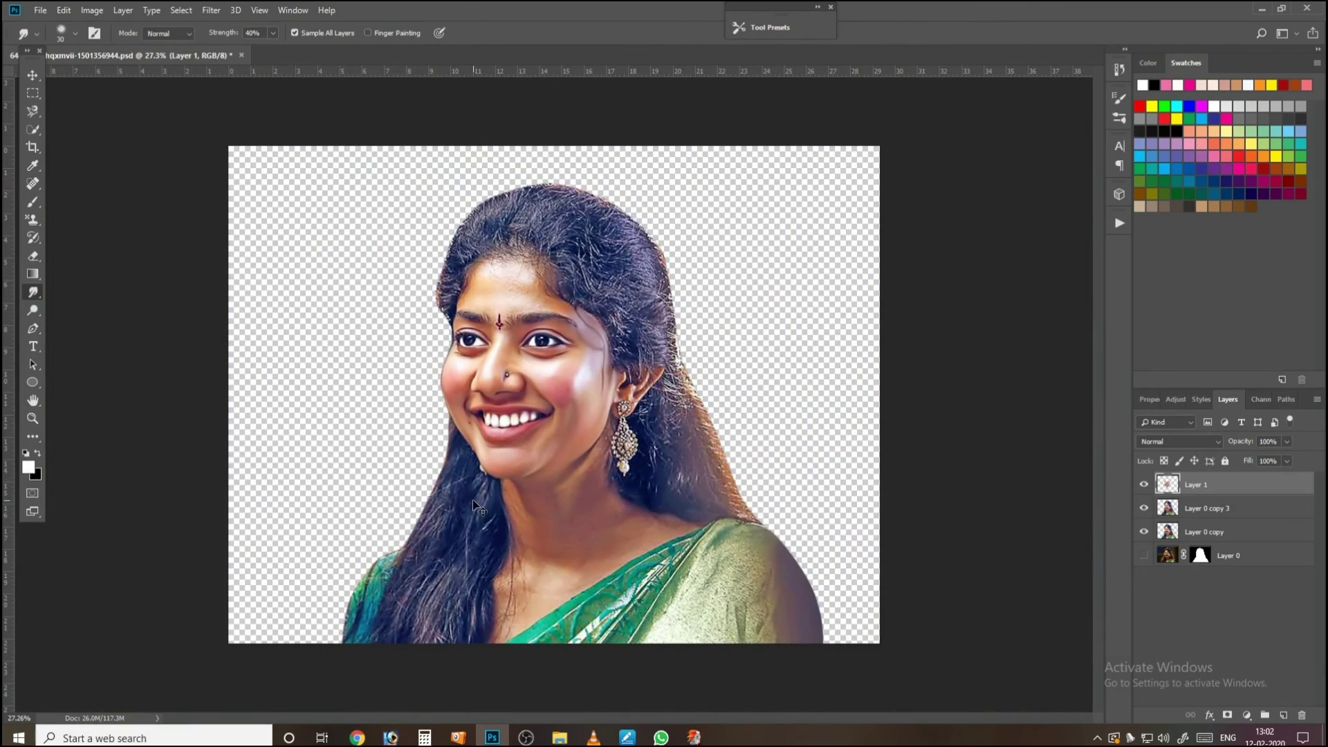
key("ctrl+s")
left_click(527, 738)
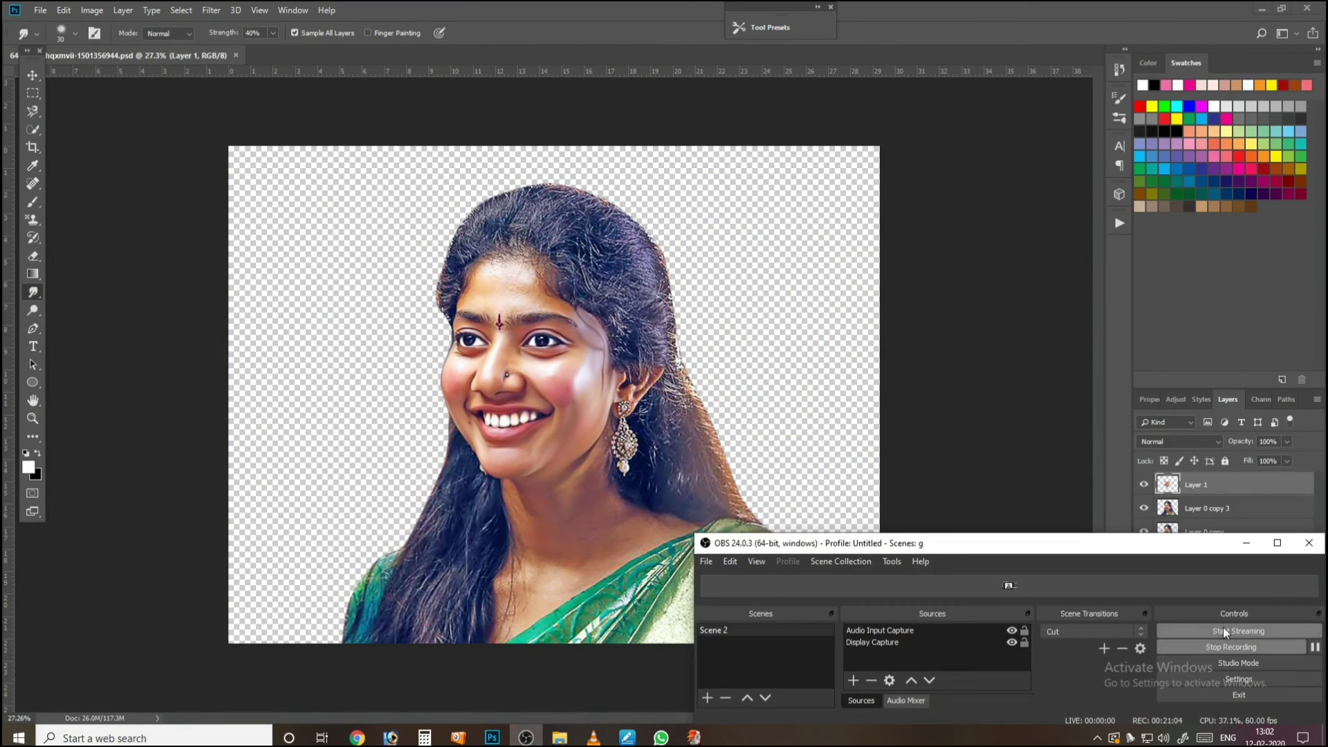
left_click(1315, 647)
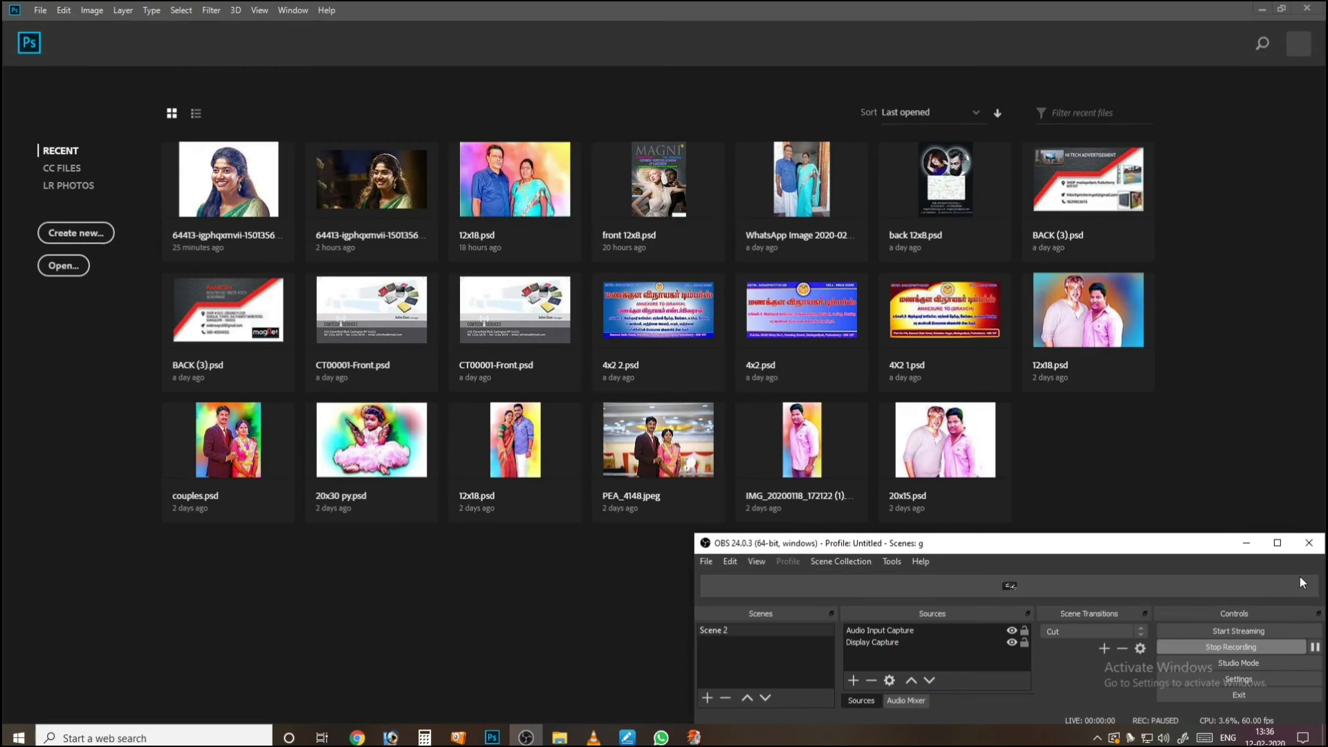
Step: Reopen the recent portrait file 64413-igphqxmvii-1501356944.psd and bring the eyebrows and forehead mark into close view
left_click(224, 186)
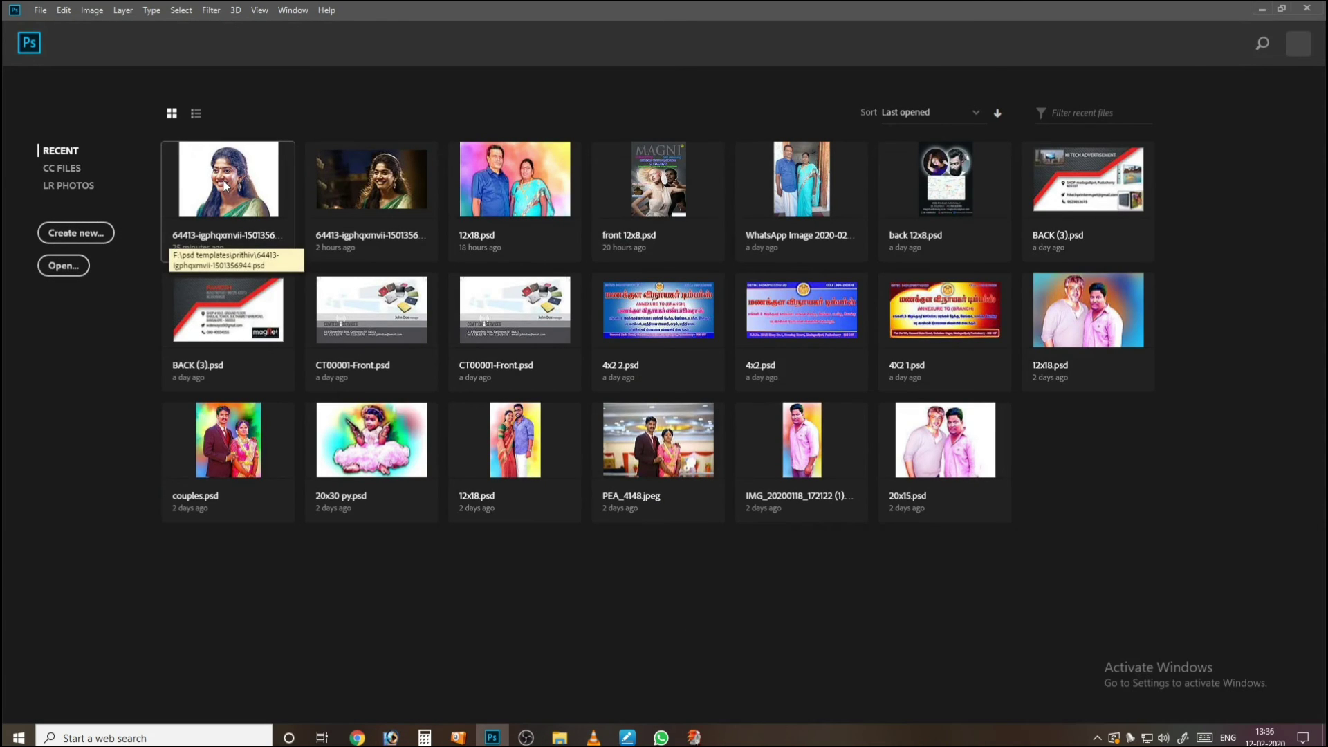
left_click(222, 185)
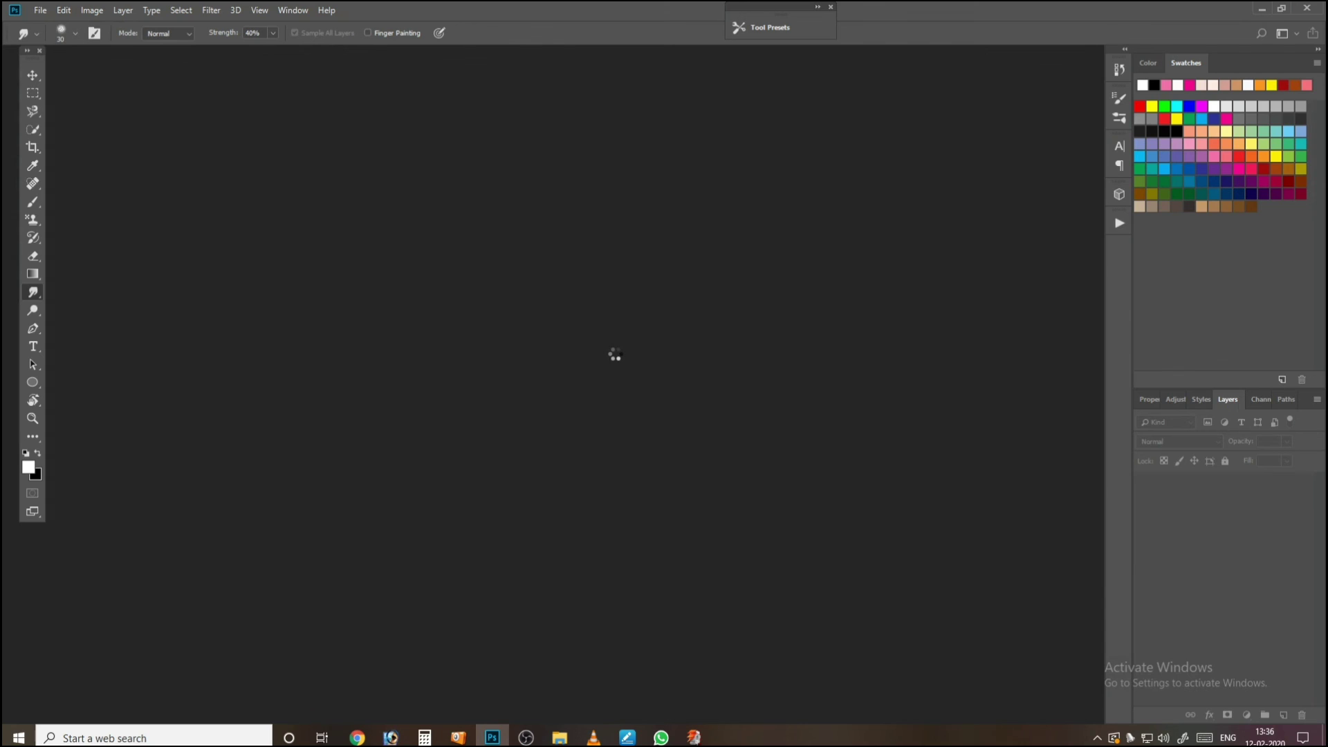
scroll(506, 274, "up", 3)
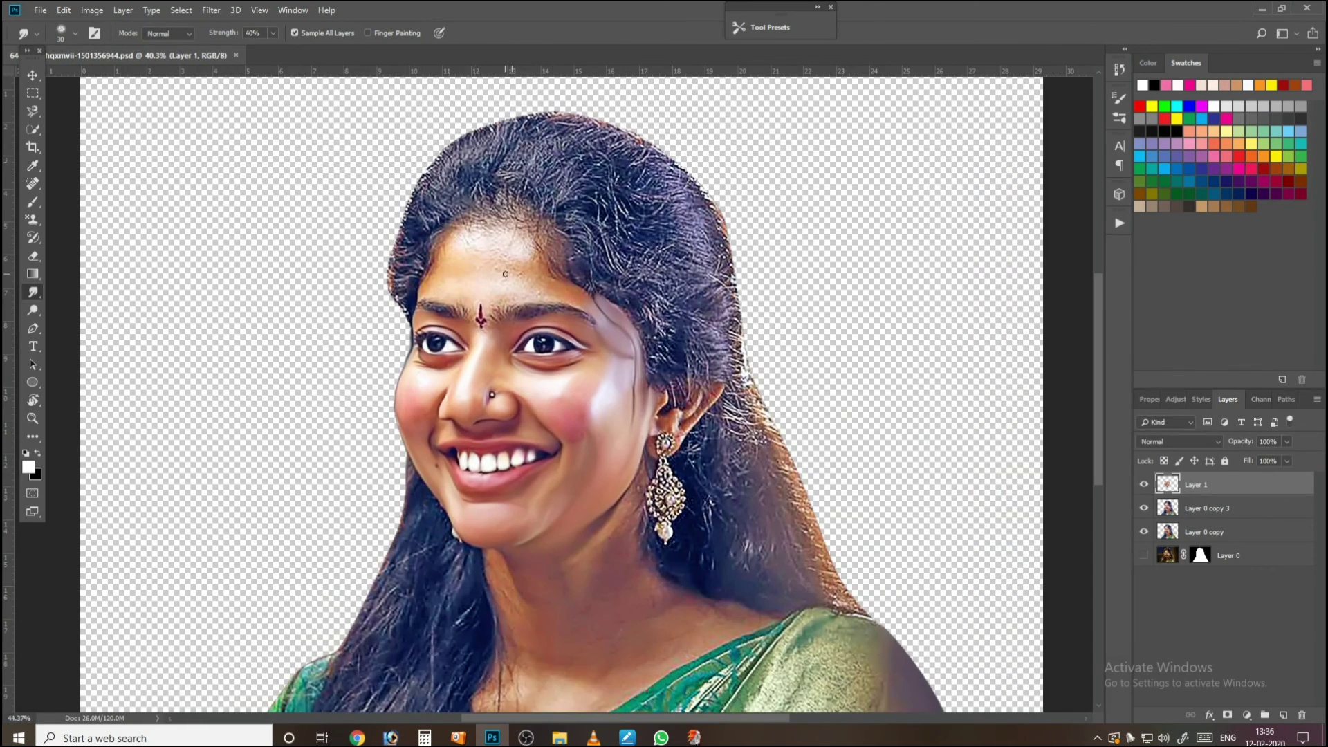
scroll(505, 274, "up", 4)
scroll(460, 403, "up", 4)
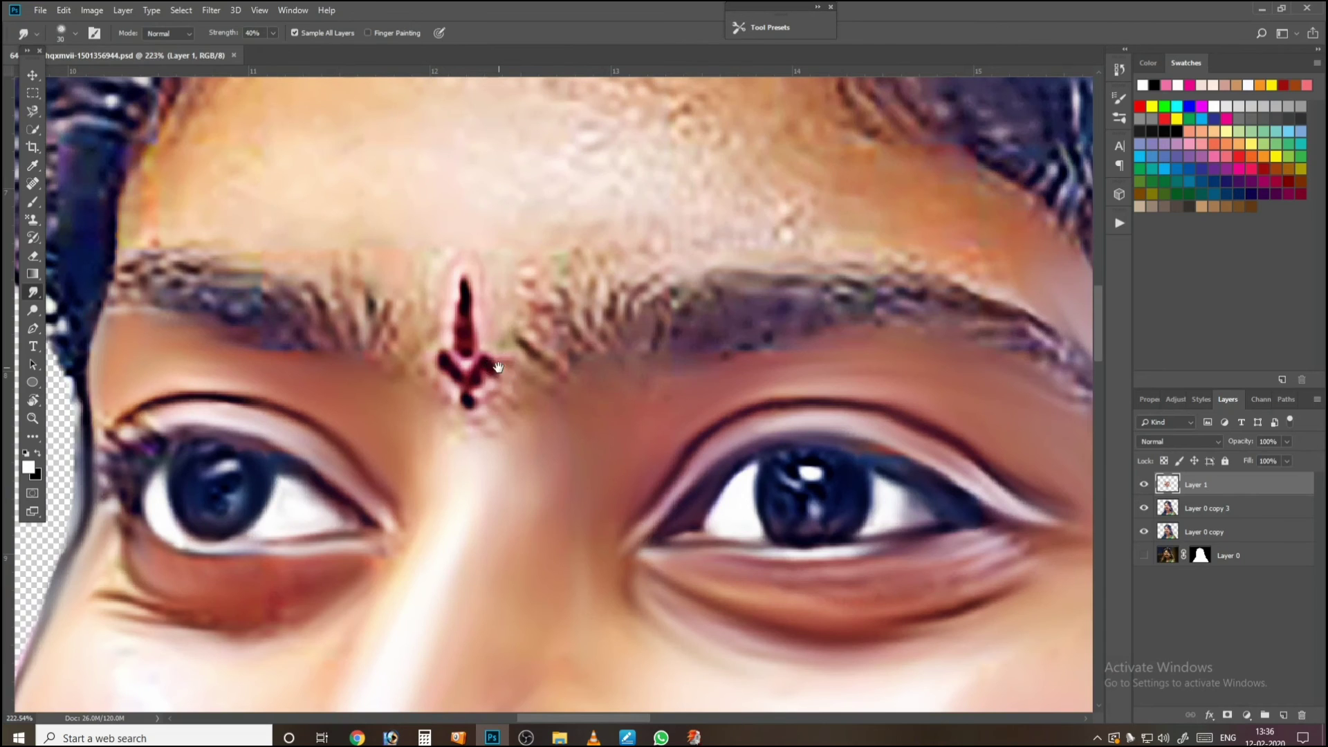
Step: Smudge the forehead mark and the skin between it and the right-hand eyebrow at 50% strength with a tip of 20 to 45
left_click_drag(478, 370, 525, 255)
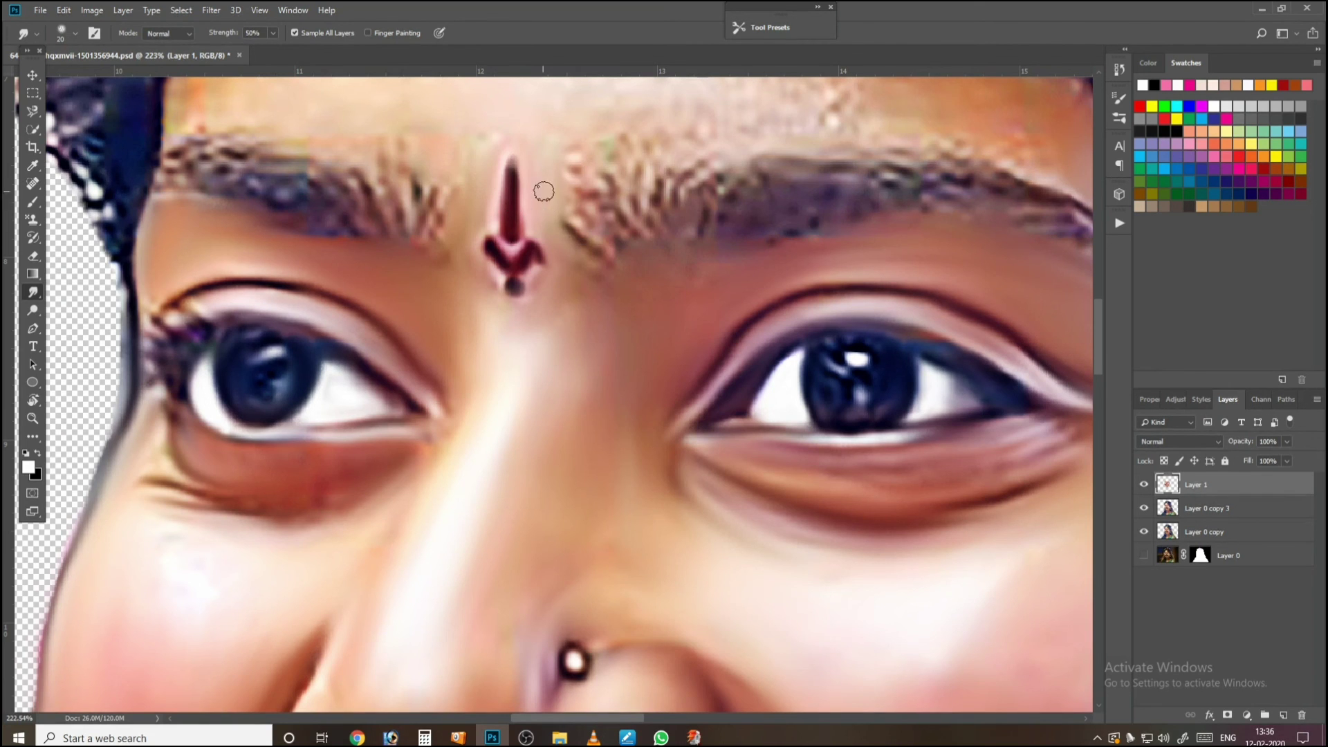
left_click_drag(582, 132, 565, 277)
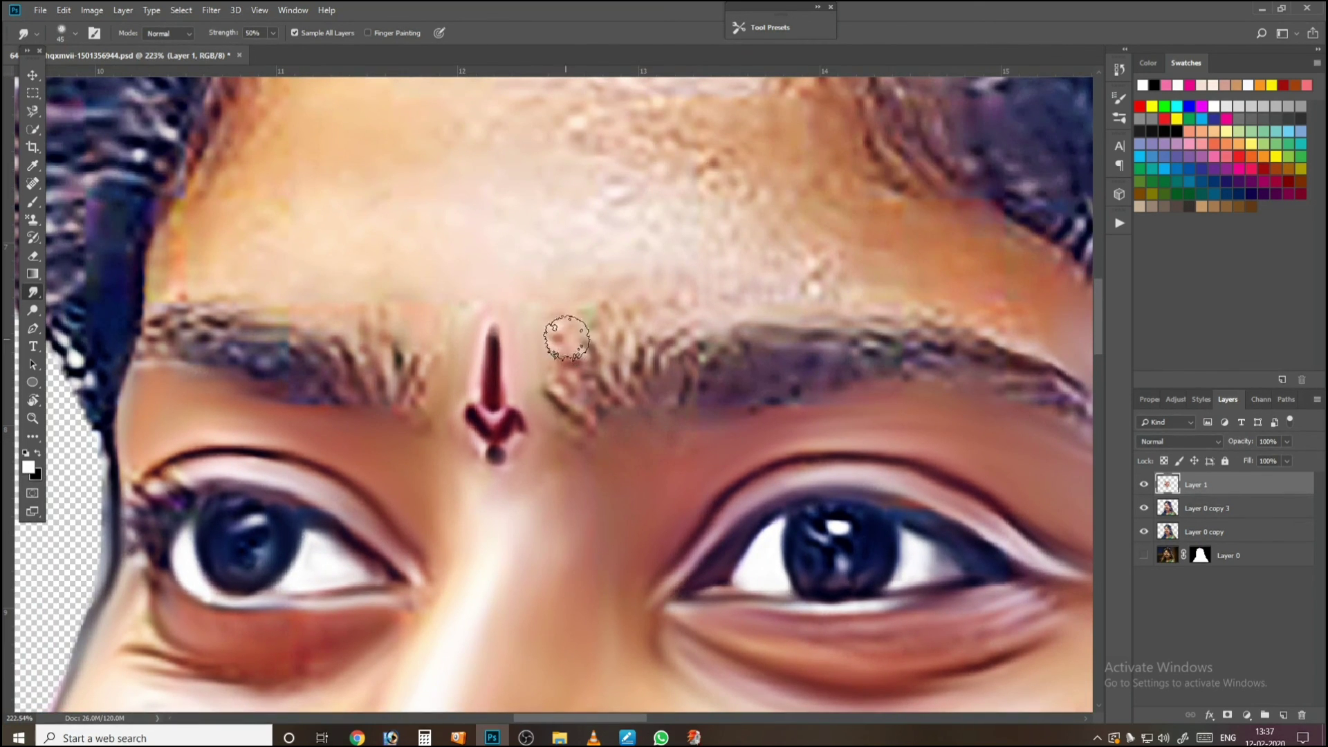
mouse_move(567, 338)
left_mouse_down()
mouse_move(563, 362)
mouse_move(625, 314)
mouse_move(612, 293)
left_mouse_up()
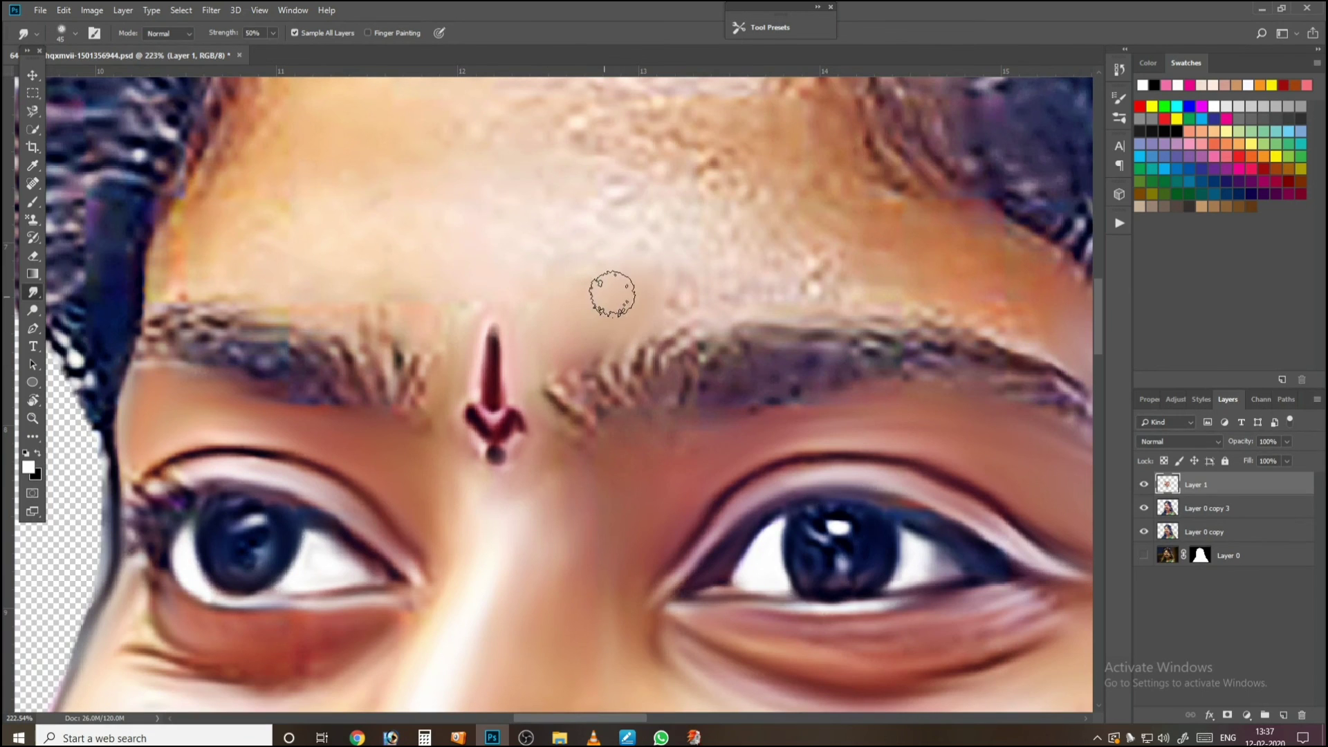
Step: Smudge the forehead skin above the right-hand eyebrow and toward the forehead's centre, enlarging the tip to 100
mouse_move(800, 250)
left_mouse_down()
mouse_move(691, 321)
mouse_move(682, 297)
mouse_move(741, 299)
mouse_move(749, 323)
mouse_move(805, 330)
left_mouse_up()
key("bracketright")
key("bracketright")
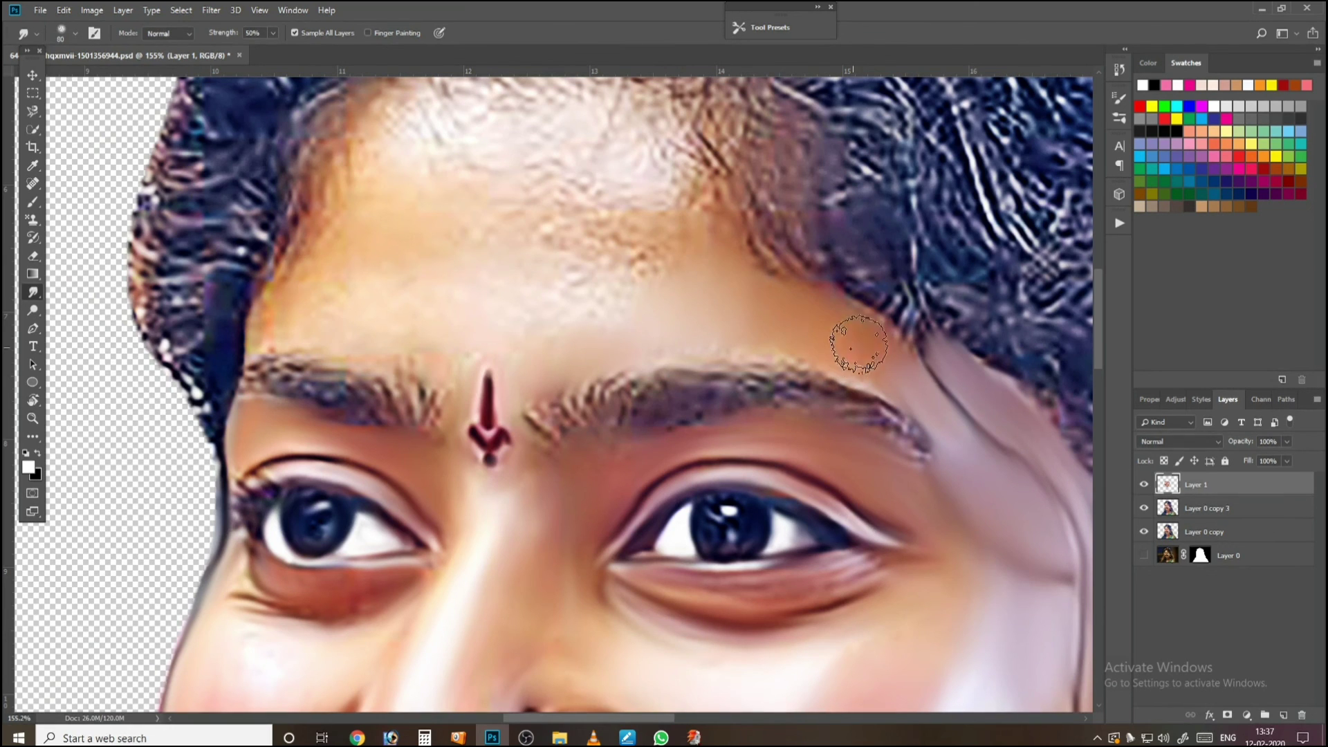
key("bracketright")
key("bracketright")
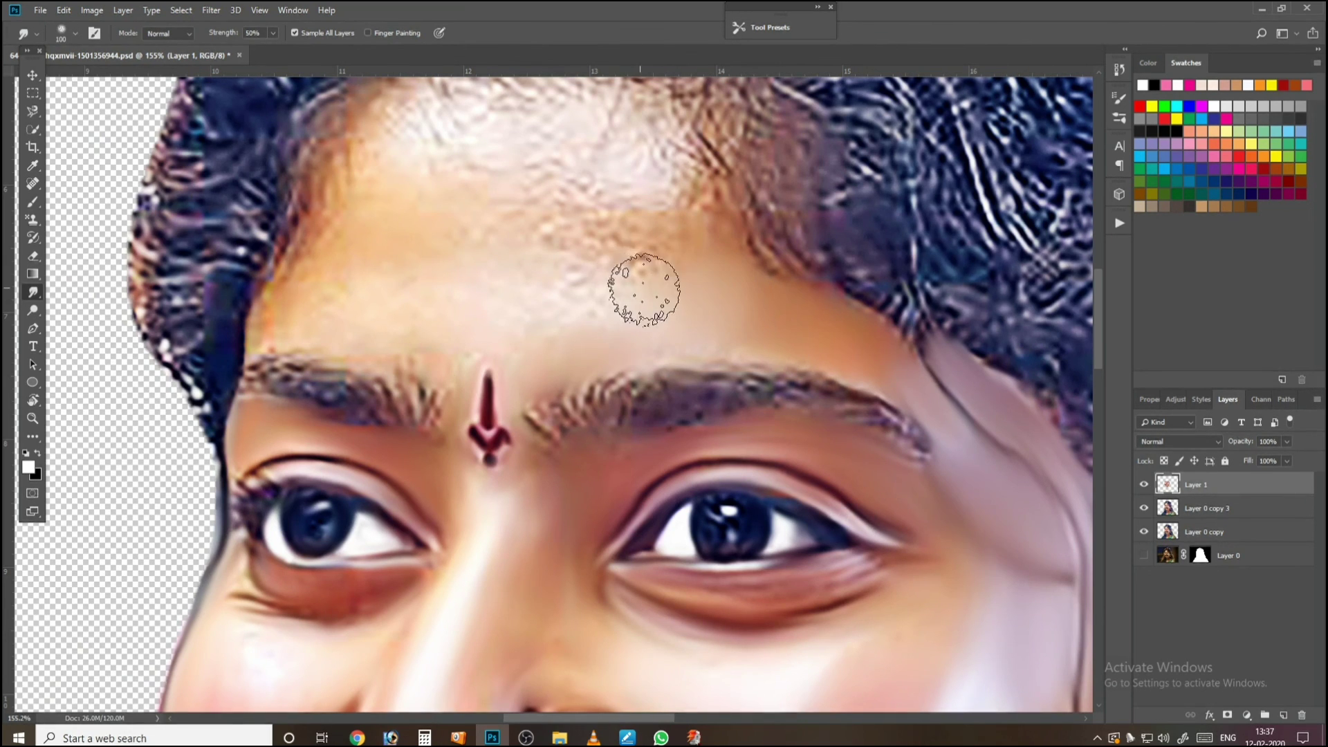
left_click_drag(593, 272, 661, 344)
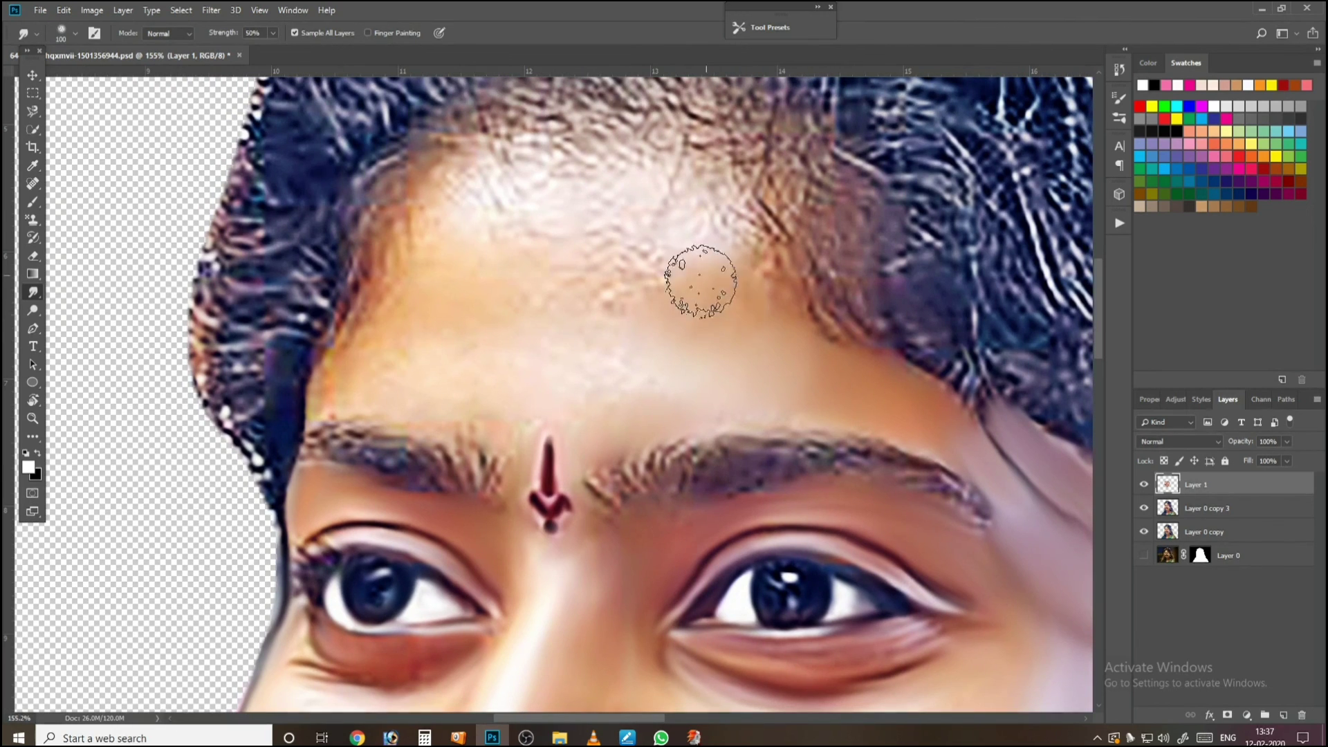
Step: Smudge the left-hand side and the upper centre of the forehead smooth with a tip of 125 to 150
mouse_move(745, 303)
left_mouse_down()
mouse_move(592, 281)
mouse_move(675, 367)
mouse_move(558, 376)
mouse_move(552, 305)
mouse_move(630, 371)
left_mouse_up()
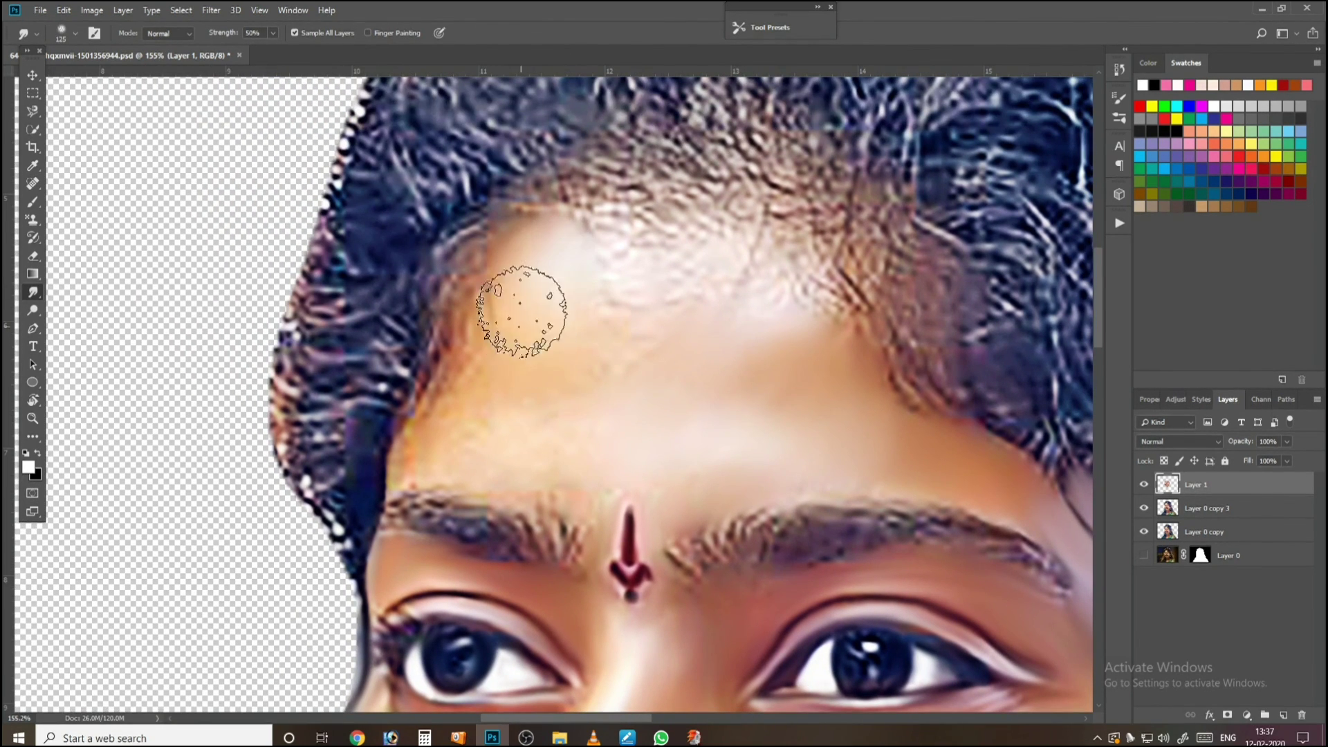
mouse_move(532, 329)
left_mouse_down()
mouse_move(498, 284)
mouse_move(521, 251)
mouse_move(464, 376)
mouse_move(487, 439)
mouse_move(496, 432)
mouse_move(469, 393)
mouse_move(436, 452)
mouse_move(462, 401)
left_mouse_up()
key("bracketright")
key("bracketright")
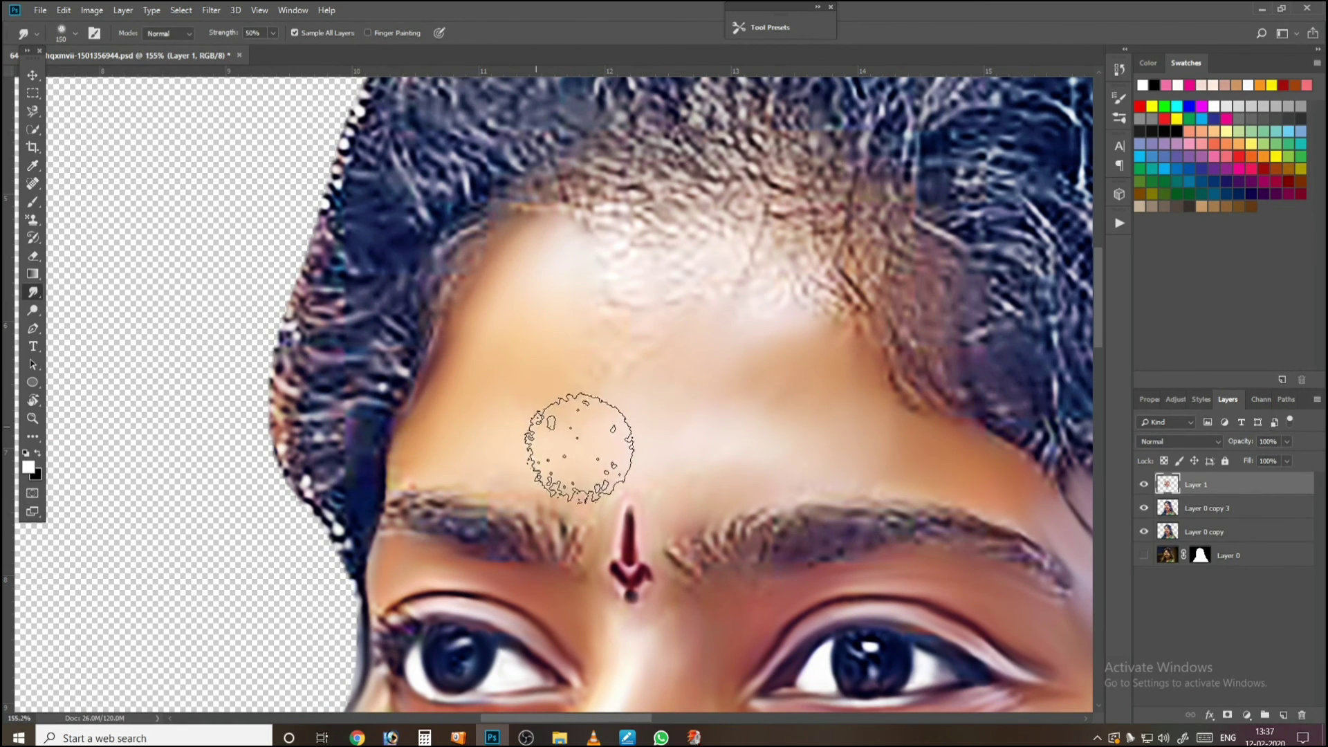
mouse_move(574, 412)
left_mouse_down()
mouse_move(622, 308)
mouse_move(647, 298)
mouse_move(594, 272)
mouse_move(700, 267)
mouse_move(761, 286)
mouse_move(792, 318)
mouse_move(800, 298)
mouse_move(796, 281)
mouse_move(738, 252)
mouse_move(626, 254)
mouse_move(680, 255)
mouse_move(672, 322)
left_mouse_up()
mouse_move(784, 236)
left_mouse_down()
mouse_move(711, 314)
mouse_move(501, 297)
left_mouse_up()
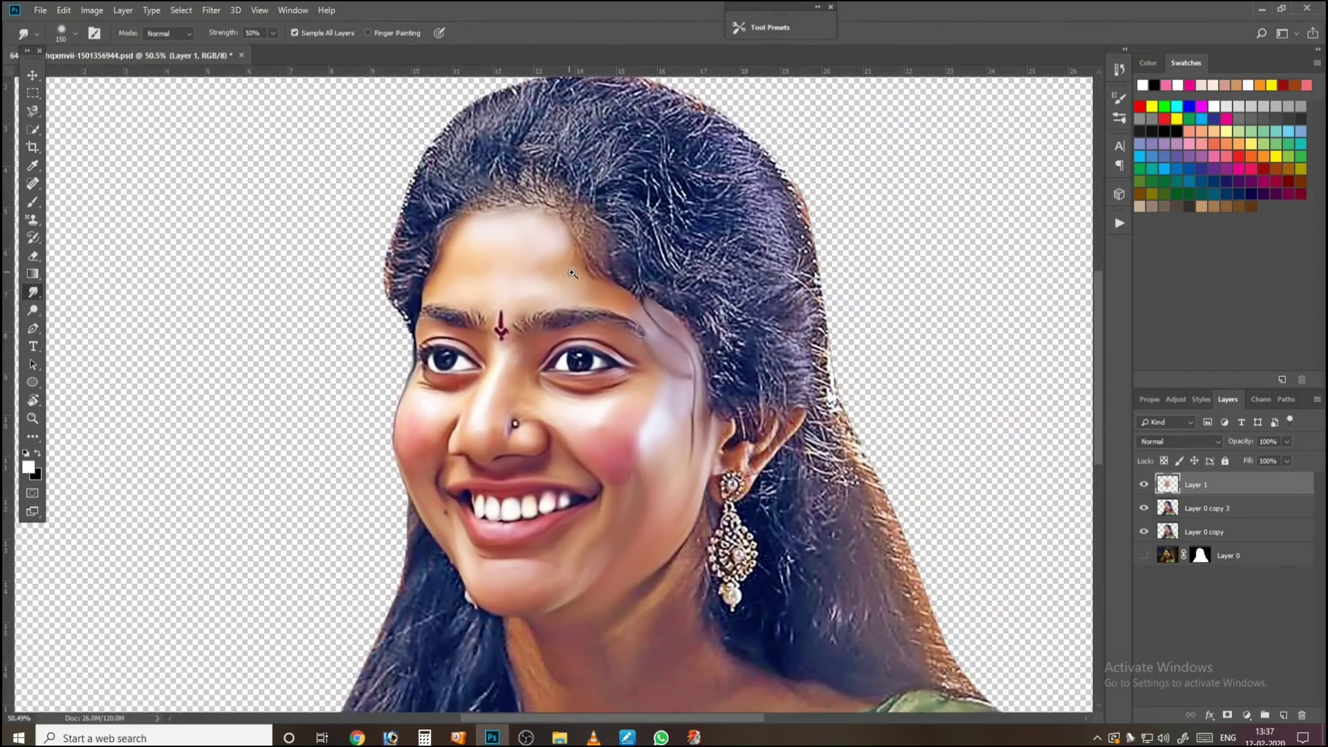
Step: Blend the forehead skin along the right-hand hairline and above the forehead mark with a tip of 125 to 150
left_click_drag(554, 228, 583, 208)
key("bracketleft")
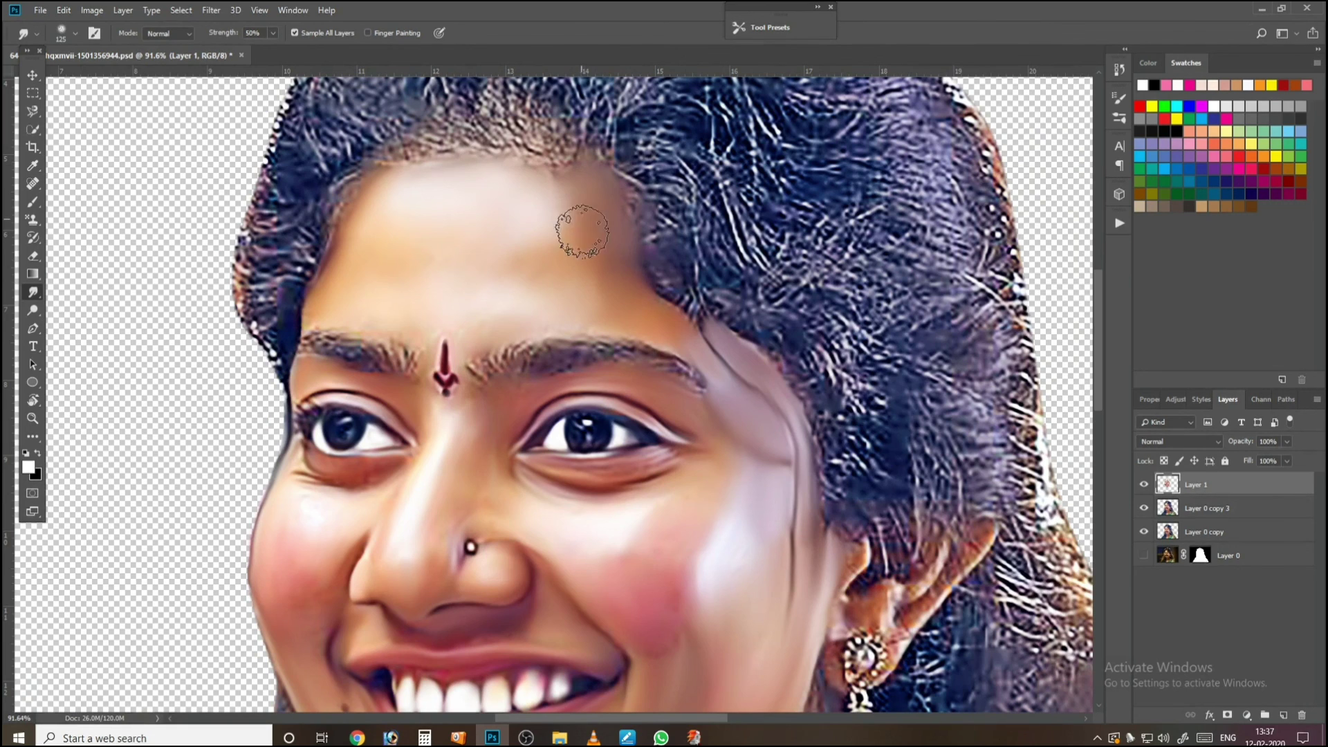
key("bracketright")
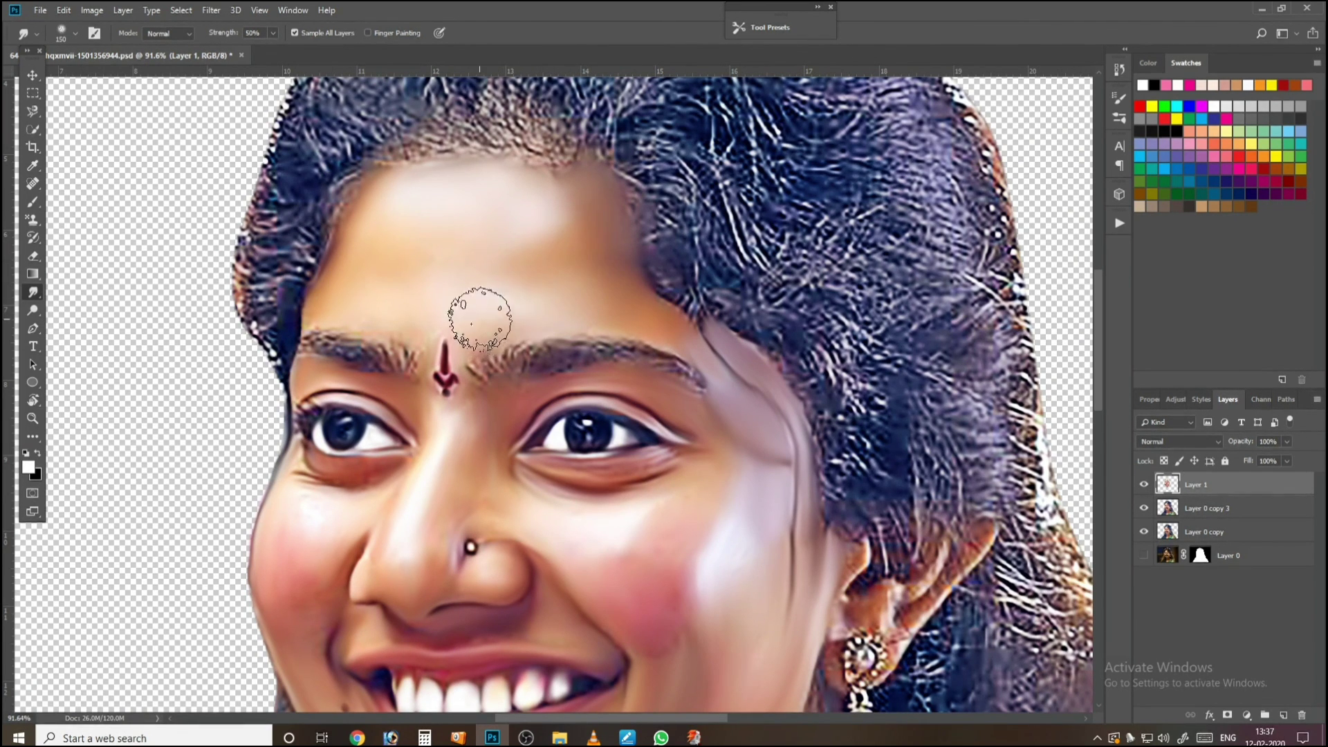
Step: Soften the right-hand eyebrow from its inner hairs to its outer tail, smudging at 20% strength with a tip of 60
key("bracketleft")
key("bracketleft")
left_click_drag(487, 362, 560, 344)
key("bracketleft")
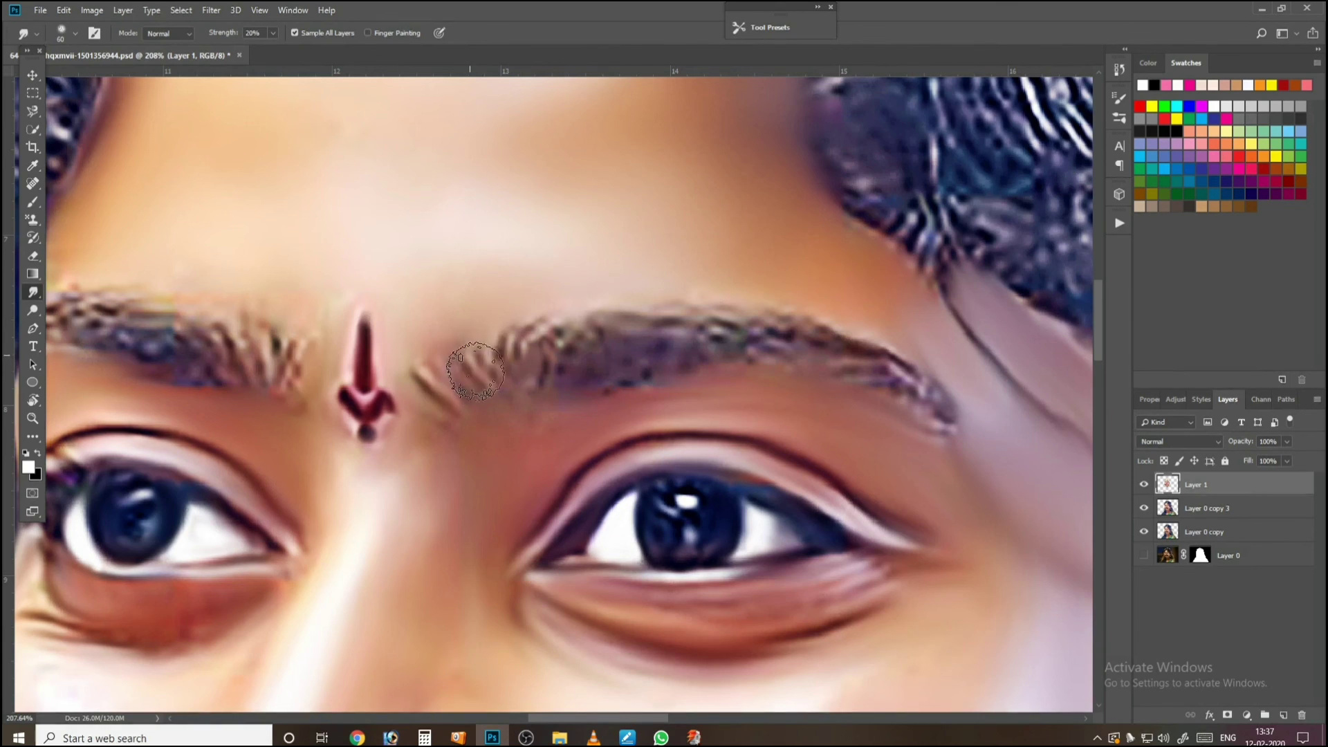
mouse_move(476, 372)
left_mouse_down()
mouse_move(561, 297)
mouse_move(530, 360)
mouse_move(617, 301)
mouse_move(545, 375)
mouse_move(649, 306)
mouse_move(561, 379)
mouse_move(693, 318)
mouse_move(581, 389)
mouse_move(722, 336)
left_mouse_up()
mouse_move(877, 366)
left_mouse_down()
mouse_move(950, 412)
mouse_move(838, 367)
mouse_move(851, 361)
mouse_move(758, 360)
mouse_move(790, 347)
mouse_move(728, 338)
mouse_move(788, 317)
mouse_move(726, 316)
mouse_move(847, 331)
mouse_move(776, 339)
mouse_move(881, 372)
mouse_move(598, 377)
mouse_move(635, 360)
mouse_move(507, 424)
mouse_move(579, 348)
mouse_move(477, 386)
left_mouse_up()
key("ctrl+0")
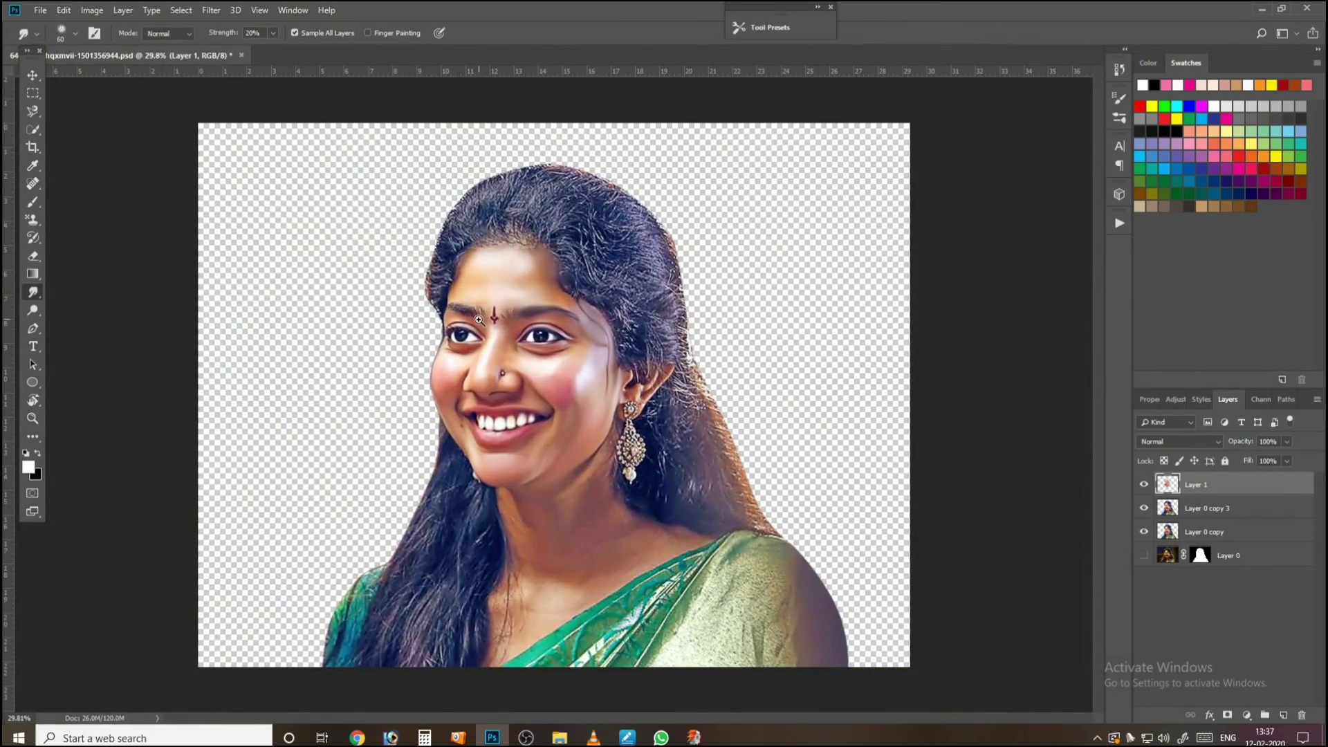
Step: Soften the left-hand eyebrow from its inner hairs to its outer end, smudging at 20% strength with a tip of 40 to 45
mouse_move(478, 320)
left_mouse_down()
mouse_move(581, 305)
mouse_move(572, 234)
left_mouse_up()
mouse_move(590, 172)
left_mouse_down()
mouse_move(595, 352)
mouse_move(640, 347)
mouse_move(635, 421)
mouse_move(657, 333)
mouse_move(626, 414)
mouse_move(614, 315)
mouse_move(593, 416)
mouse_move(517, 314)
mouse_move(547, 403)
left_mouse_up()
key("[")
key("[")
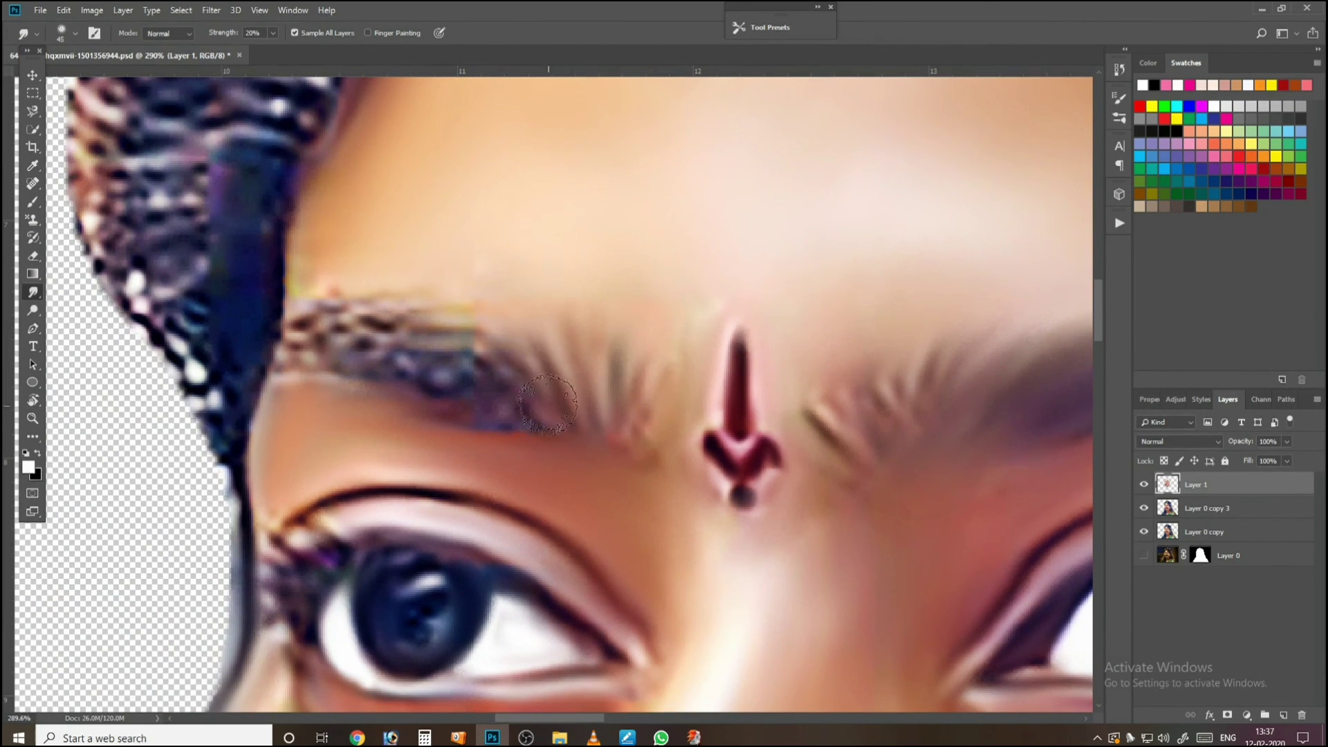
key("]")
mouse_move(475, 328)
left_mouse_down()
mouse_move(519, 386)
mouse_move(402, 312)
mouse_move(314, 329)
mouse_move(355, 343)
mouse_move(354, 360)
mouse_move(521, 417)
mouse_move(432, 346)
mouse_move(583, 426)
mouse_move(538, 435)
mouse_move(480, 409)
mouse_move(588, 453)
mouse_move(517, 403)
mouse_move(563, 403)
mouse_move(637, 432)
mouse_move(633, 339)
mouse_move(641, 432)
mouse_move(688, 304)
mouse_move(668, 336)
mouse_move(731, 252)
mouse_move(704, 276)
left_mouse_up()
key("bracketleft")
mouse_move(297, 320)
left_mouse_down()
mouse_move(330, 330)
mouse_move(293, 359)
left_mouse_up()
key("ctrl+0")
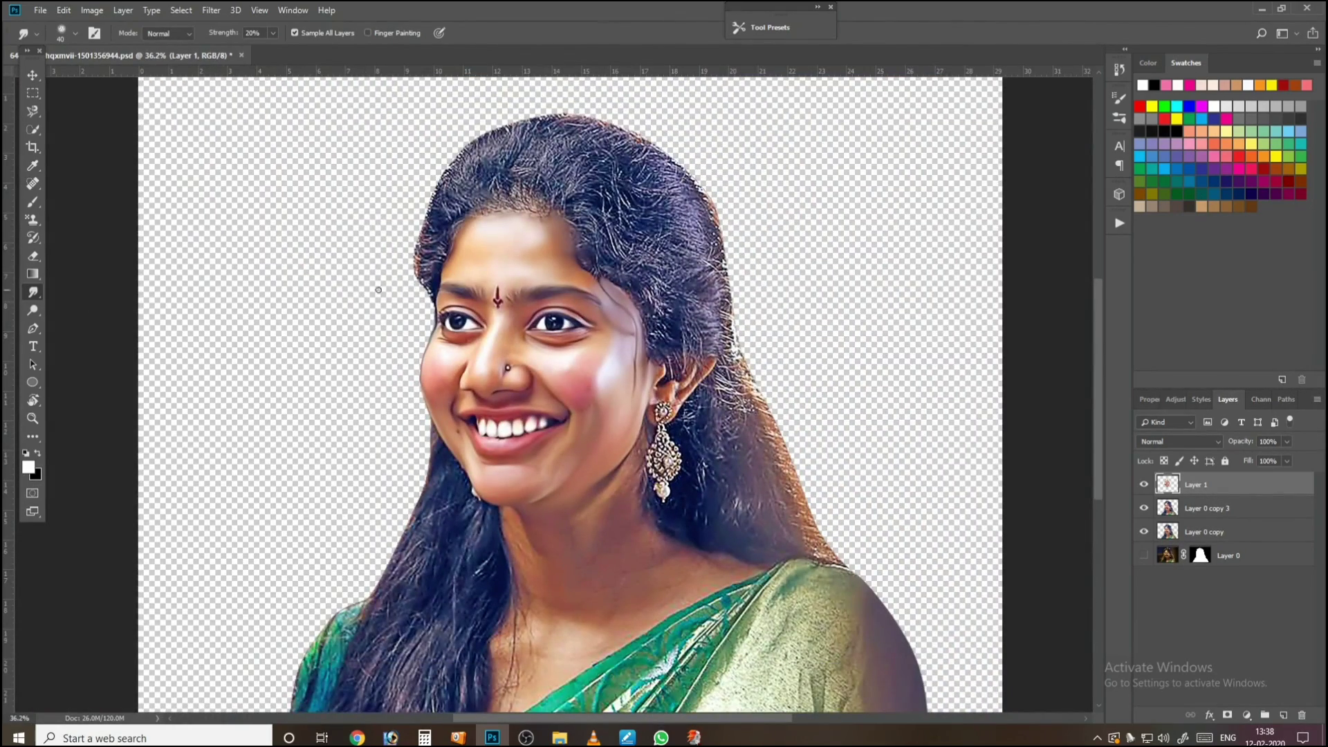